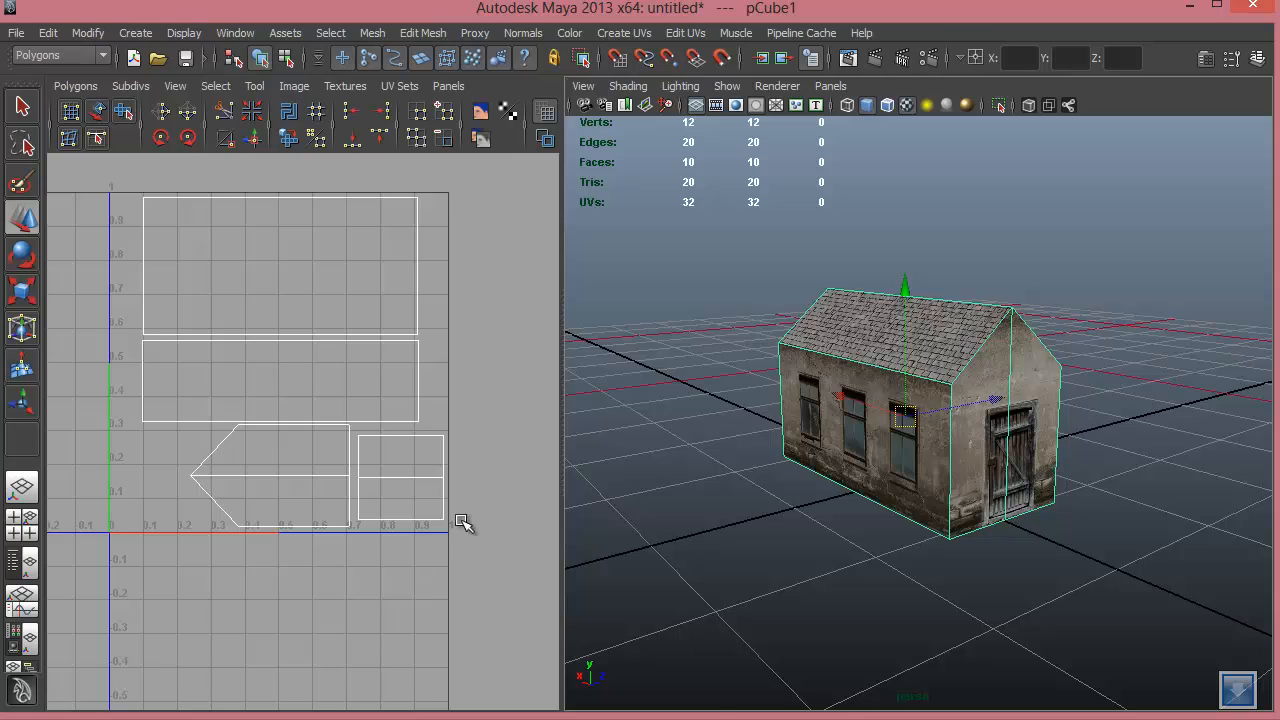
pyautogui.keyDown('alt'); pyautogui.moveTo(461, 521); pyautogui.dragTo(460, 520); pyautogui.keyUp('alt')
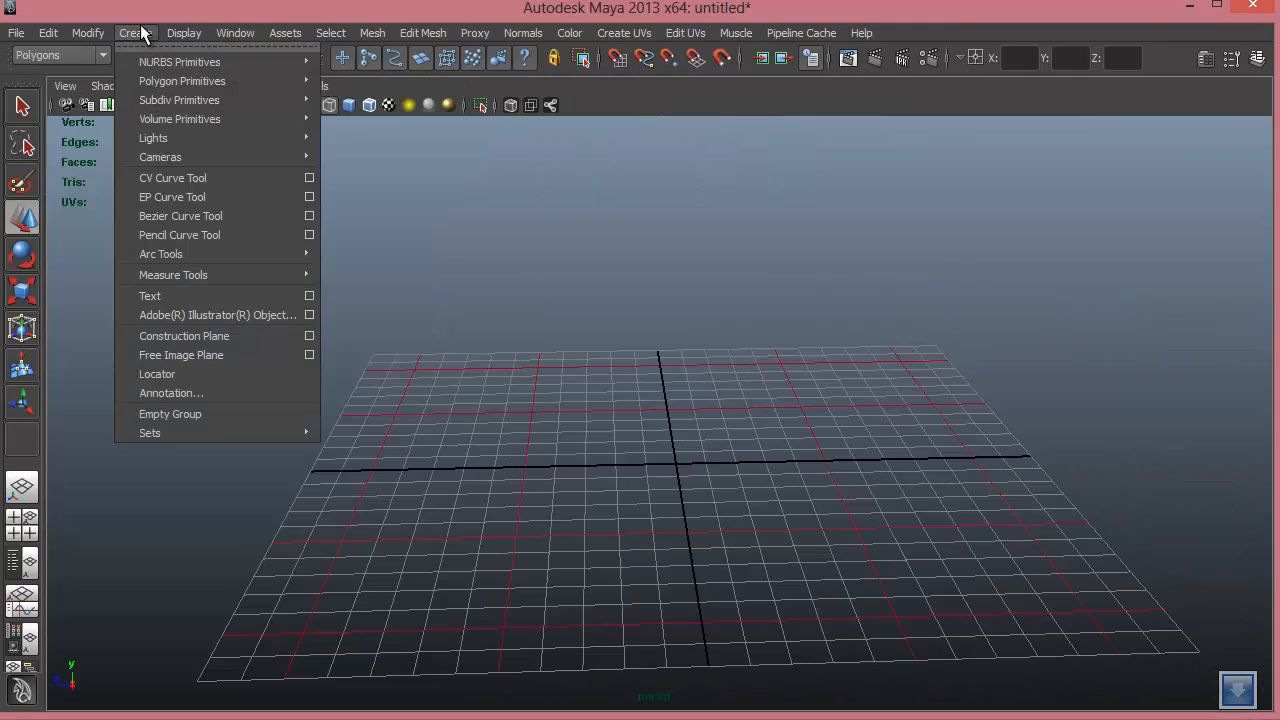
# Create a polygon cube at the origin of the empty scene.
pyautogui.moveTo(157, 84)
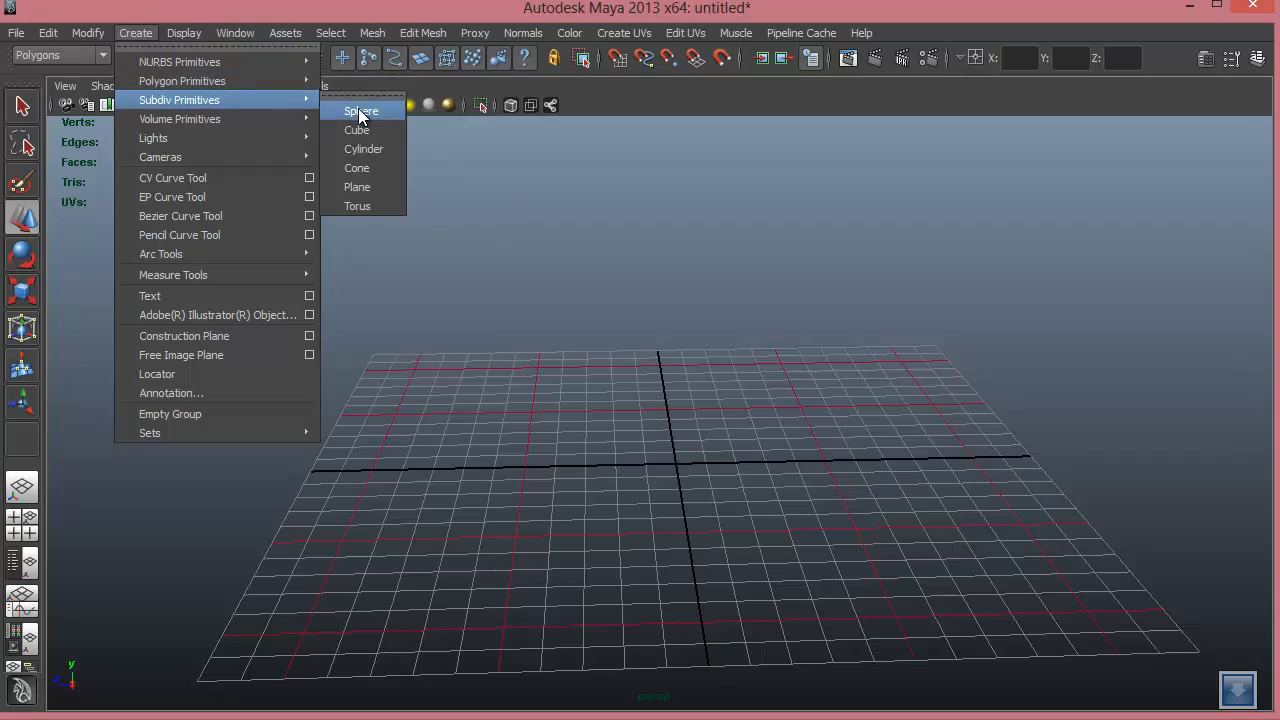
pyautogui.moveTo(312, 84)
pyautogui.click(346, 108)
pyautogui.keyDown('alt'); pyautogui.moveTo(754, 526); pyautogui.dragTo(795, 450); pyautogui.keyUp('alt')
pyautogui.keyDown('alt'); pyautogui.moveTo(693, 455); pyautogui.dragTo(782, 485); pyautogui.keyUp('alt')
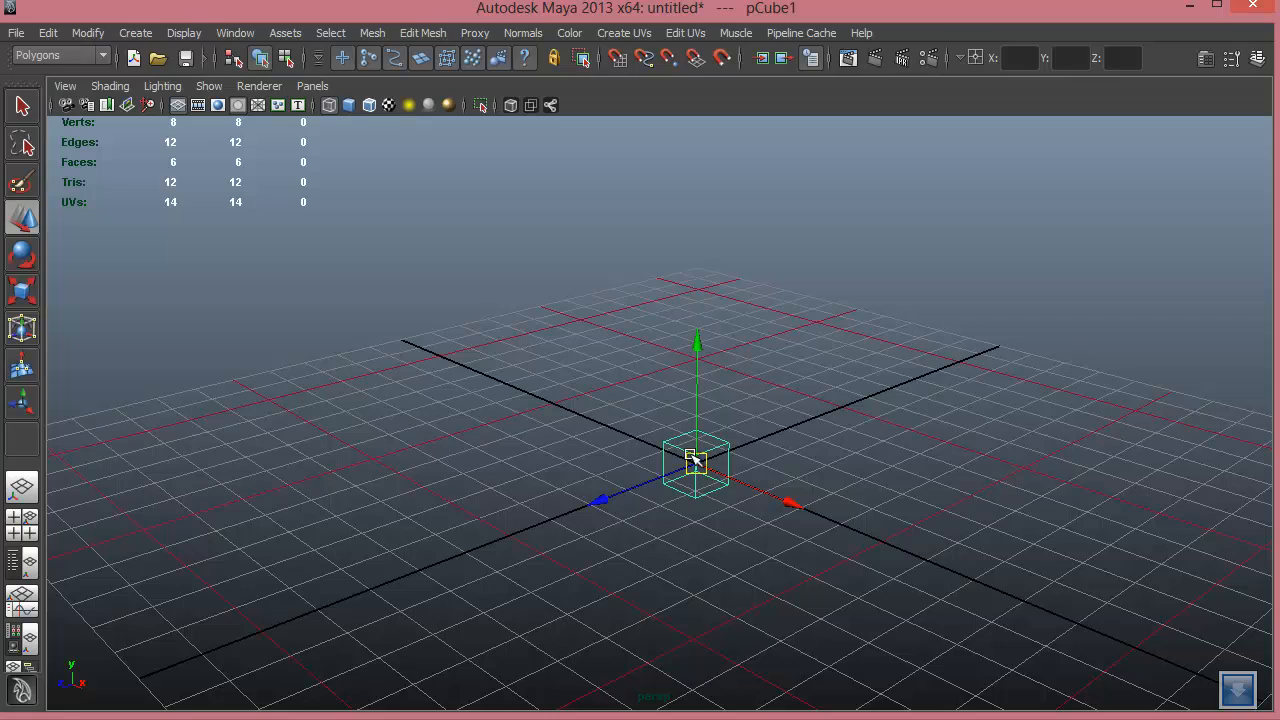
# Show the UV Texture Editor beside the perspective view and widen it to nearly half of the workspace.
pyautogui.click(25, 562)
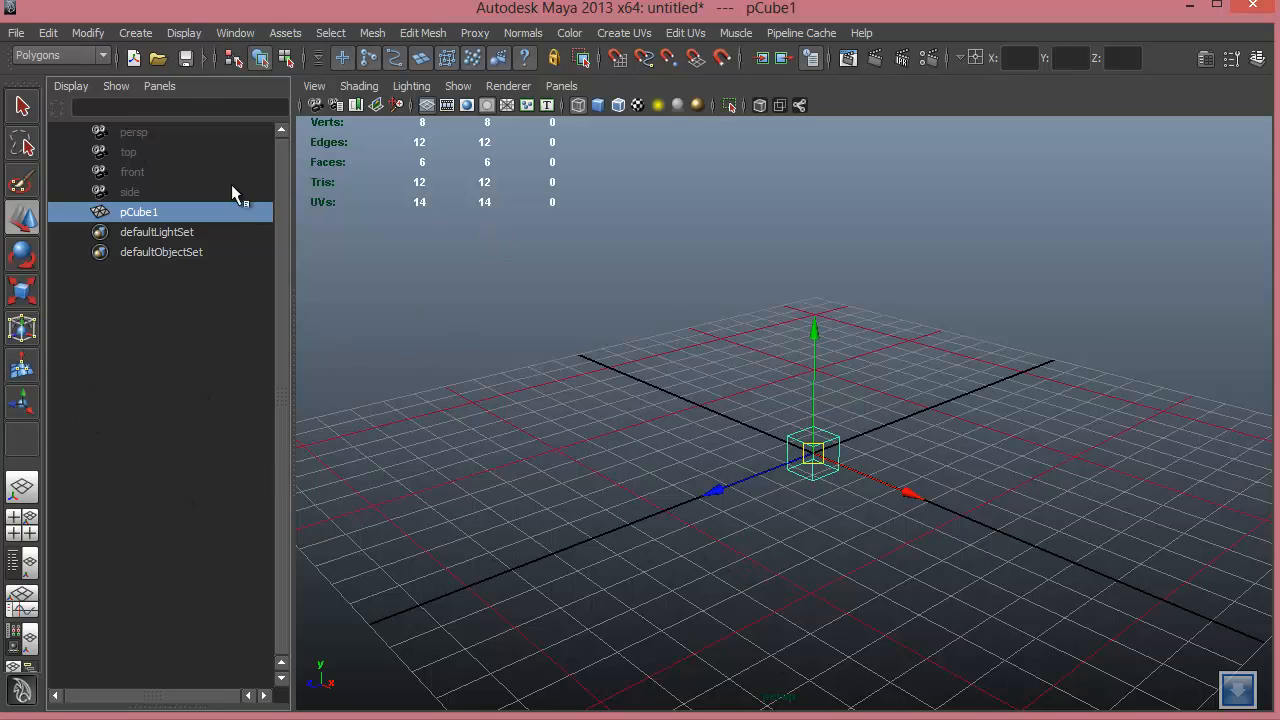
pyautogui.click(160, 86)
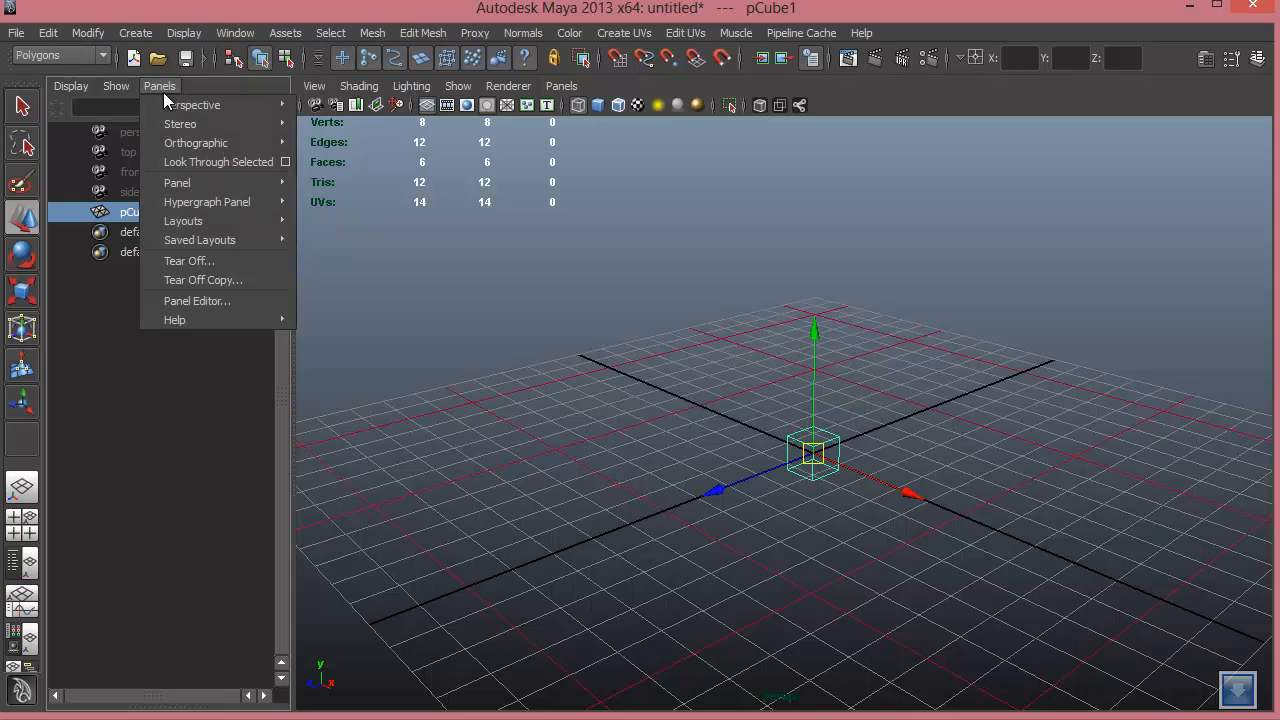
pyautogui.moveTo(172, 183)
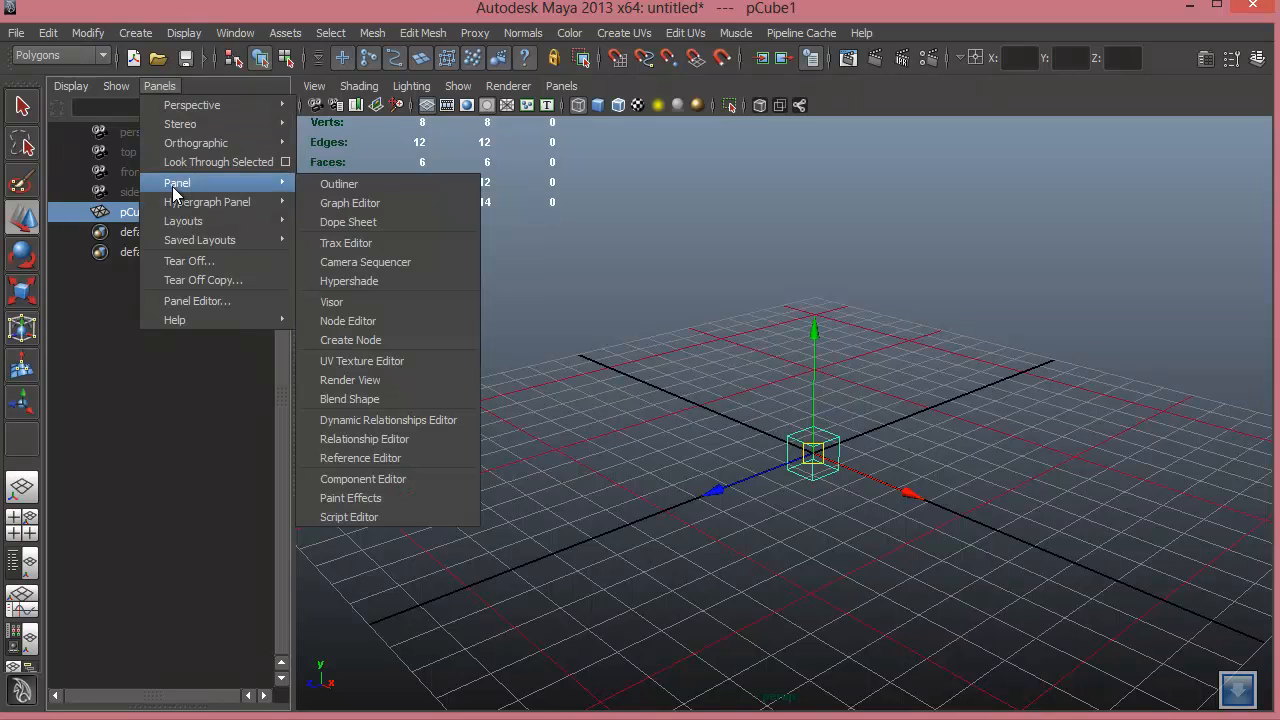
pyautogui.click(388, 362)
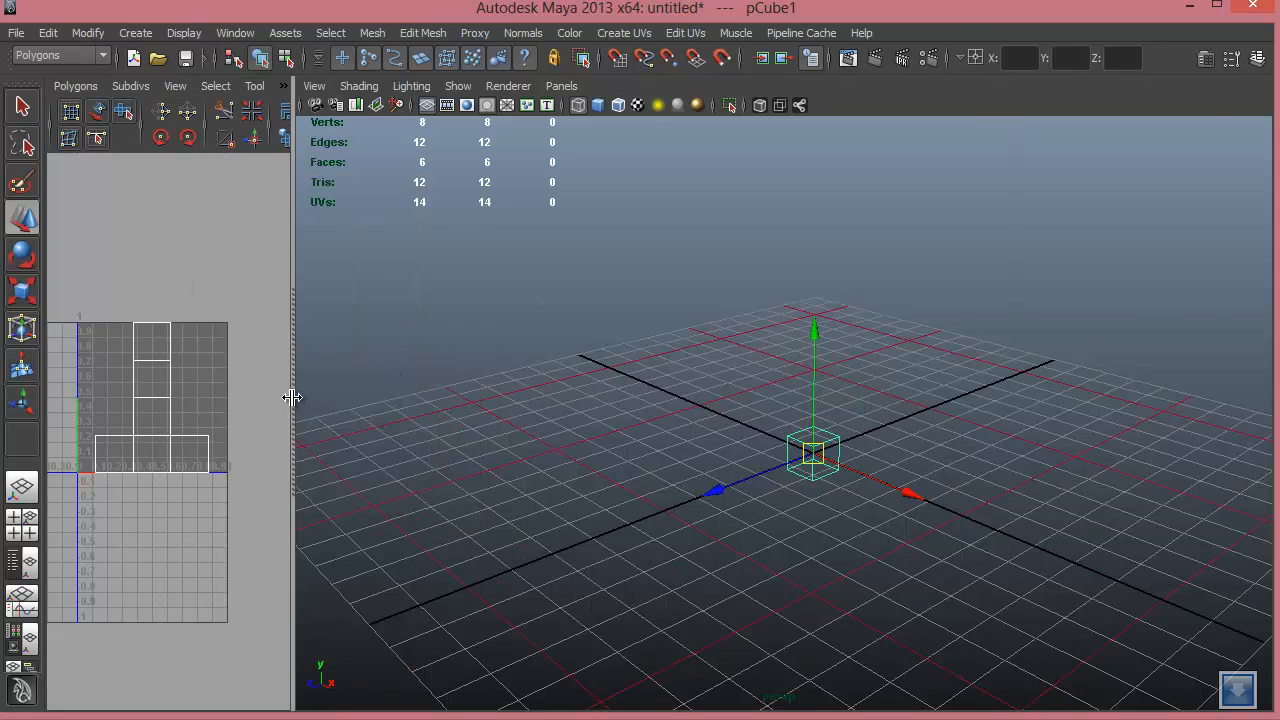
pyautogui.moveTo(292, 398); pyautogui.dragTo(564, 448)
pyautogui.click(240, 33)
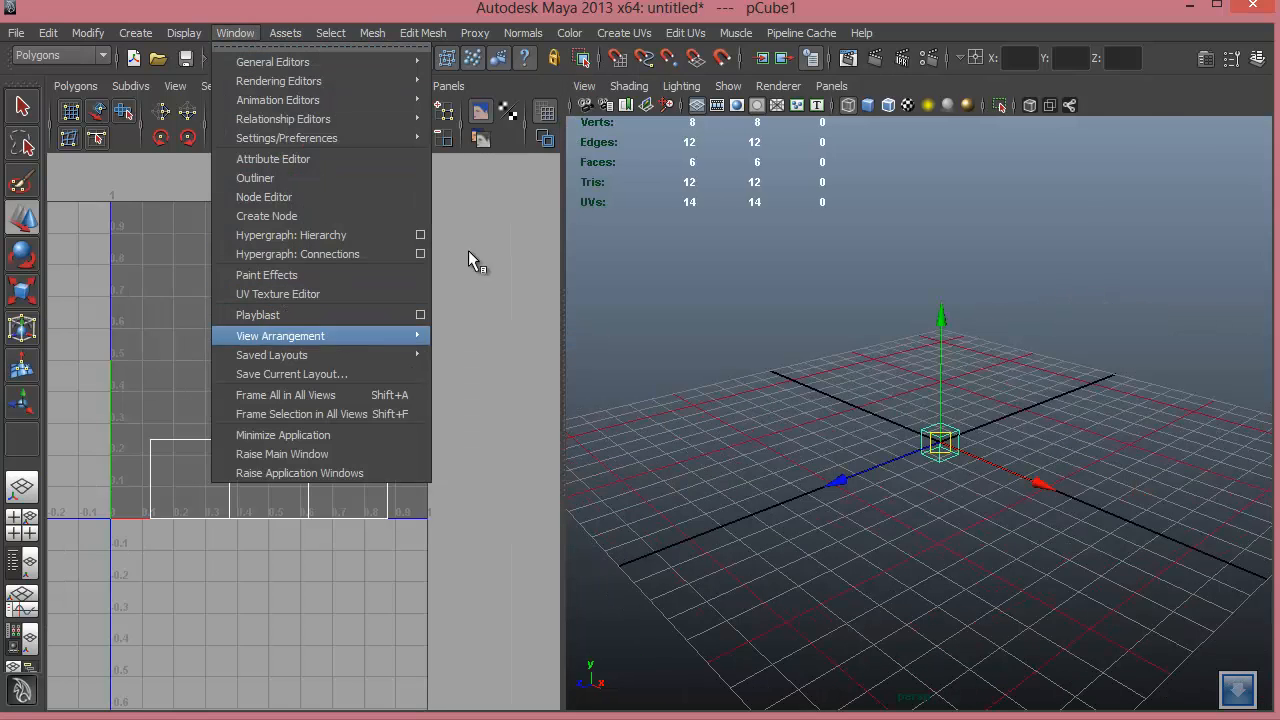
pyautogui.click(330, 606)
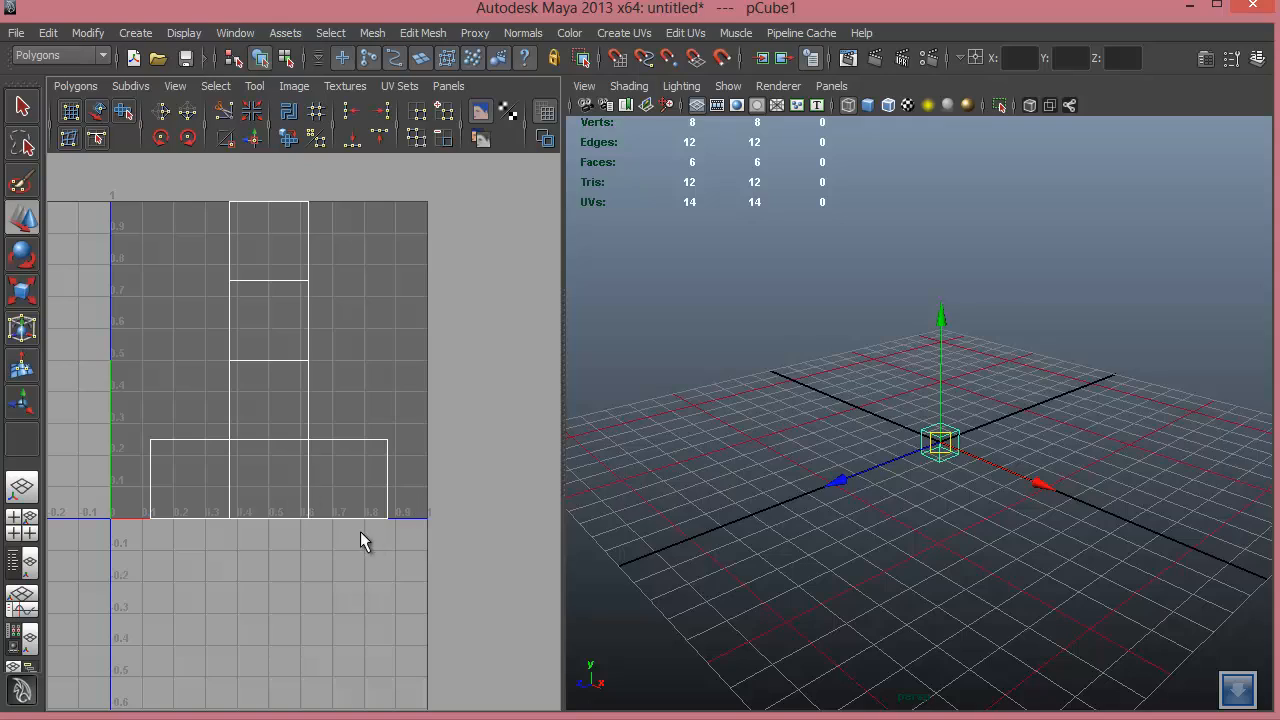
# Display the cube with smooth shading and view it up close from above at an angle.
pyautogui.moveTo(745, 479)
pyautogui.keyDown('alt'); pyautogui.mouseDown(button='right')
pyautogui.moveTo(956, 523)
pyautogui.moveTo(922, 541)
pyautogui.mouseUp(button='right'); pyautogui.keyUp('alt')
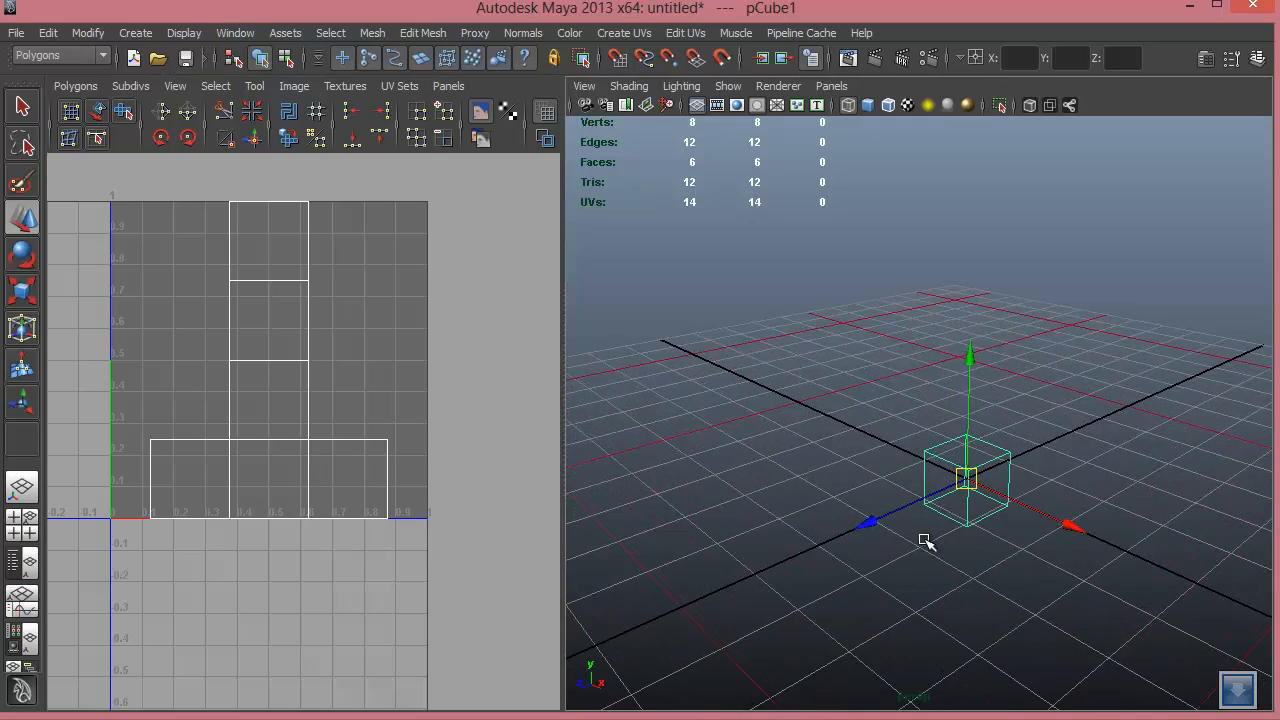
pyautogui.keyDown('alt'); pyautogui.moveTo(916, 536); pyautogui.dragTo(878, 520, button='middle'); pyautogui.keyUp('alt')
pyautogui.press('5')
pyautogui.moveTo(886, 514)
pyautogui.keyDown('alt'); pyautogui.mouseDown()
pyautogui.moveTo(846, 509)
pyautogui.moveTo(852, 481)
pyautogui.moveTo(877, 449)
pyautogui.moveTo(923, 457)
pyautogui.moveTo(954, 420)
pyautogui.moveTo(886, 484)
pyautogui.mouseUp(); pyautogui.keyUp('alt')
pyautogui.keyDown('alt'); pyautogui.moveTo(827, 522); pyautogui.dragTo(877, 367); pyautogui.keyUp('alt')
pyautogui.keyDown('alt'); pyautogui.moveTo(963, 500); pyautogui.dragTo(867, 474); pyautogui.keyUp('alt')
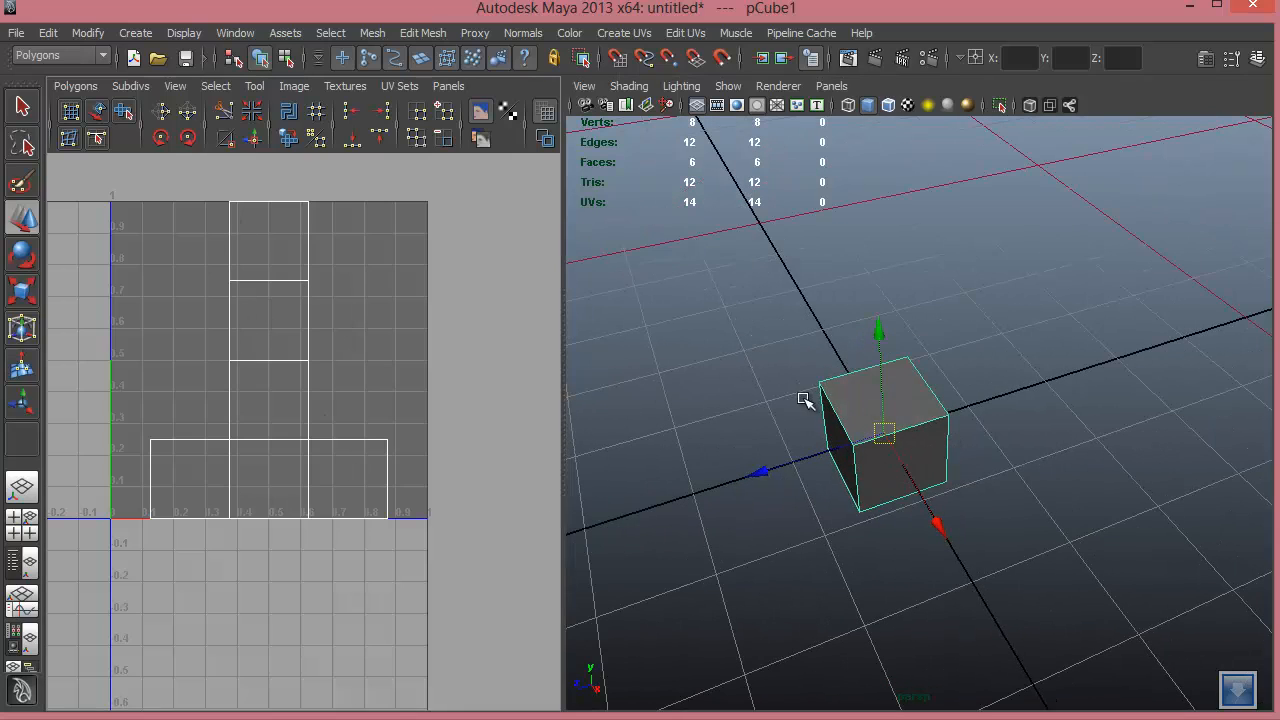
pyautogui.keyDown('alt'); pyautogui.moveTo(809, 400); pyautogui.dragTo(846, 360); pyautogui.keyUp('alt')
# Assign a new Lambert material to the cube.
pyautogui.press('r')
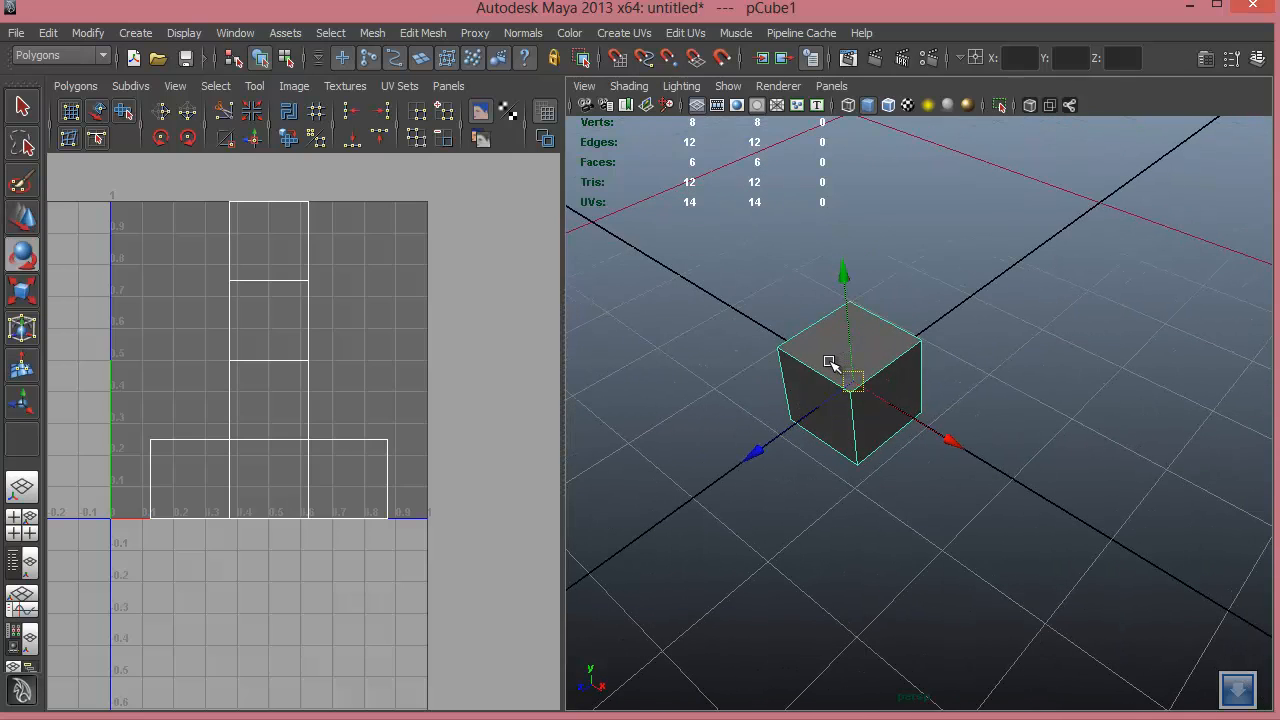
pyautogui.moveTo(855, 357); pyautogui.dragTo(833, 448, button='right')
pyautogui.keyDown('alt'); pyautogui.moveTo(833, 448); pyautogui.dragTo(836, 397, button='middle'); pyautogui.keyUp('alt')
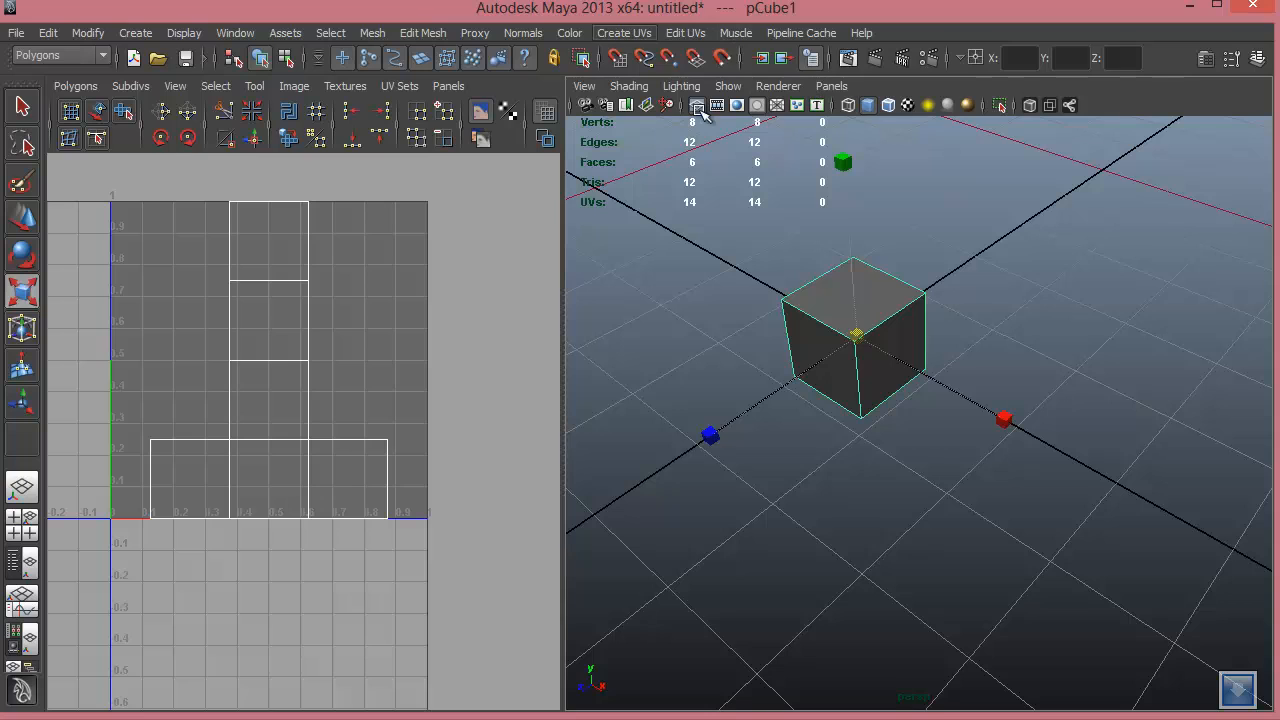
pyautogui.moveTo(895, 318); pyautogui.dragTo(889, 609, button='right')
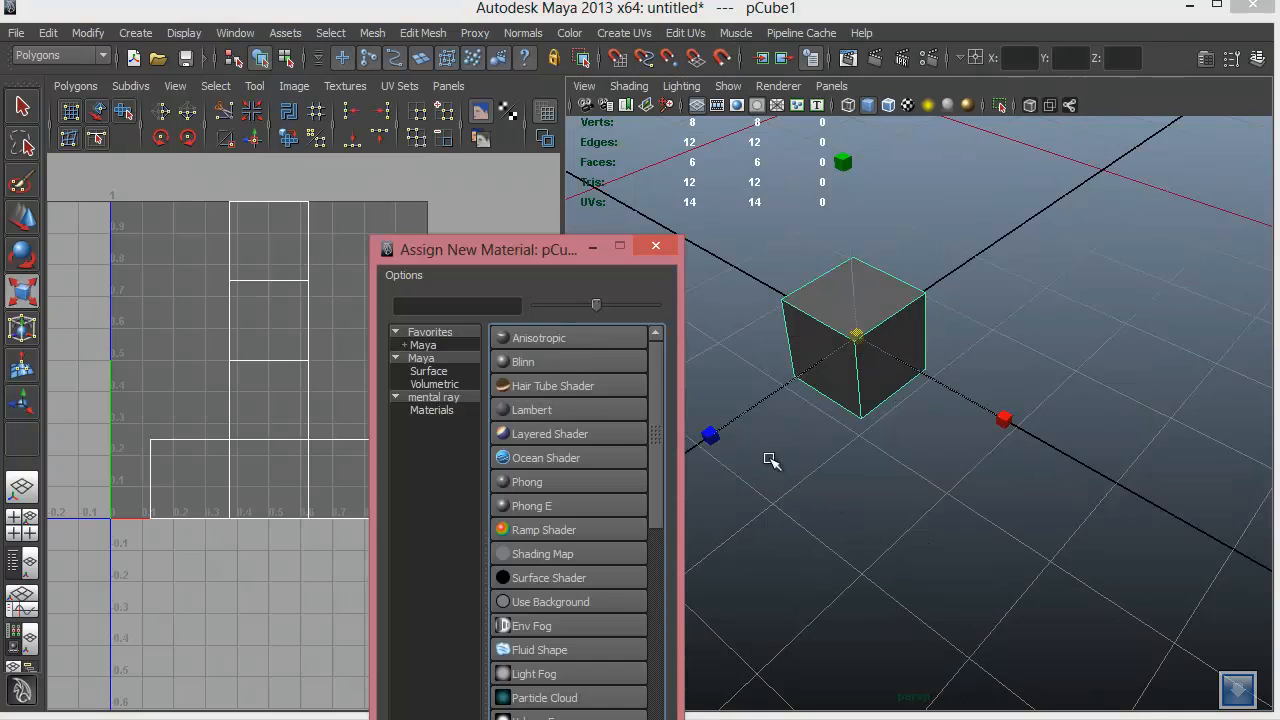
pyautogui.click(552, 410)
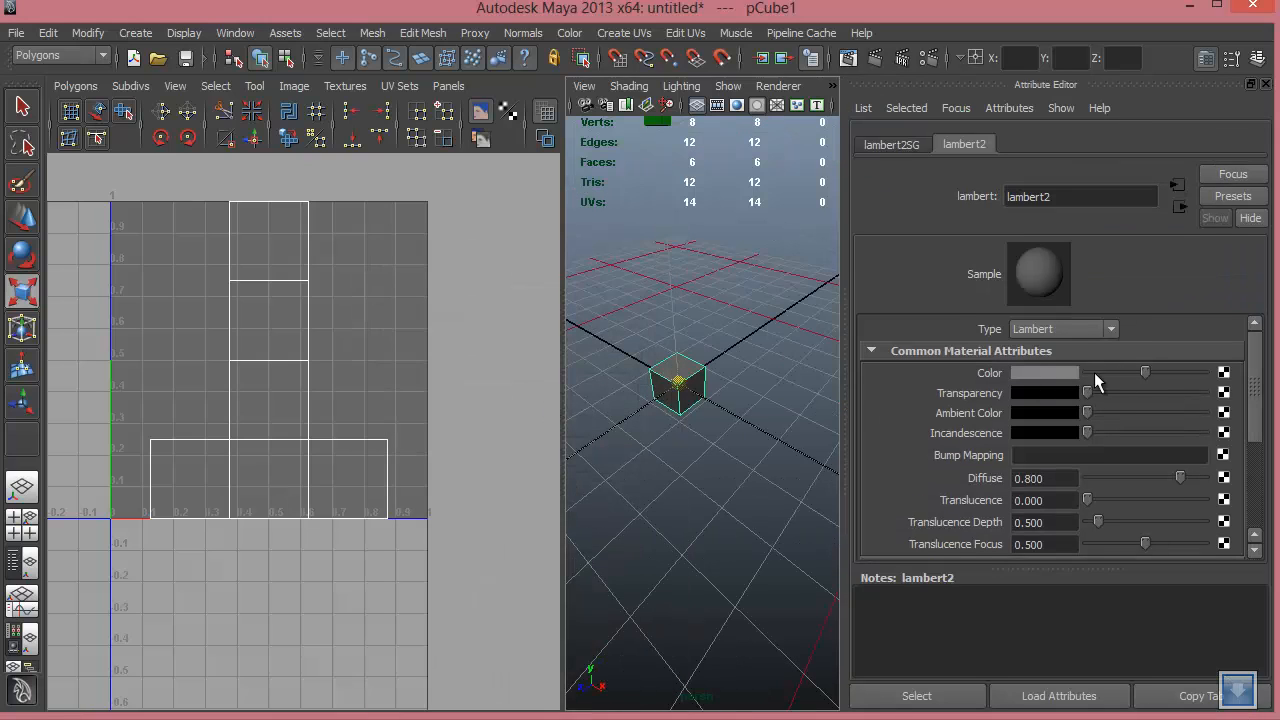
# Map a Checker texture to the Lambert's color, display textures in the viewport, and close the material attributes.
pyautogui.click(1223, 372)
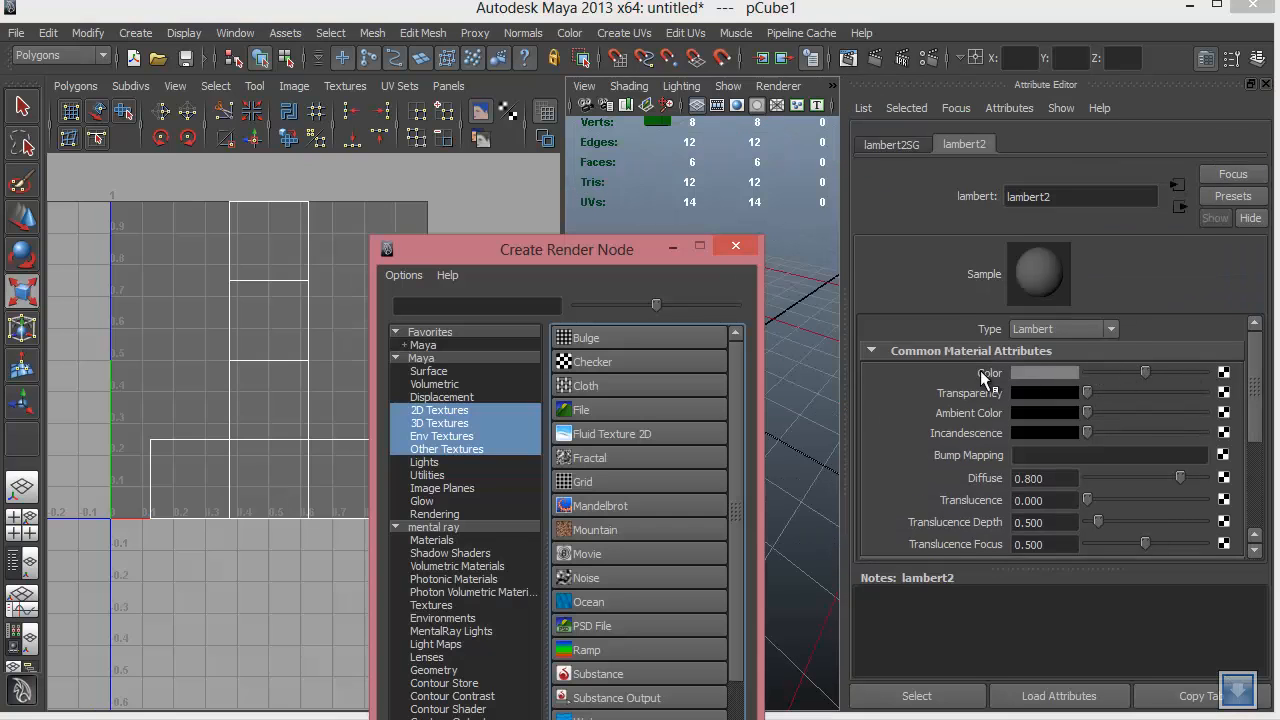
pyautogui.click(634, 360)
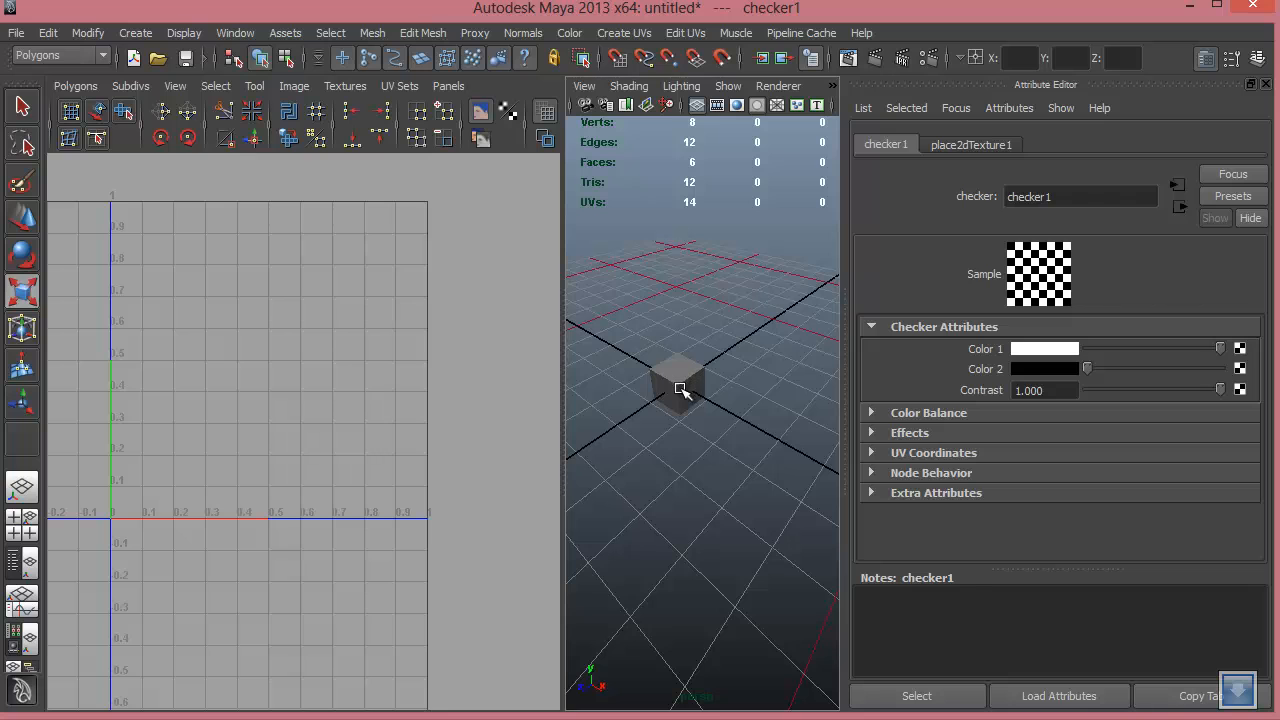
pyautogui.click(679, 389)
pyautogui.press('6')
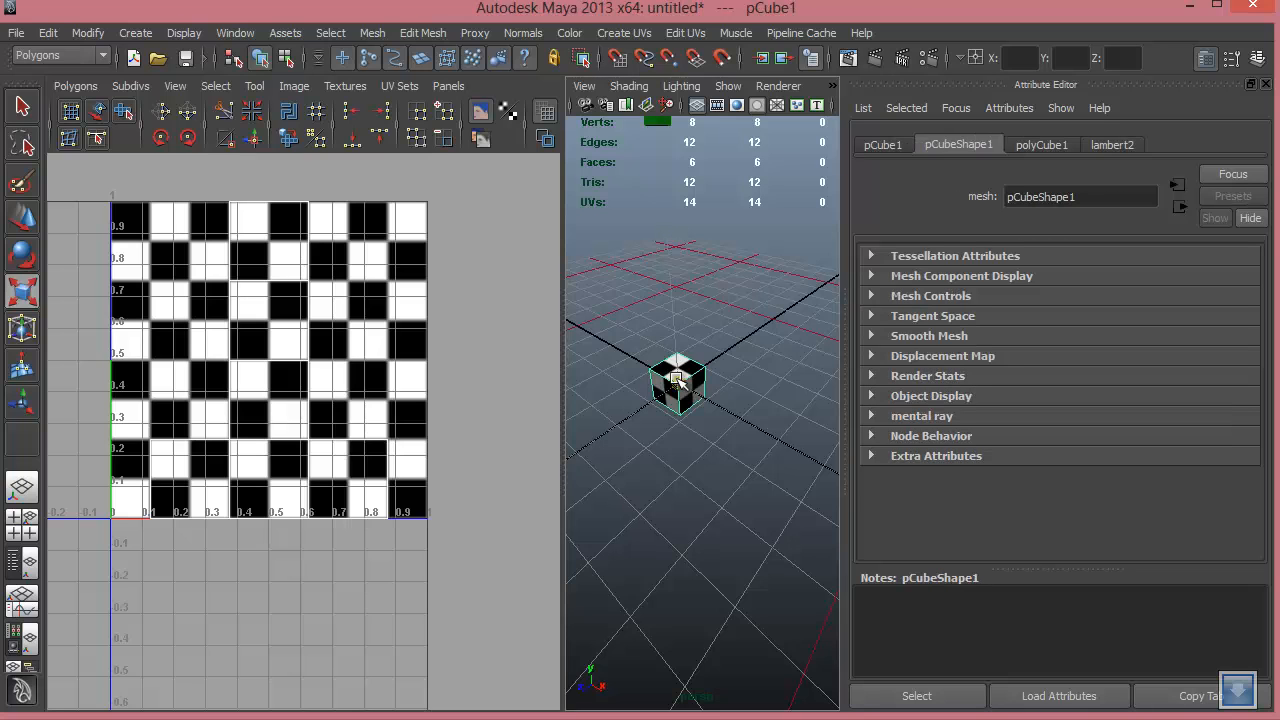
pyautogui.press('f')
pyautogui.scroll(-5, 722, 392)
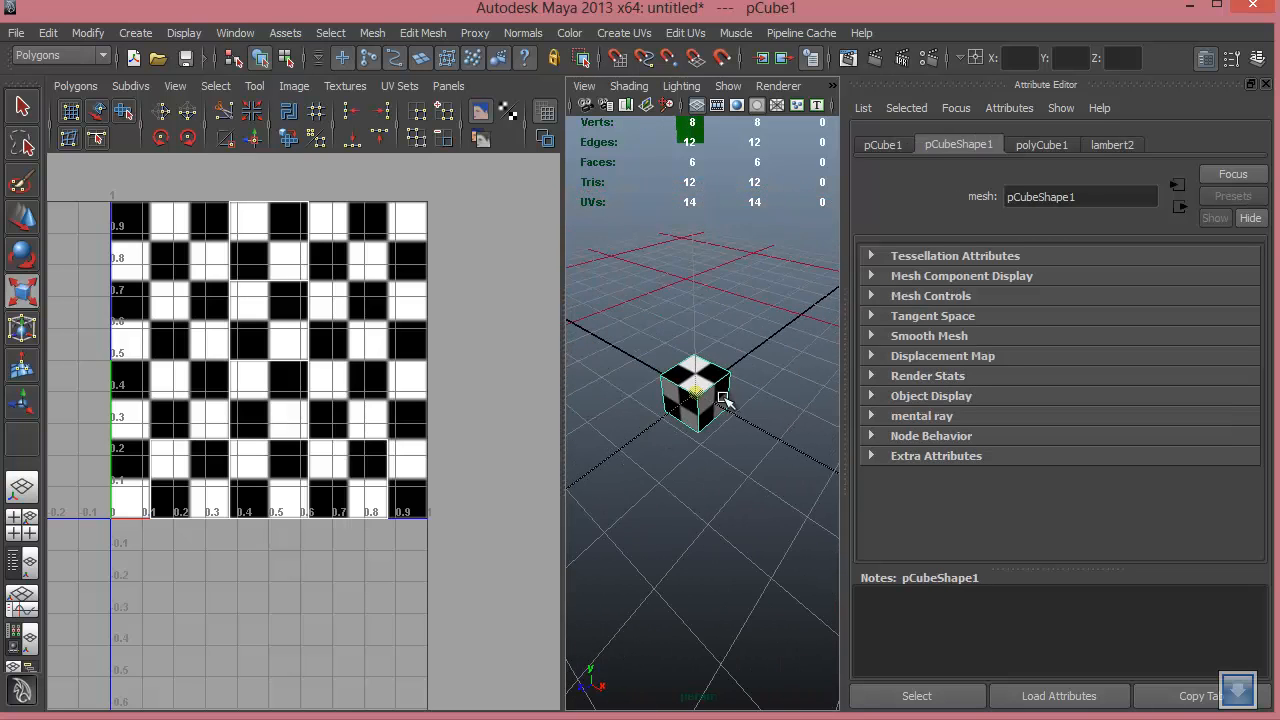
pyautogui.click(1266, 85)
# Examine how the checker pattern lies on the cube's faces and in its UV layout.
pyautogui.keyDown('alt'); pyautogui.moveTo(888, 402); pyautogui.dragTo(1034, 406); pyautogui.keyUp('alt')
pyautogui.scroll(4, 1034, 406)
pyautogui.keyDown('alt'); pyautogui.moveTo(1025, 406); pyautogui.dragTo(977, 406, button='middle'); pyautogui.keyUp('alt')
pyautogui.keyDown('alt'); pyautogui.moveTo(977, 406); pyautogui.dragTo(961, 317); pyautogui.keyUp('alt')
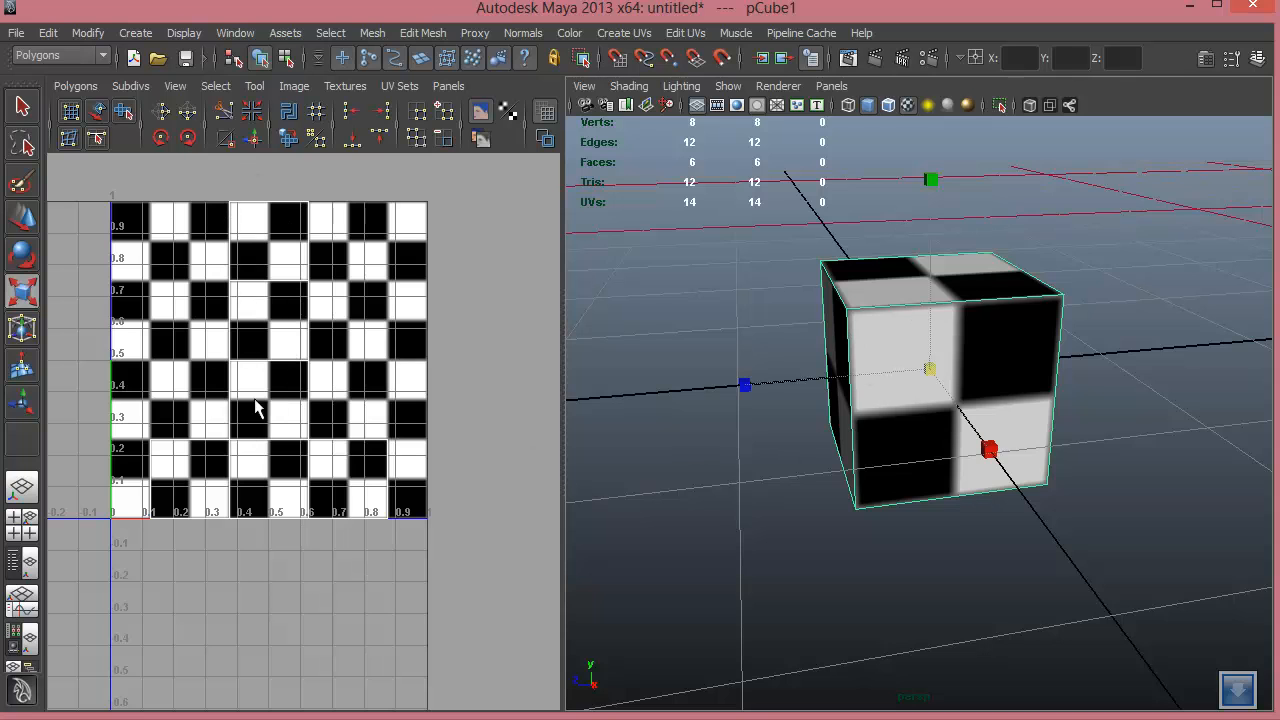
pyautogui.keyDown('alt'); pyautogui.moveTo(241, 474); pyautogui.dragTo(391, 497, button='right'); pyautogui.keyUp('alt')
pyautogui.keyDown('alt'); pyautogui.moveTo(391, 497); pyautogui.dragTo(501, 622, button='middle'); pyautogui.keyUp('alt')
pyautogui.keyDown('alt'); pyautogui.moveTo(499, 611); pyautogui.dragTo(407, 514, button='right'); pyautogui.keyUp('alt')
pyautogui.keyDown('alt'); pyautogui.moveTo(407, 514); pyautogui.dragTo(396, 489, button='middle'); pyautogui.keyUp('alt')
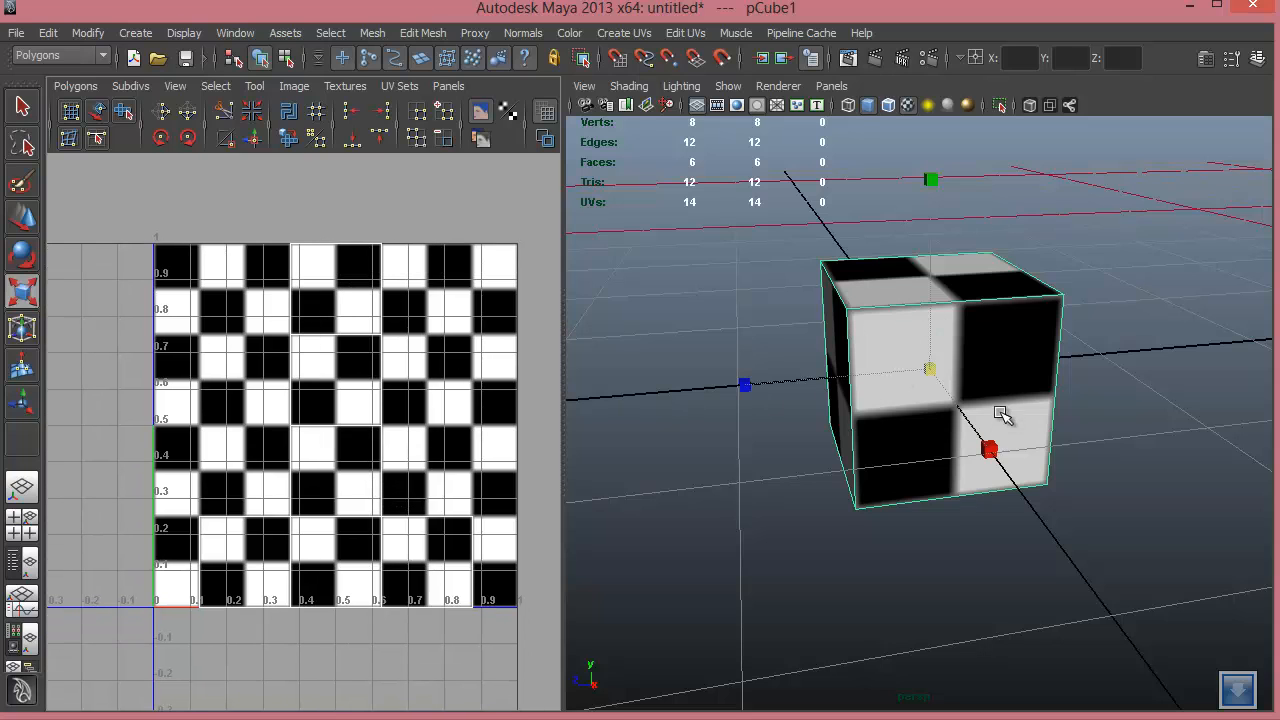
pyautogui.keyDown('alt'); pyautogui.moveTo(963, 429); pyautogui.dragTo(923, 380); pyautogui.keyUp('alt')
pyautogui.rightClick(961, 311)
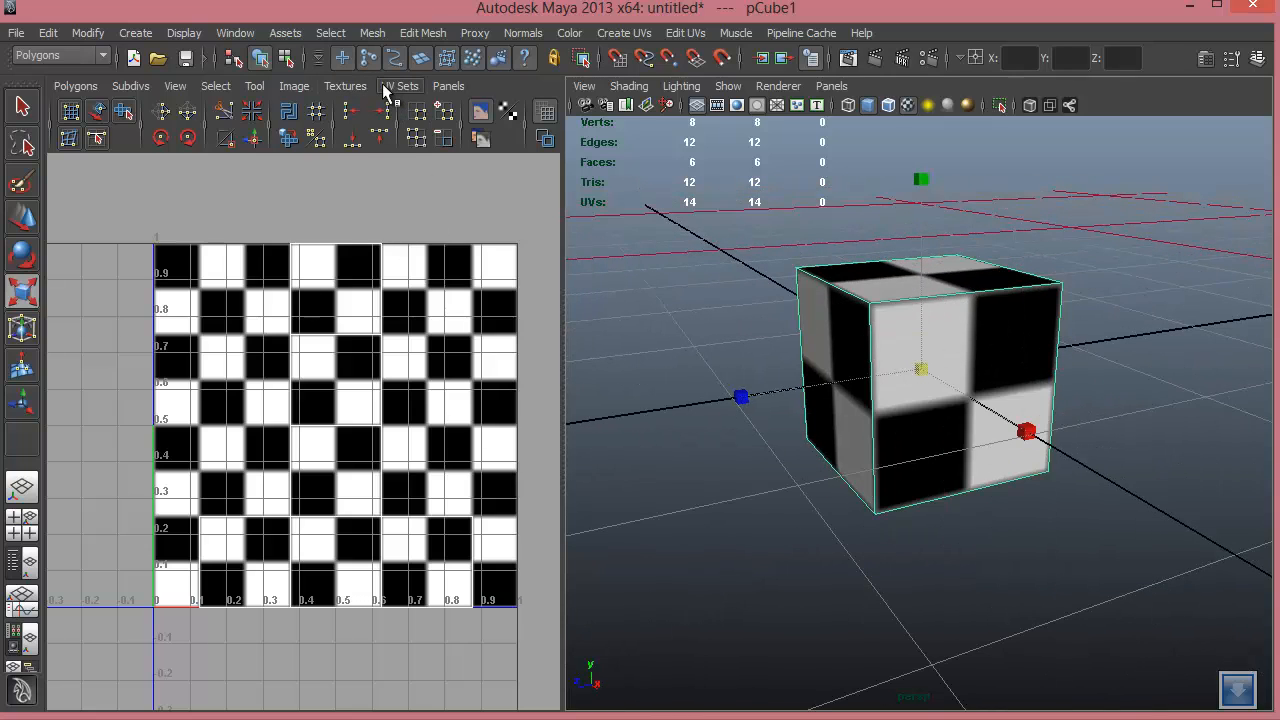
# Create a 1024 × 1024 PSD network for lambert2's color attribute, including the UV snapshot and opening it in Photoshop.
pyautogui.click(295, 86)
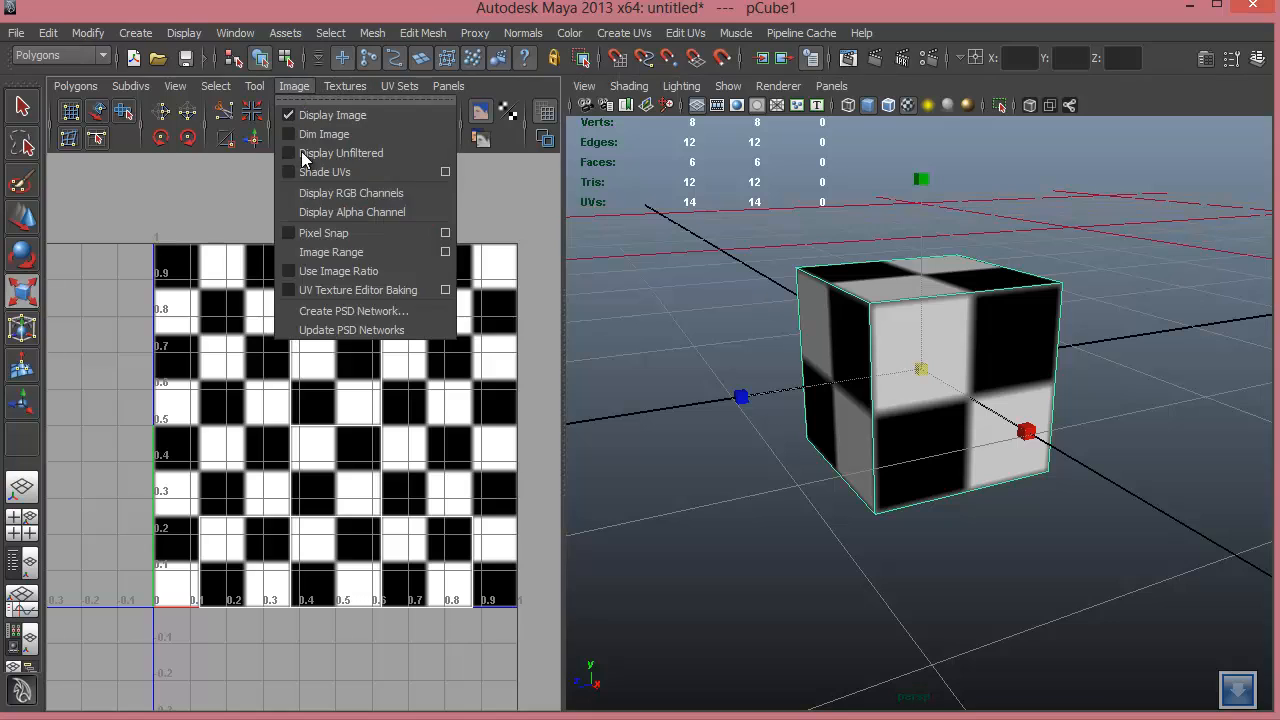
pyautogui.click(322, 320)
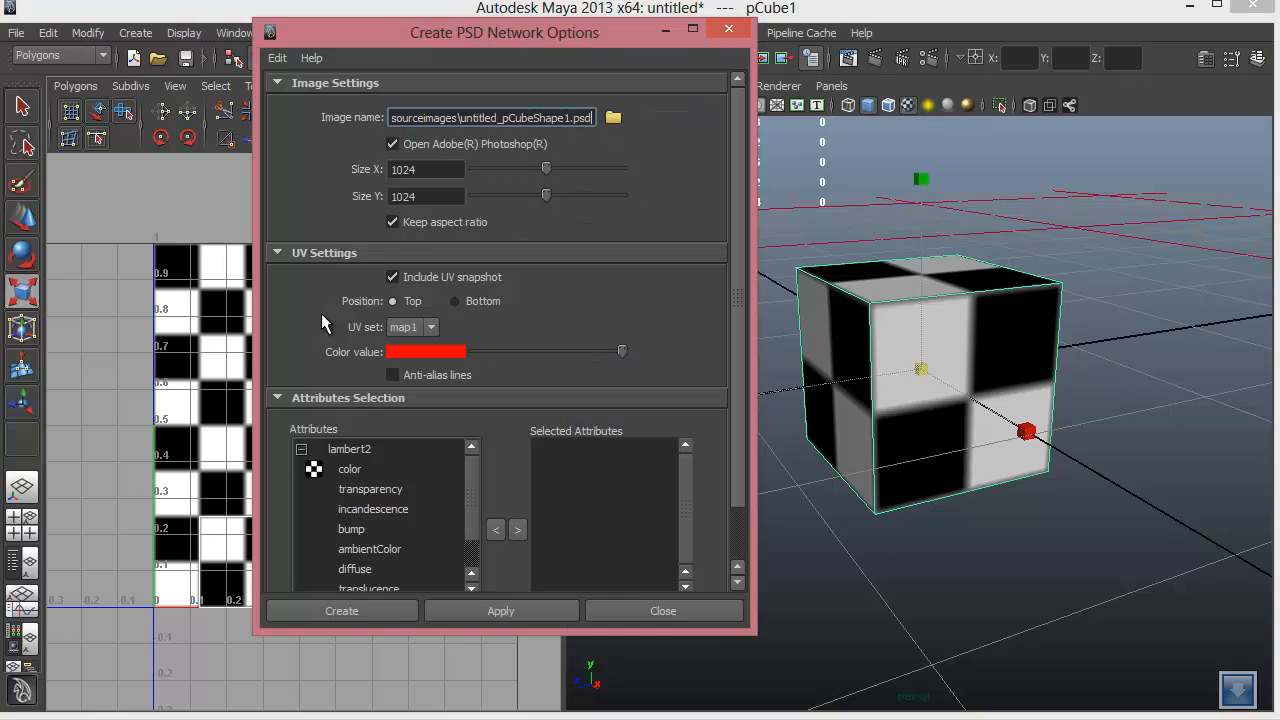
pyautogui.click(352, 472)
pyautogui.click(518, 530)
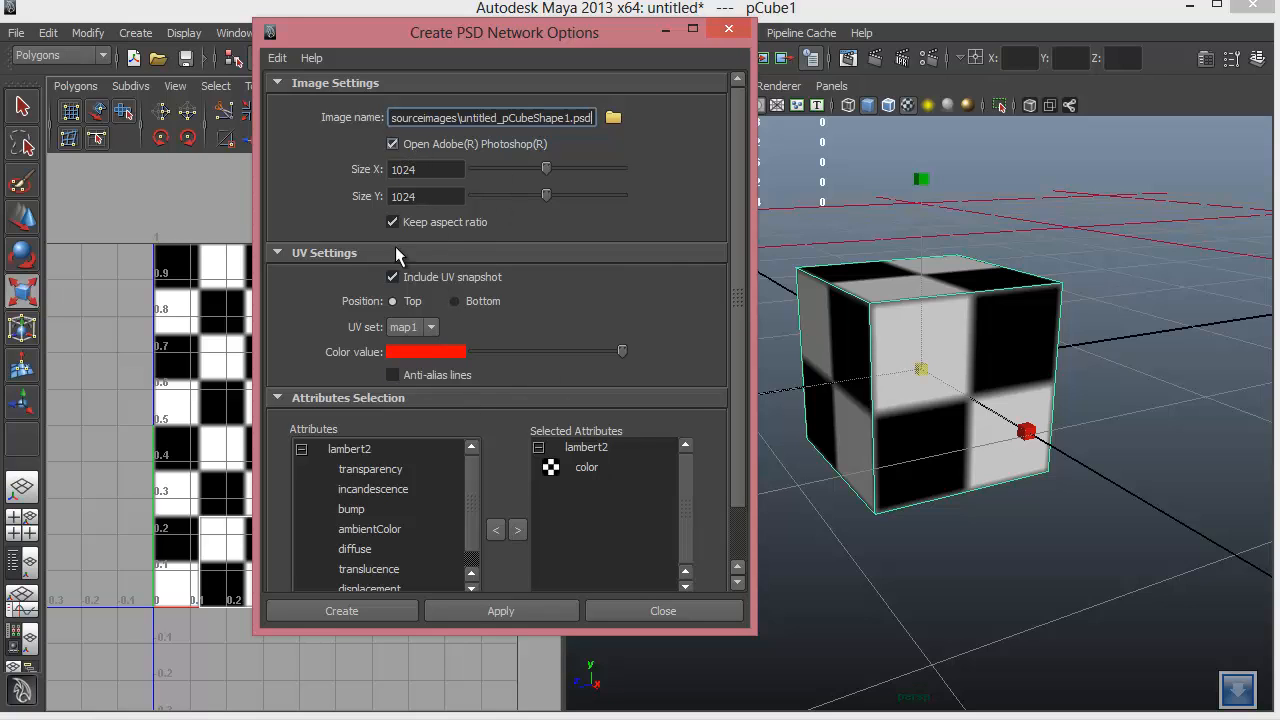
pyautogui.click(362, 611)
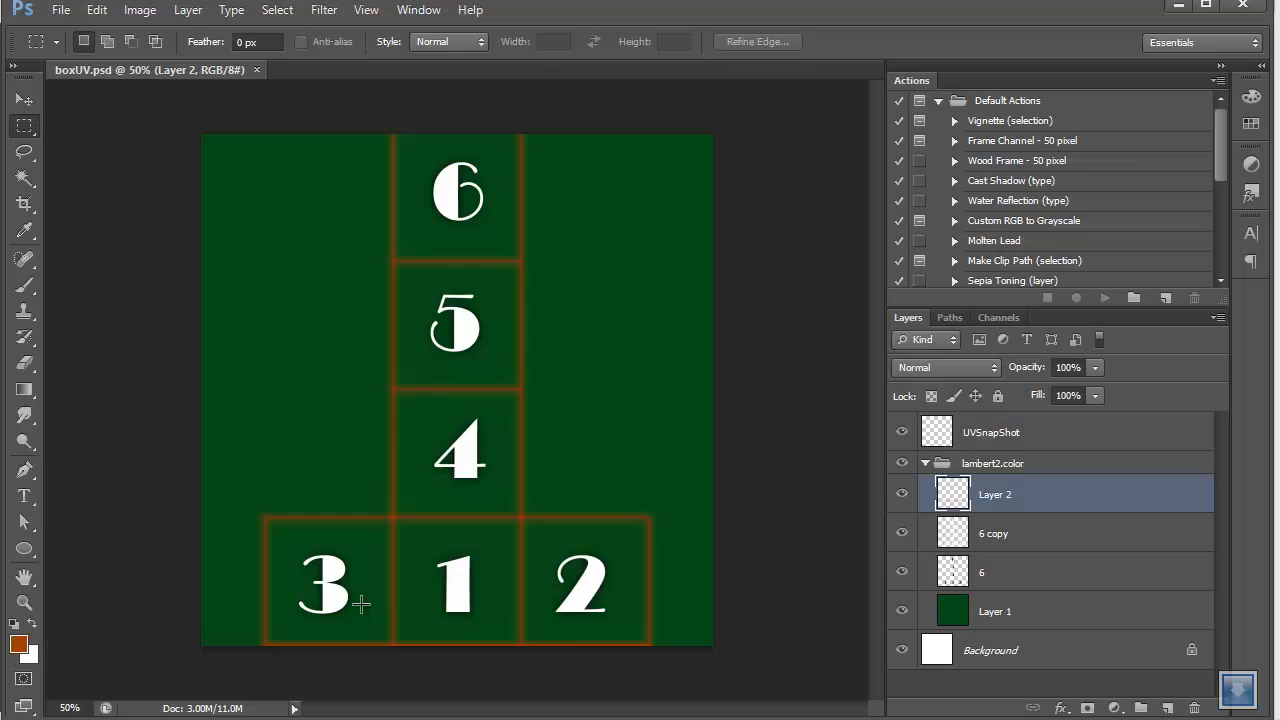
# Fill Layer 1 in the lambert2.color group with white, replacing the checker pattern.
pyautogui.click(980, 510)
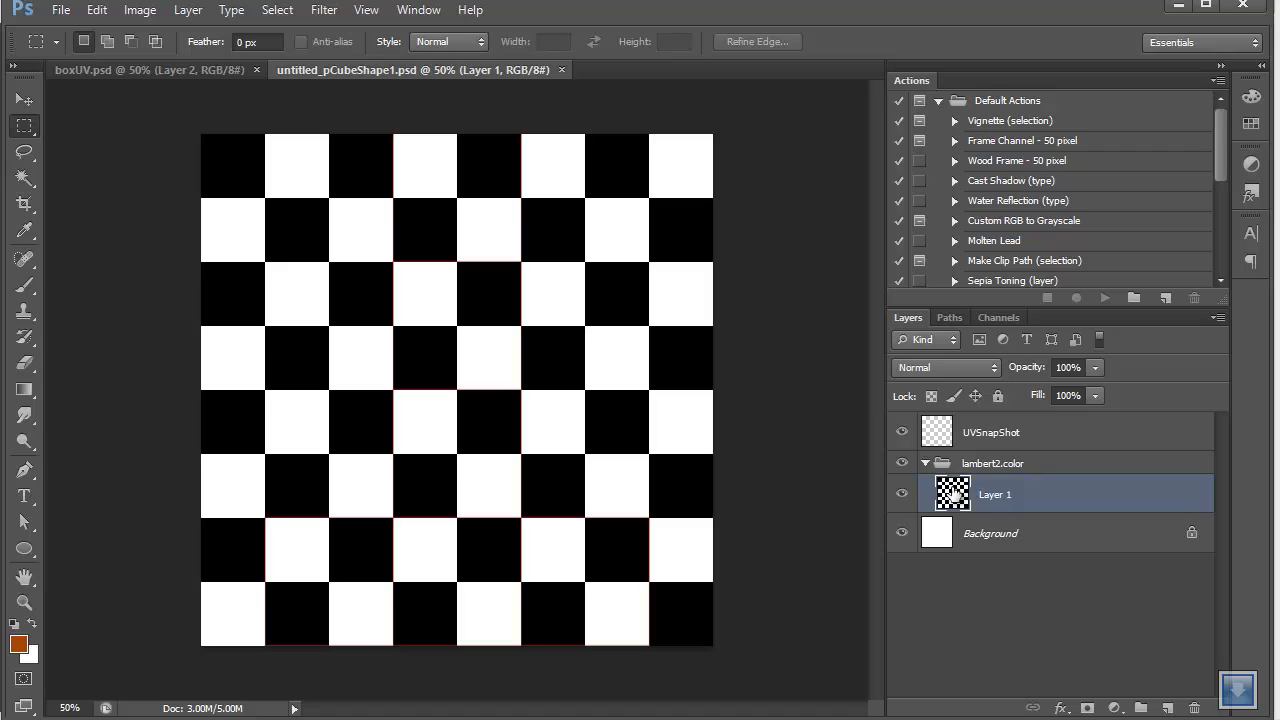
pyautogui.press('Delete')
pyautogui.hotkey('ctrl', 'z')
pyautogui.hotkey('ctrl', 'BackSpace')
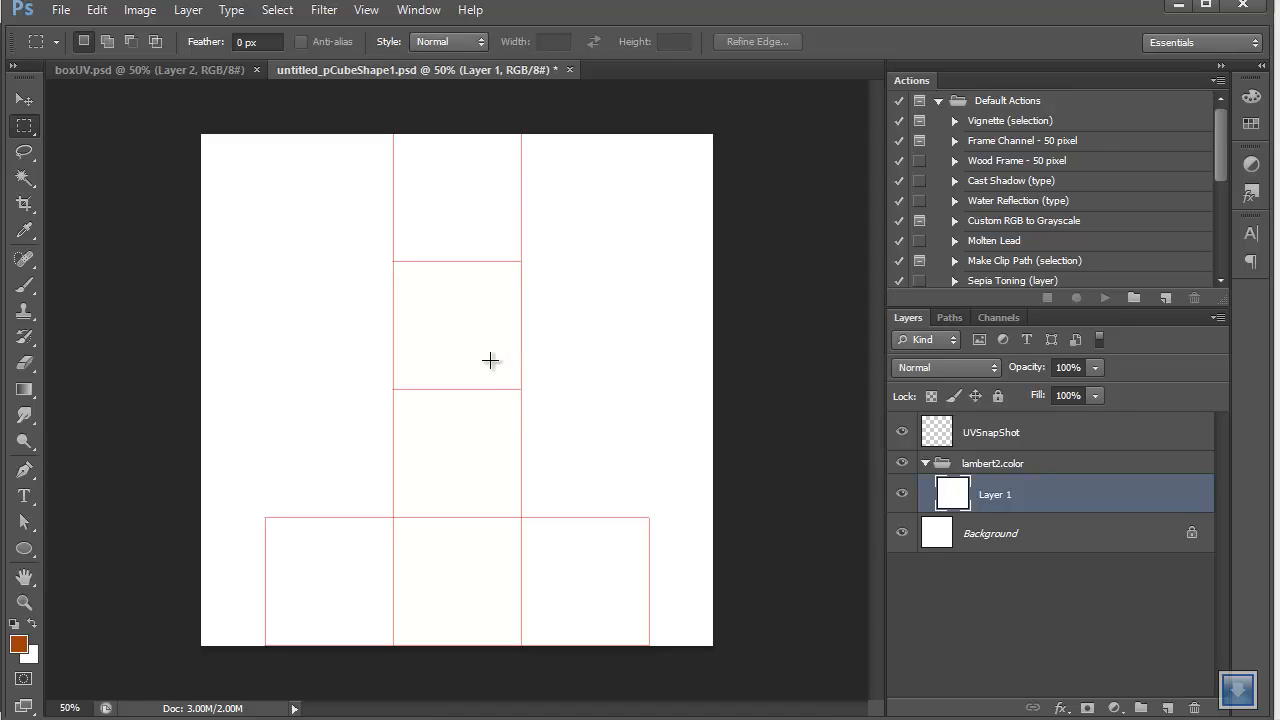
# Add the letter "A" in 166 pt Broadway and centre it in the middle square of the UV layout's lowest row.
pyautogui.click(24, 496)
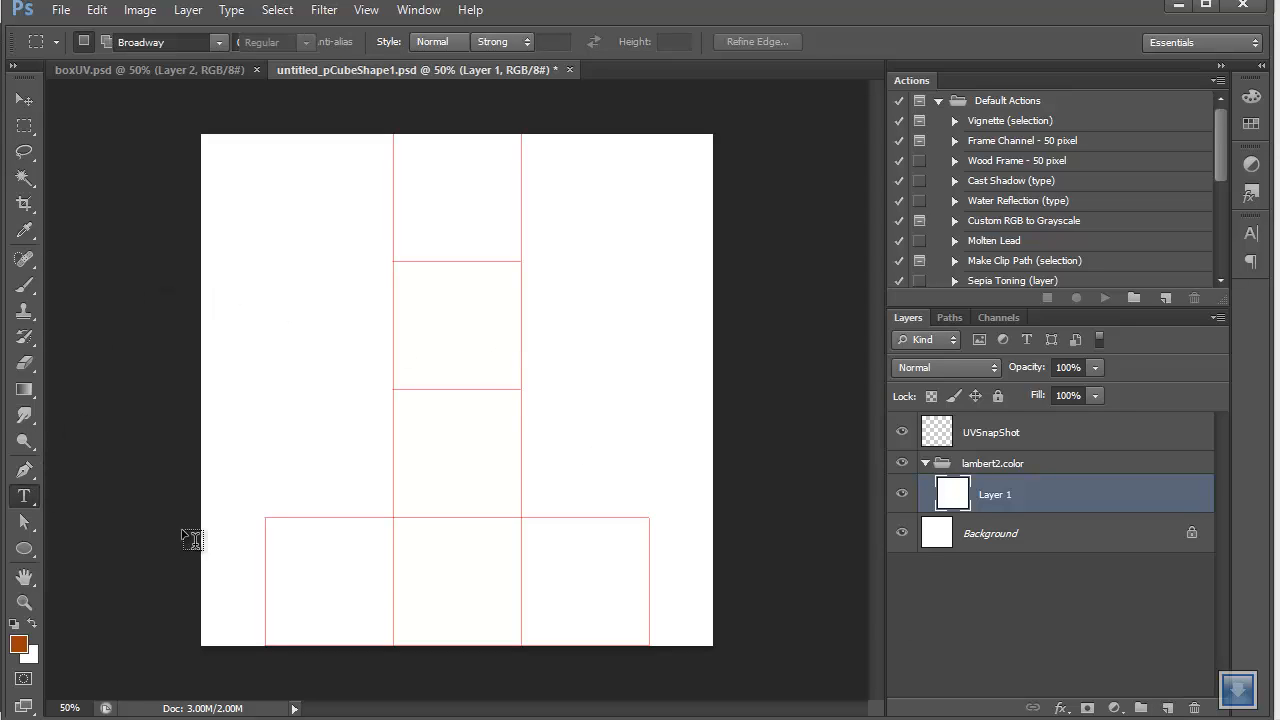
pyautogui.click(449, 580)
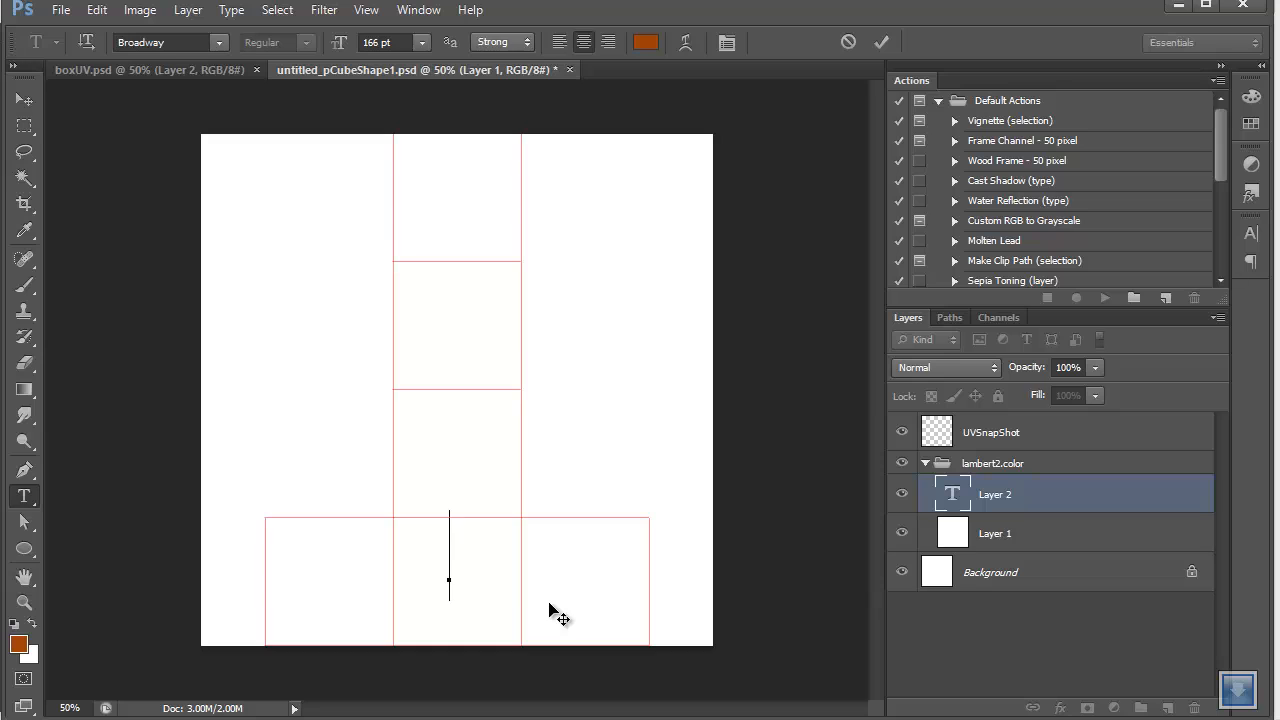
pyautogui.write('A')
pyautogui.click(24, 98)
pyautogui.moveTo(452, 566); pyautogui.dragTo(460, 600)
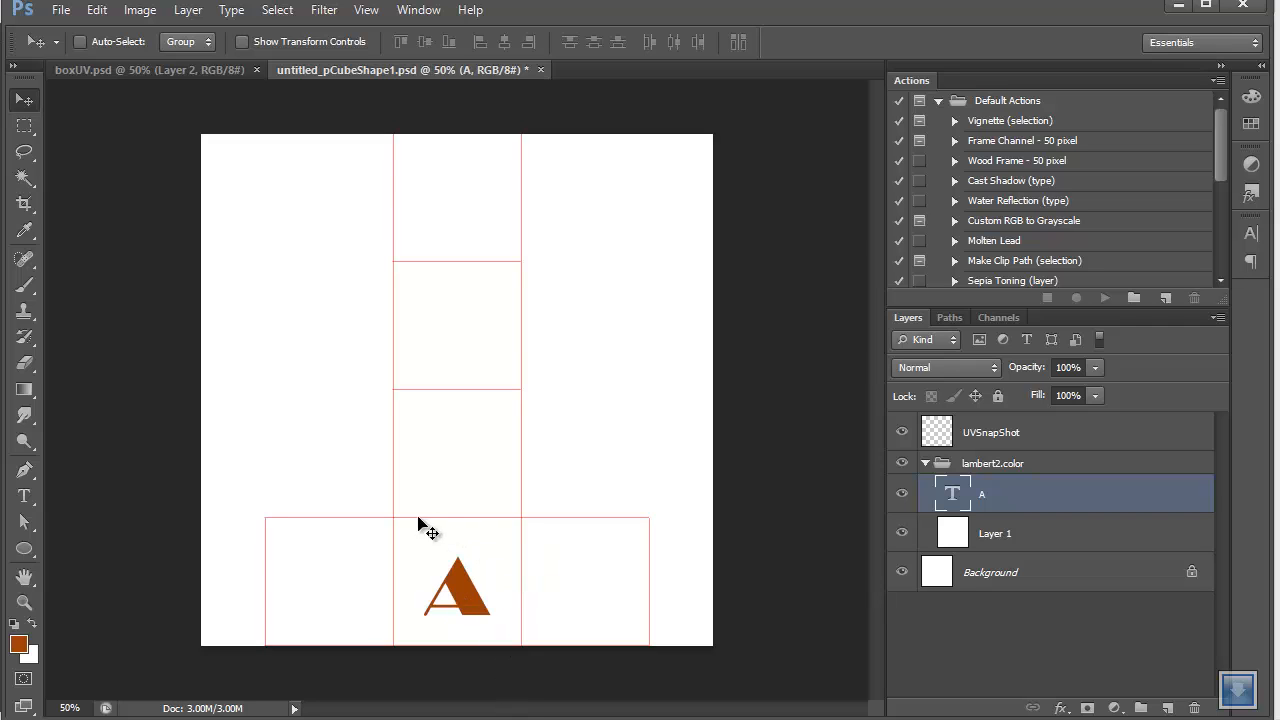
# Save untitled_pCubeShape1.psd, switch back to Maya and update the PSD networks.
pyautogui.click(61, 9)
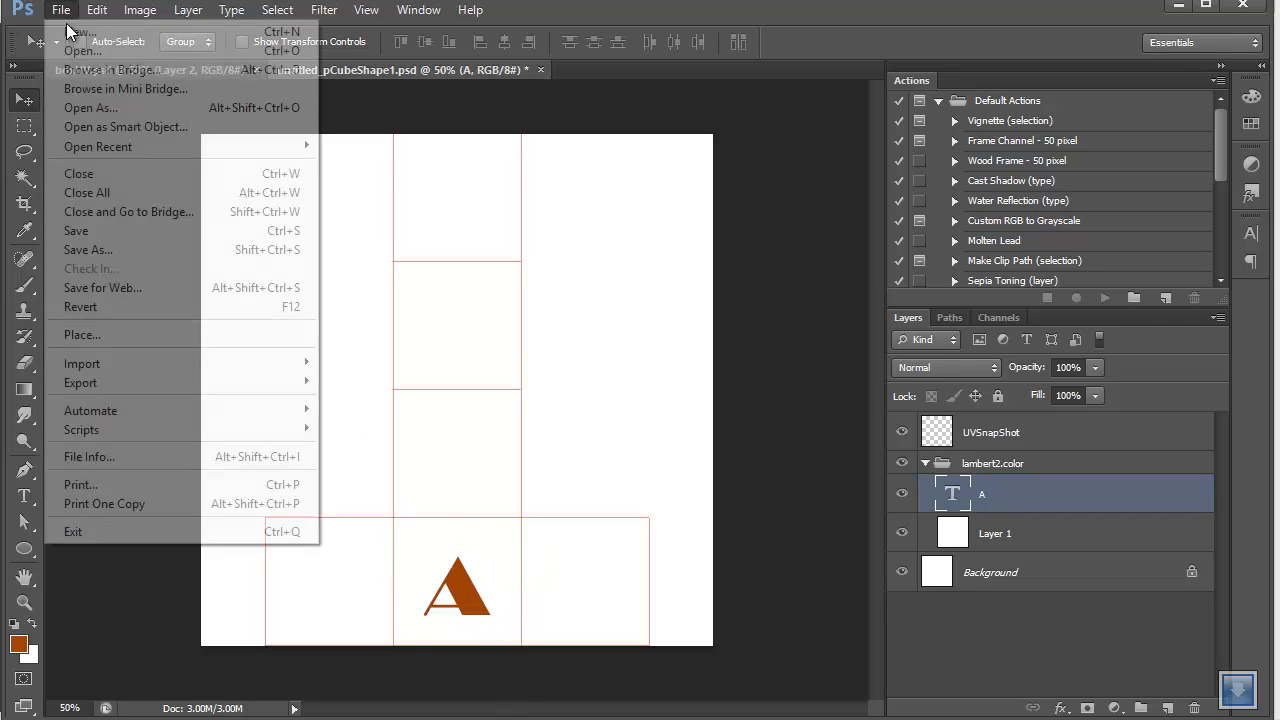
pyautogui.click(91, 232)
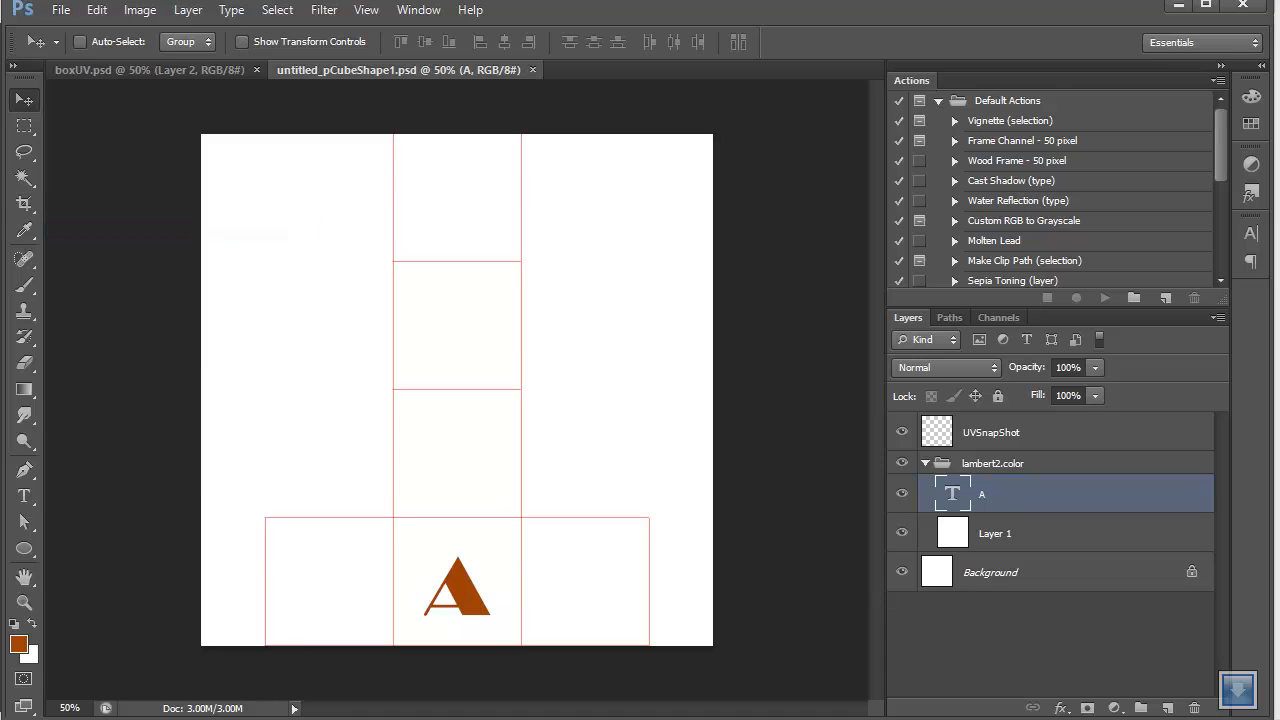
pyautogui.click(343, 660)
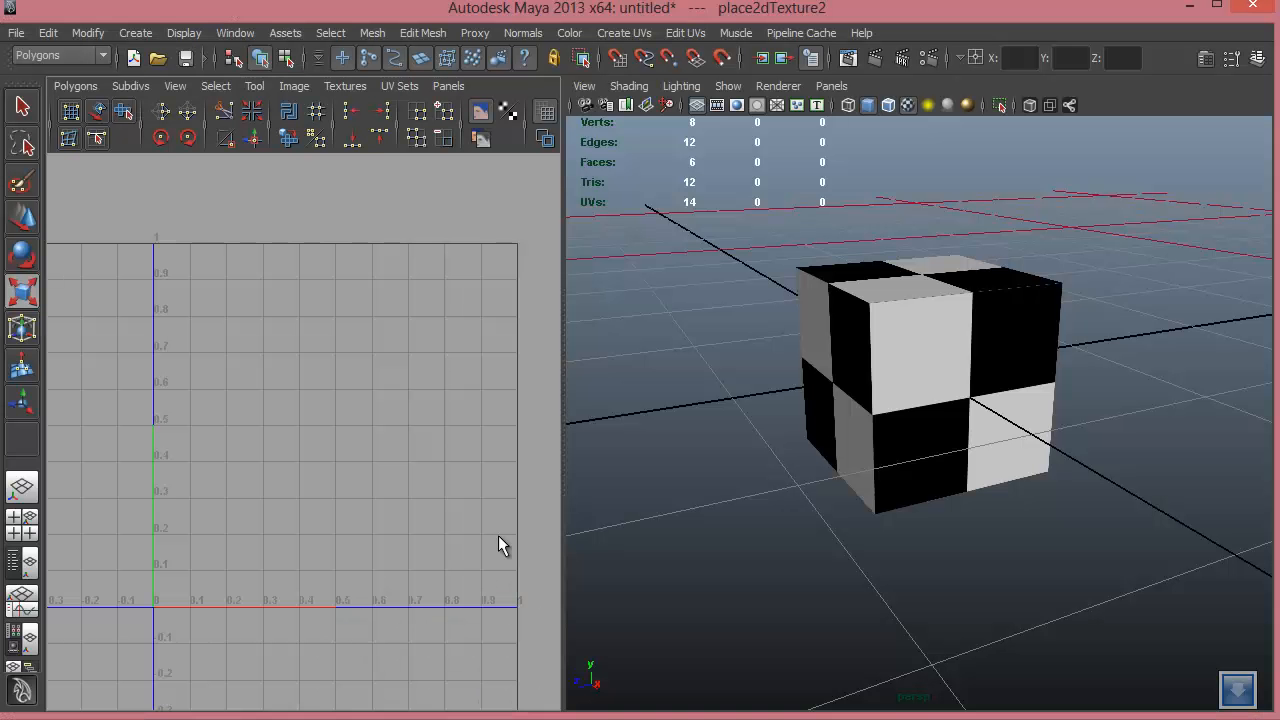
pyautogui.click(282, 86)
pyautogui.click(343, 330)
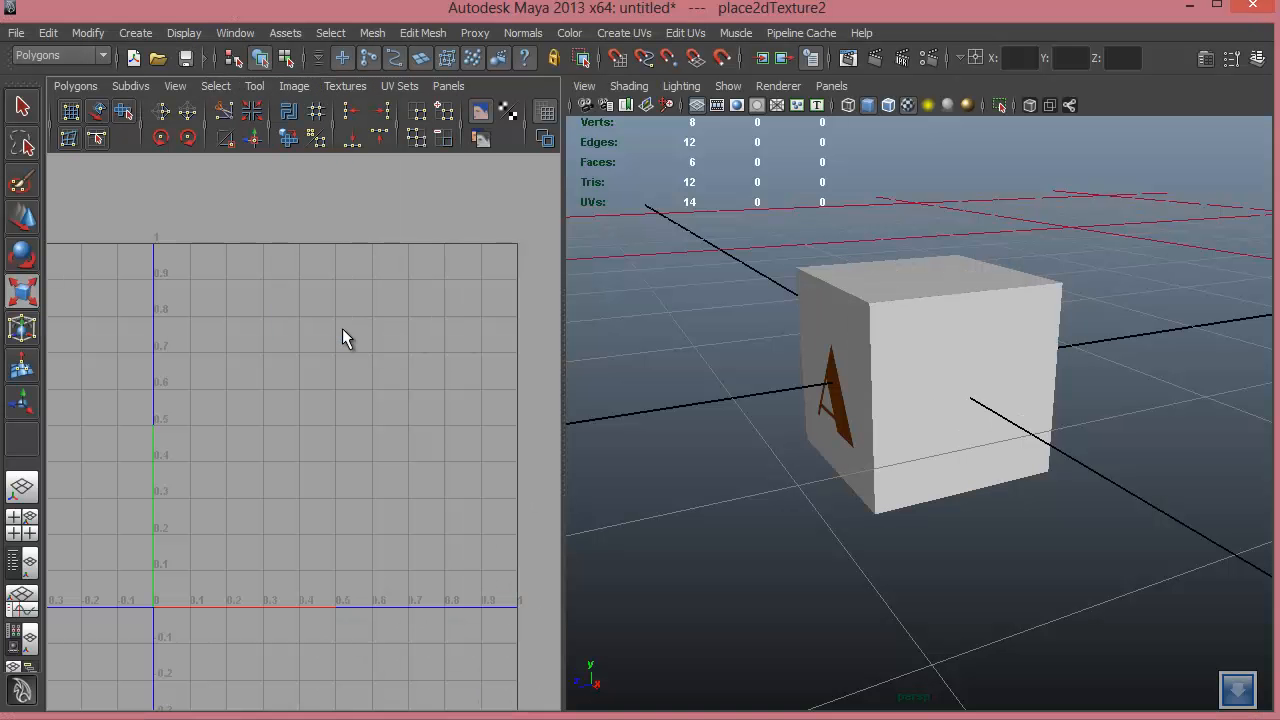
# Select the cube and scale it along the X axis to about twice its width.
pyautogui.keyDown('alt'); pyautogui.moveTo(1003, 434); pyautogui.dragTo(1070, 457); pyautogui.keyUp('alt')
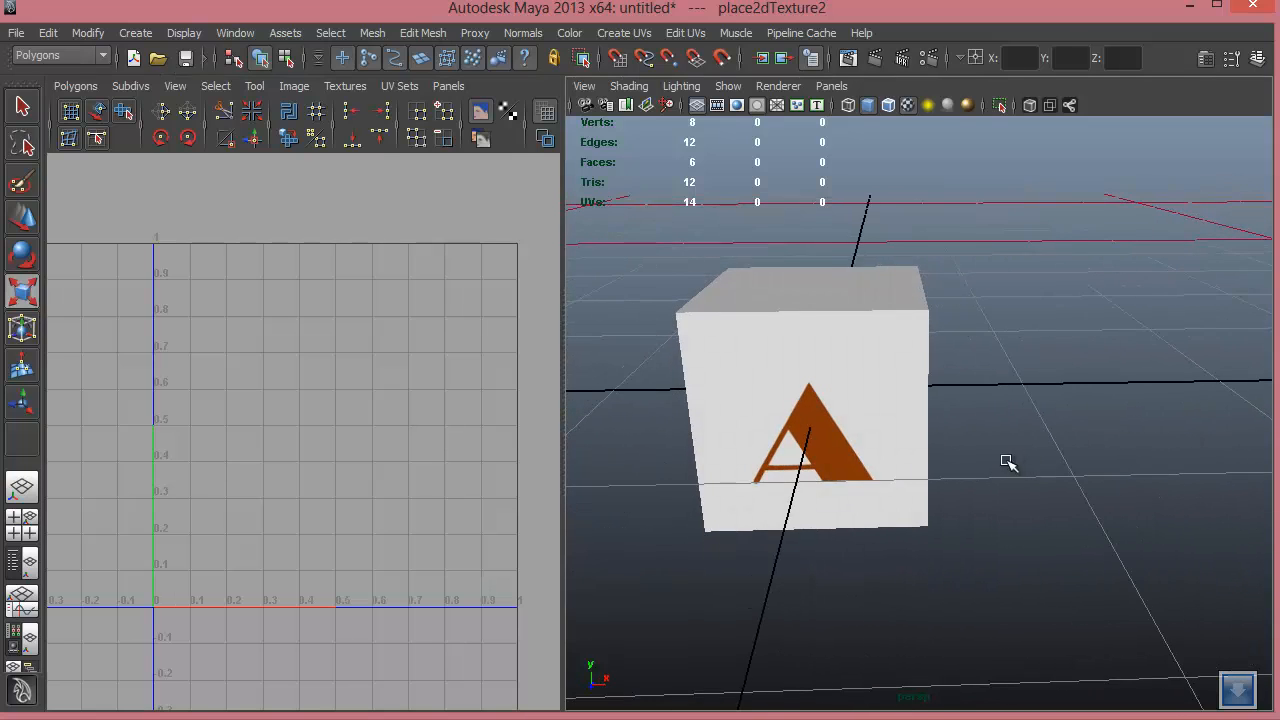
pyautogui.scroll(3, 1010, 460)
pyautogui.click(820, 350)
pyautogui.scroll(-4, 864, 420)
pyautogui.keyDown('alt'); pyautogui.moveTo(866, 423); pyautogui.dragTo(894, 480, button='middle'); pyautogui.keyUp('alt')
pyautogui.keyDown('alt'); pyautogui.moveTo(894, 480); pyautogui.dragTo(890, 428); pyautogui.keyUp('alt')
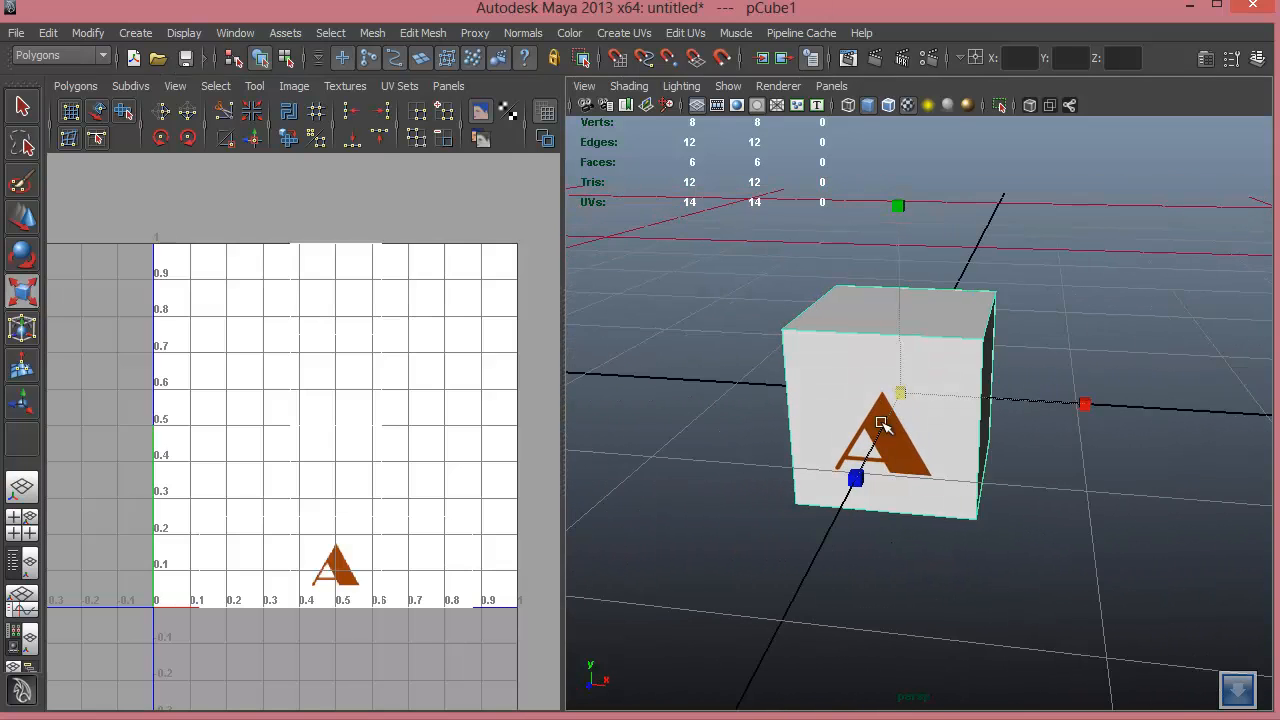
pyautogui.keyDown('alt'); pyautogui.moveTo(897, 515); pyautogui.dragTo(930, 500); pyautogui.keyUp('alt')
pyautogui.moveTo(1046, 397); pyautogui.dragTo(1277, 453)
pyautogui.keyDown('alt'); pyautogui.moveTo(808, 449); pyautogui.dragTo(817, 401); pyautogui.keyUp('alt')
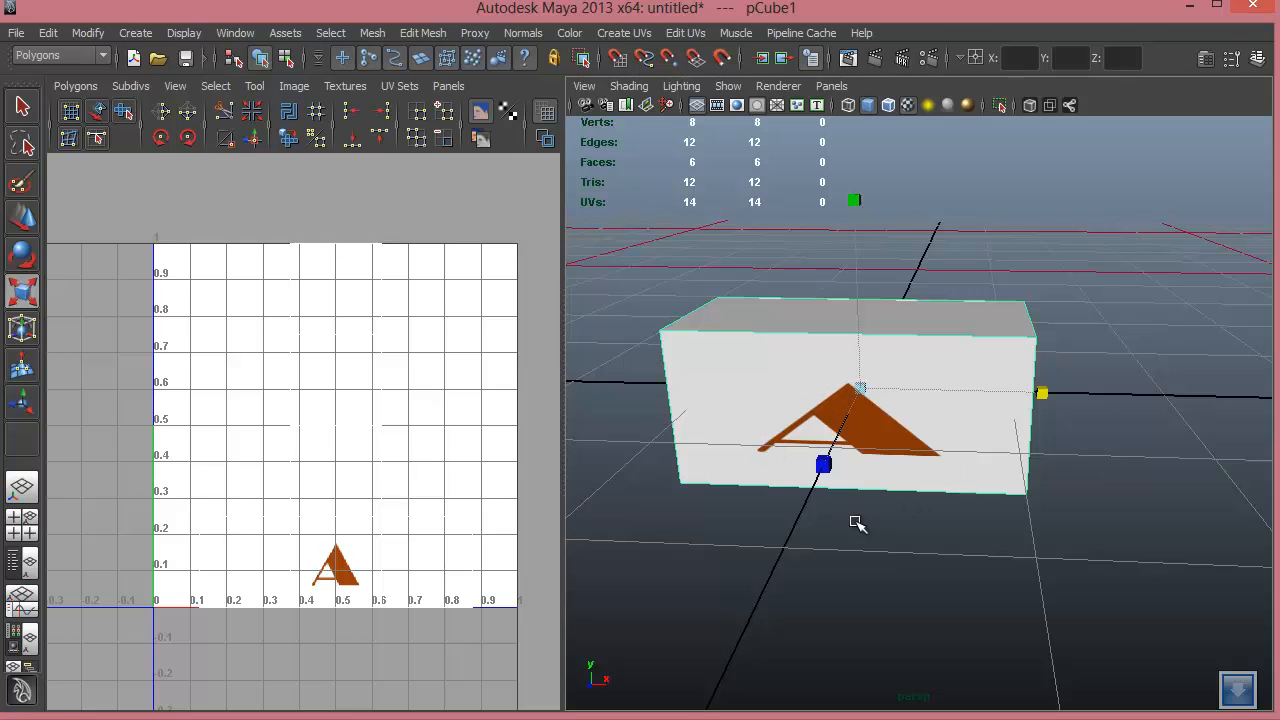
# Hide the texture image in the UV Texture Editor so only the cube's UV layout is displayed.
pyautogui.keyDown('alt'); pyautogui.moveTo(391, 590); pyautogui.dragTo(407, 515, button='middle'); pyautogui.keyUp('alt')
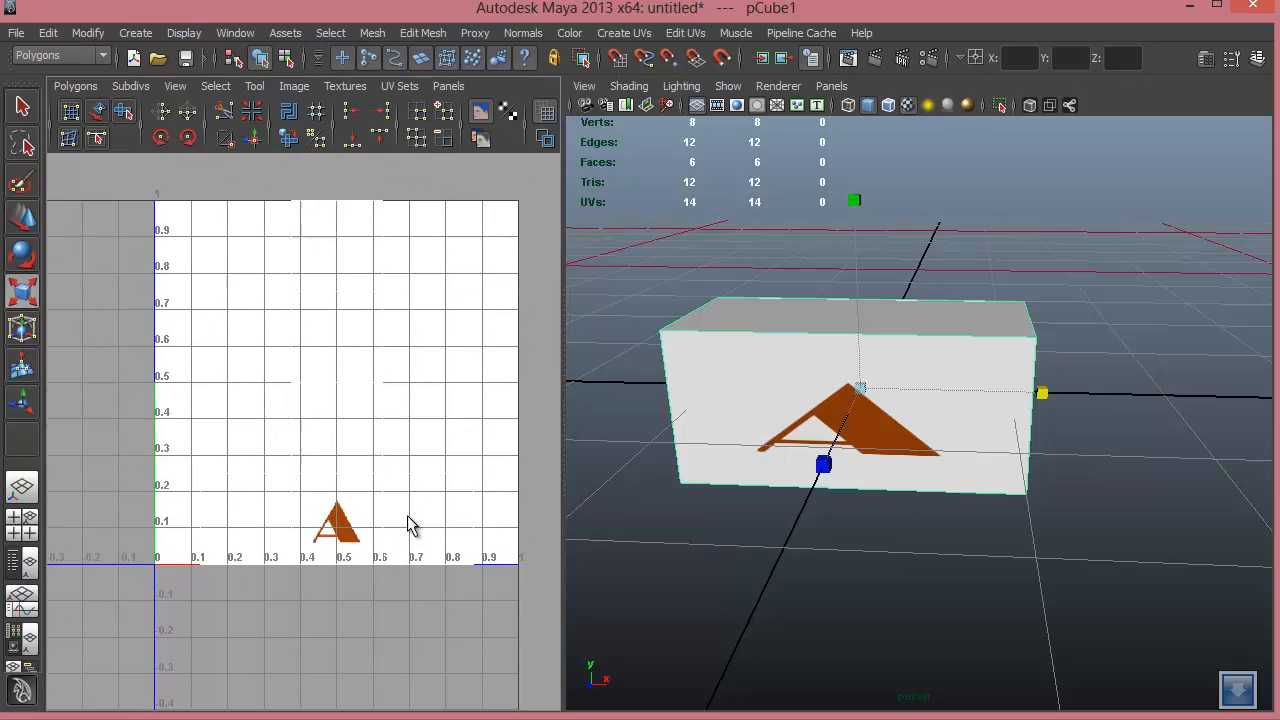
pyautogui.click(479, 110)
pyautogui.keyDown('alt'); pyautogui.moveTo(322, 491); pyautogui.dragTo(297, 487, button='middle'); pyautogui.keyUp('alt')
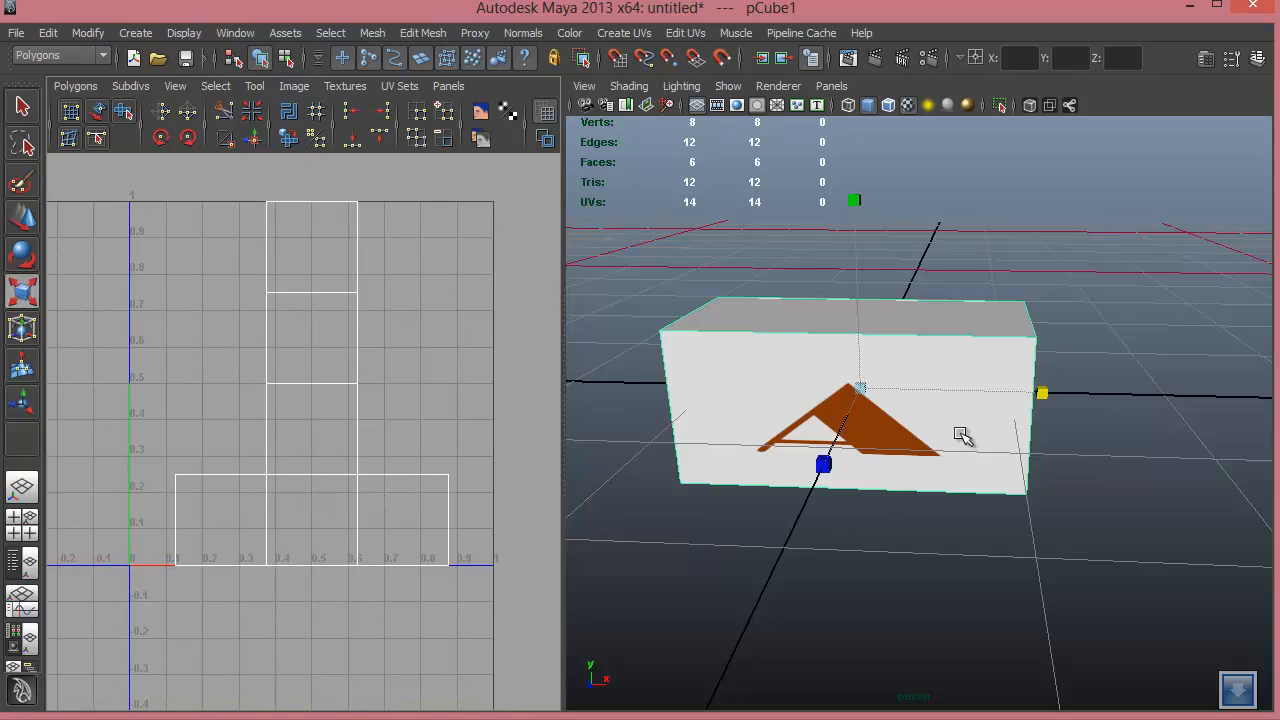
pyautogui.keyDown('alt'); pyautogui.moveTo(1023, 480); pyautogui.dragTo(946, 383); pyautogui.keyUp('alt')
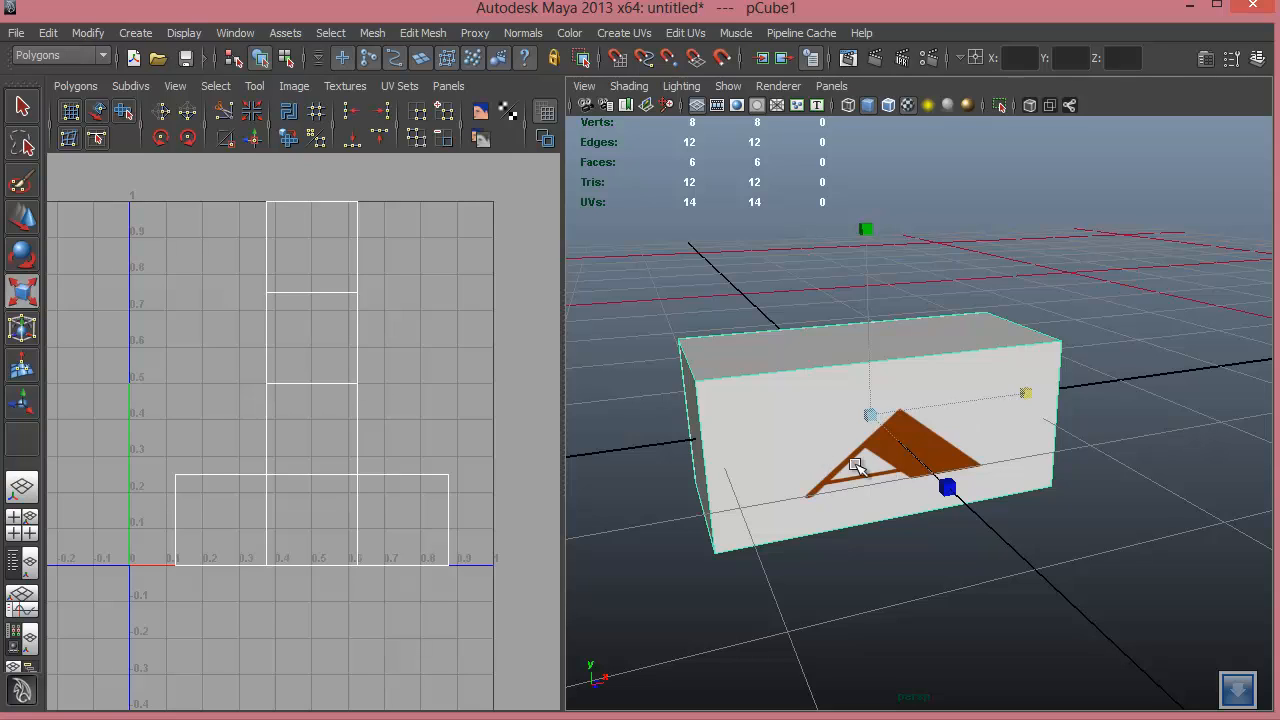
# Select the four UVs of the face with the letter "A" and widen them horizontally to correct the letter's proportions.
pyautogui.moveTo(362, 487); pyautogui.dragTo(418, 480, button='right')
pyautogui.moveTo(253, 455); pyautogui.dragTo(386, 617)
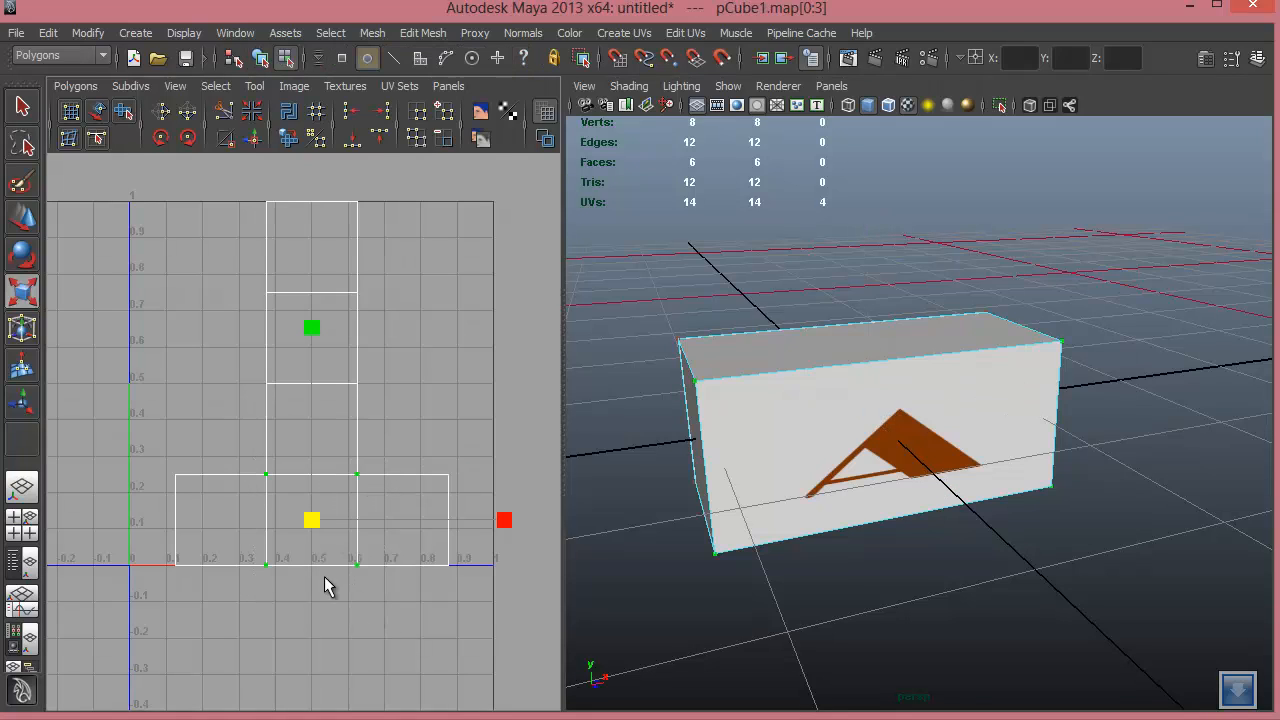
pyautogui.moveTo(506, 522); pyautogui.dragTo(698, 543)
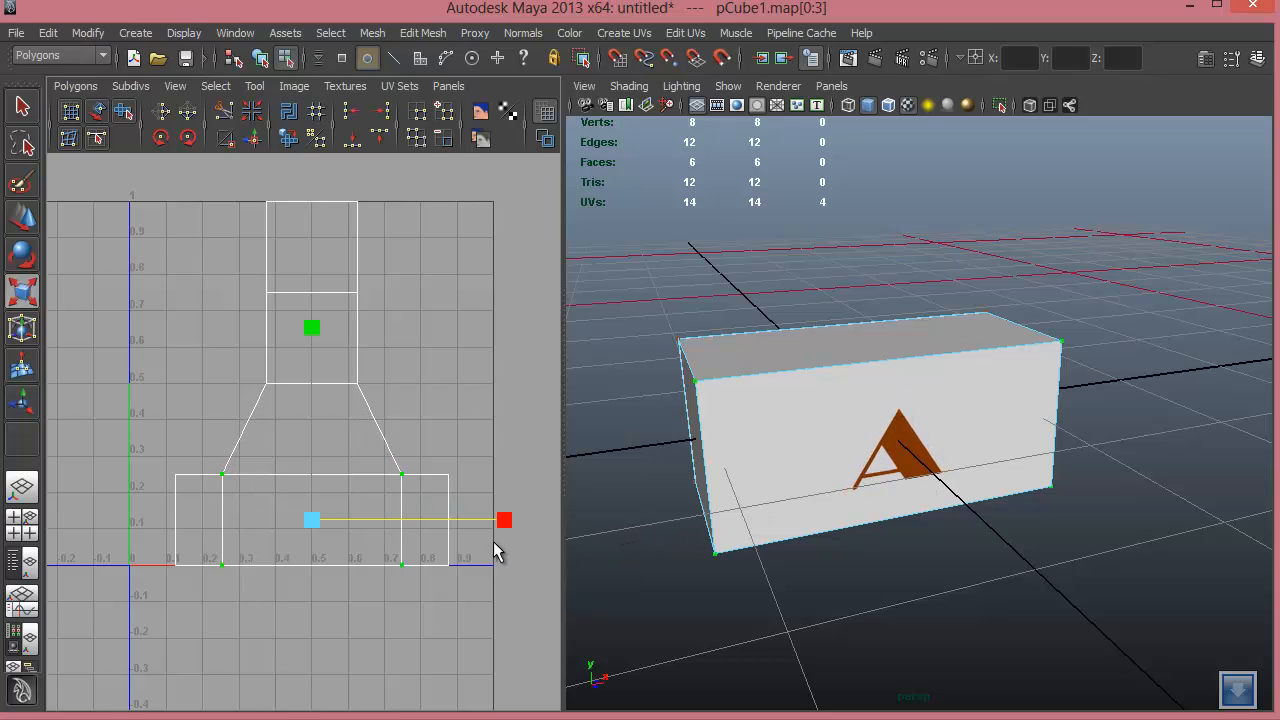
pyautogui.moveTo(506, 522); pyautogui.dragTo(532, 521)
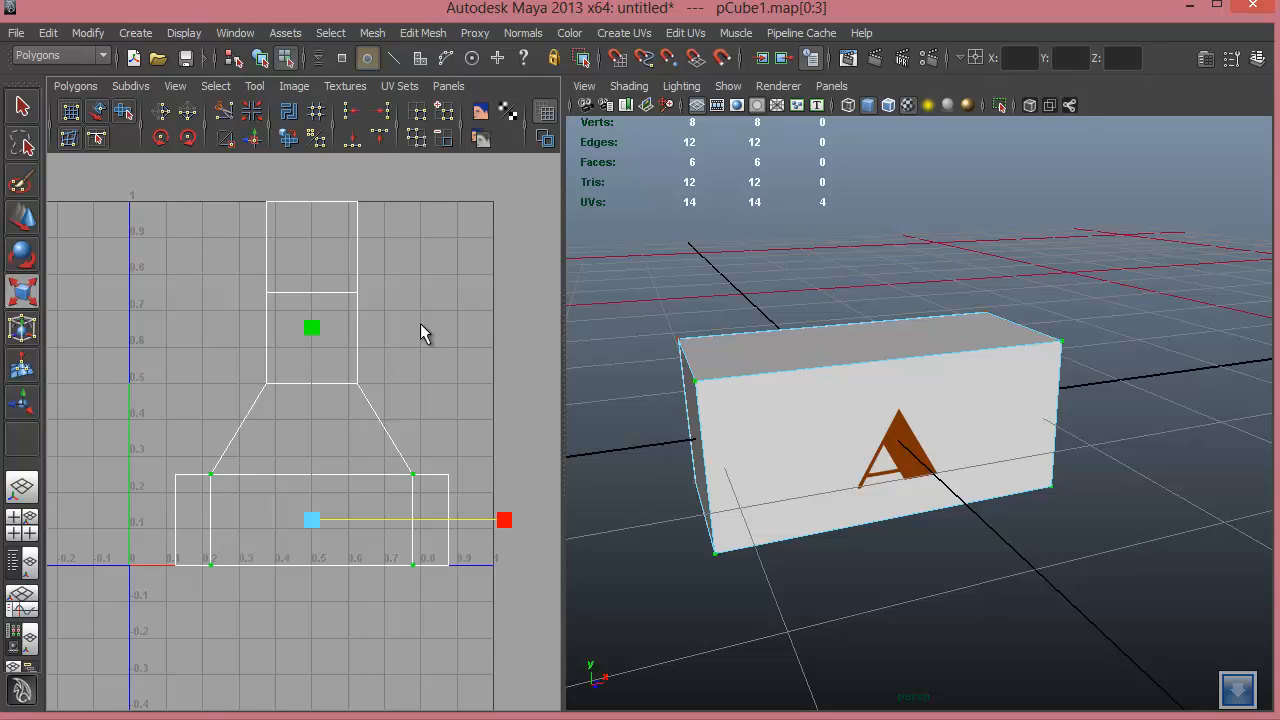
pyautogui.keyDown('alt'); pyautogui.moveTo(812, 426); pyautogui.dragTo(970, 427); pyautogui.keyUp('alt')
pyautogui.keyDown('alt'); pyautogui.moveTo(836, 356); pyautogui.dragTo(864, 474); pyautogui.keyUp('alt')
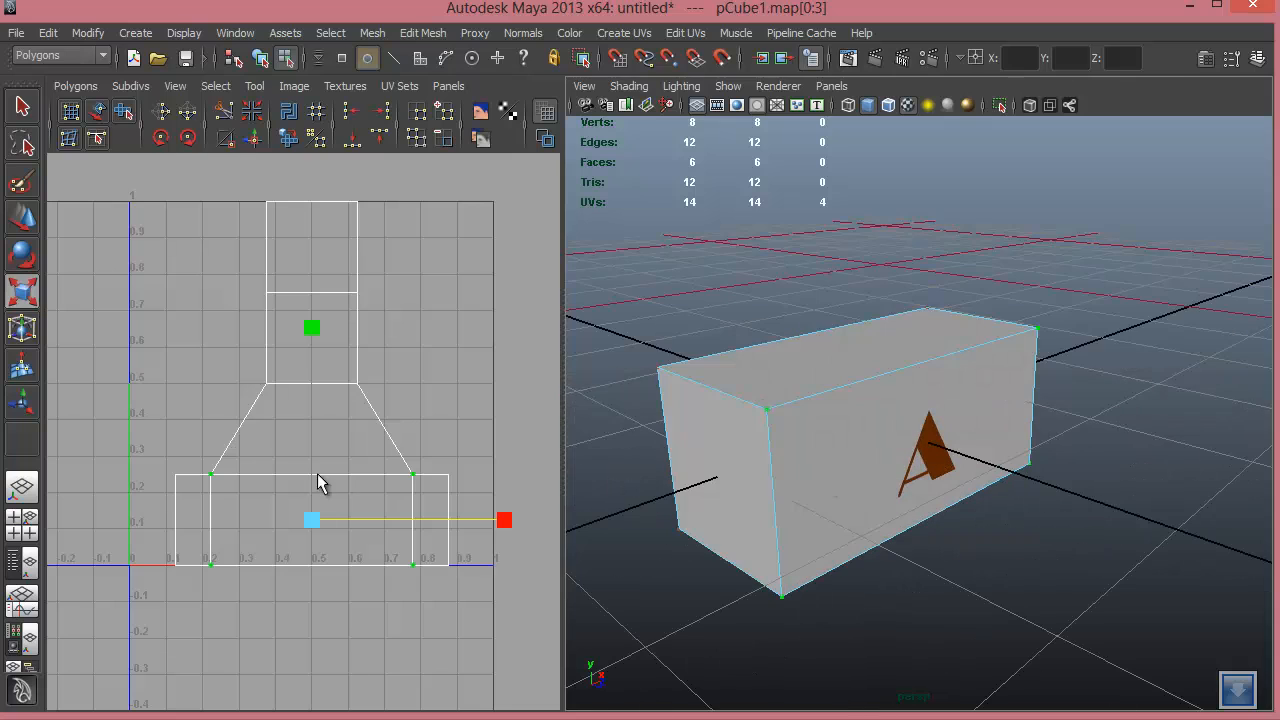
pyautogui.keyDown('alt'); pyautogui.moveTo(361, 494); pyautogui.dragTo(362, 468, button='middle'); pyautogui.keyUp('alt')
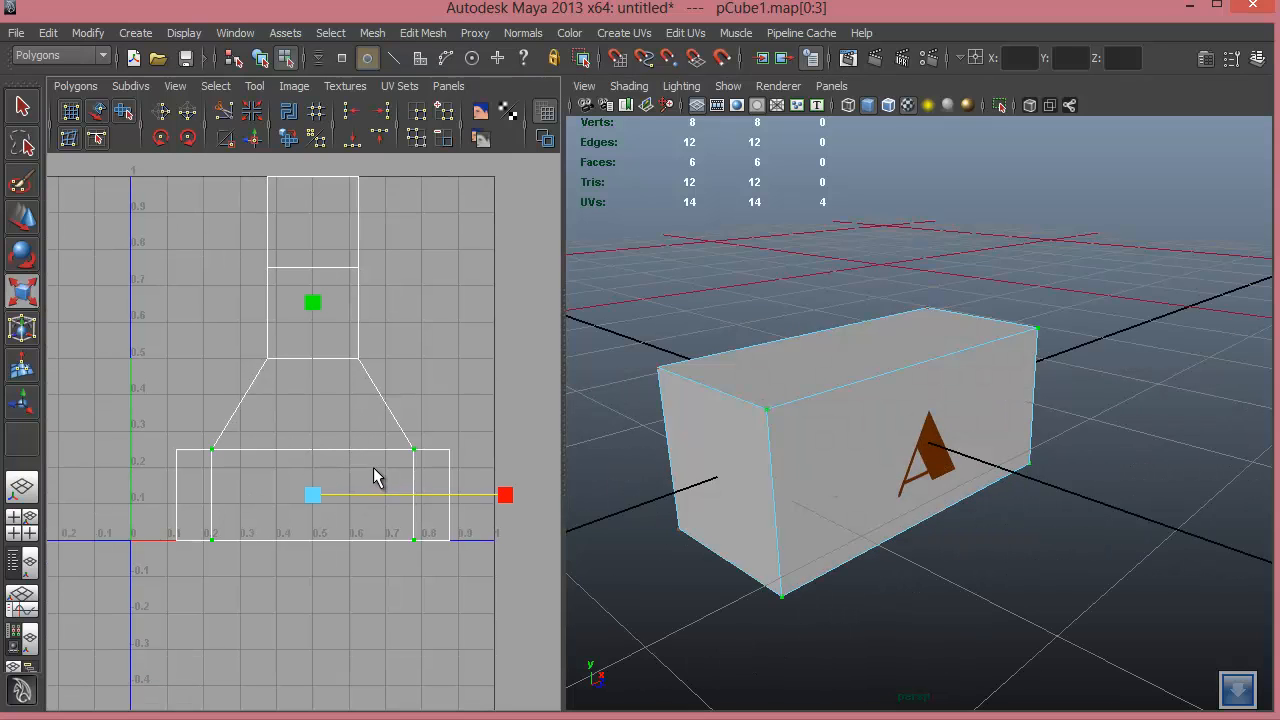
# Extrude the box's top face upward and scale it inward to form a tapered roof.
pyautogui.moveTo(831, 378); pyautogui.dragTo(831, 425, button='right')
pyautogui.keyDown('alt'); pyautogui.moveTo(851, 471); pyautogui.dragTo(874, 509); pyautogui.keyUp('alt')
pyautogui.click(917, 443)
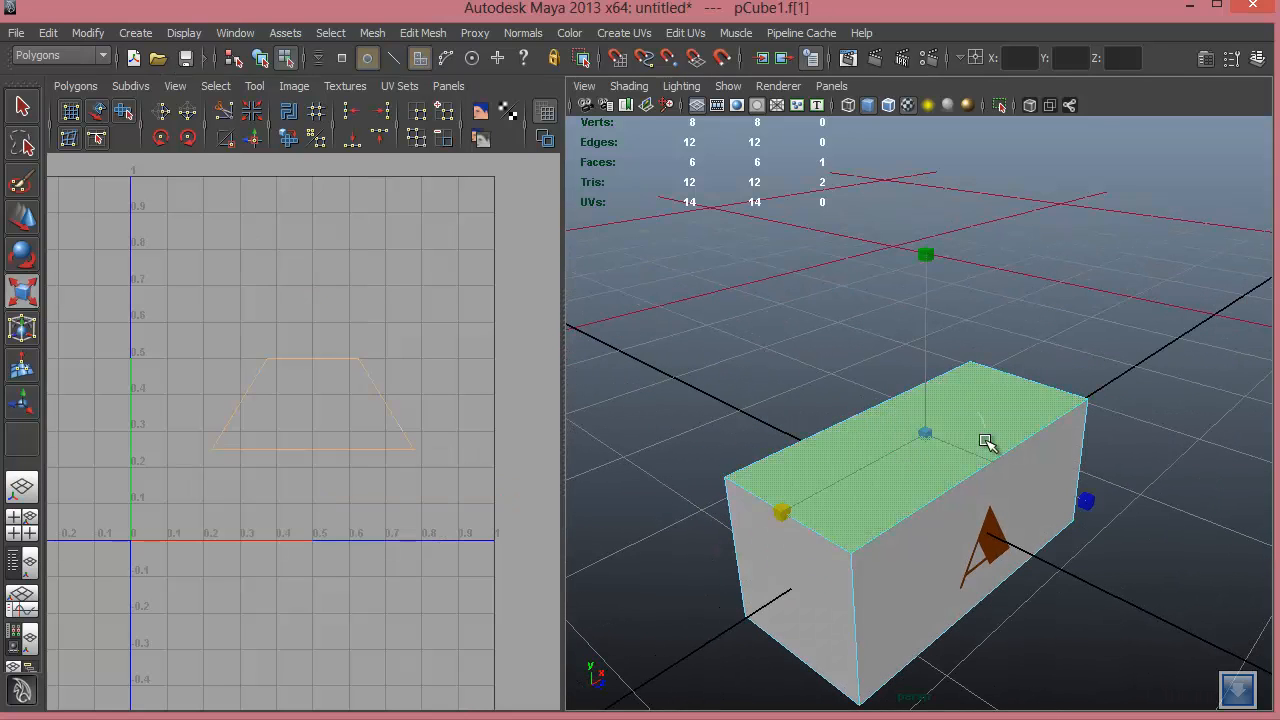
pyautogui.keyDown('shift'); pyautogui.moveTo(968, 410); pyautogui.dragTo(957, 457, button='right'); pyautogui.keyUp('shift')
pyautogui.keyDown('alt'); pyautogui.moveTo(957, 457); pyautogui.dragTo(952, 336); pyautogui.keyUp('alt')
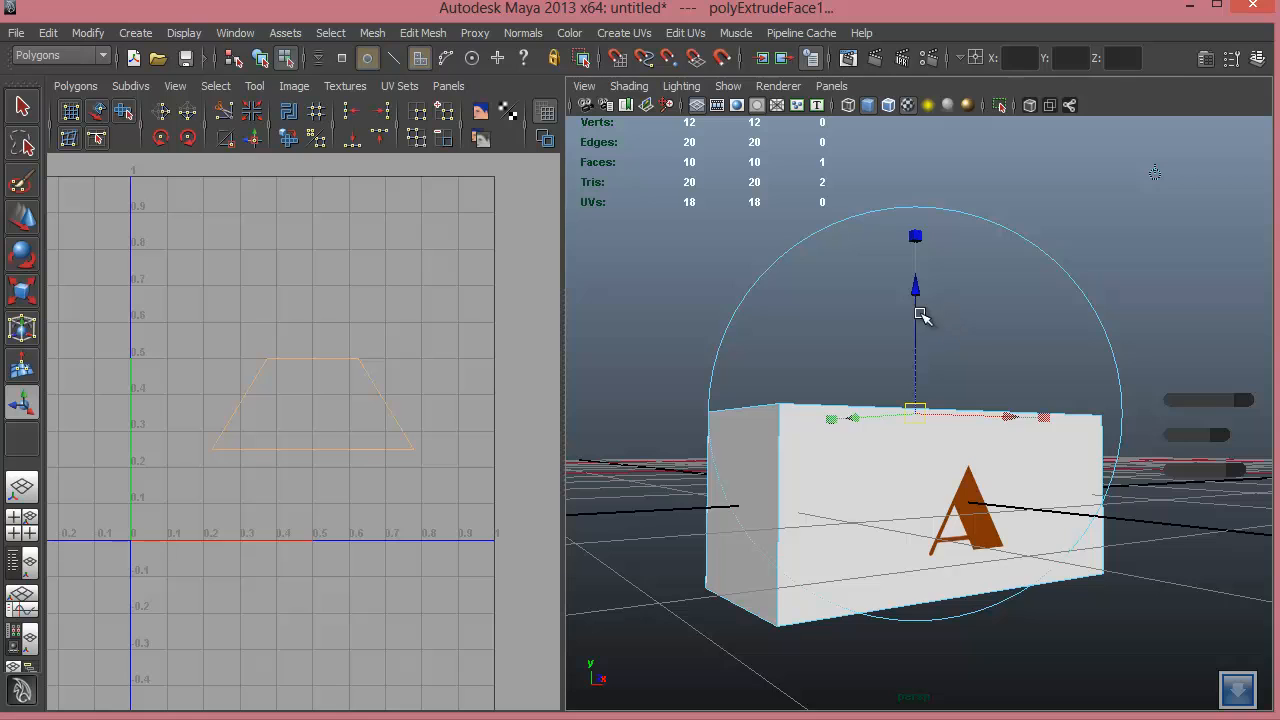
pyautogui.moveTo(917, 277); pyautogui.dragTo(918, 217)
pyautogui.keyDown('alt'); pyautogui.moveTo(949, 418); pyautogui.dragTo(953, 485); pyautogui.keyUp('alt')
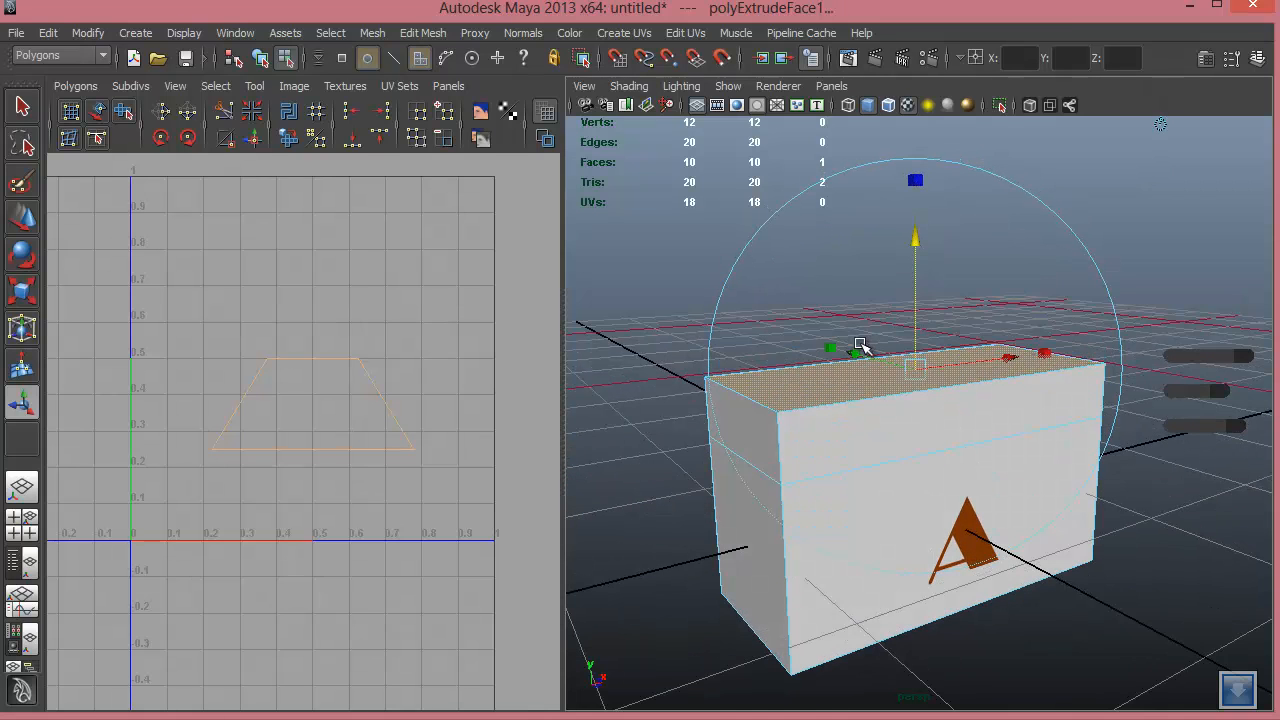
pyautogui.moveTo(917, 366); pyautogui.dragTo(901, 390)
pyautogui.keyDown('alt'); pyautogui.moveTo(903, 445); pyautogui.dragTo(955, 383); pyautogui.keyUp('alt')
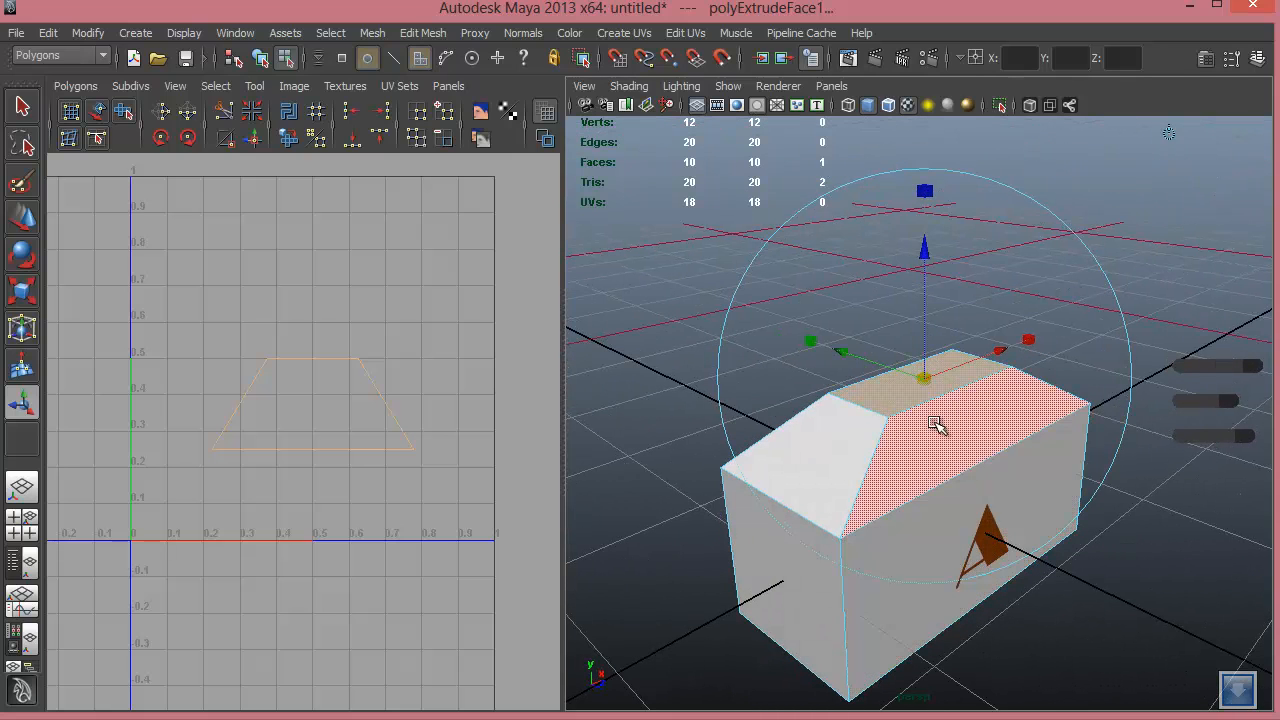
# Select the four sloped roof faces and examine how their UVs are laid out.
pyautogui.press('w')
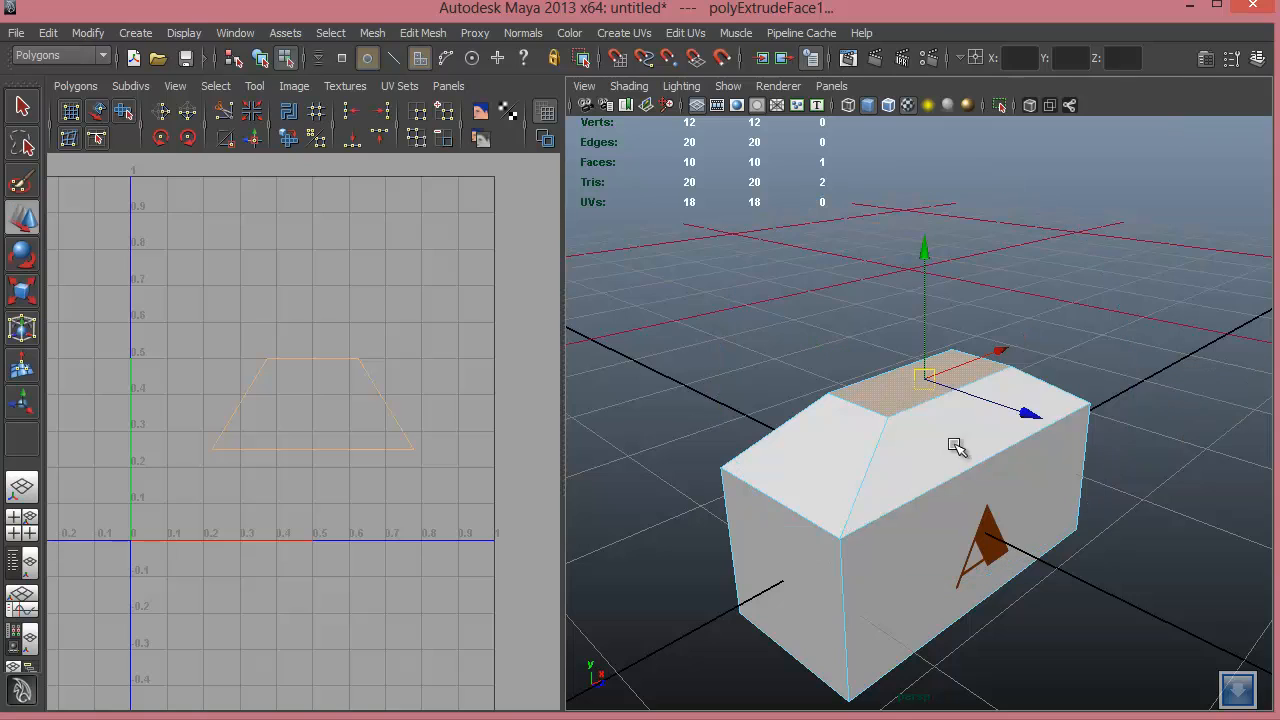
pyautogui.click(956, 445)
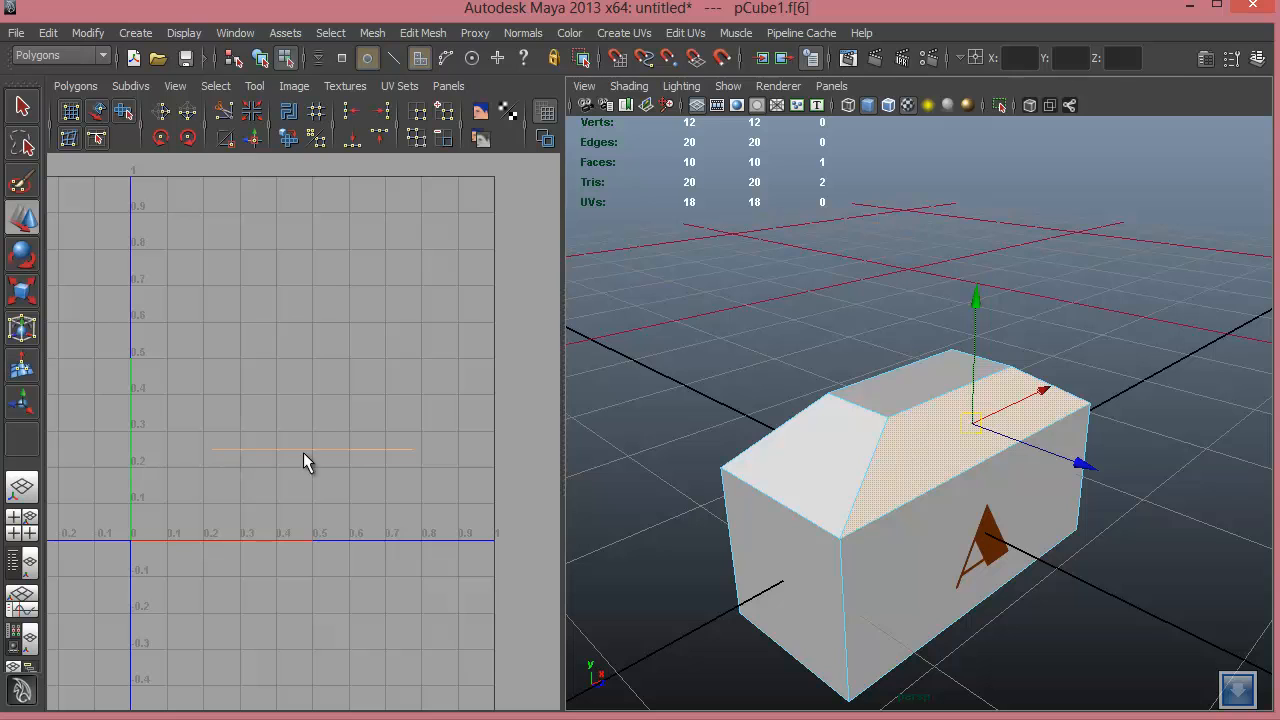
pyautogui.keyDown('alt'); pyautogui.moveTo(851, 497); pyautogui.dragTo(890, 492); pyautogui.keyUp('alt')
pyautogui.keyDown('shift'); pyautogui.click(880, 504); pyautogui.keyUp('shift')
pyautogui.keyDown('alt'); pyautogui.moveTo(925, 535); pyautogui.dragTo(1095, 615); pyautogui.keyUp('alt')
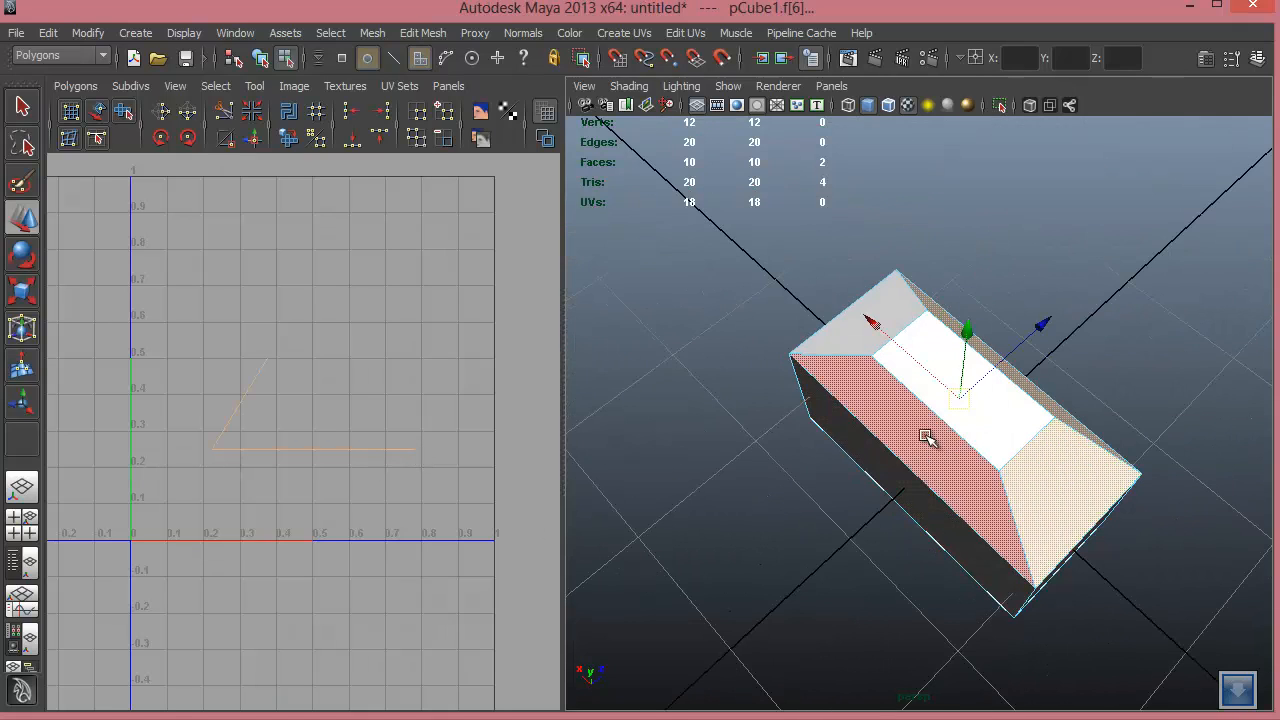
pyautogui.keyDown('shift'); pyautogui.click(925, 438); pyautogui.keyUp('shift')
pyautogui.keyDown('alt'); pyautogui.moveTo(730, 432); pyautogui.dragTo(948, 423); pyautogui.keyUp('alt')
pyautogui.keyDown('shift'); pyautogui.click(823, 411); pyautogui.keyUp('shift')
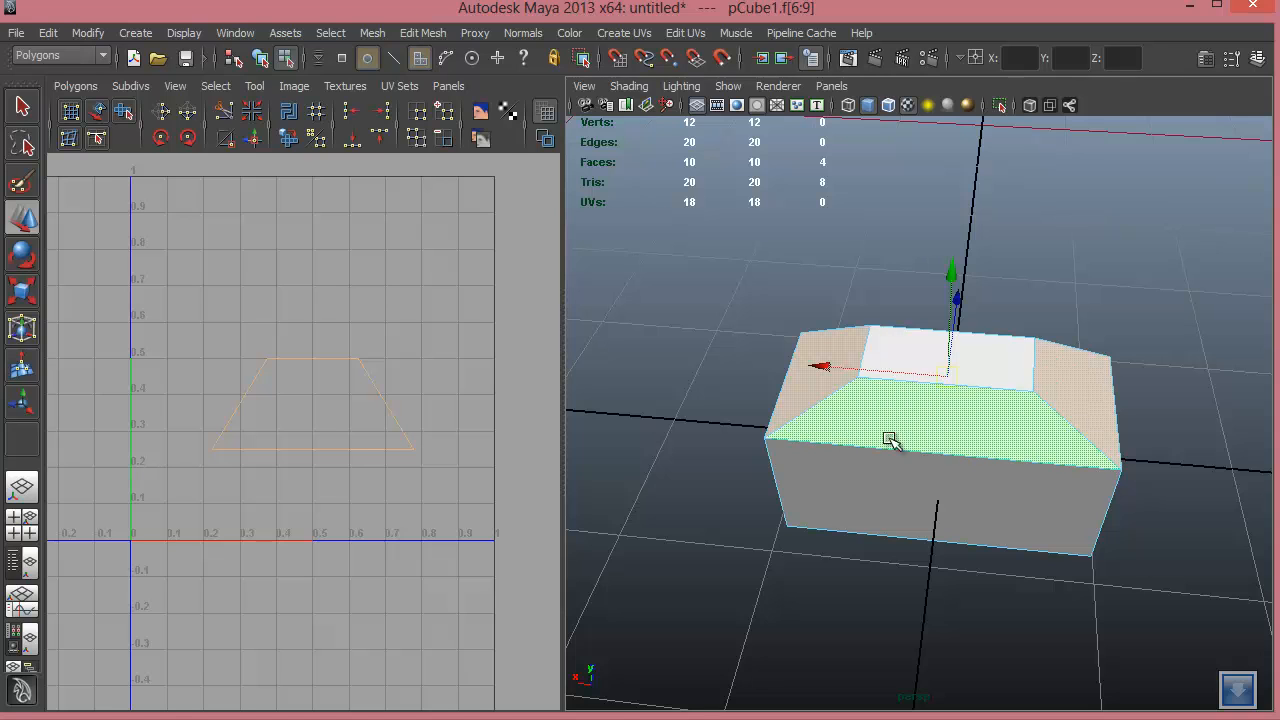
pyautogui.keyDown('alt'); pyautogui.moveTo(928, 428); pyautogui.dragTo(947, 474); pyautogui.keyUp('alt')
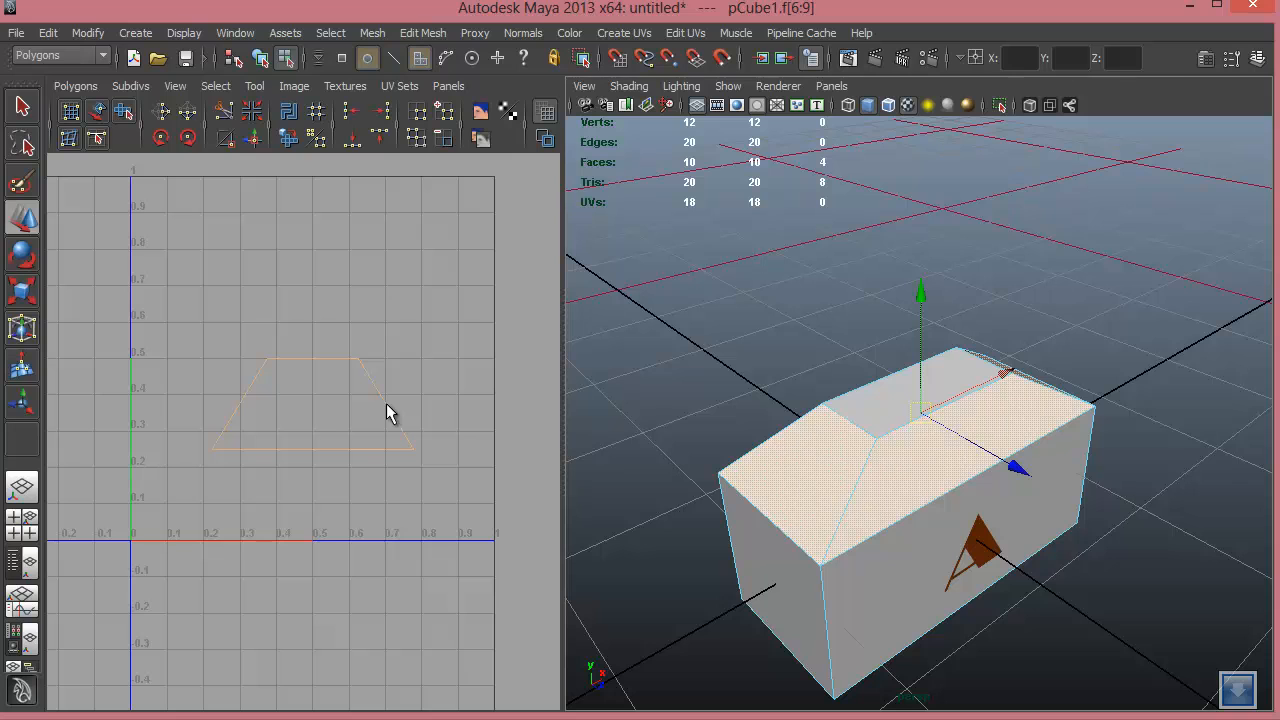
pyautogui.keyDown('alt'); pyautogui.moveTo(863, 457); pyautogui.dragTo(843, 423); pyautogui.keyUp('alt')
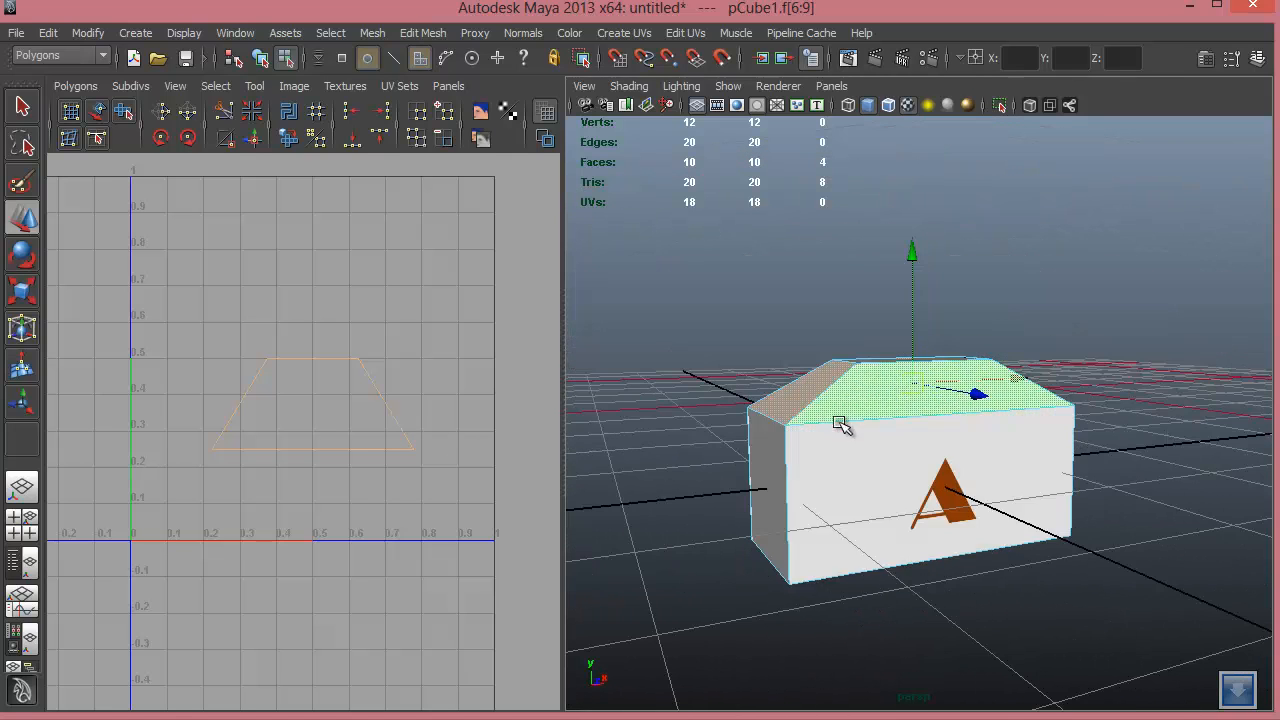
# Undo the roof face selection, the top face extrusion and the widening of the lettered face's UVs.
pyautogui.click(842, 424)
pyautogui.hotkey('ctrl', 'z')
pyautogui.hotkey('ctrl', 'z')
pyautogui.hotkey('ctrl', 'z')
pyautogui.hotkey('ctrl', 'z')
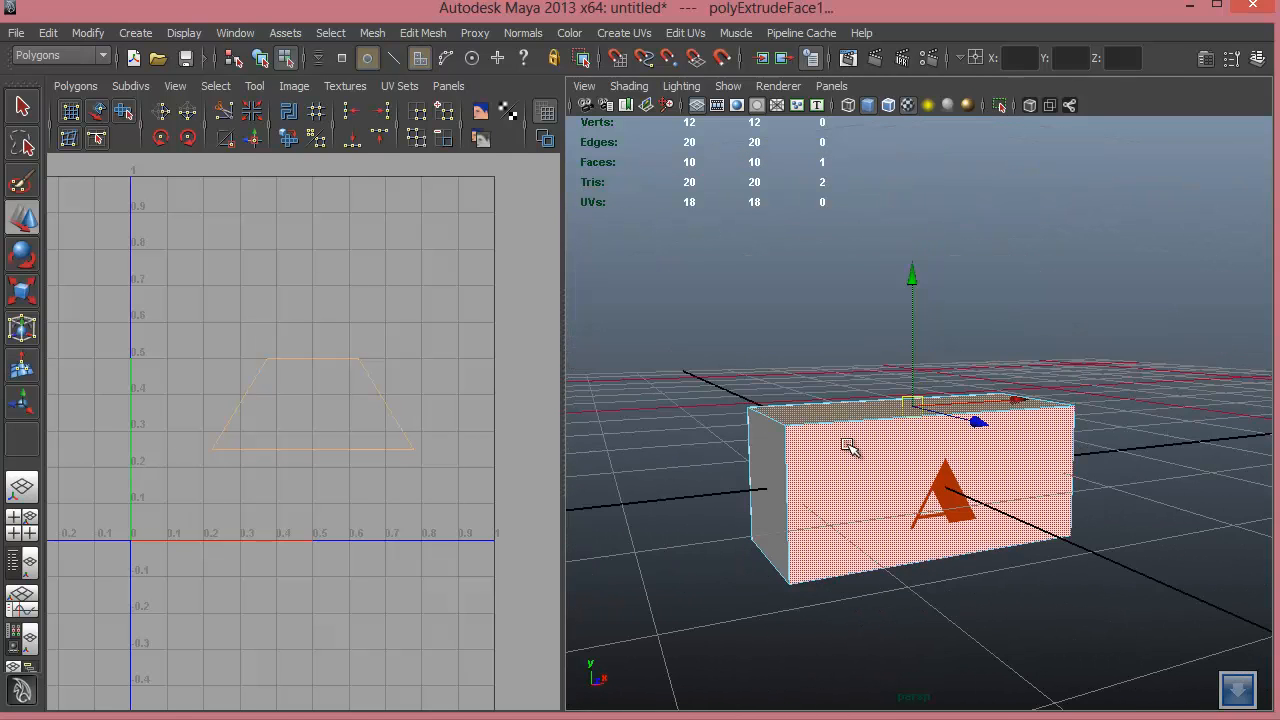
pyautogui.hotkey('ctrl', 'z')
pyautogui.hotkey('ctrl', 'z')
pyautogui.hotkey('ctrl', 'z')
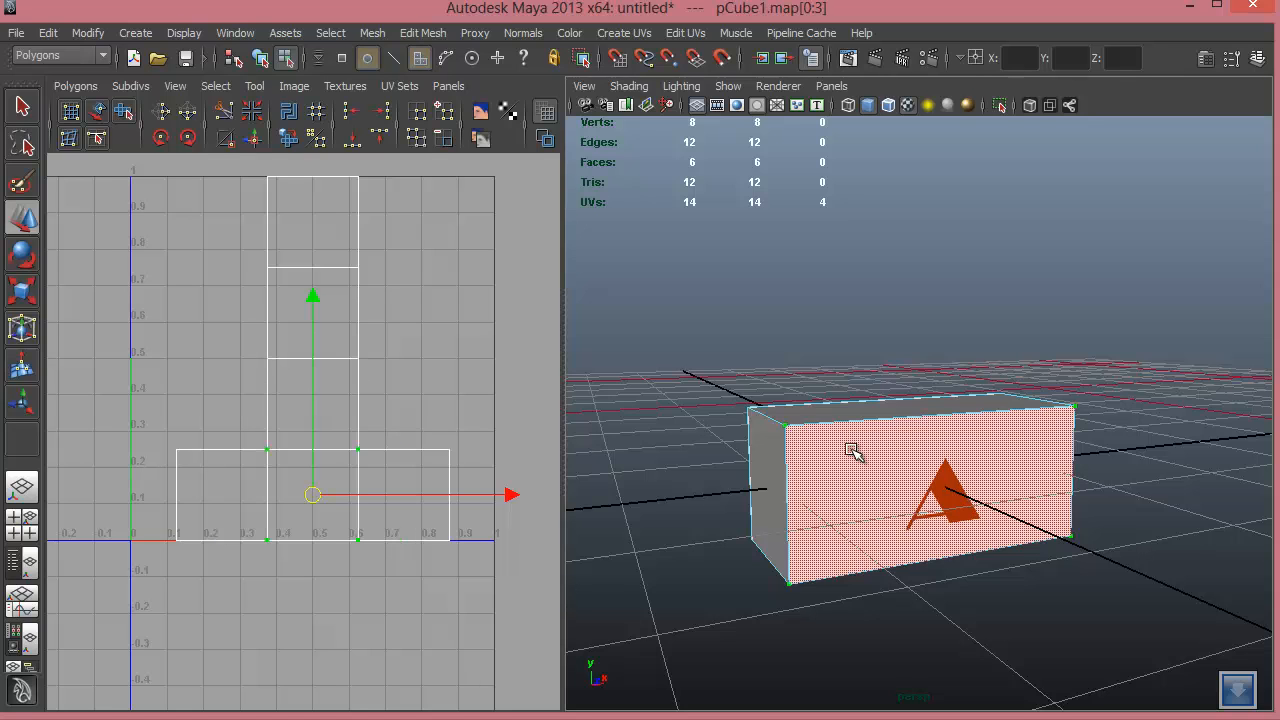
# Return to object selection and move the whole box upward along the Y axis.
pyautogui.keyDown('alt'); pyautogui.moveTo(875, 467); pyautogui.dragTo(920, 449); pyautogui.keyUp('alt')
pyautogui.moveTo(920, 449); pyautogui.dragTo(929, 486, button='right')
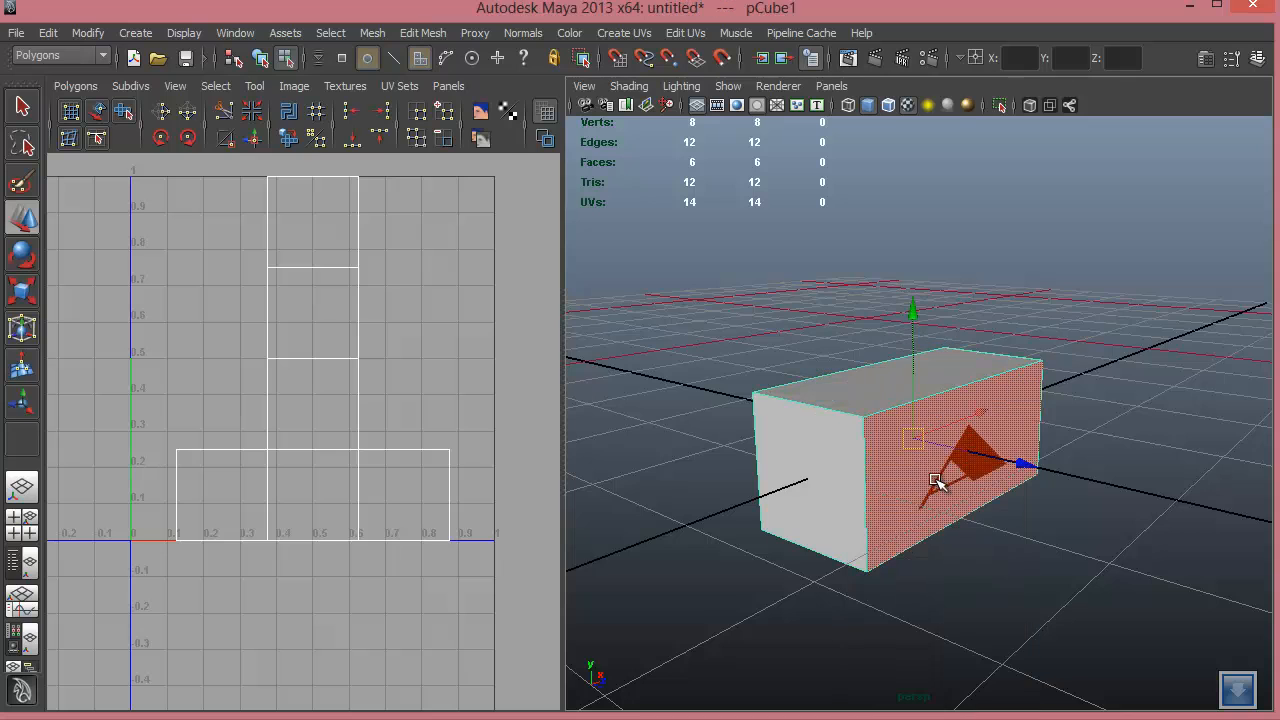
pyautogui.keyDown('alt'); pyautogui.moveTo(929, 486); pyautogui.dragTo(873, 470, button='middle'); pyautogui.keyUp('alt')
pyautogui.moveTo(870, 328); pyautogui.dragTo(862, 257)
pyautogui.keyDown('alt'); pyautogui.moveTo(823, 320); pyautogui.dragTo(920, 354); pyautogui.keyUp('alt')
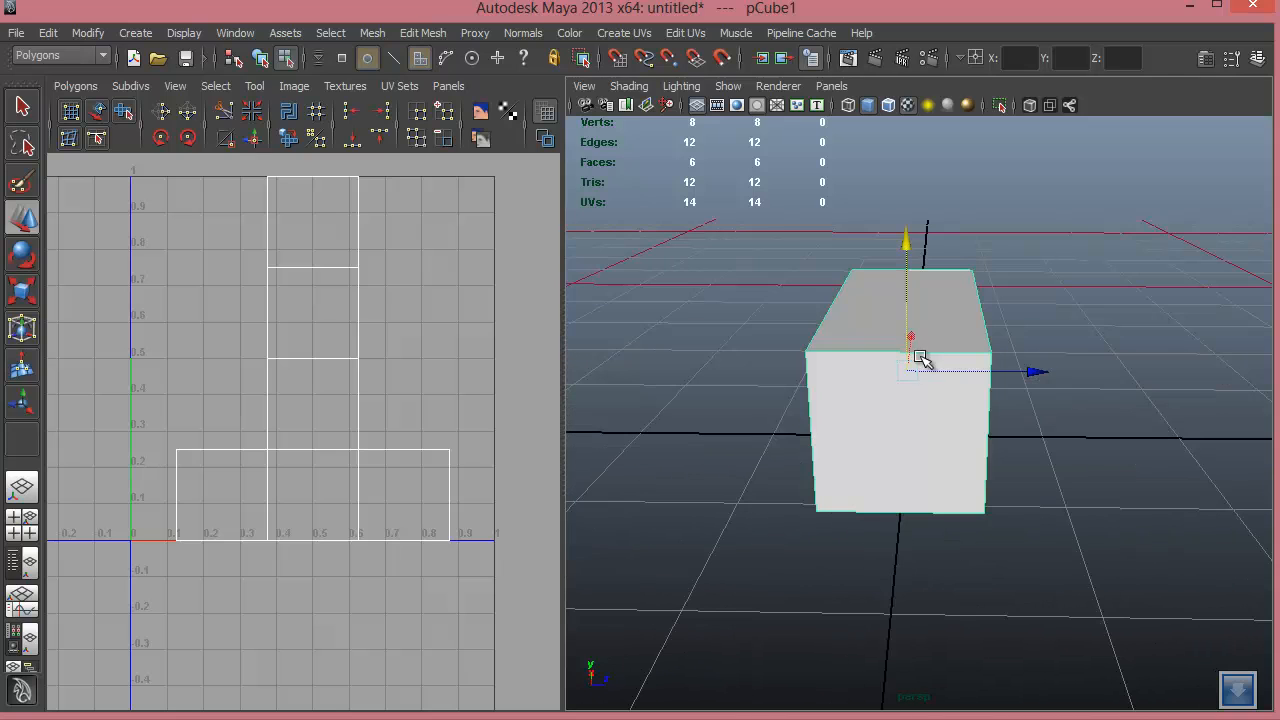
# Select the ring of four edges across the box's width and split it lengthwise down the middle with Connect Components.
pyautogui.moveTo(932, 350); pyautogui.dragTo(921, 281, button='right')
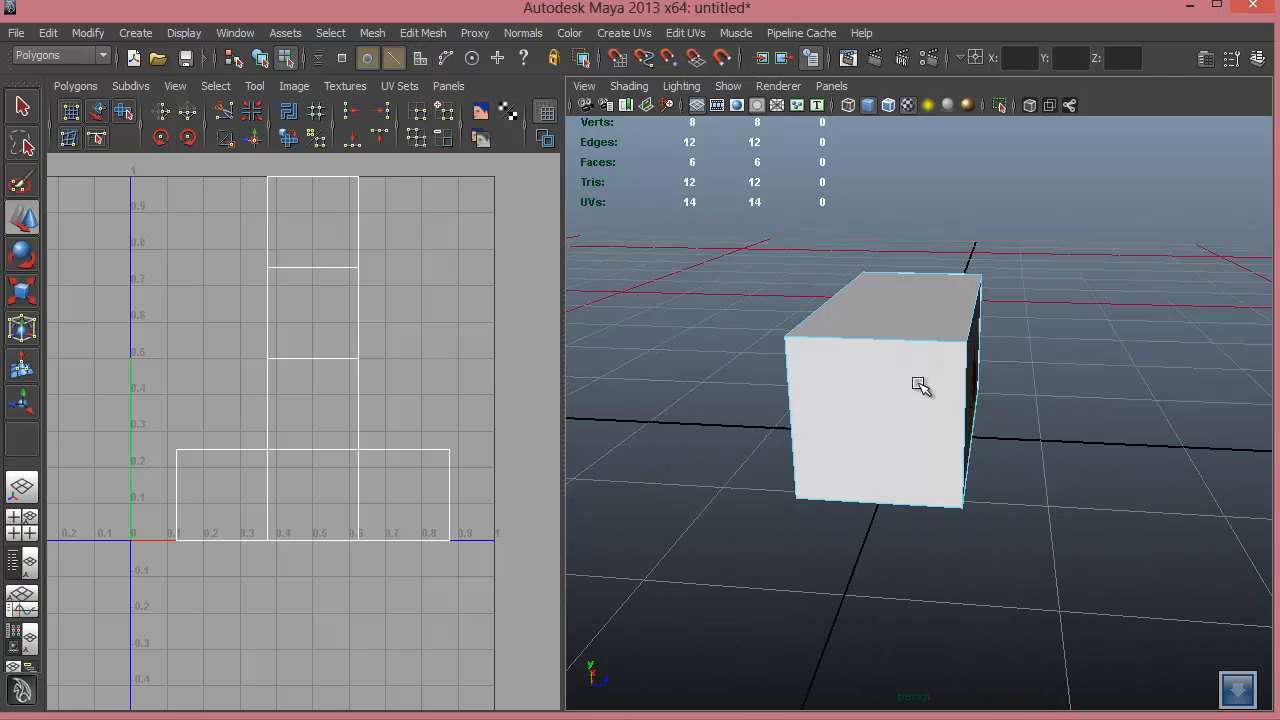
pyautogui.click(908, 340)
pyautogui.press('Right')
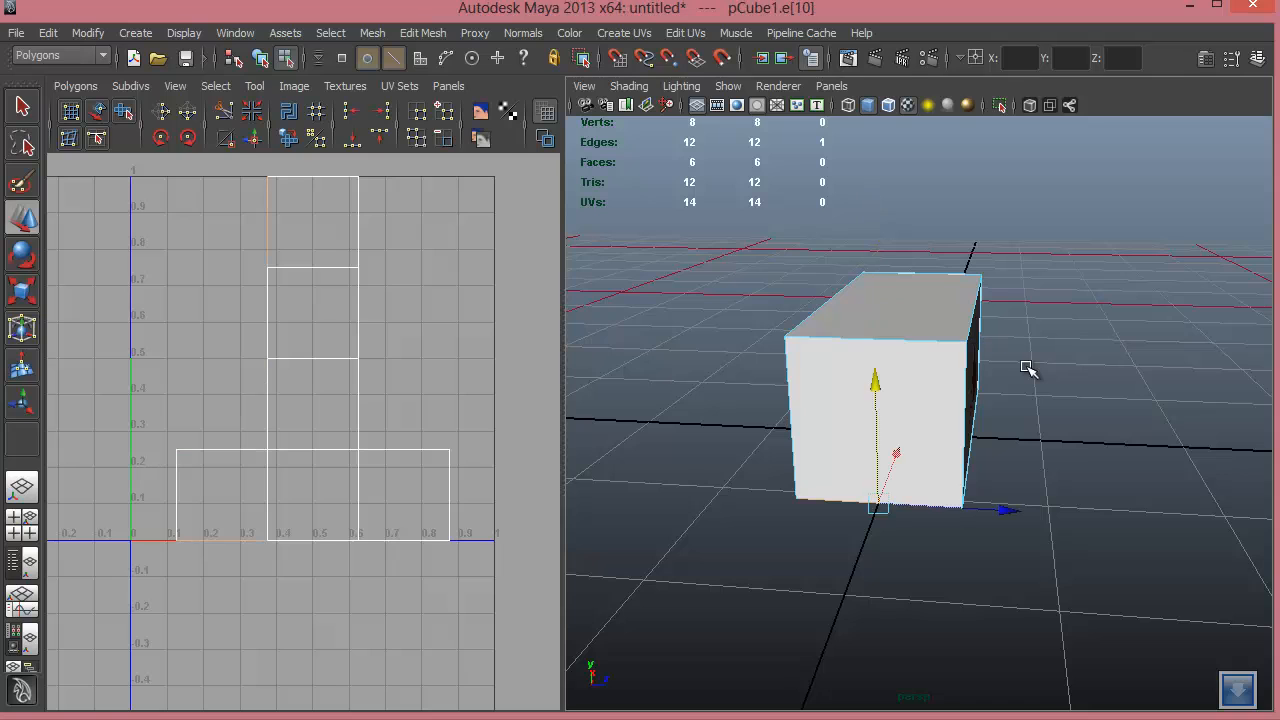
pyautogui.press('Down')
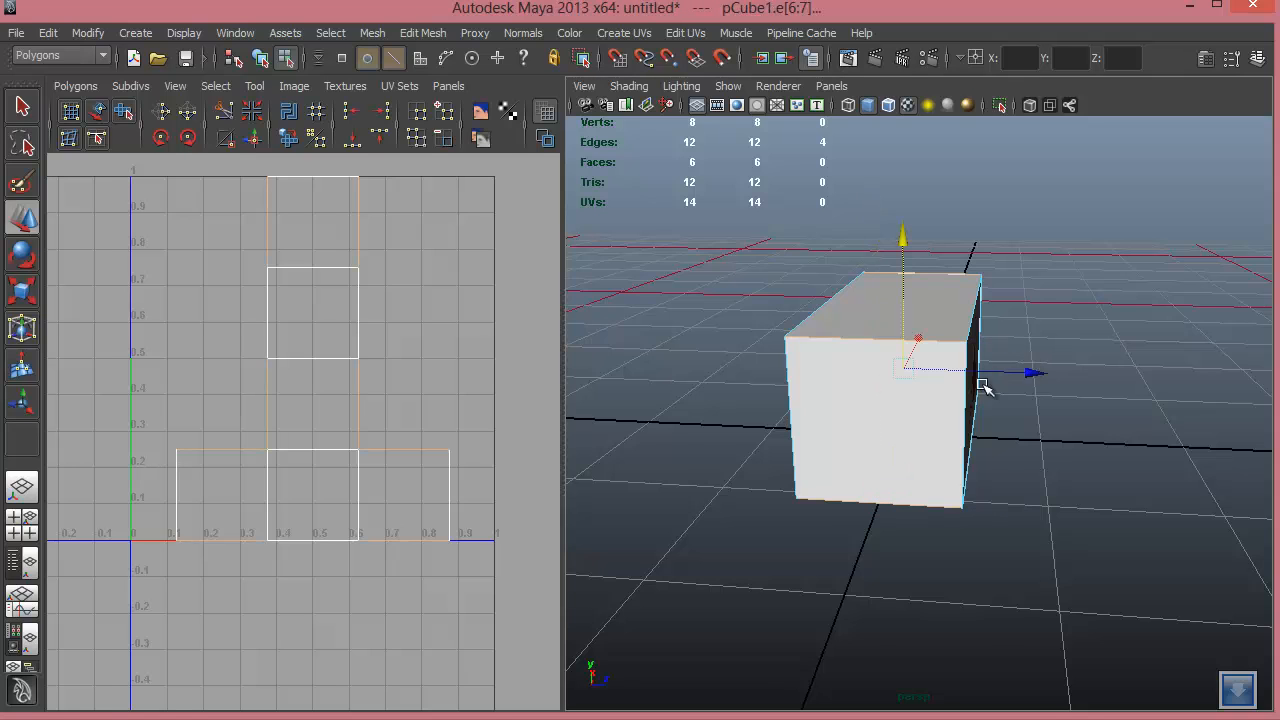
pyautogui.keyDown('alt'); pyautogui.moveTo(984, 388); pyautogui.dragTo(894, 360); pyautogui.keyUp('alt')
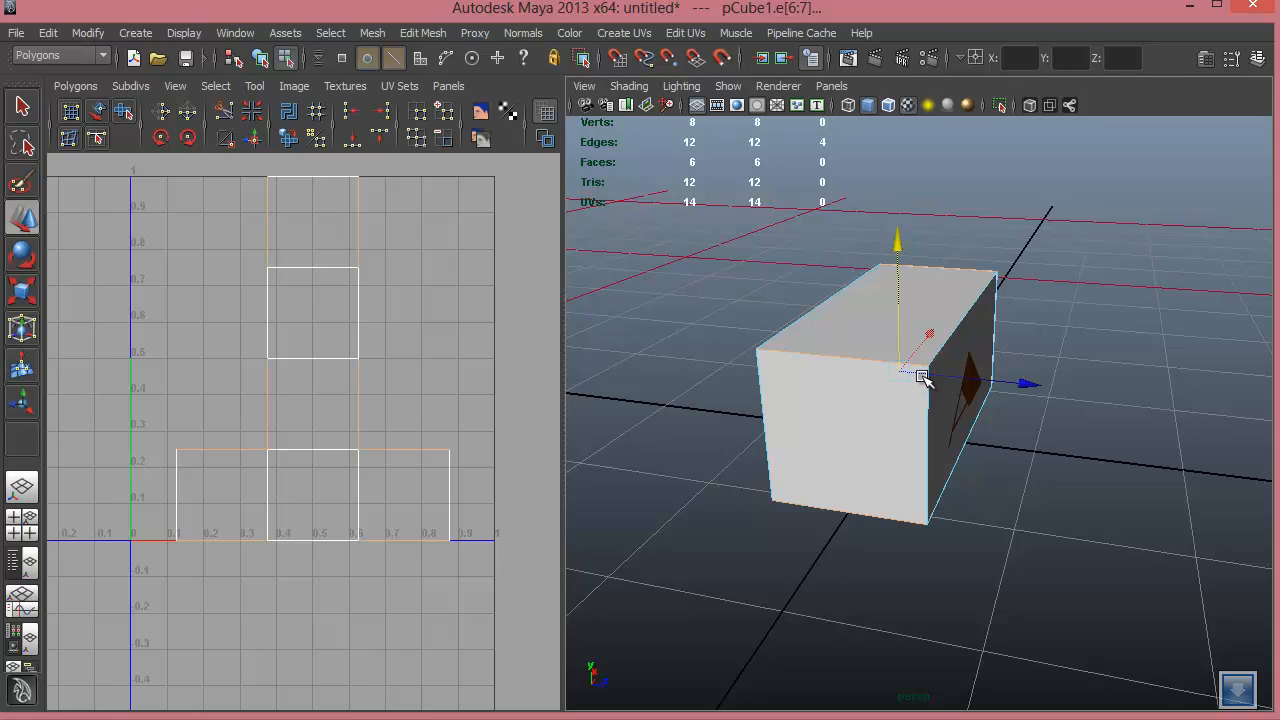
pyautogui.moveTo(922, 376)
pyautogui.keyDown('shift'); pyautogui.mouseDown(button='right')
pyautogui.moveTo(915, 597)
pyautogui.moveTo(905, 572)
pyautogui.moveTo(921, 378)
pyautogui.mouseUp(button='right'); pyautogui.keyUp('shift')
pyautogui.click(428, 34)
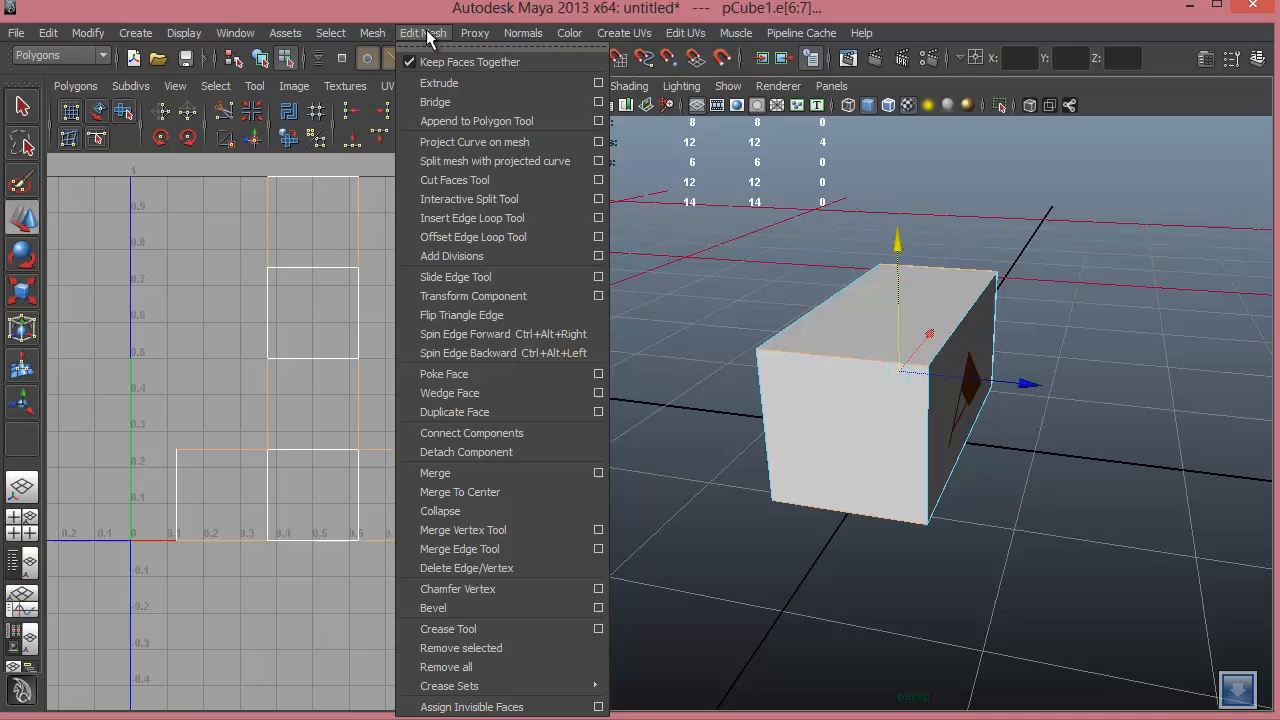
pyautogui.click(449, 433)
pyautogui.keyDown('alt'); pyautogui.moveTo(757, 500); pyautogui.dragTo(868, 492); pyautogui.keyUp('alt')
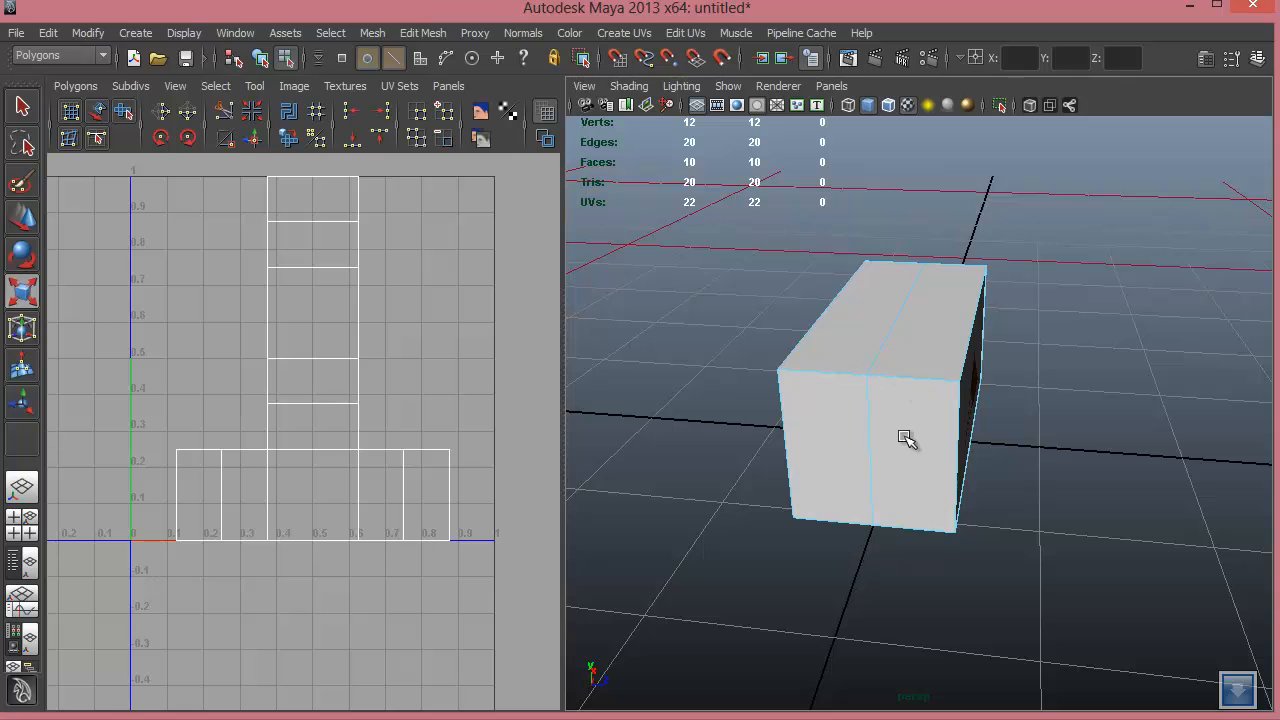
# Raise the centre edge of the top along Y to form a gabled roof, and return to object selection.
pyautogui.keyDown('alt'); pyautogui.moveTo(903, 434); pyautogui.dragTo(798, 440); pyautogui.keyUp('alt')
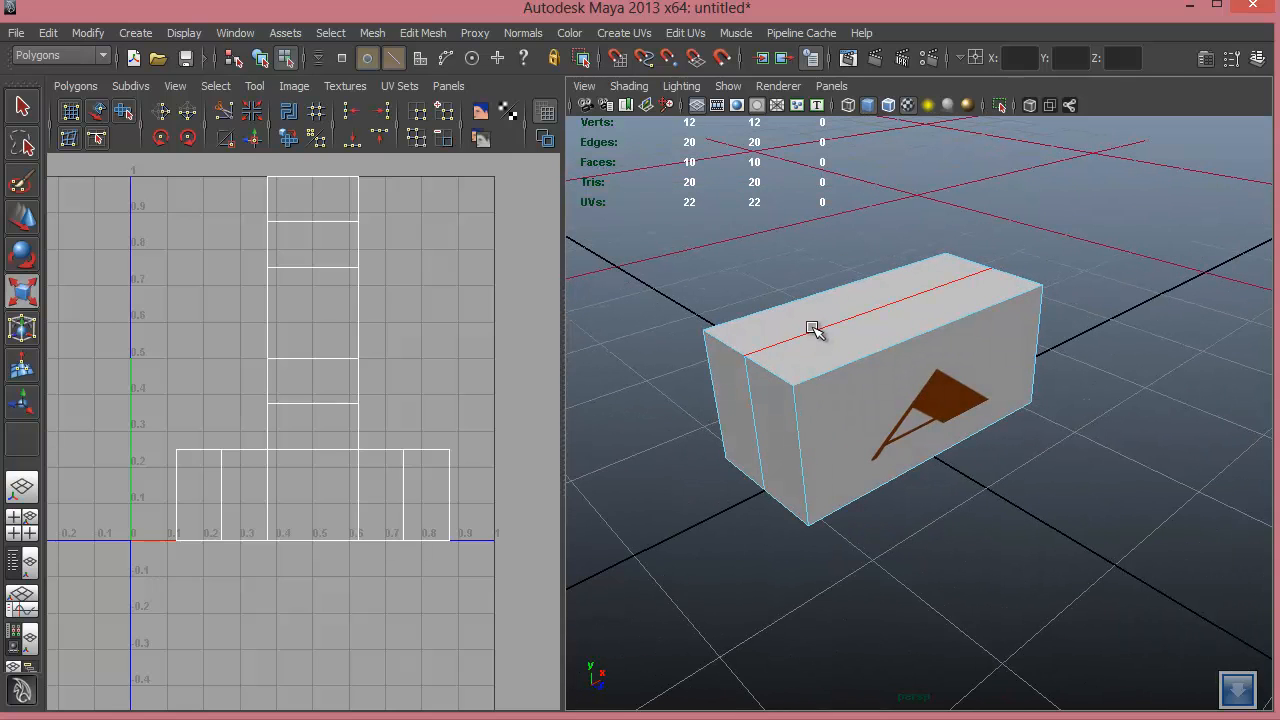
pyautogui.keyDown('alt'); pyautogui.moveTo(846, 323); pyautogui.dragTo(846, 371, button='middle'); pyautogui.keyUp('alt')
pyautogui.click(846, 368)
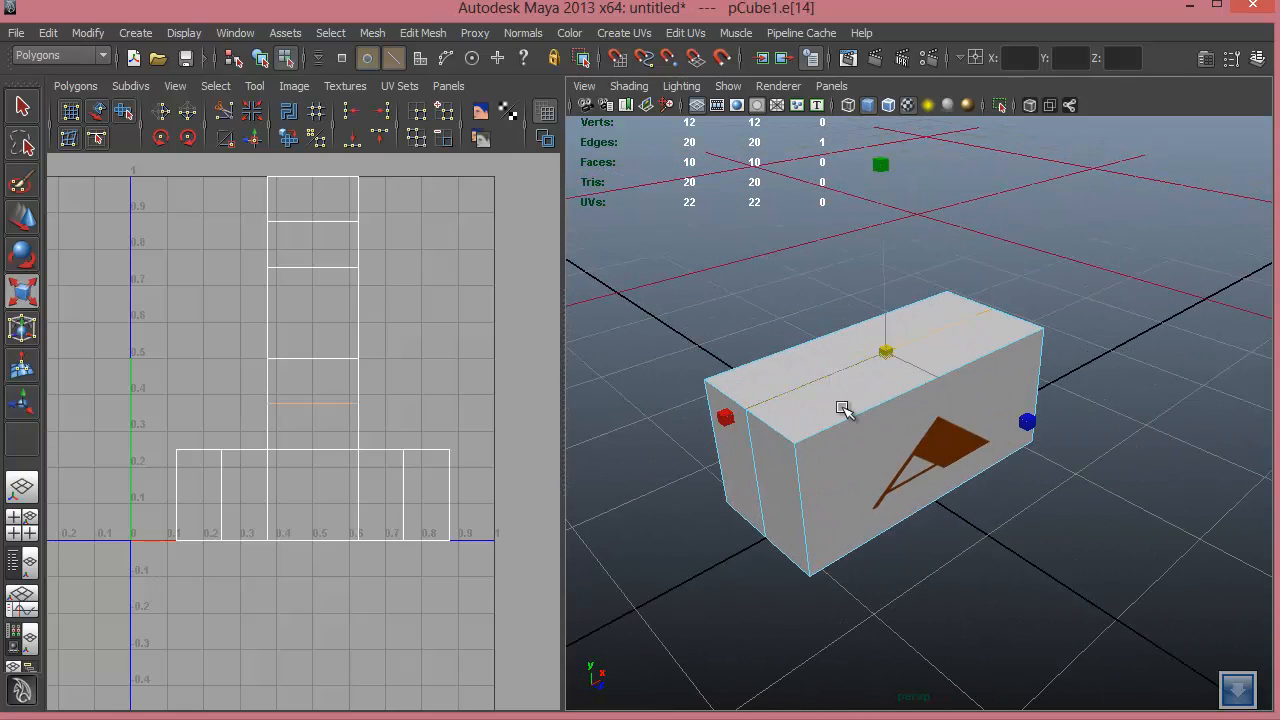
pyautogui.keyDown('alt'); pyautogui.moveTo(843, 408); pyautogui.dragTo(884, 378); pyautogui.keyUp('alt')
pyautogui.press('w')
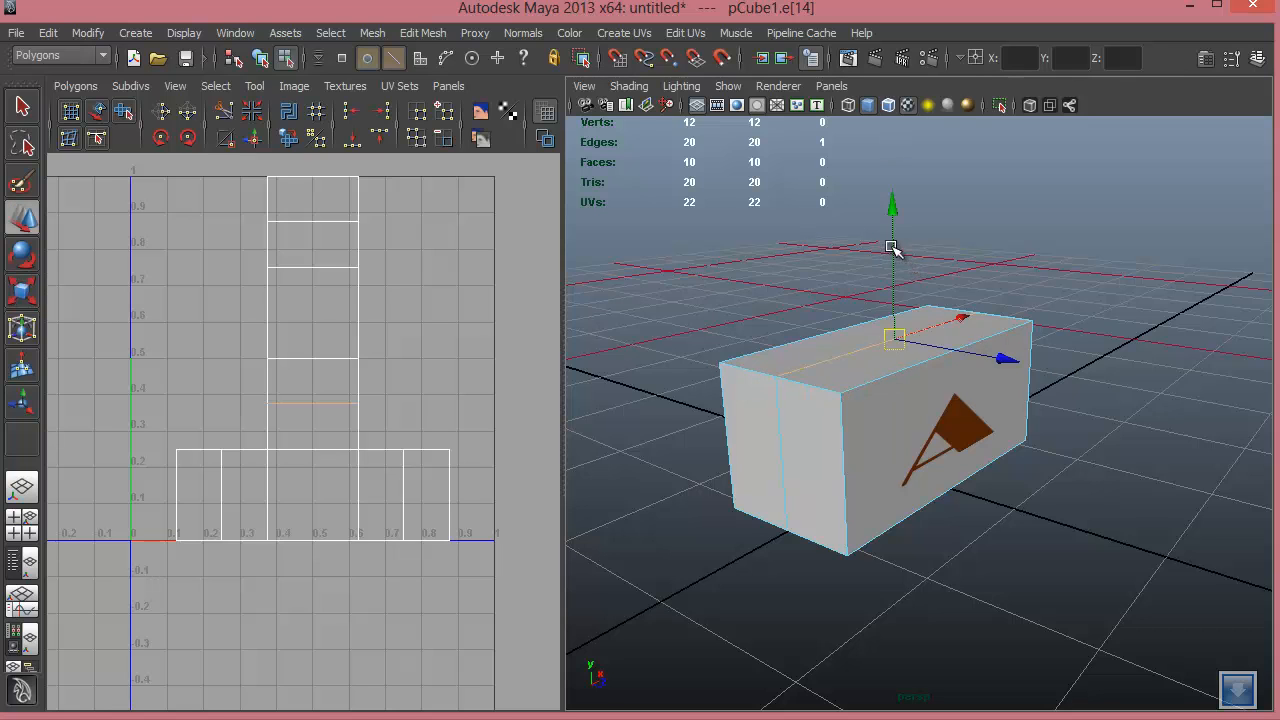
pyautogui.moveTo(892, 248); pyautogui.dragTo(897, 191)
pyautogui.keyDown('alt'); pyautogui.moveTo(900, 410); pyautogui.dragTo(957, 400); pyautogui.keyUp('alt')
pyautogui.moveTo(954, 378); pyautogui.dragTo(935, 485, button='right')
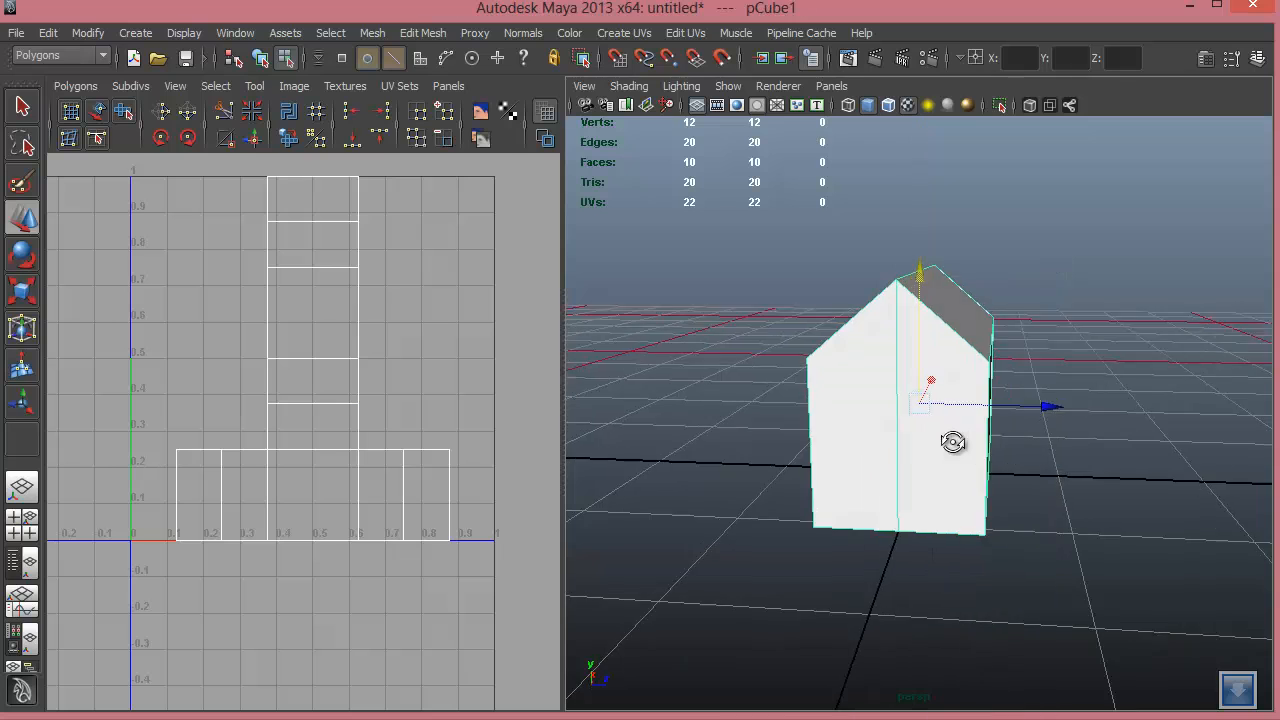
# Examine how the letter stretches across the house's long wall and where that face lies in UV space, and return to object selection.
pyautogui.keyDown('alt'); pyautogui.moveTo(952, 441); pyautogui.dragTo(990, 485); pyautogui.keyUp('alt')
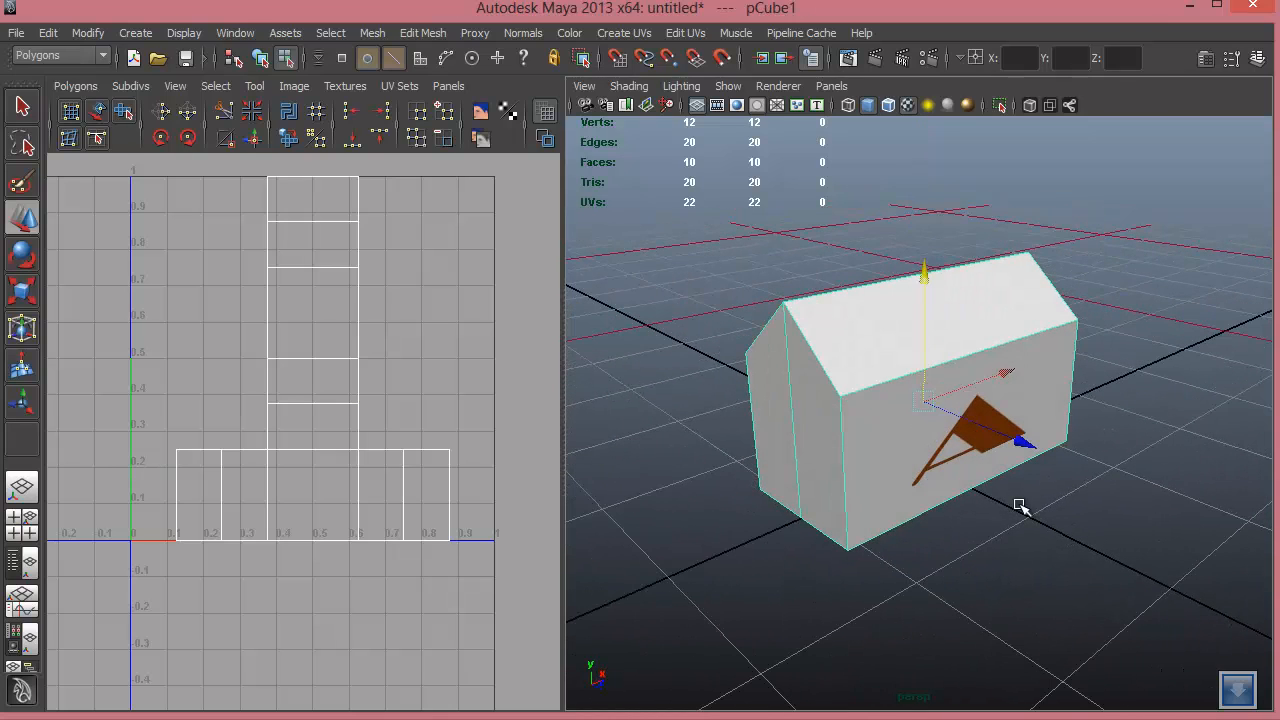
pyautogui.keyDown('alt'); pyautogui.moveTo(877, 437); pyautogui.dragTo(808, 366); pyautogui.keyUp('alt')
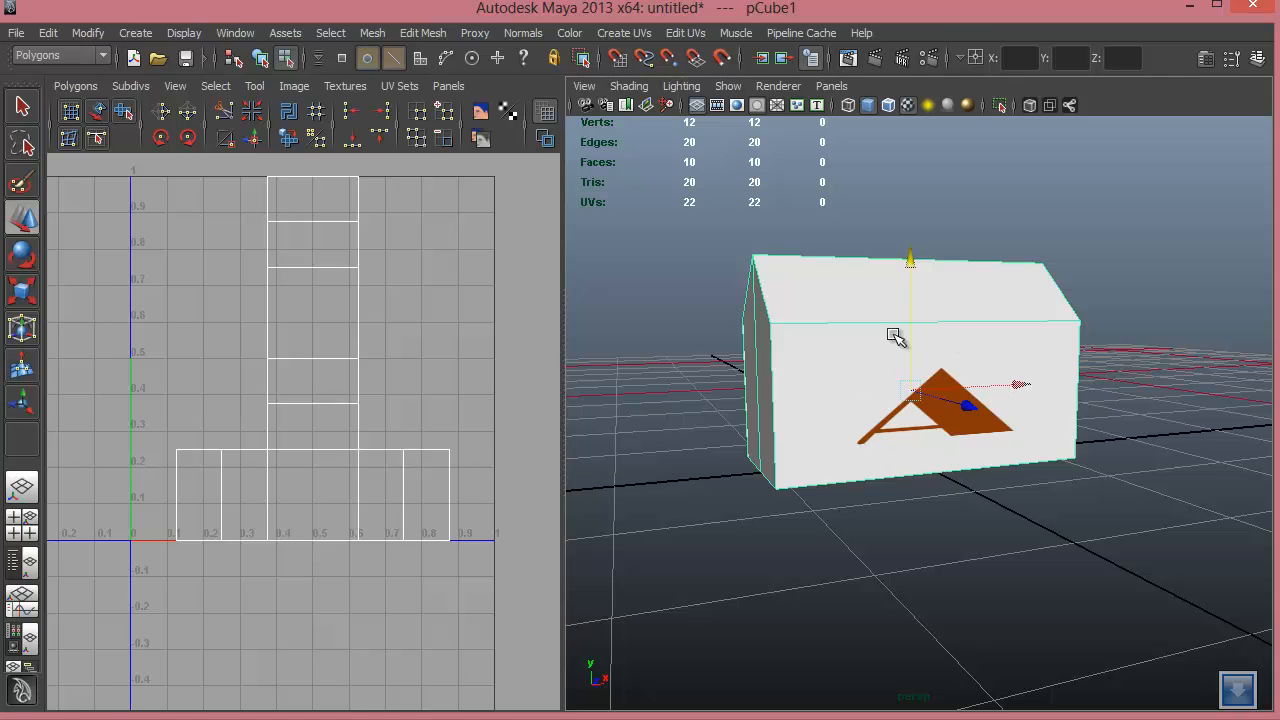
pyautogui.moveTo(937, 388); pyautogui.dragTo(937, 460, button='right')
pyautogui.click(900, 390)
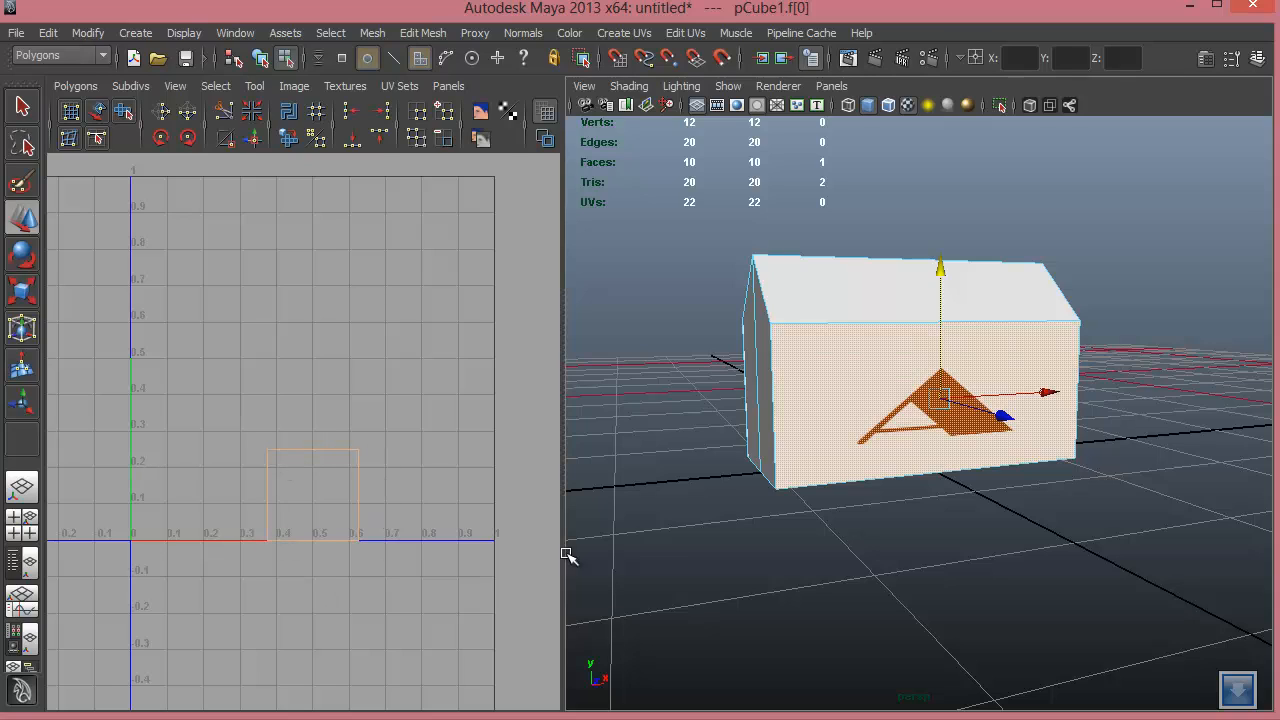
pyautogui.keyDown('alt'); pyautogui.moveTo(877, 437); pyautogui.dragTo(908, 491); pyautogui.keyUp('alt')
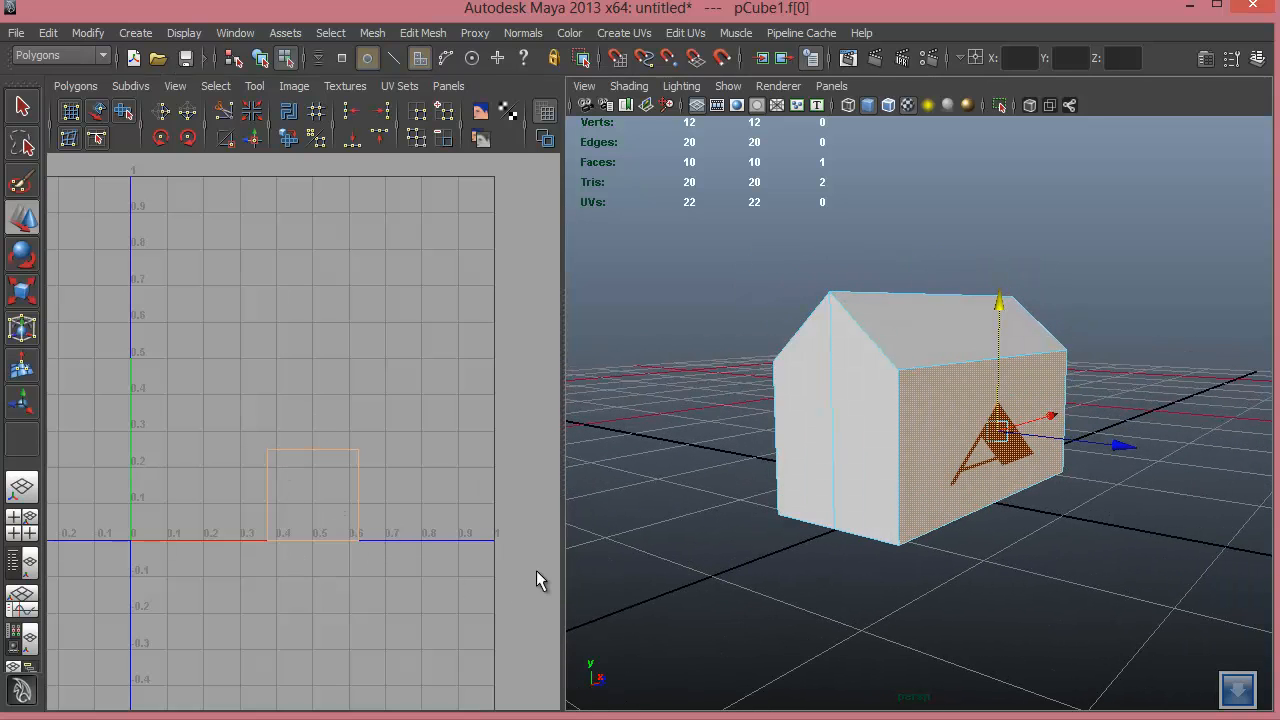
pyautogui.keyDown('alt'); pyautogui.moveTo(1071, 360); pyautogui.dragTo(1020, 400); pyautogui.keyUp('alt')
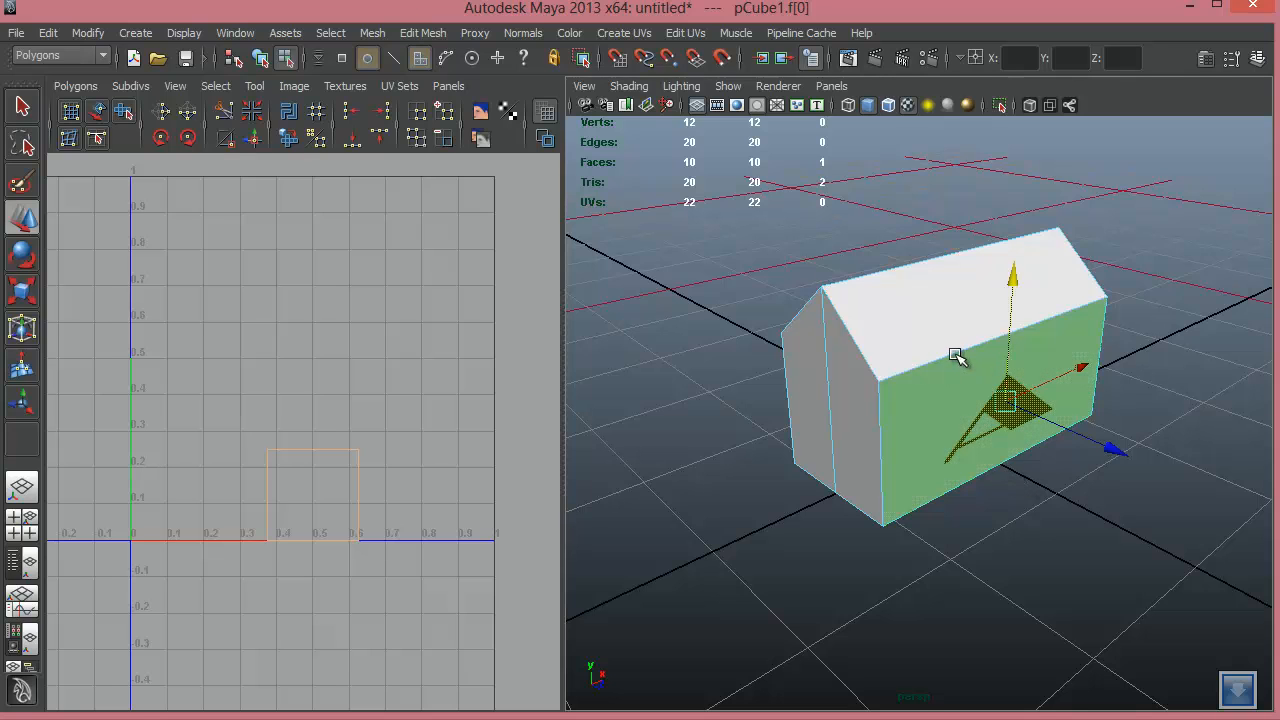
pyautogui.moveTo(957, 358); pyautogui.dragTo(930, 462, button='right')
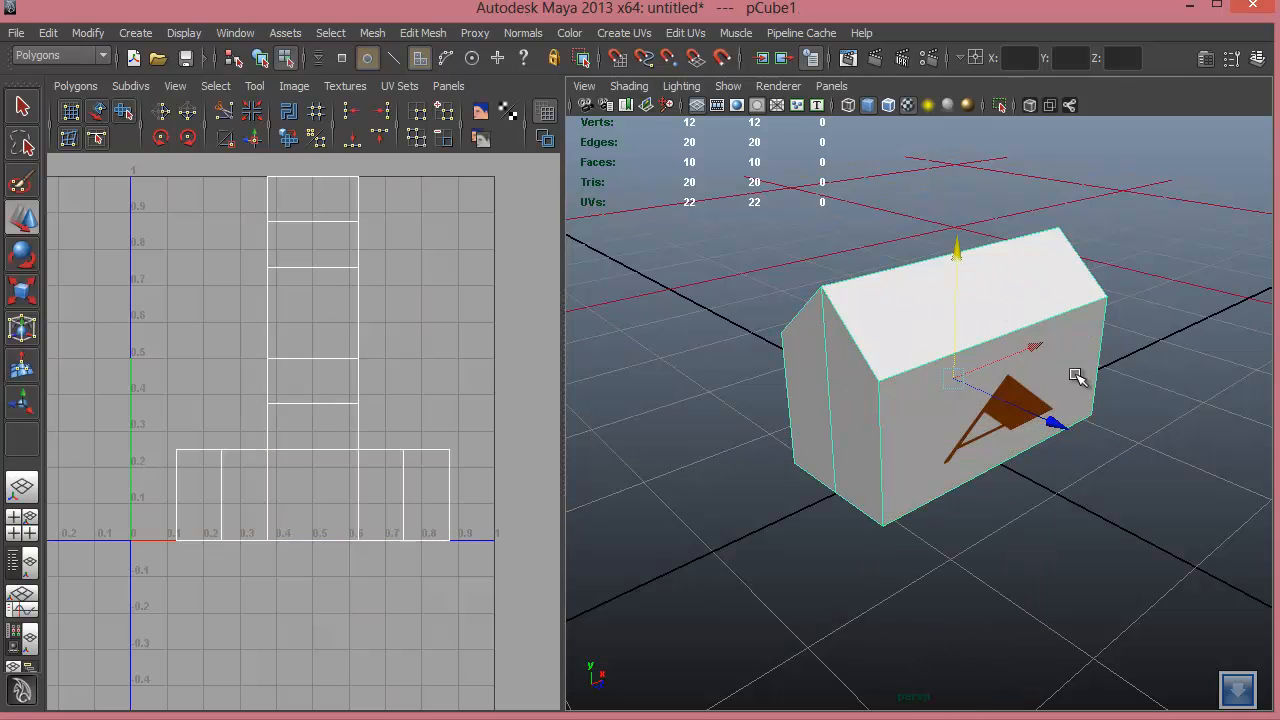
pyautogui.keyDown('alt'); pyautogui.moveTo(1080, 371); pyautogui.dragTo(1020, 386); pyautogui.keyUp('alt')
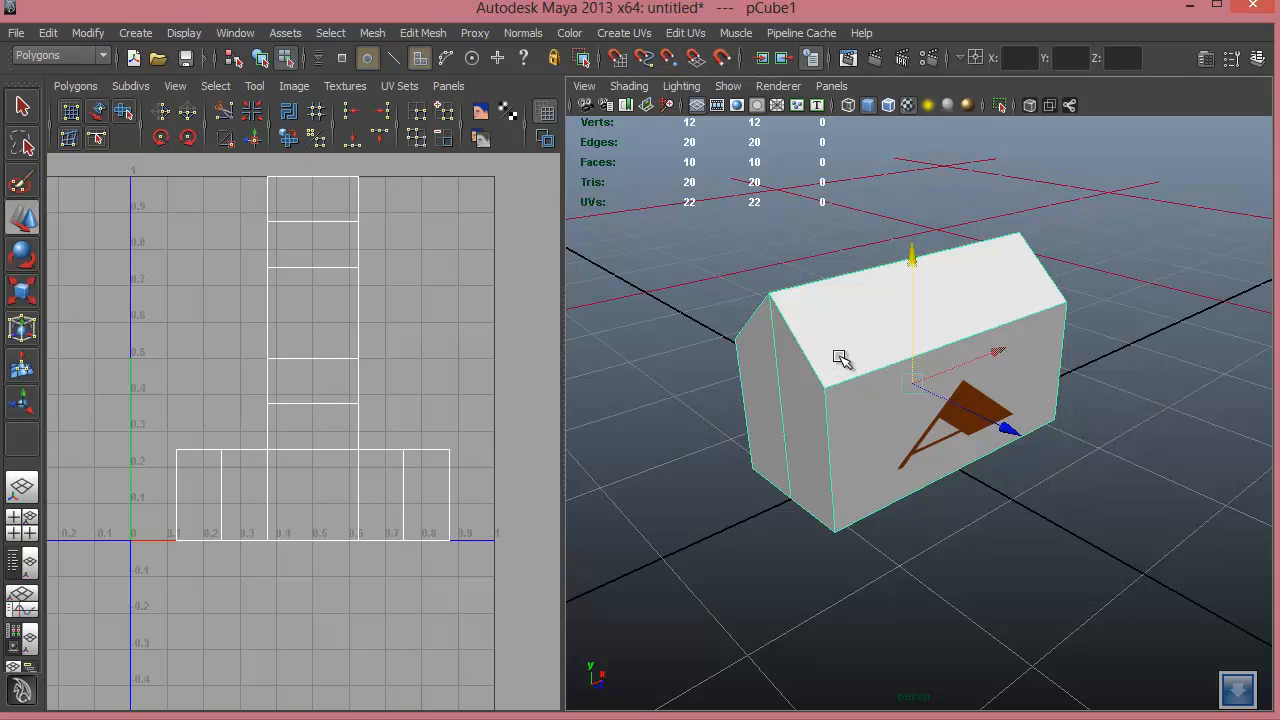
# Switch to Photoshop, step untitled_pCubeShape1.psd back through its history to the black-and-white checker pattern, and save the file.
pyautogui.hotkey('alt', 'Tab')
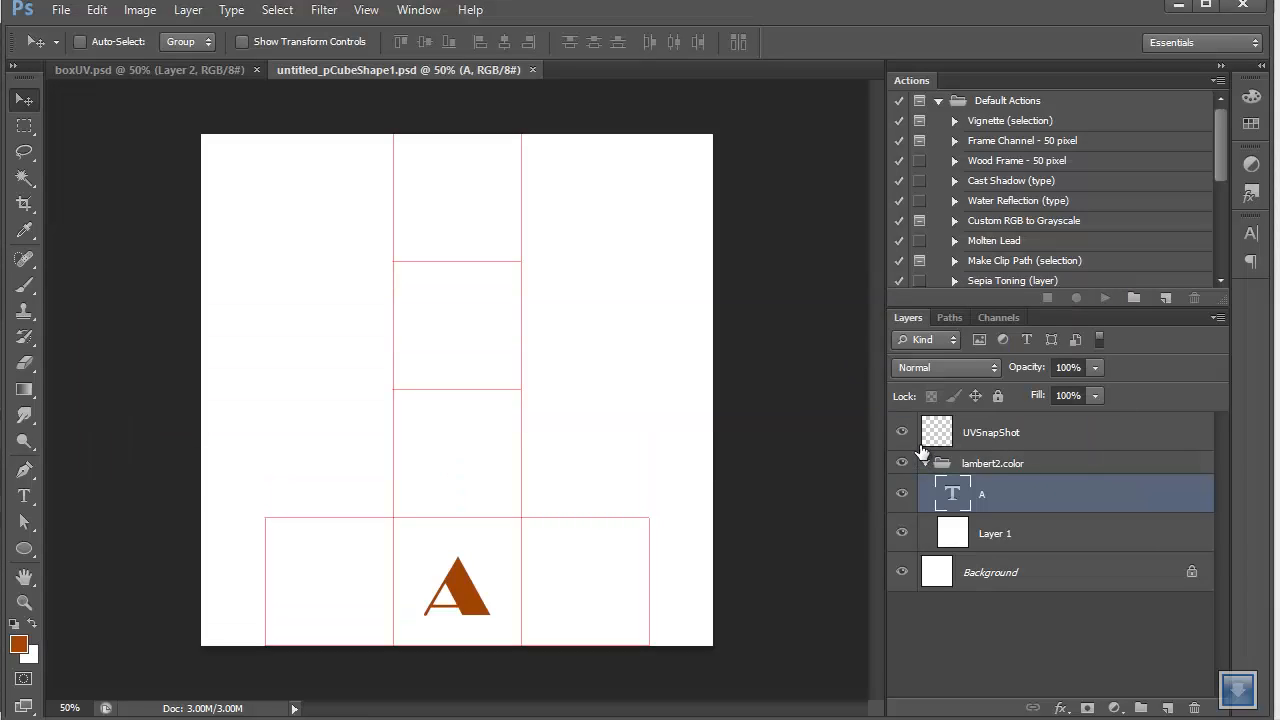
pyautogui.hotkey('ctrl', 'alt', 'z')
pyautogui.hotkey('ctrl', 'alt', 'z')
pyautogui.hotkey('ctrl', 'alt', 'z')
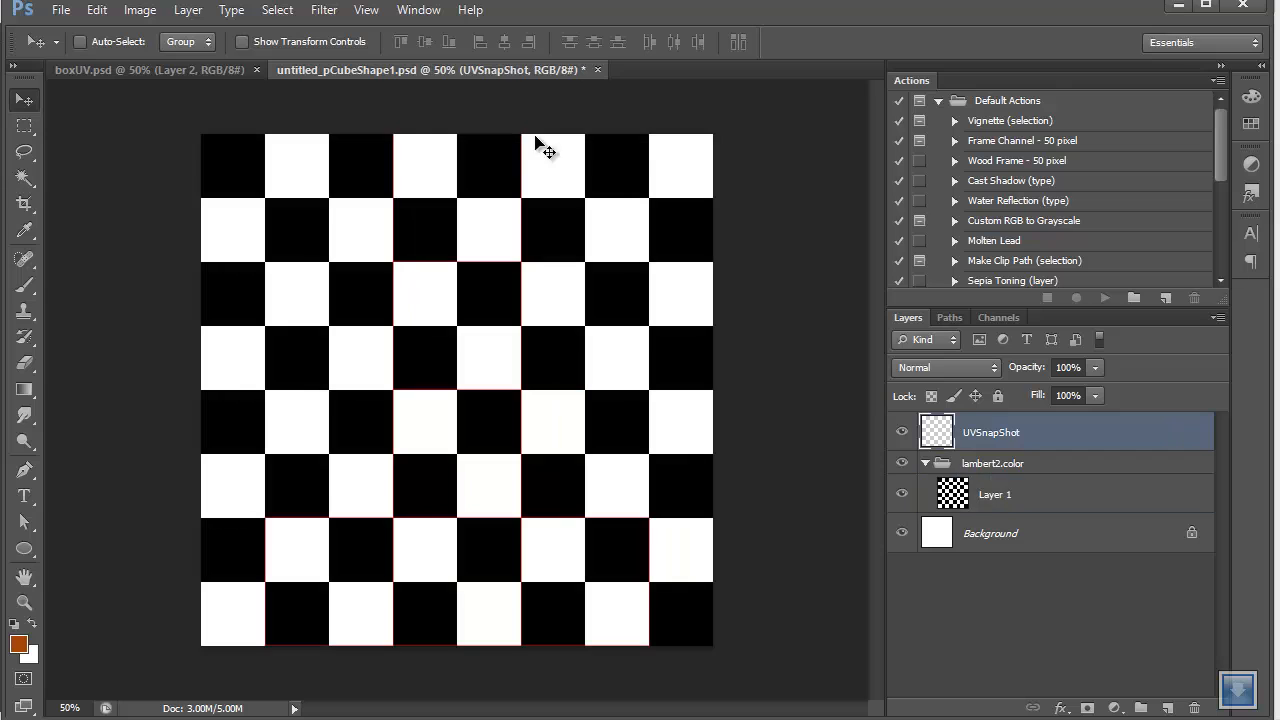
pyautogui.click(60, 10)
pyautogui.click(78, 236)
# Switch back to Maya, update the PSD networks to reload the texture, and inspect the checker pattern on the house's walls and gable.
pyautogui.hotkey('alt', 'Tab')
pyautogui.keyDown('alt'); pyautogui.moveTo(787, 396); pyautogui.dragTo(640, 283); pyautogui.keyUp('alt')
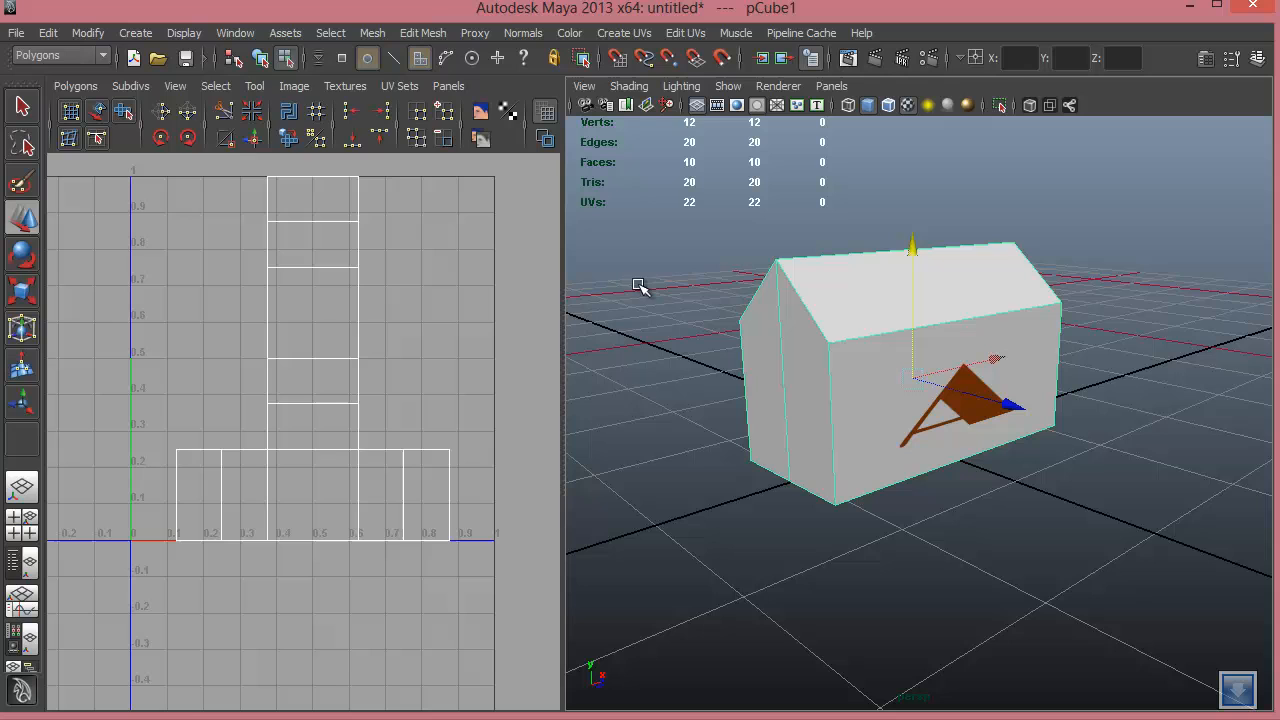
pyautogui.click(290, 88)
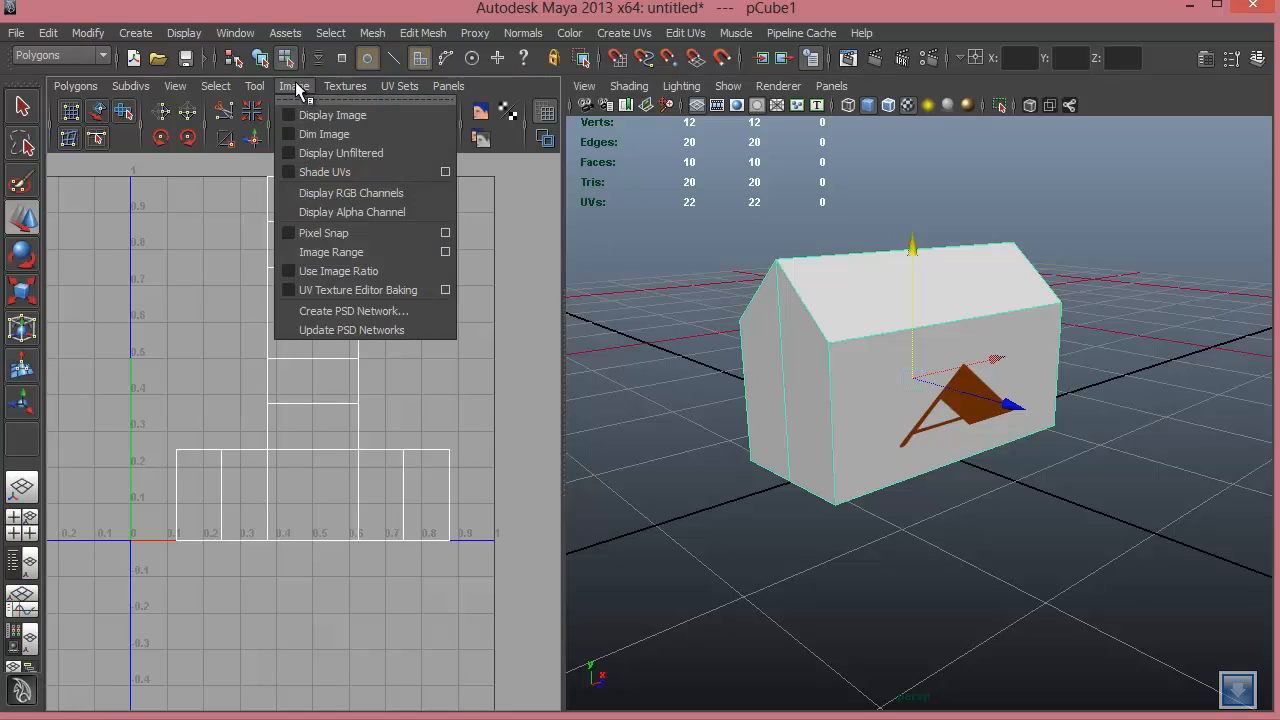
pyautogui.click(330, 330)
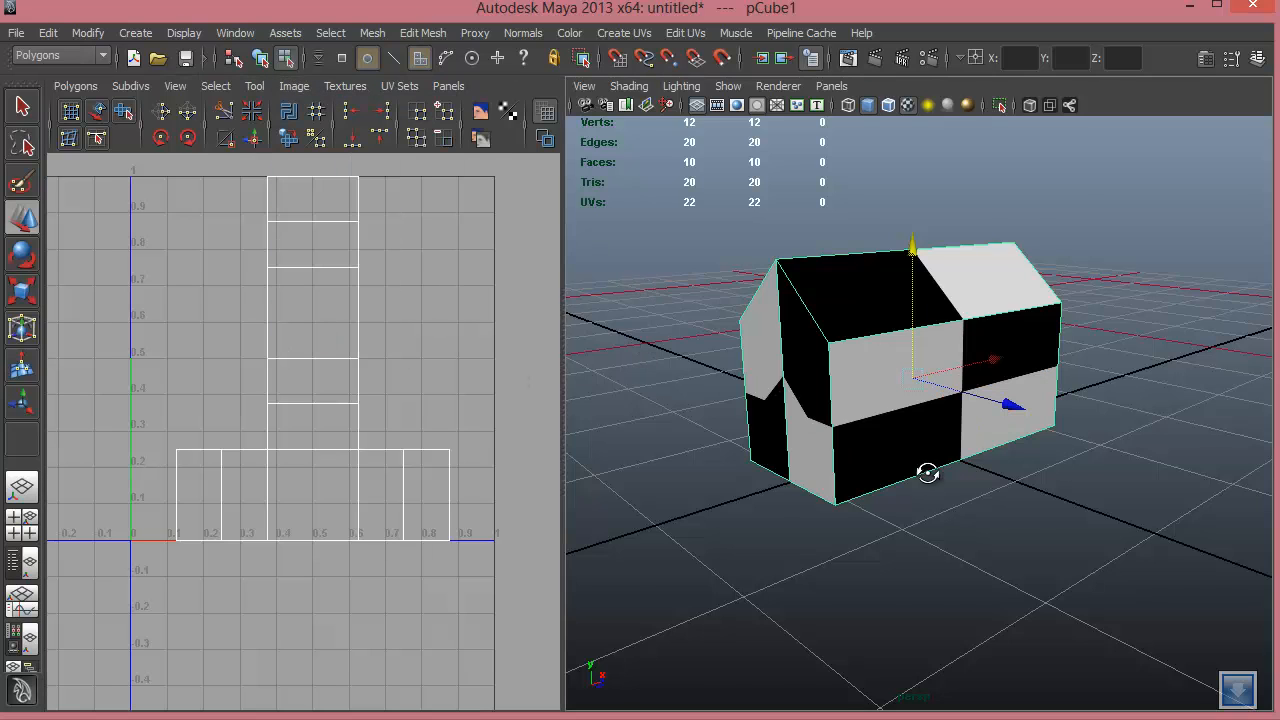
pyautogui.keyDown('alt'); pyautogui.moveTo(928, 473); pyautogui.dragTo(843, 424); pyautogui.keyUp('alt')
pyautogui.keyDown('alt'); pyautogui.moveTo(948, 445); pyautogui.dragTo(990, 535, button='right'); pyautogui.keyUp('alt')
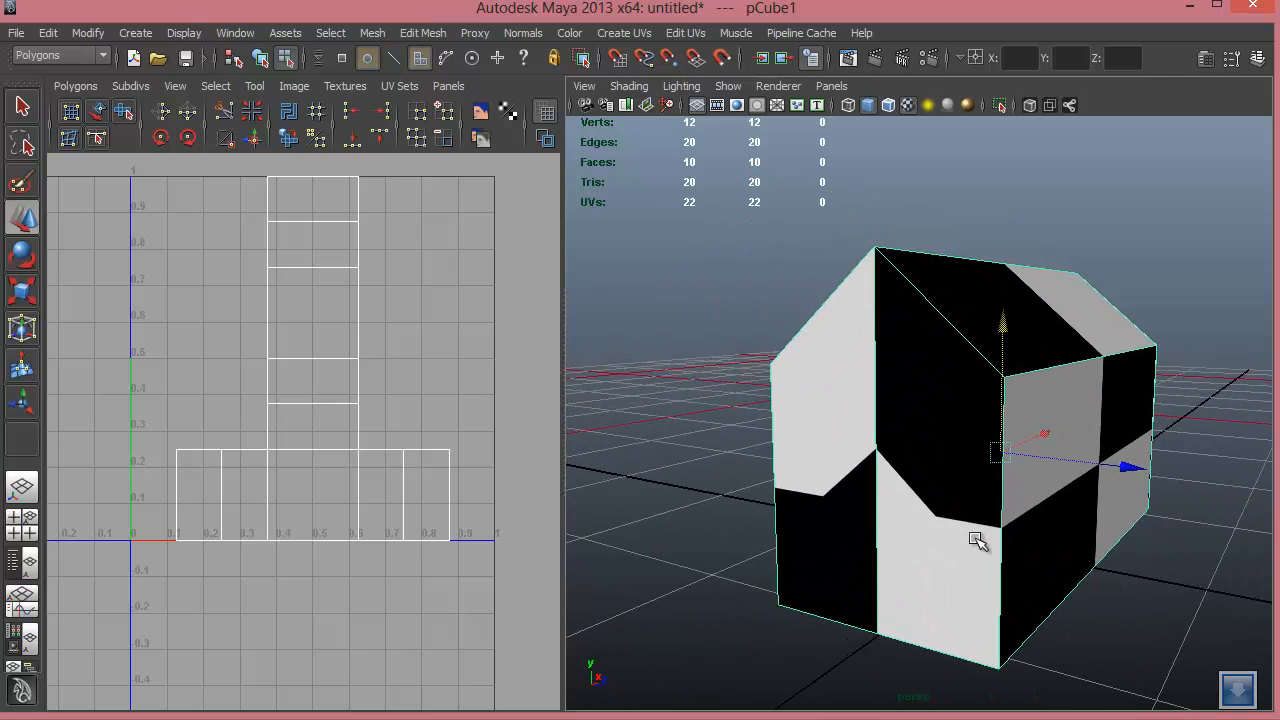
pyautogui.keyDown('alt'); pyautogui.moveTo(977, 541); pyautogui.dragTo(935, 425); pyautogui.keyUp('alt')
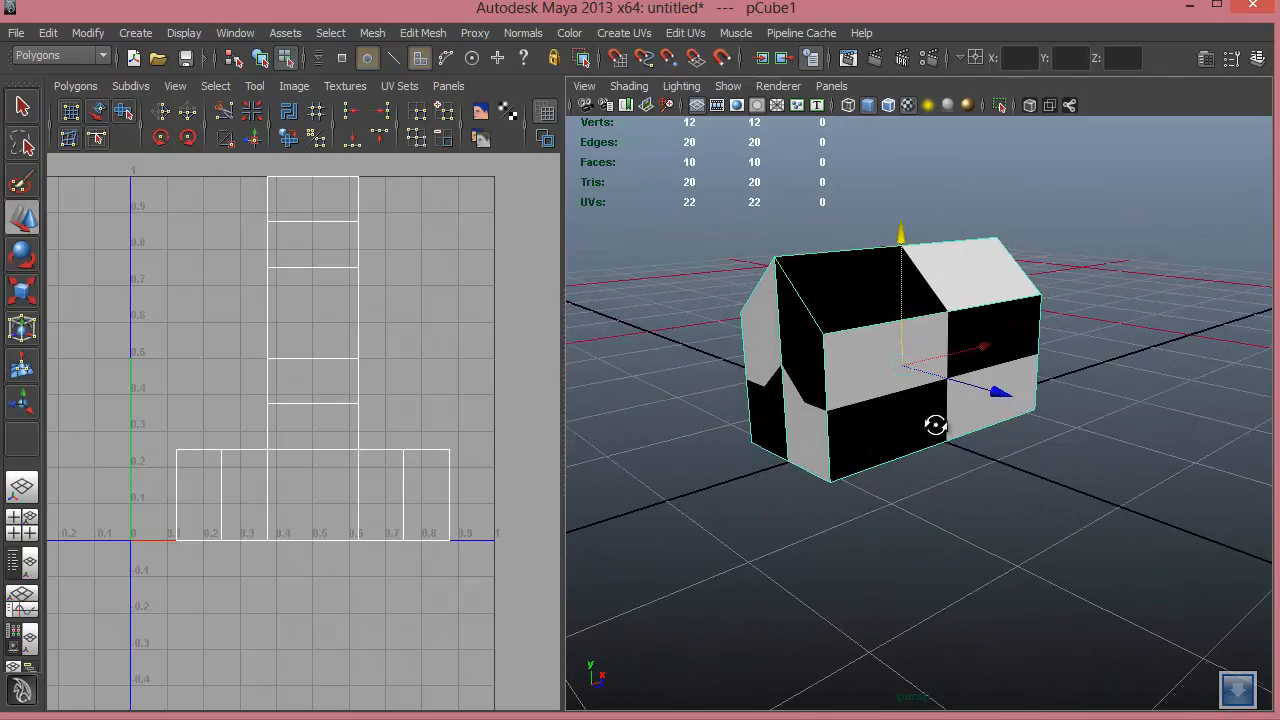
# Select the two opposite long side wall faces of the house.
pyautogui.moveTo(935, 425); pyautogui.dragTo(934, 428, button='right')
pyautogui.click(888, 428)
pyautogui.keyDown('alt'); pyautogui.moveTo(888, 428); pyautogui.dragTo(822, 412); pyautogui.keyUp('alt')
pyautogui.keyDown('alt'); pyautogui.moveTo(985, 405); pyautogui.dragTo(998, 366); pyautogui.keyUp('alt')
pyautogui.keyDown('shift'); pyautogui.click(969, 380); pyautogui.keyUp('shift')
pyautogui.keyDown('alt'); pyautogui.moveTo(1016, 432); pyautogui.dragTo(1049, 403); pyautogui.keyUp('alt')
pyautogui.keyDown('alt'); pyautogui.moveTo(1049, 403); pyautogui.dragTo(1103, 431, button='right'); pyautogui.keyUp('alt')
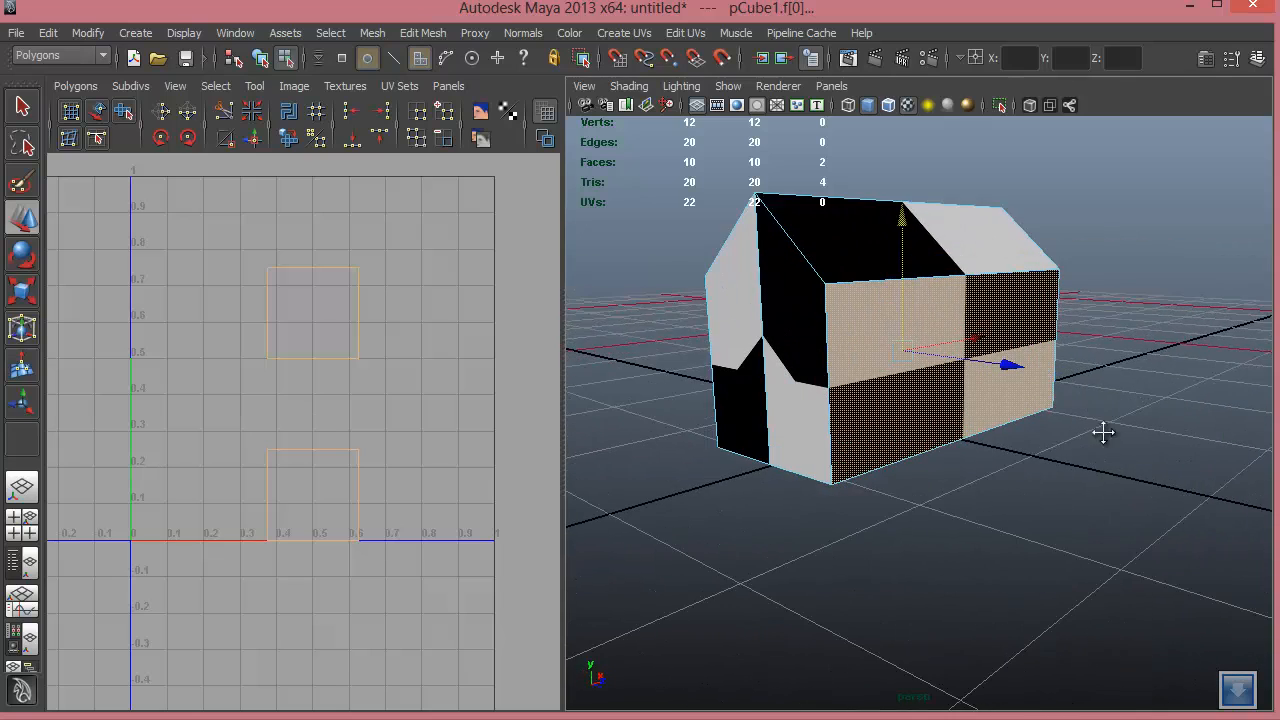
pyautogui.keyDown('alt'); pyautogui.moveTo(1103, 431); pyautogui.dragTo(1156, 552, button='middle'); pyautogui.keyUp('alt')
pyautogui.keyDown('alt'); pyautogui.moveTo(1054, 454); pyautogui.dragTo(1020, 451); pyautogui.keyUp('alt')
pyautogui.keyDown('alt'); pyautogui.moveTo(1020, 451); pyautogui.dragTo(1011, 422, button='middle'); pyautogui.keyUp('alt')
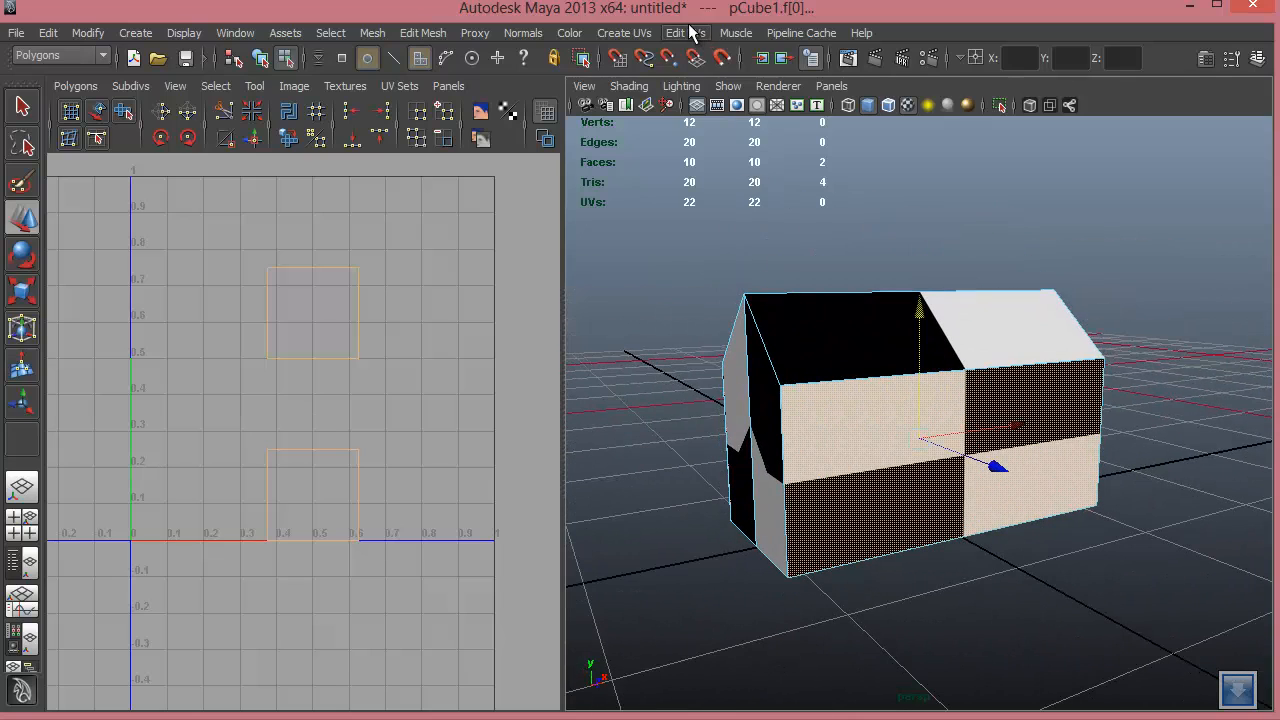
# Apply Planar Mapping to the selected walls, projecting from the Z axis and fitting the projection to the bounding box.
pyautogui.click(625, 33)
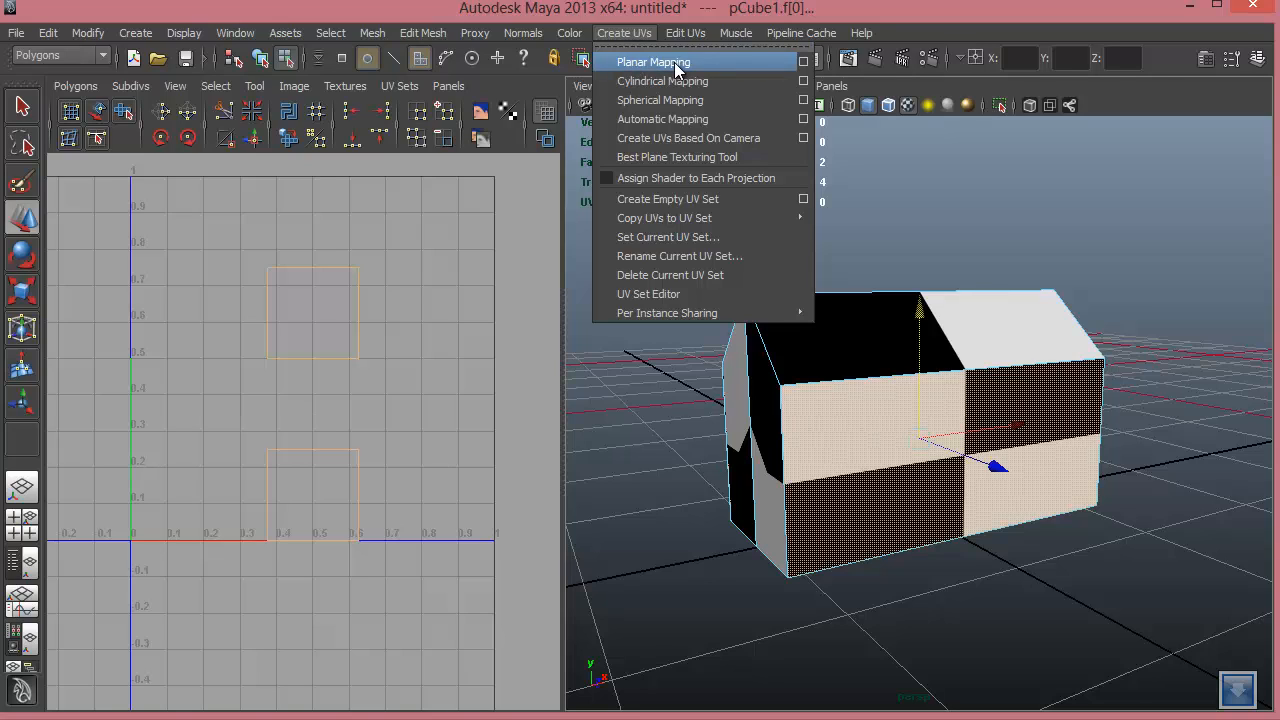
pyautogui.click(804, 62)
pyautogui.moveTo(873, 57); pyautogui.dragTo(154, 39)
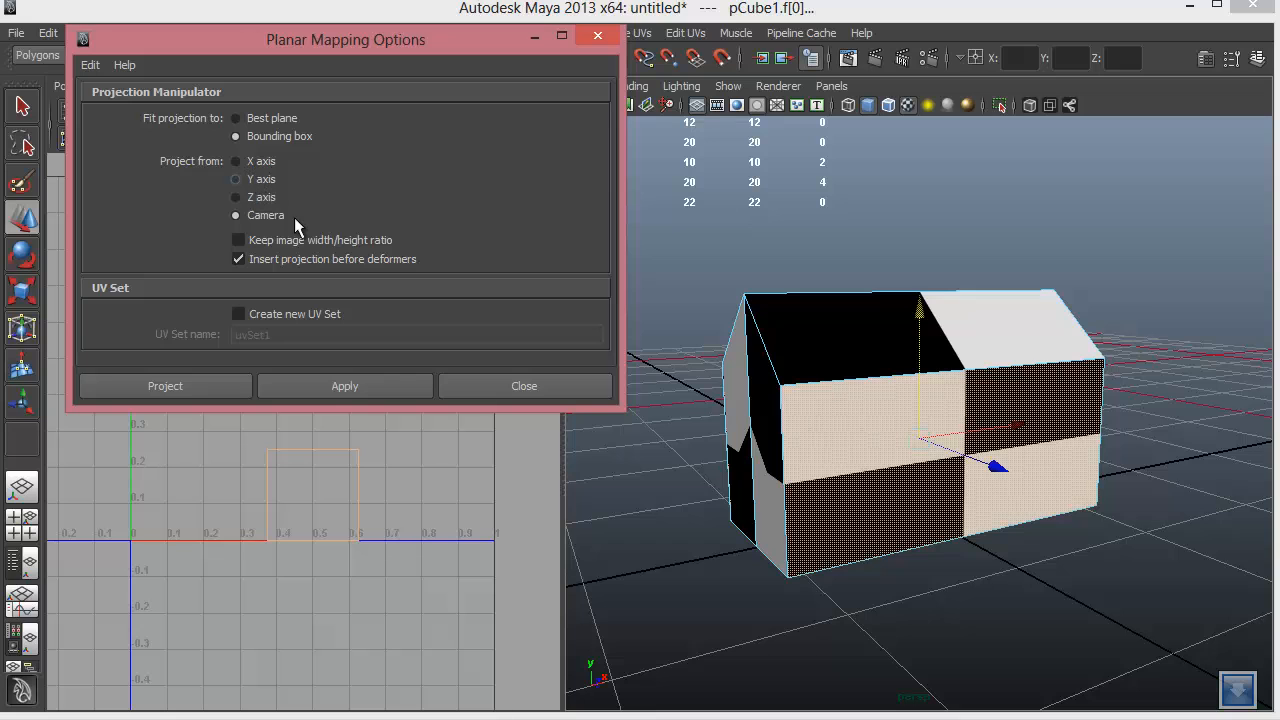
pyautogui.moveTo(872, 500)
pyautogui.keyDown('alt'); pyautogui.mouseDown()
pyautogui.moveTo(893, 412)
pyautogui.moveTo(991, 423)
pyautogui.moveTo(857, 474)
pyautogui.moveTo(969, 457)
pyautogui.moveTo(1053, 475)
pyautogui.moveTo(1005, 487)
pyautogui.mouseUp(); pyautogui.keyUp('alt')
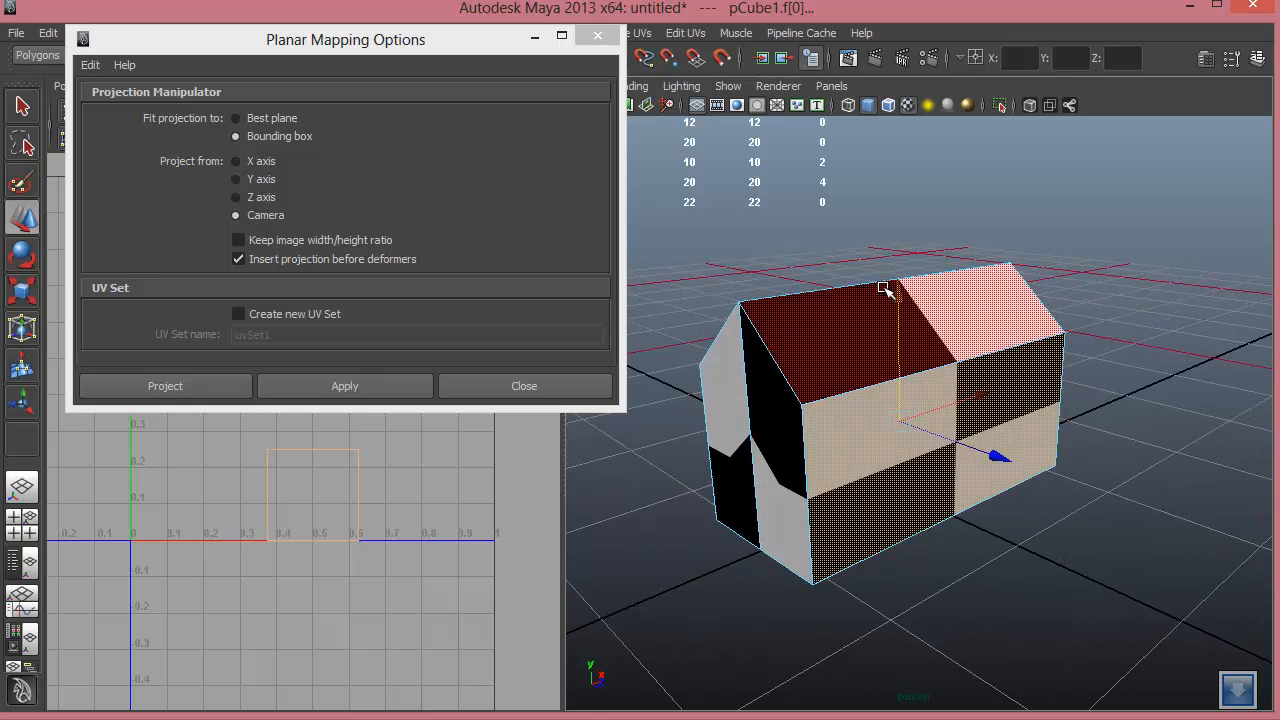
pyautogui.keyDown('alt'); pyautogui.moveTo(900, 449); pyautogui.dragTo(987, 446); pyautogui.keyUp('alt')
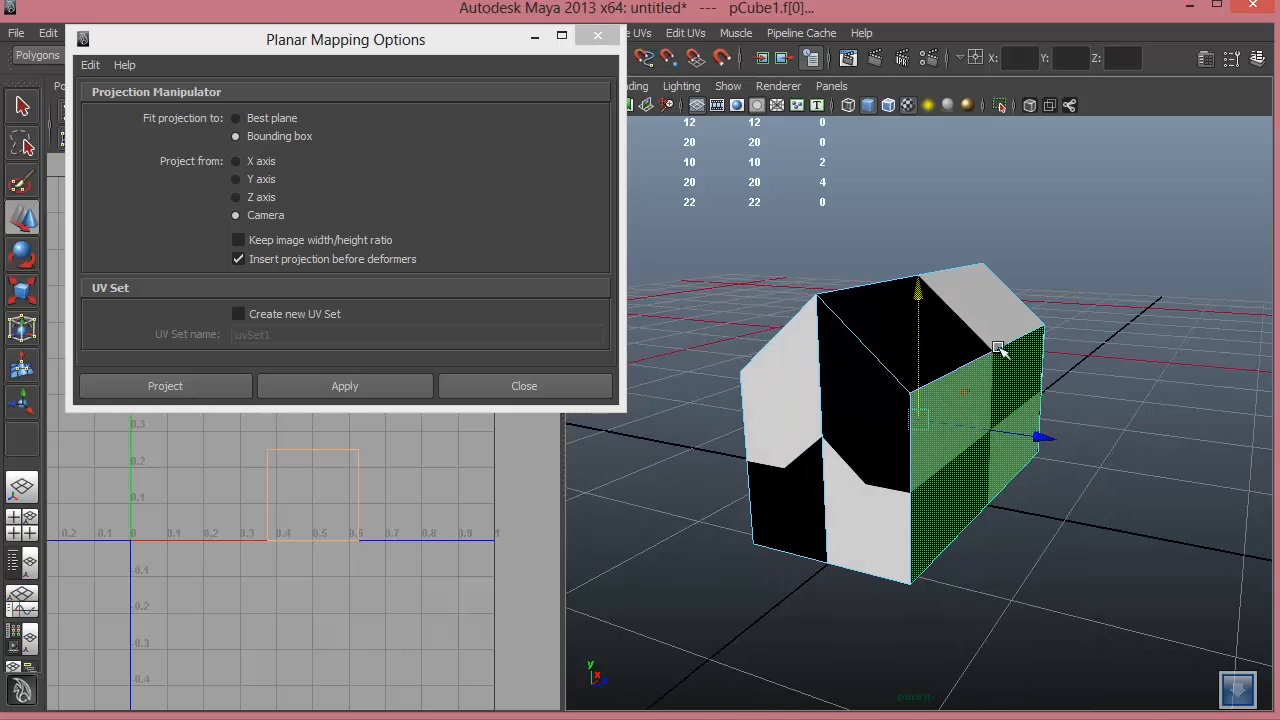
pyautogui.keyDown('alt'); pyautogui.moveTo(988, 385); pyautogui.dragTo(1018, 354); pyautogui.keyUp('alt')
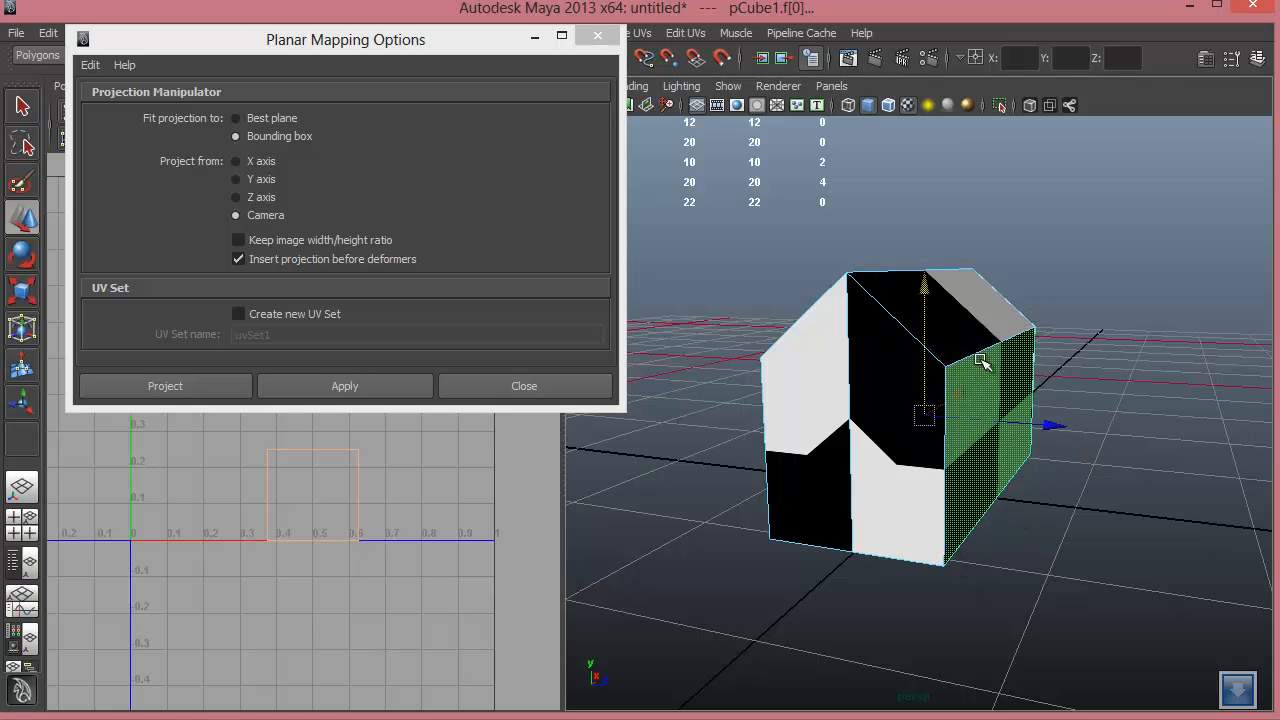
pyautogui.keyDown('alt'); pyautogui.moveTo(1010, 462); pyautogui.dragTo(898, 458); pyautogui.keyUp('alt')
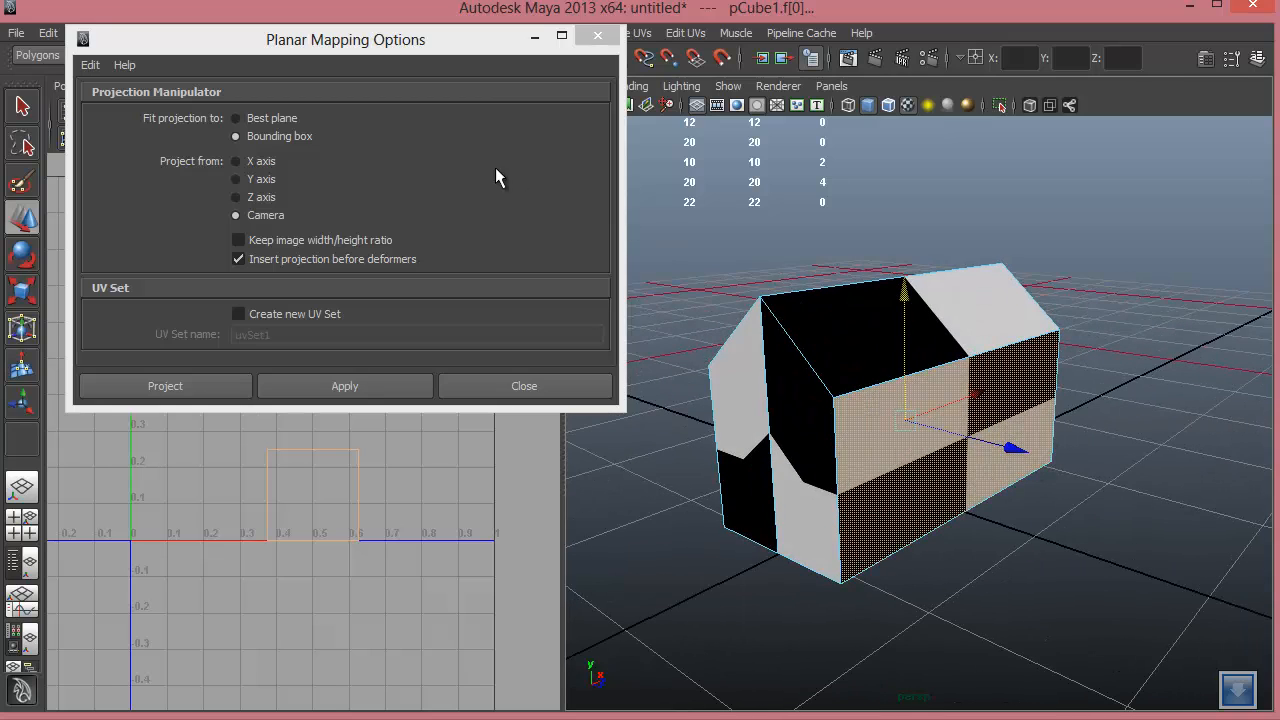
pyautogui.click(237, 198)
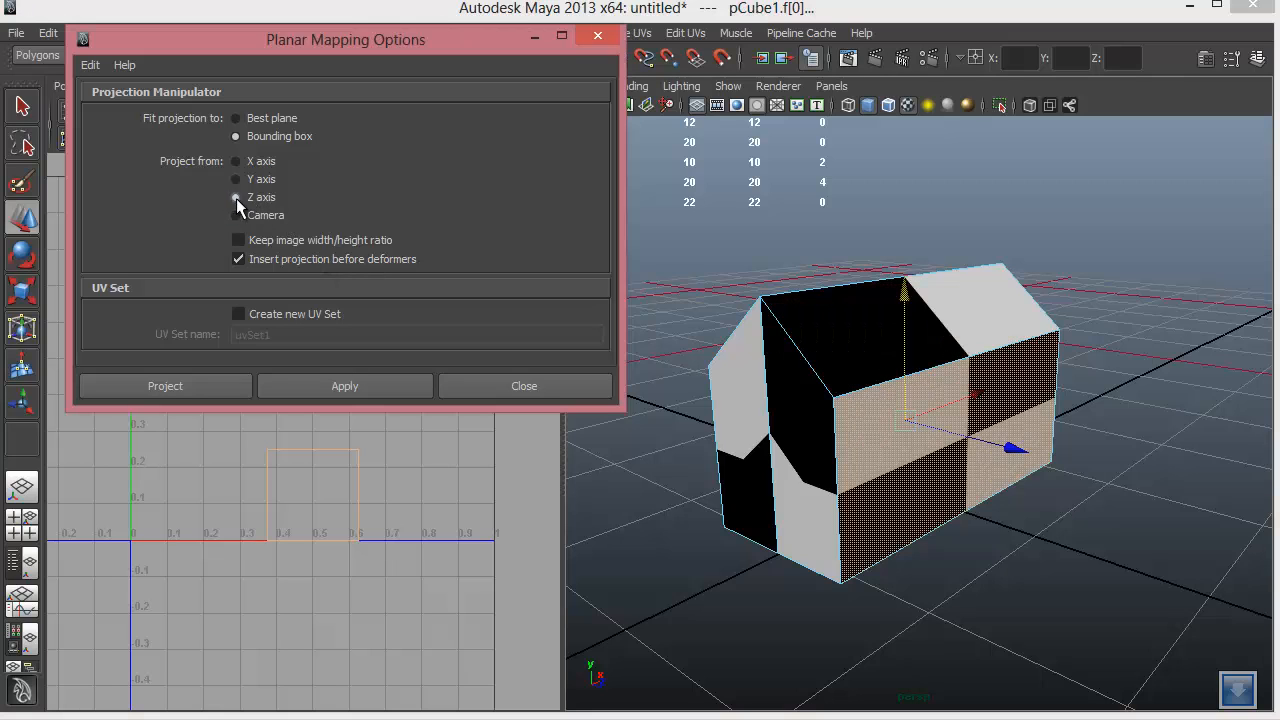
pyautogui.click(180, 385)
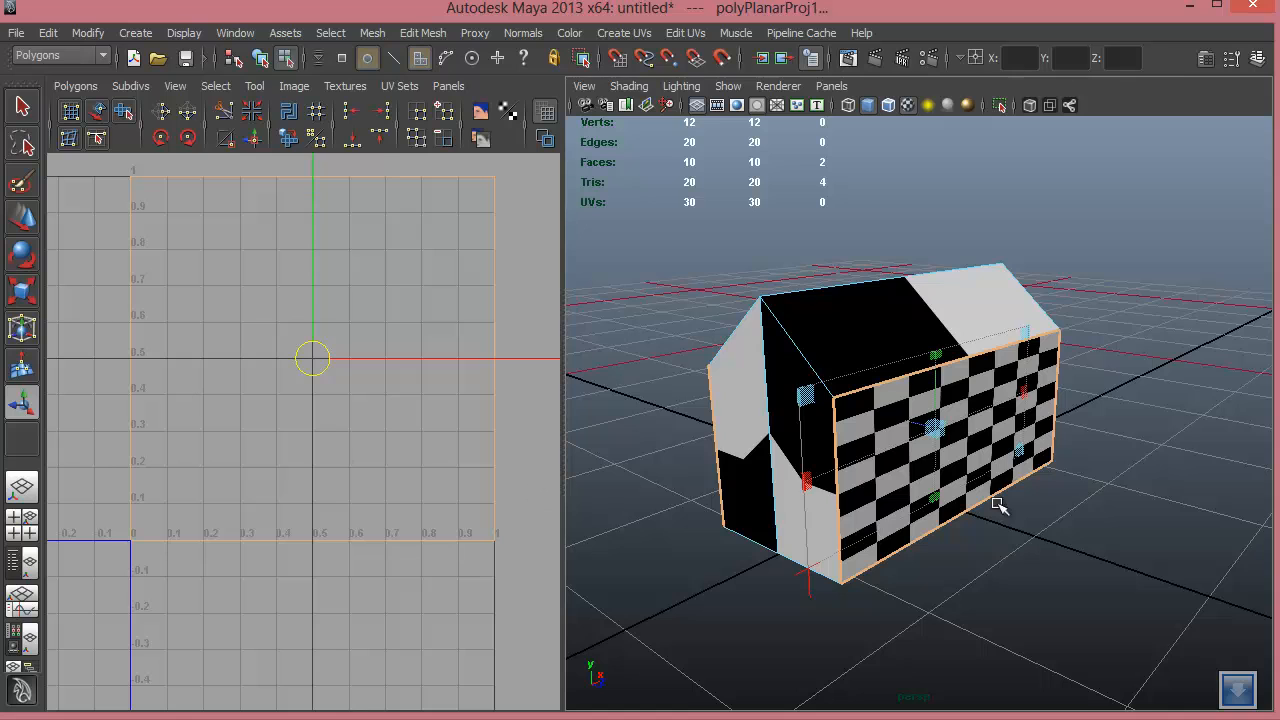
# Switch to UV selection in the UV Texture Editor and select all the corner UVs of the newly projected walls.
pyautogui.keyDown('alt'); pyautogui.moveTo(965, 460); pyautogui.dragTo(866, 457); pyautogui.keyUp('alt')
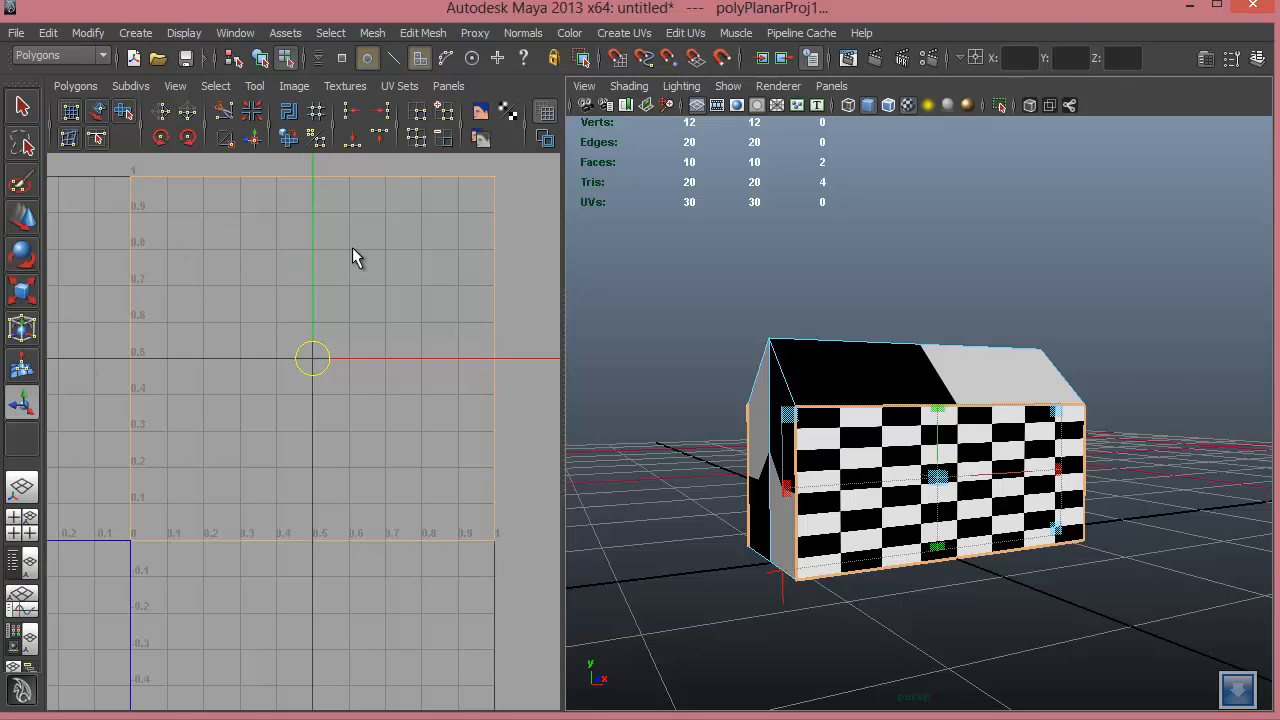
pyautogui.moveTo(515, 294); pyautogui.dragTo(491, 332, button='right')
pyautogui.scroll(-3, 328, 307)
pyautogui.keyDown('alt'); pyautogui.moveTo(331, 311); pyautogui.dragTo(338, 341, button='middle'); pyautogui.keyUp('alt')
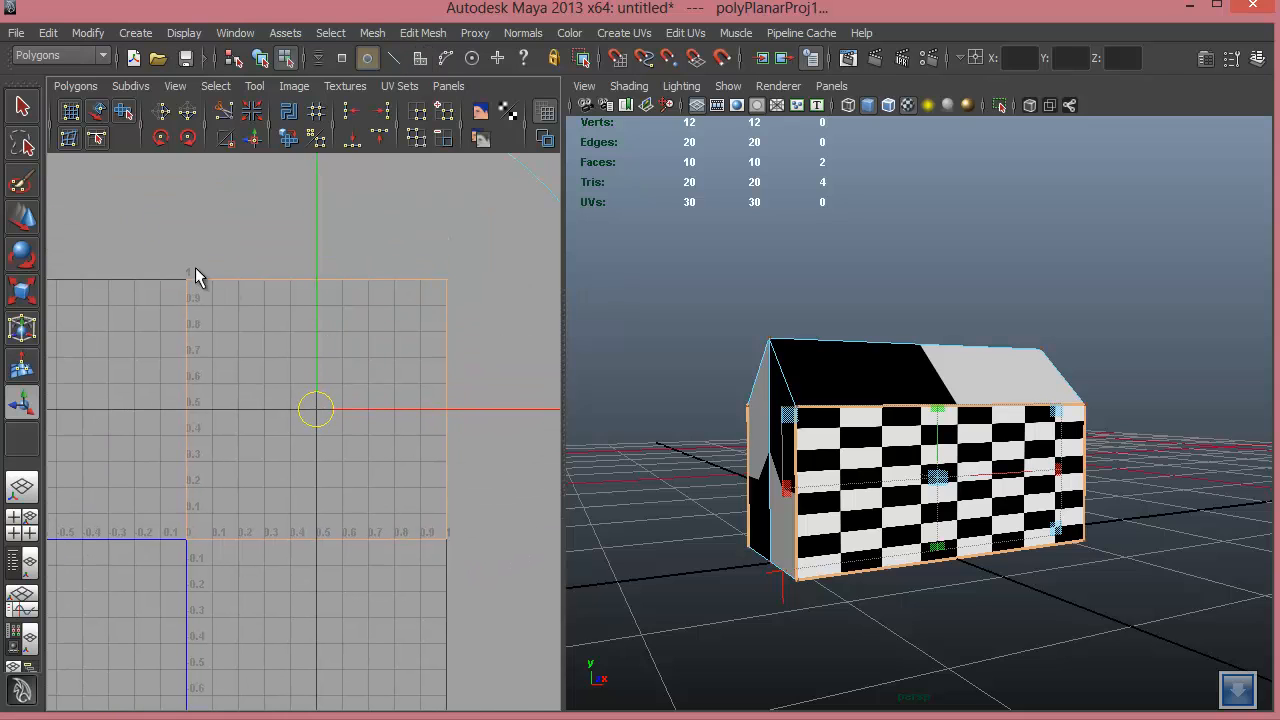
pyautogui.moveTo(213, 286); pyautogui.dragTo(458, 557)
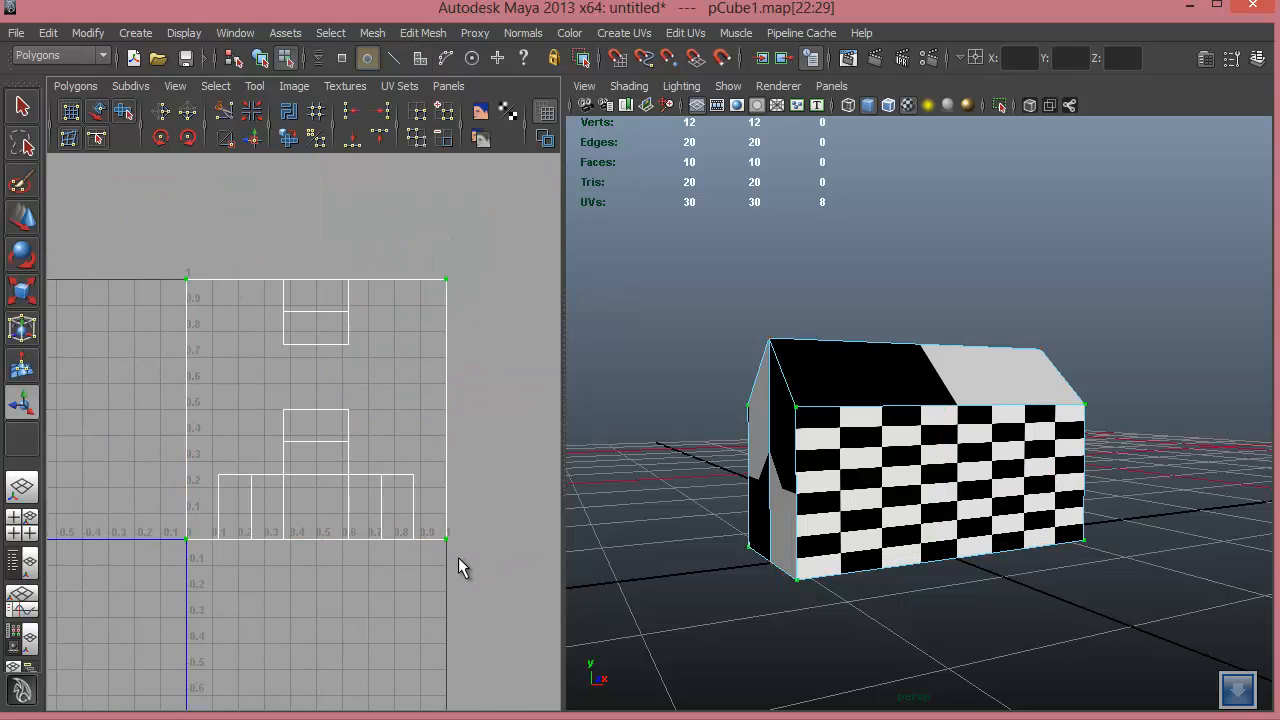
# Scale the wall UVs vertically to about half their height, spanning roughly 0.25 to 0.75, so the checks look square.
pyautogui.keyDown('alt'); pyautogui.moveTo(1103, 543); pyautogui.dragTo(1100, 510); pyautogui.keyUp('alt')
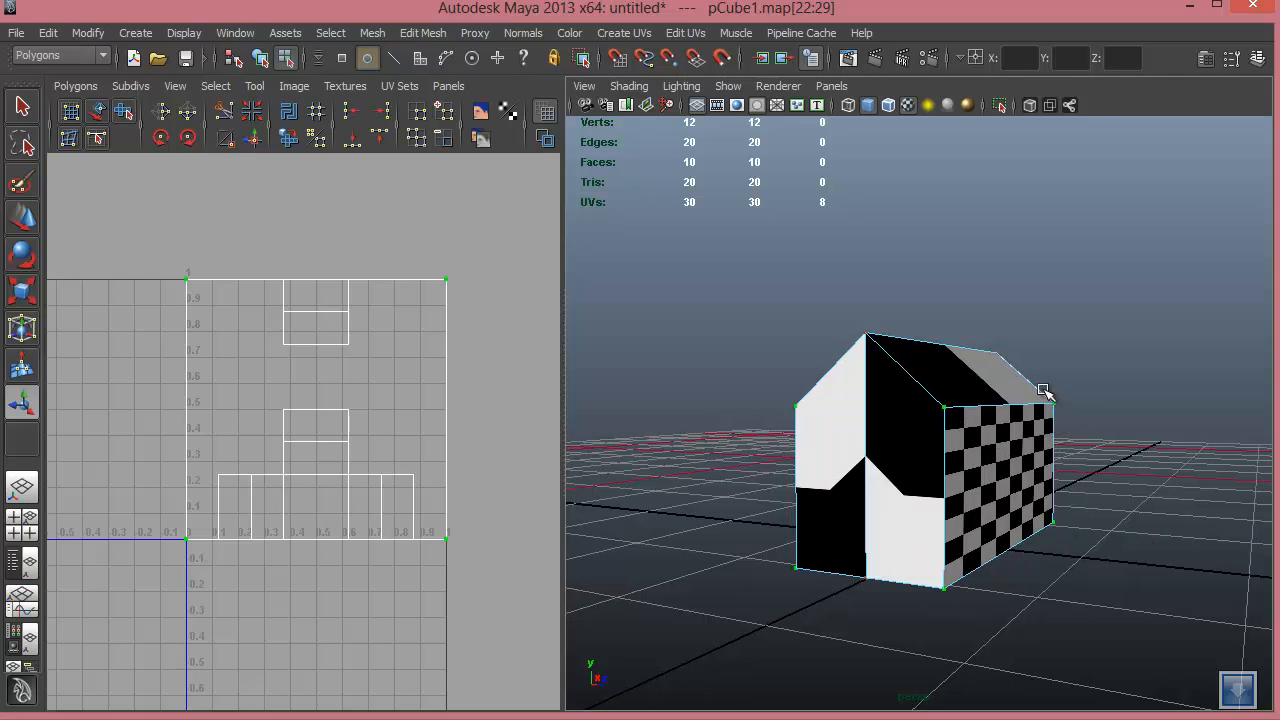
pyautogui.keyDown('alt'); pyautogui.moveTo(868, 468); pyautogui.dragTo(1078, 430); pyautogui.keyUp('alt')
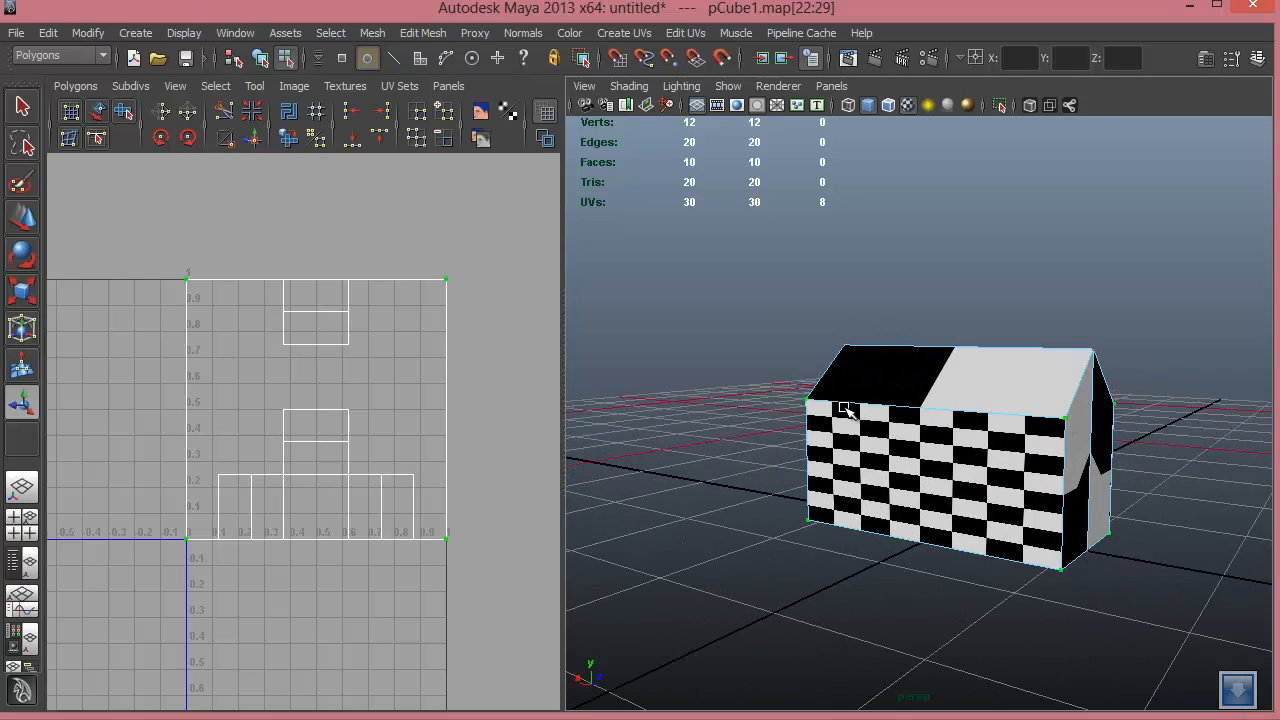
pyautogui.keyDown('alt'); pyautogui.moveTo(1171, 486); pyautogui.dragTo(960, 485); pyautogui.keyUp('alt')
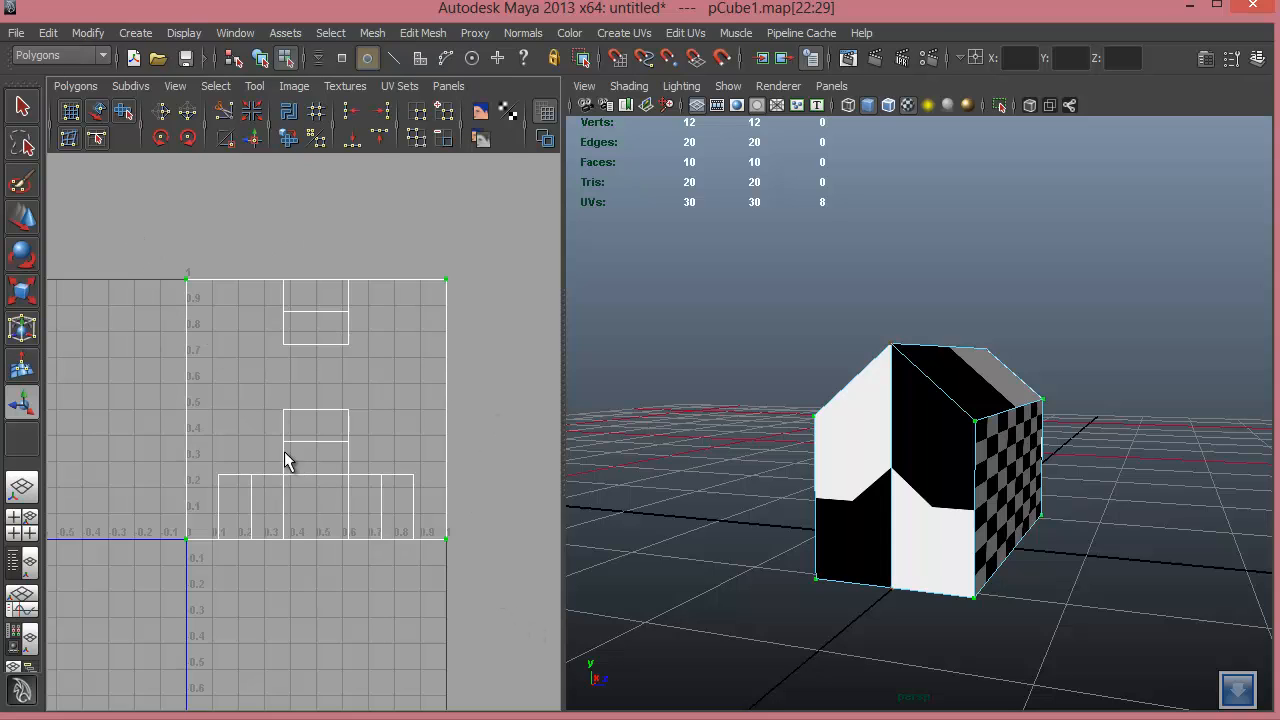
pyautogui.keyDown('alt'); pyautogui.moveTo(840, 471); pyautogui.dragTo(817, 455); pyautogui.keyUp('alt')
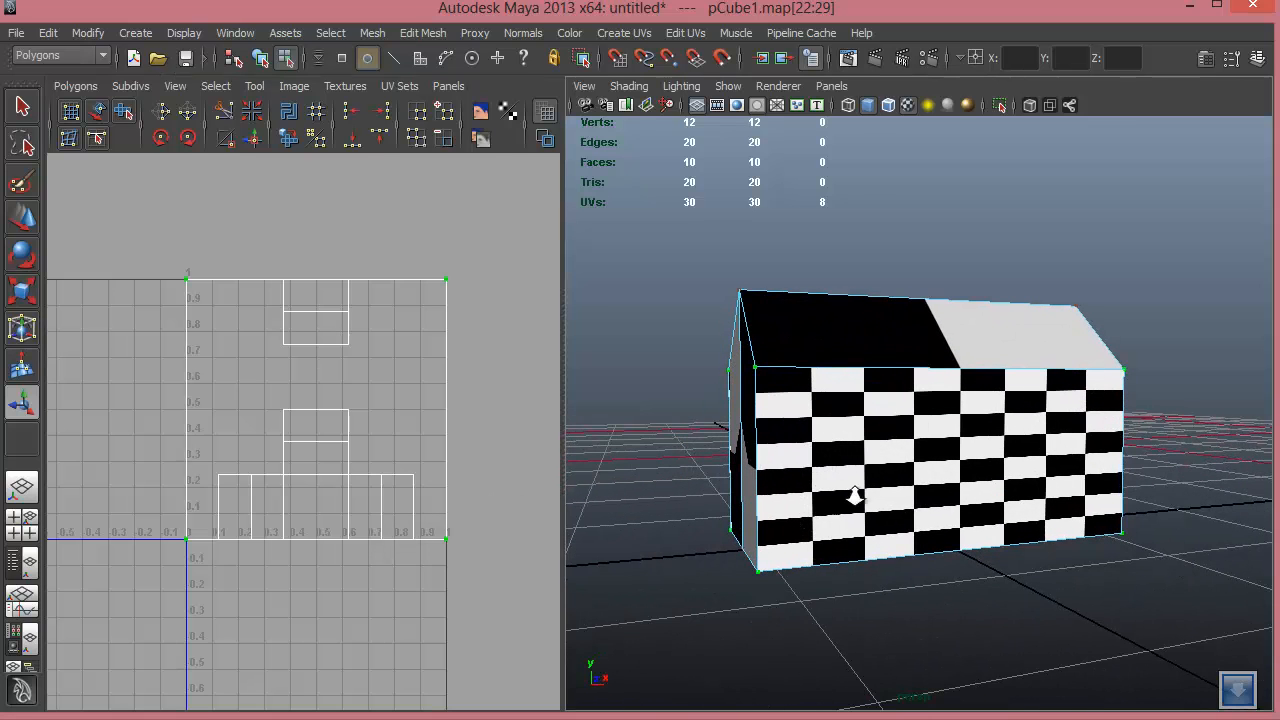
pyautogui.scroll(4, 851, 491)
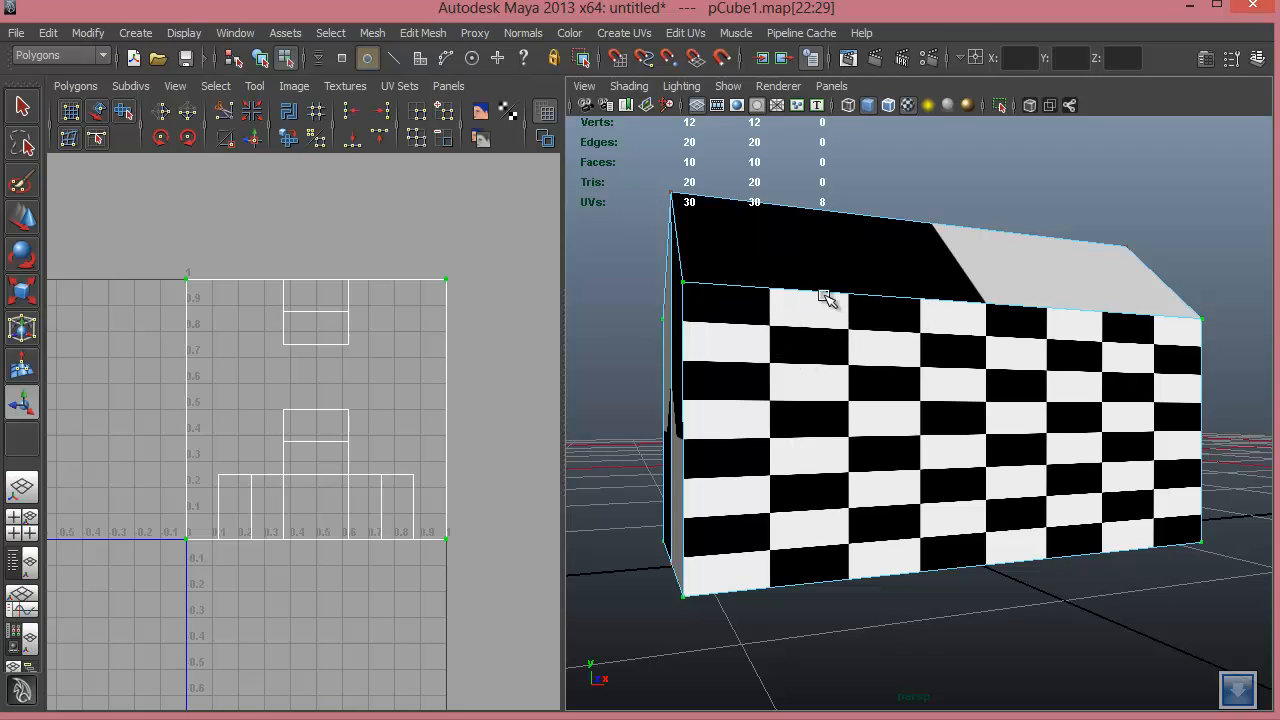
pyautogui.keyDown('alt'); pyautogui.moveTo(893, 387); pyautogui.dragTo(910, 402); pyautogui.keyUp('alt')
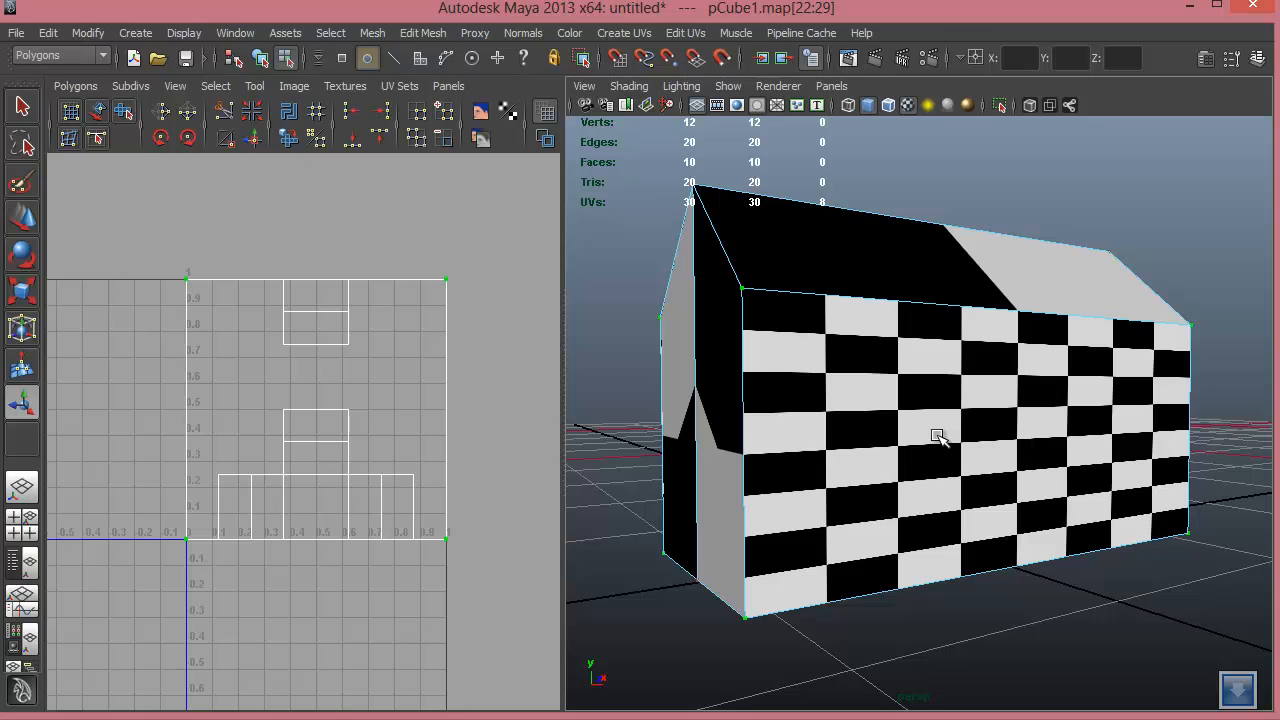
pyautogui.click(22, 292)
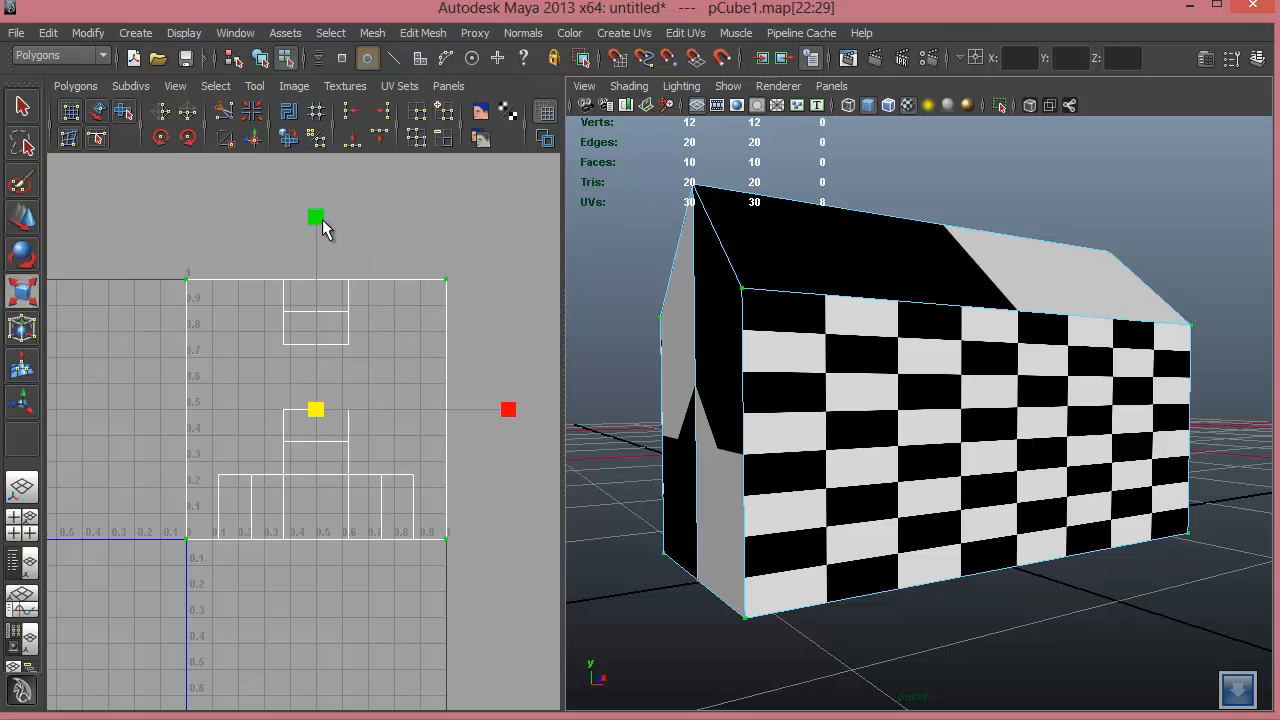
pyautogui.moveTo(318, 226); pyautogui.dragTo(300, 320)
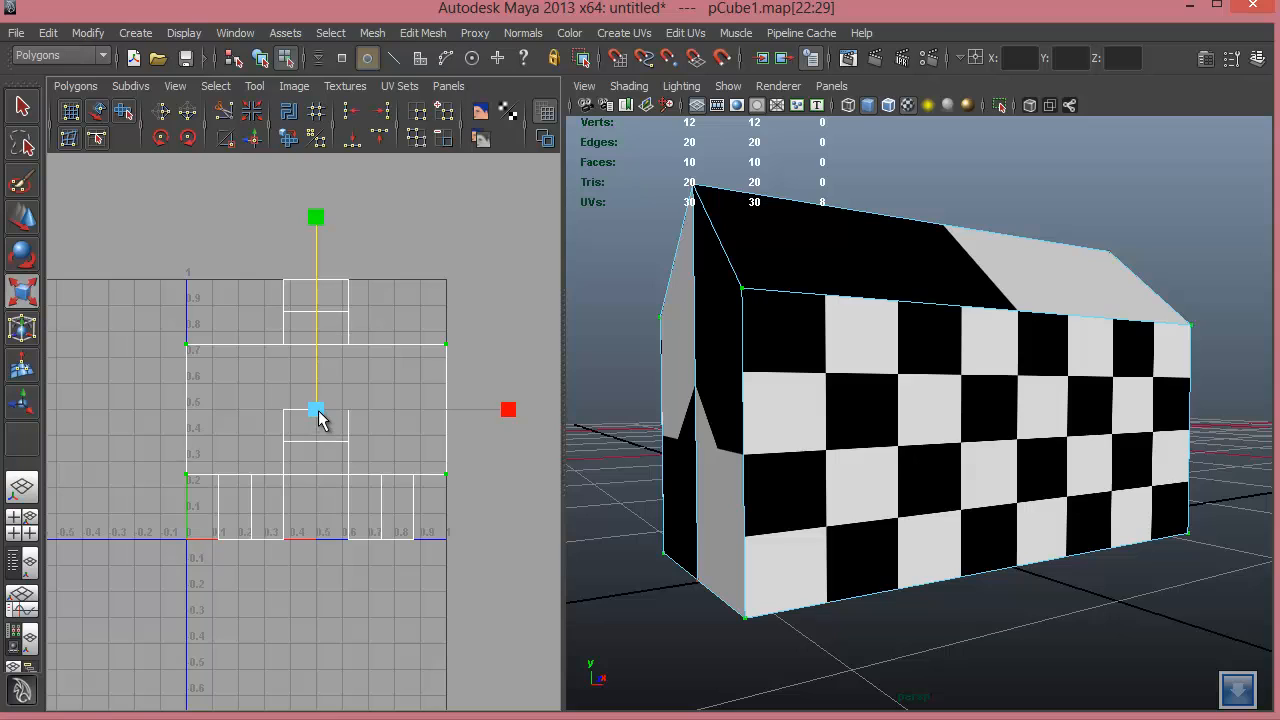
# Scale the side wall UVs uniformly to about 0.8 wide by 0.4 high, and move them up near the top of the 0–1 UV space.
pyautogui.moveTo(318, 418); pyautogui.dragTo(289, 428)
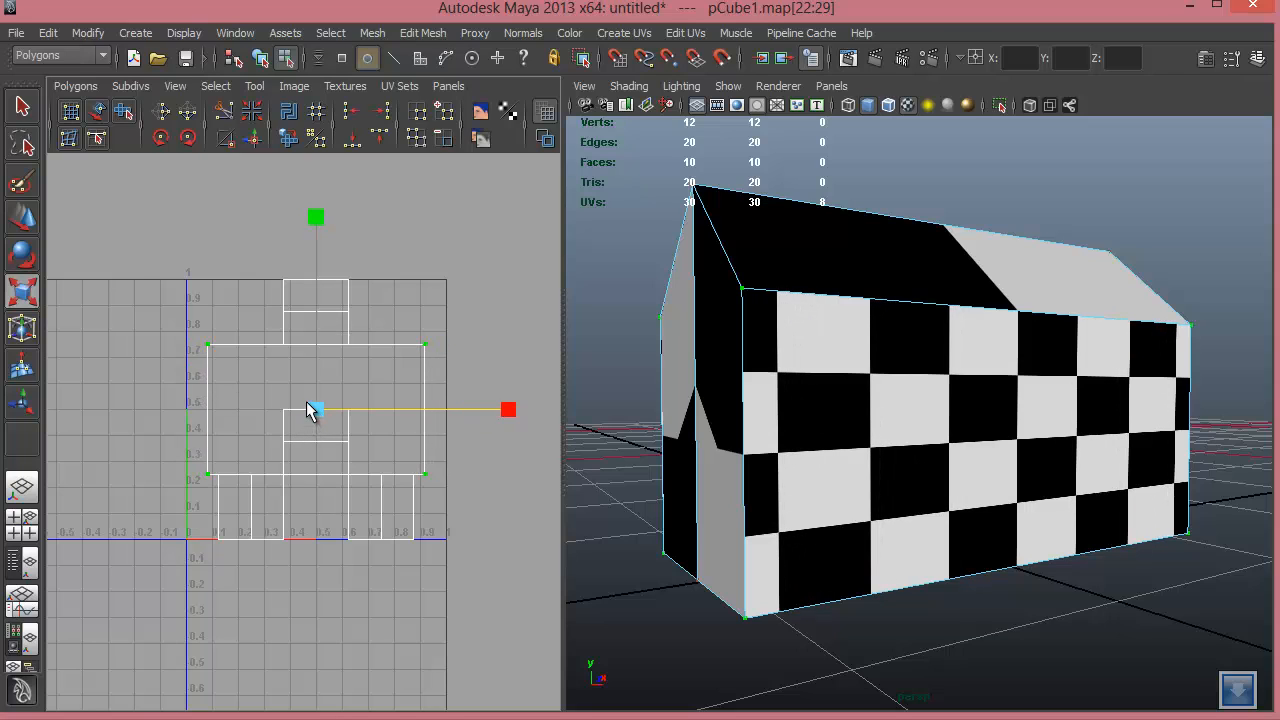
pyautogui.hotkey('ctrl', 'z')
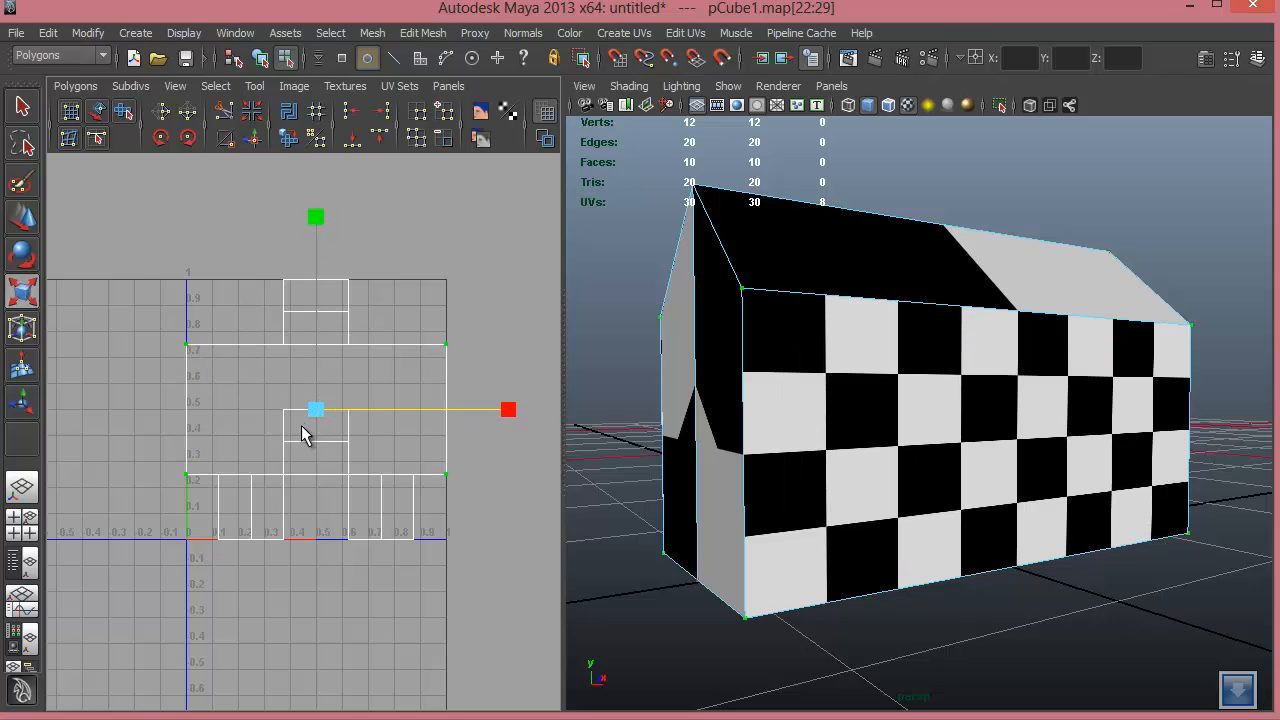
pyautogui.moveTo(312, 418); pyautogui.dragTo(246, 468)
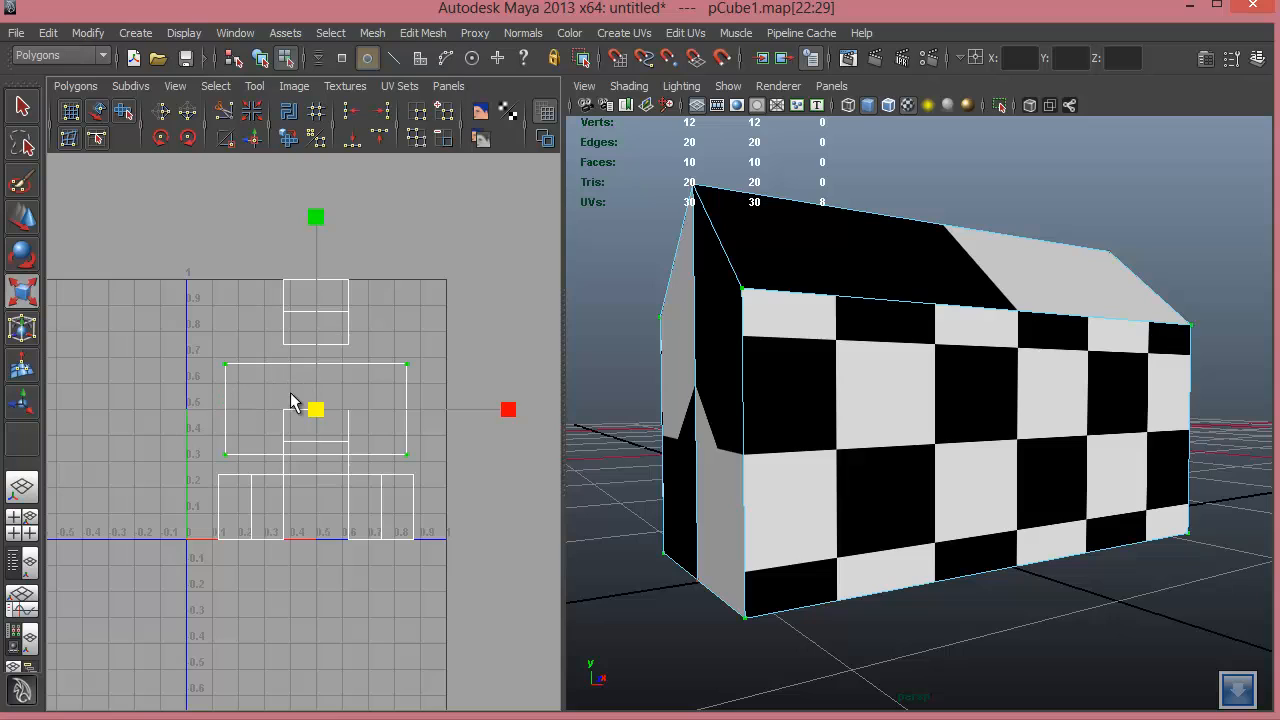
pyautogui.moveTo(315, 418); pyautogui.dragTo(348, 404)
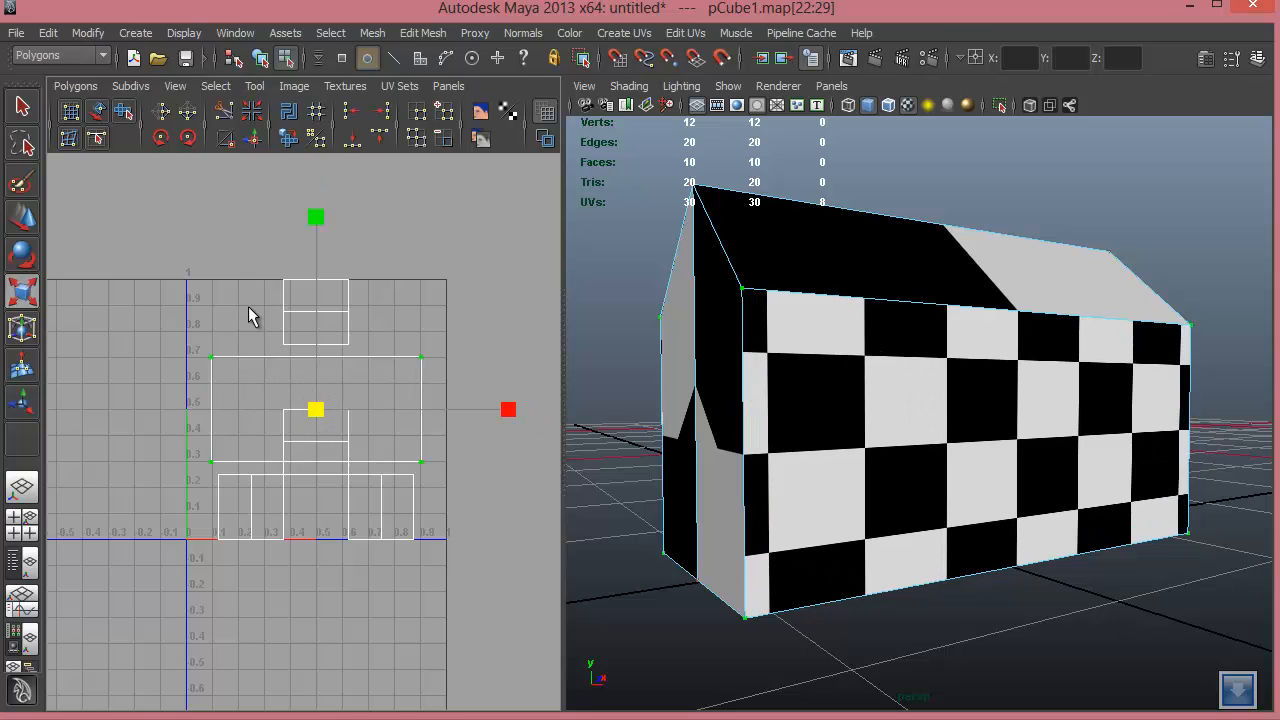
pyautogui.click(24, 219)
pyautogui.moveTo(320, 414); pyautogui.dragTo(320, 342)
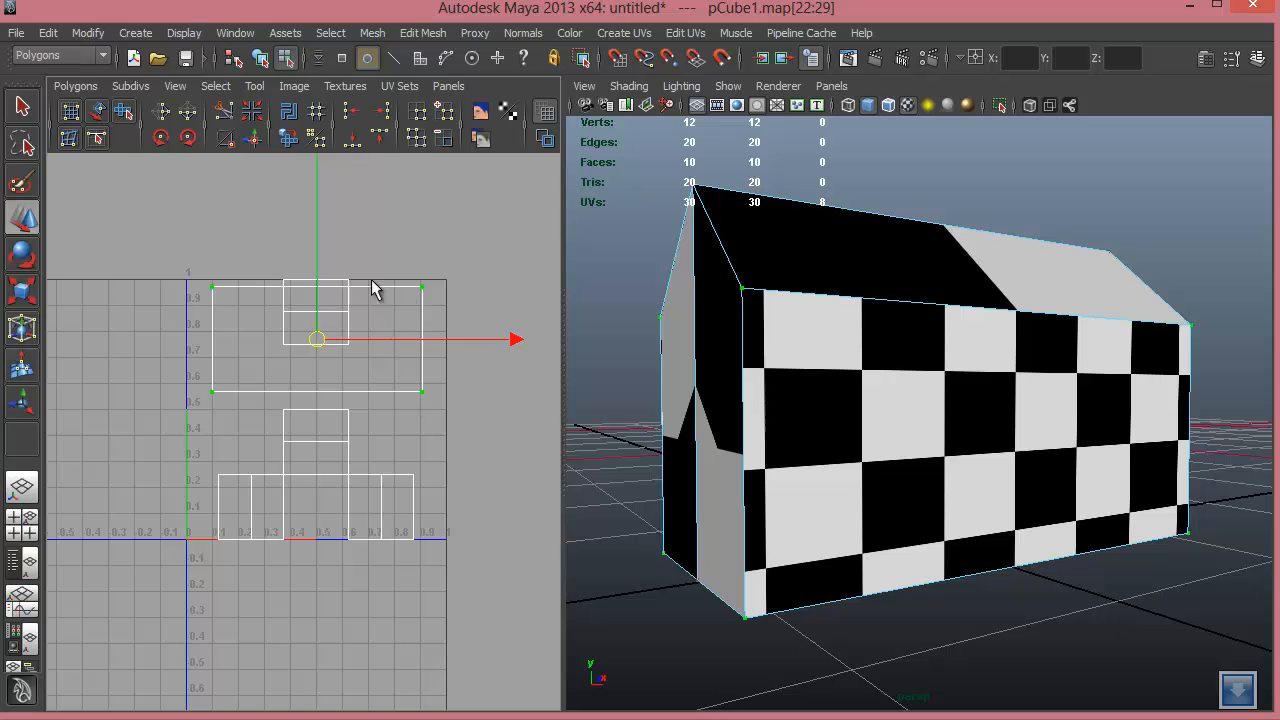
# Examine the checker pattern on the house's side walls and compare it with the gable ends and roof from several angles.
pyautogui.keyDown('alt'); pyautogui.moveTo(943, 457); pyautogui.dragTo(971, 386); pyautogui.keyUp('alt')
pyautogui.keyDown('alt'); pyautogui.moveTo(943, 480); pyautogui.dragTo(1090, 446); pyautogui.keyUp('alt')
pyautogui.keyDown('alt'); pyautogui.moveTo(963, 451); pyautogui.dragTo(838, 478); pyautogui.keyUp('alt')
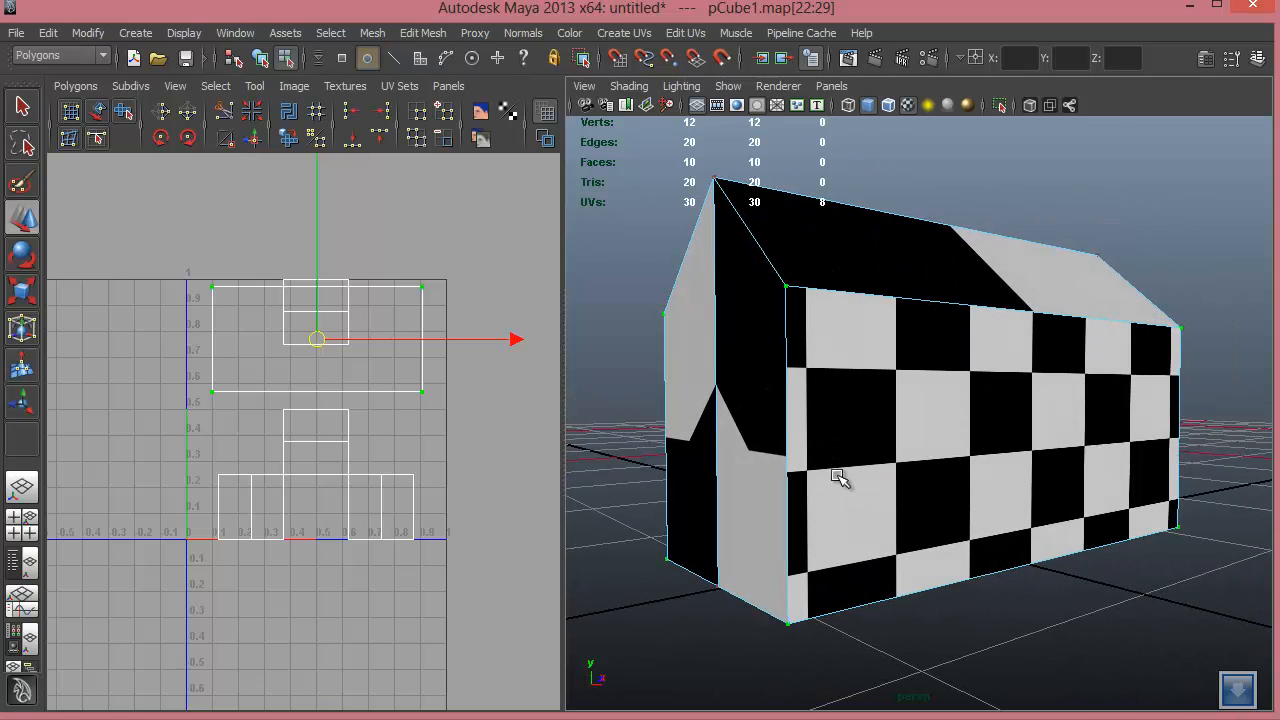
pyautogui.keyDown('alt'); pyautogui.moveTo(697, 502); pyautogui.dragTo(903, 517); pyautogui.keyUp('alt')
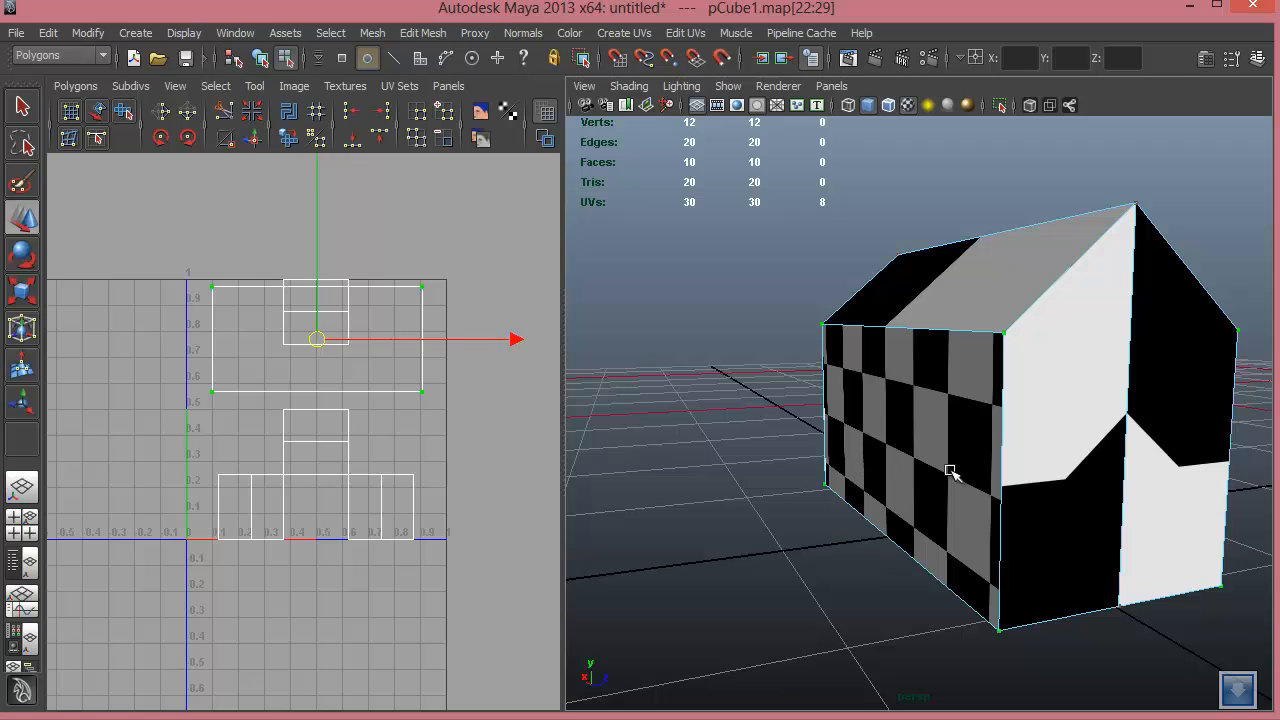
pyautogui.keyDown('alt'); pyautogui.moveTo(1046, 515); pyautogui.dragTo(862, 512); pyautogui.keyUp('alt')
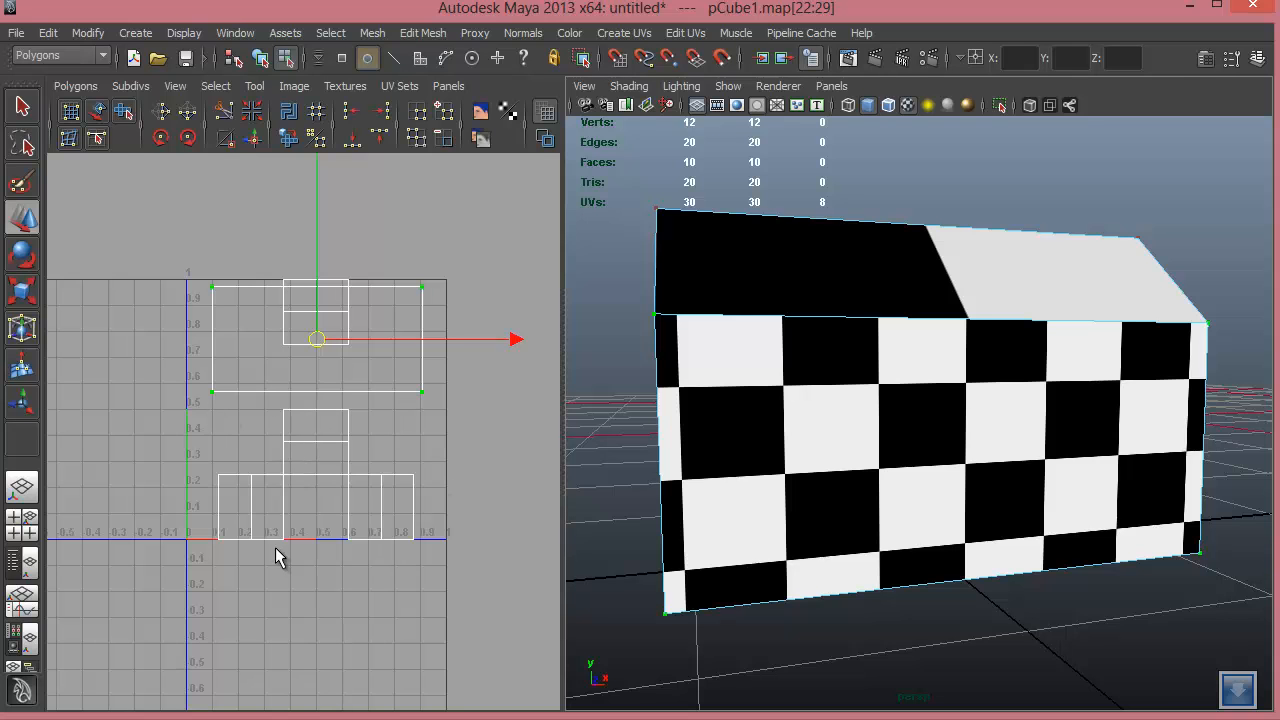
pyautogui.keyDown('alt'); pyautogui.moveTo(962, 502); pyautogui.dragTo(920, 486); pyautogui.keyUp('alt')
pyautogui.keyDown('alt'); pyautogui.moveTo(923, 486); pyautogui.dragTo(978, 468, button='middle'); pyautogui.keyUp('alt')
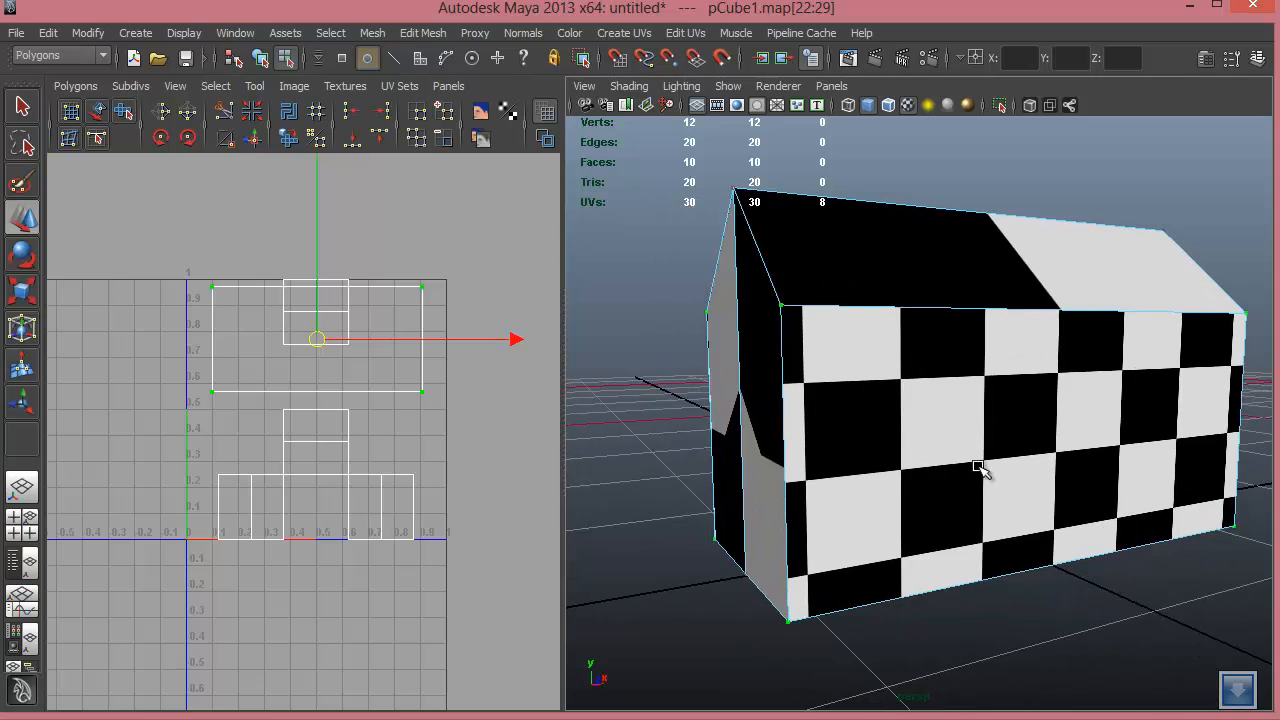
pyautogui.keyDown('alt'); pyautogui.moveTo(978, 468); pyautogui.dragTo(860, 380); pyautogui.keyUp('alt')
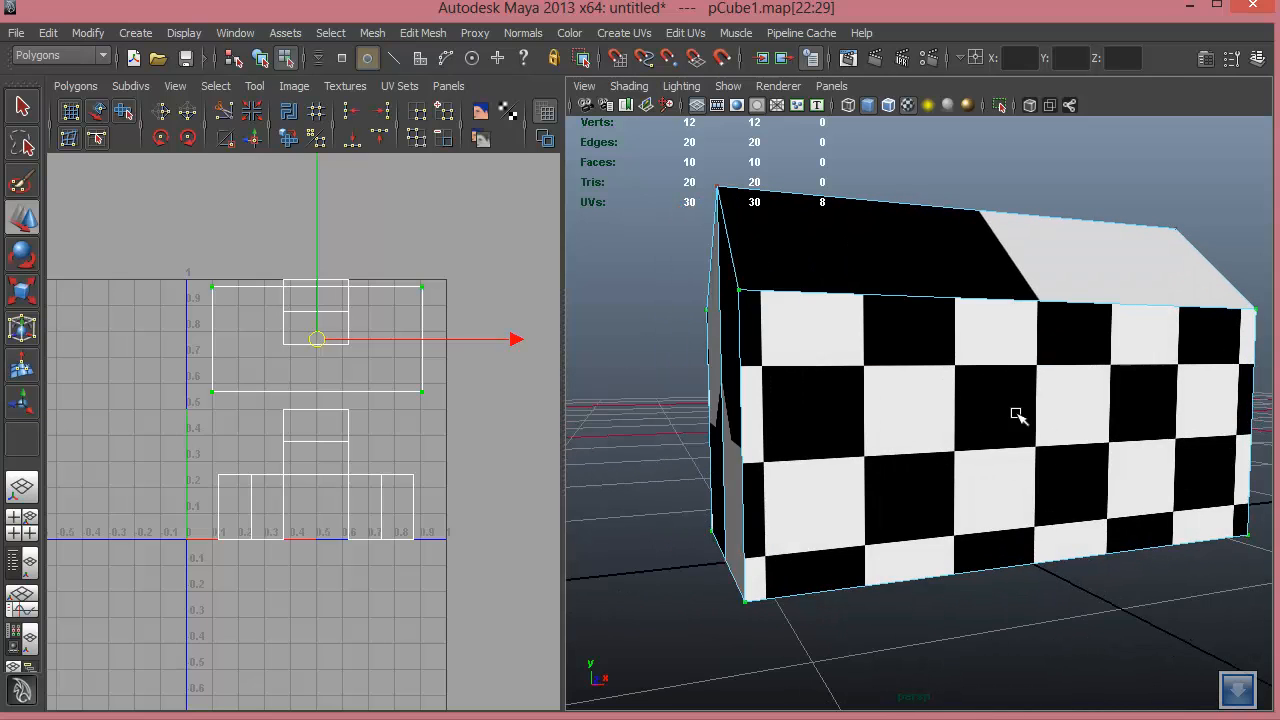
pyautogui.keyDown('alt'); pyautogui.moveTo(1016, 414); pyautogui.dragTo(934, 534); pyautogui.keyUp('alt')
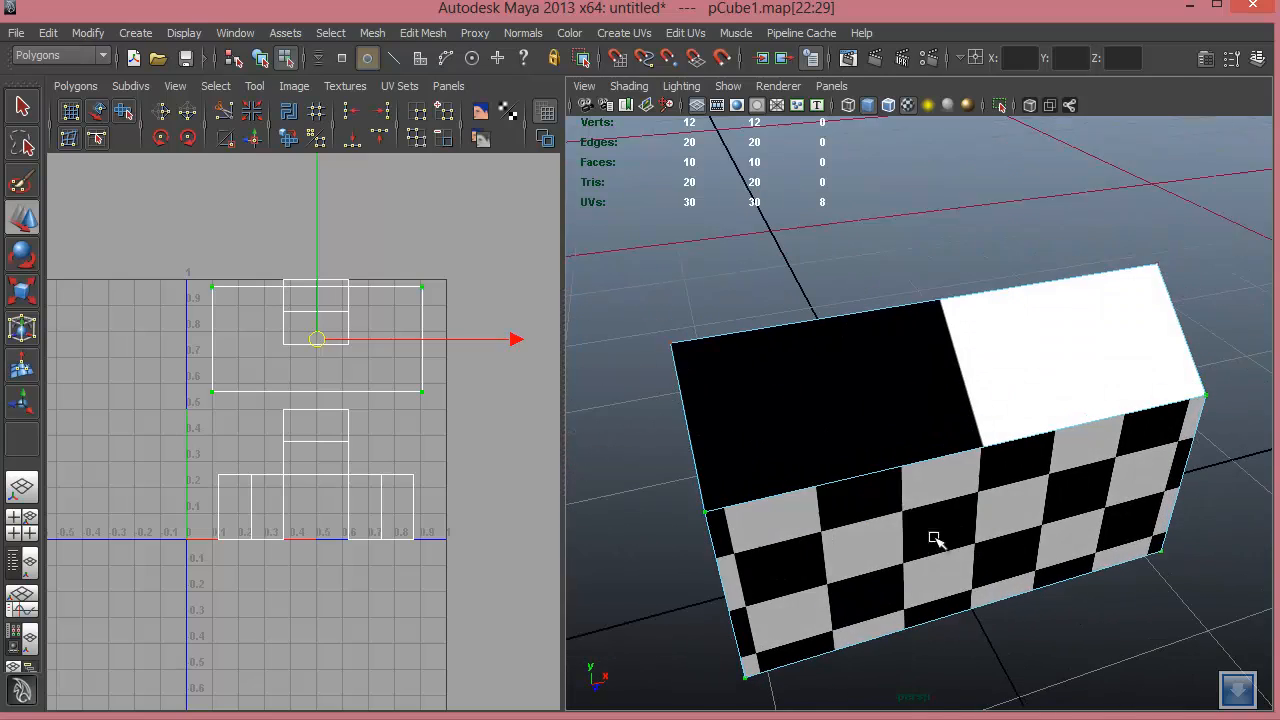
# Switch to face selection and select both sloping roof faces of the house.
pyautogui.moveTo(918, 366)
pyautogui.mouseDown(button='right')
pyautogui.moveTo(918, 408)
pyautogui.moveTo(922, 388)
pyautogui.mouseUp(button='right')
pyautogui.click(920, 390)
pyautogui.keyDown('alt'); pyautogui.moveTo(820, 437); pyautogui.dragTo(983, 323); pyautogui.keyUp('alt')
pyautogui.keyDown('shift'); pyautogui.click(948, 374); pyautogui.keyUp('shift')
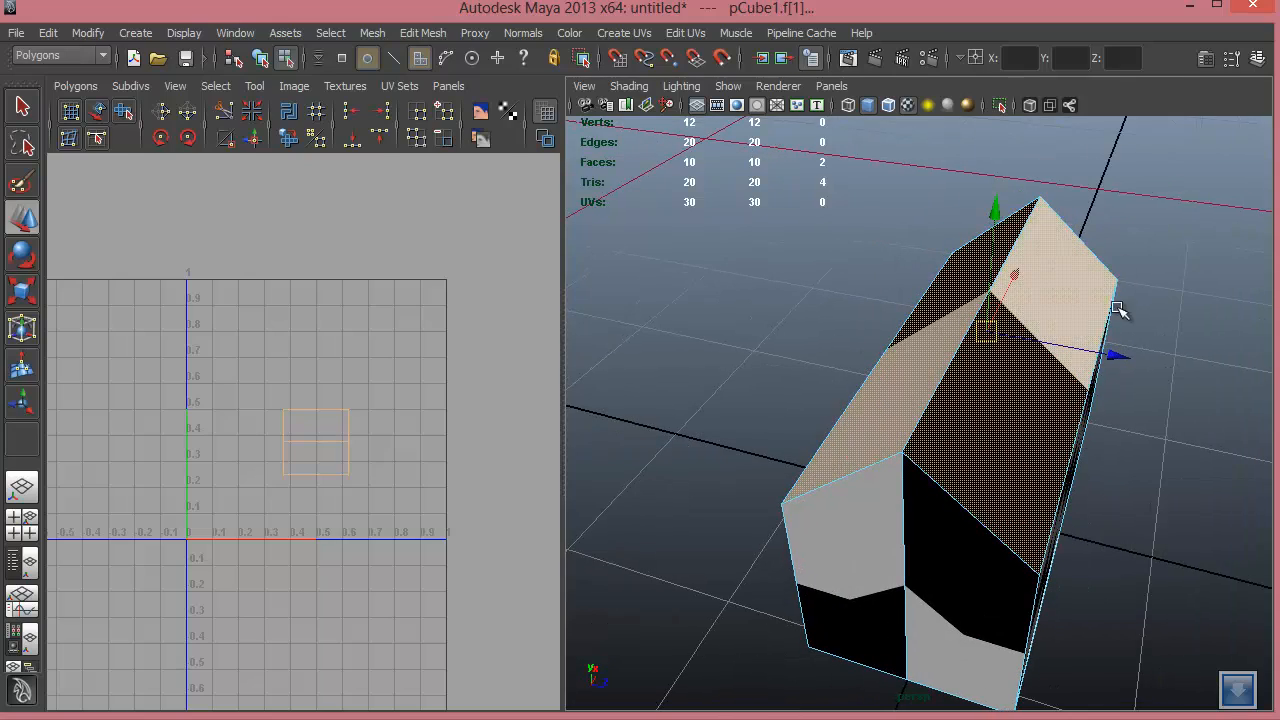
# Examine the slope of the selected roof faces from several angles to judge the best projection direction.
pyautogui.keyDown('alt'); pyautogui.moveTo(1120, 309); pyautogui.dragTo(983, 455); pyautogui.keyUp('alt')
pyautogui.keyDown('alt'); pyautogui.moveTo(894, 434); pyautogui.dragTo(1212, 358); pyautogui.keyUp('alt')
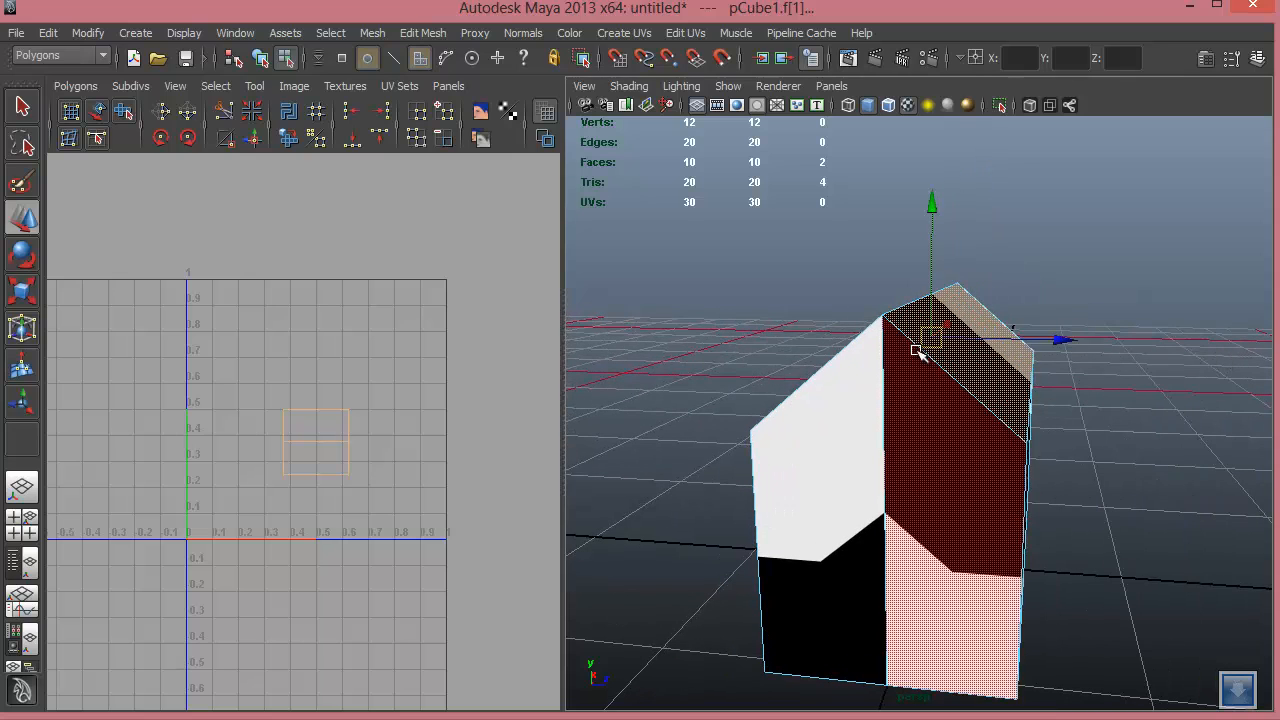
pyautogui.keyDown('alt'); pyautogui.moveTo(988, 366); pyautogui.dragTo(932, 344); pyautogui.keyUp('alt')
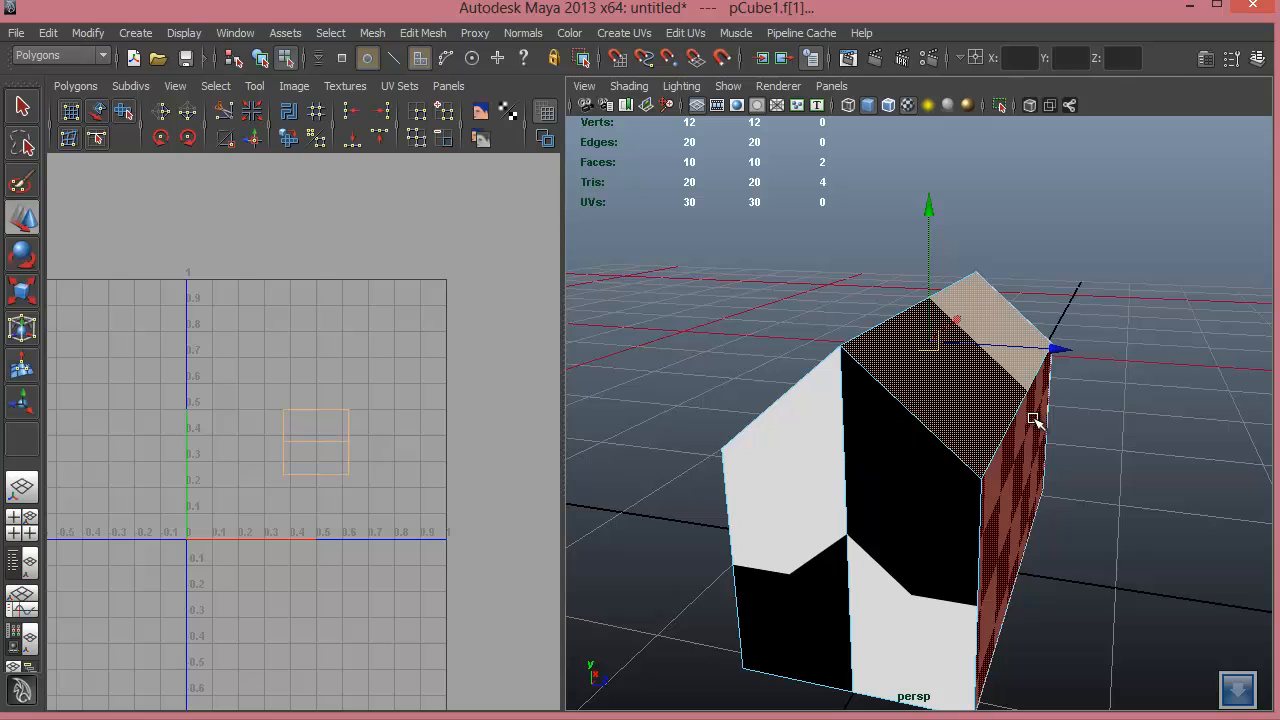
pyautogui.keyDown('alt'); pyautogui.moveTo(973, 438); pyautogui.dragTo(905, 424); pyautogui.keyUp('alt')
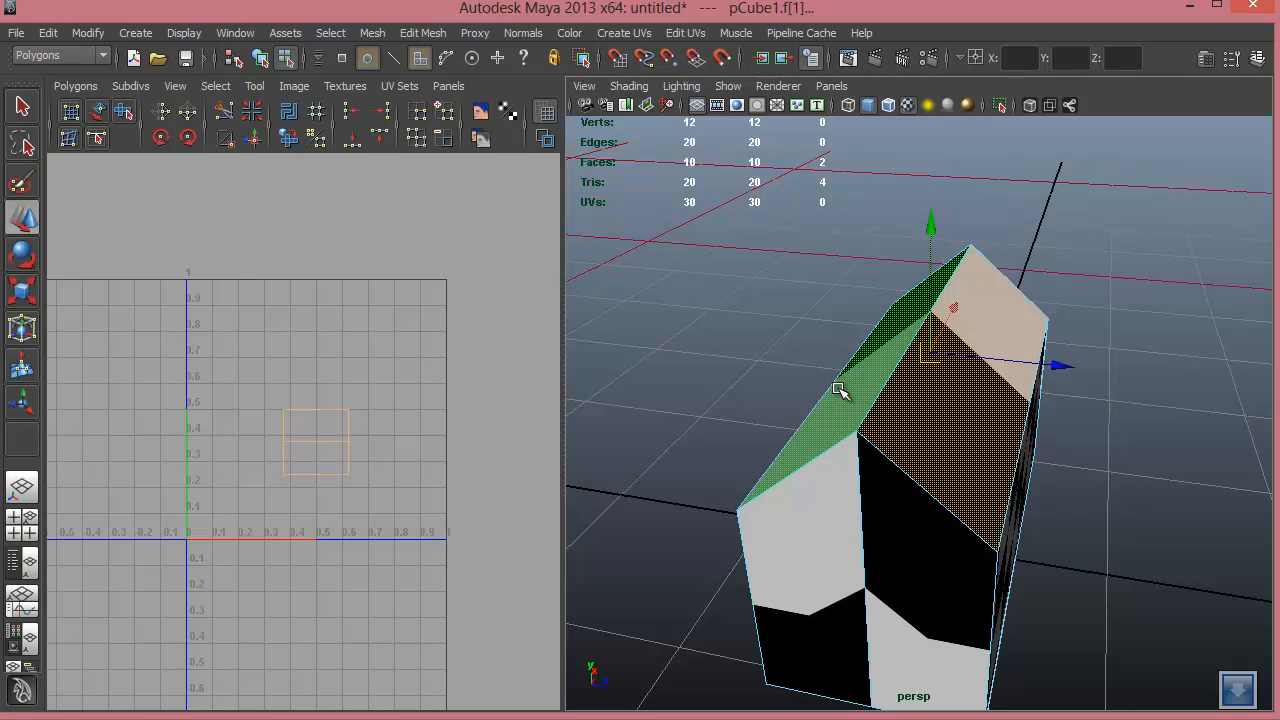
pyautogui.keyDown('alt'); pyautogui.moveTo(986, 380); pyautogui.dragTo(940, 345); pyautogui.keyUp('alt')
pyautogui.keyDown('alt'); pyautogui.moveTo(973, 405); pyautogui.dragTo(943, 251); pyautogui.keyUp('alt')
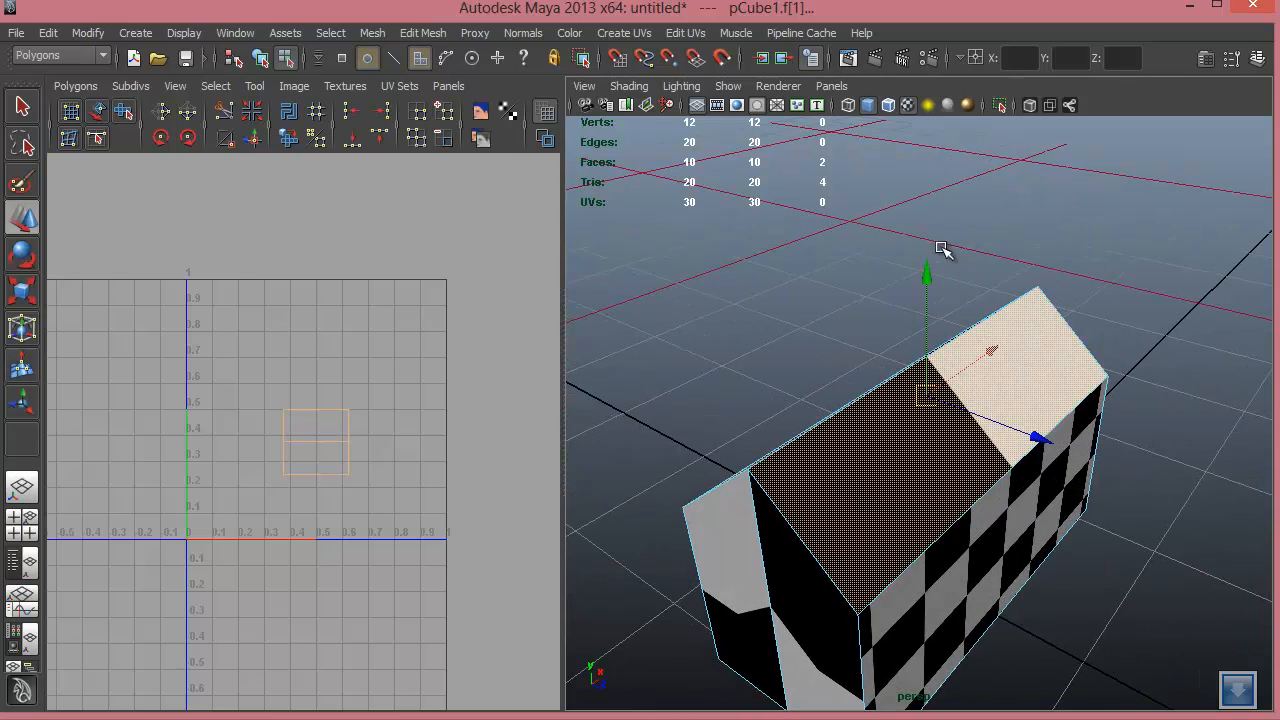
pyautogui.keyDown('alt'); pyautogui.moveTo(924, 440); pyautogui.dragTo(1057, 423); pyautogui.keyUp('alt')
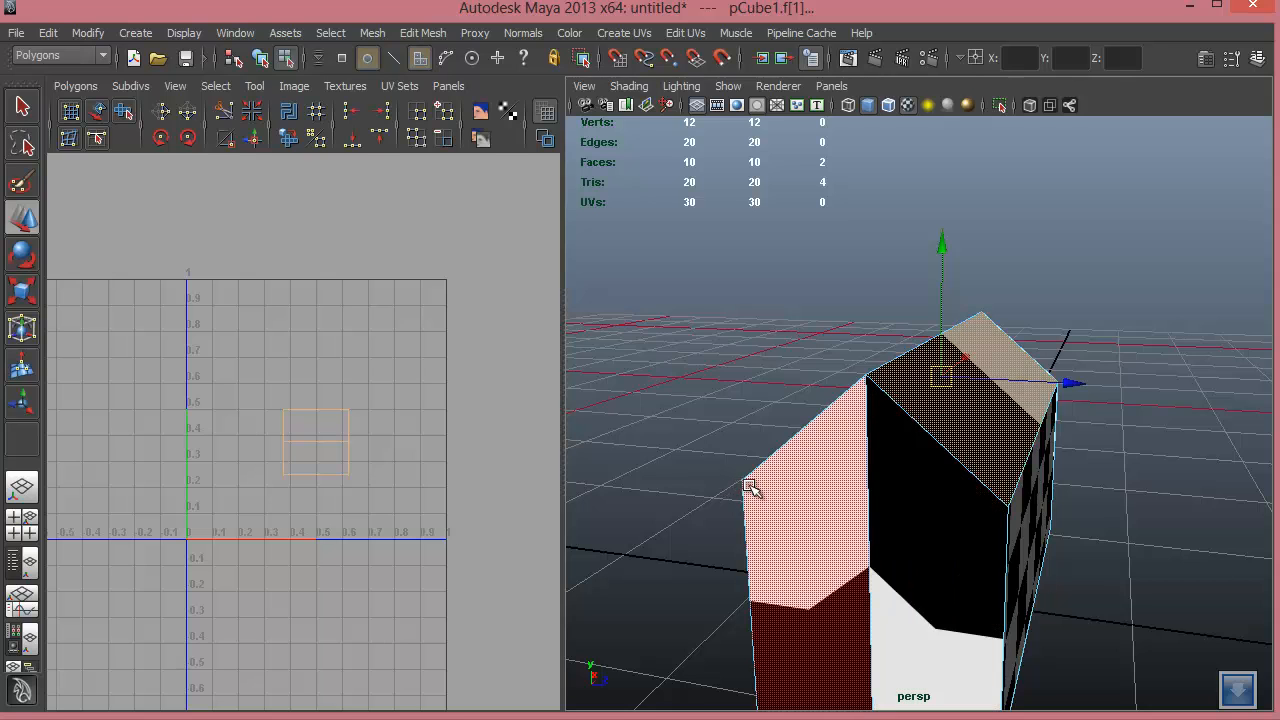
pyautogui.keyDown('alt'); pyautogui.moveTo(1091, 526); pyautogui.dragTo(1033, 533); pyautogui.keyUp('alt')
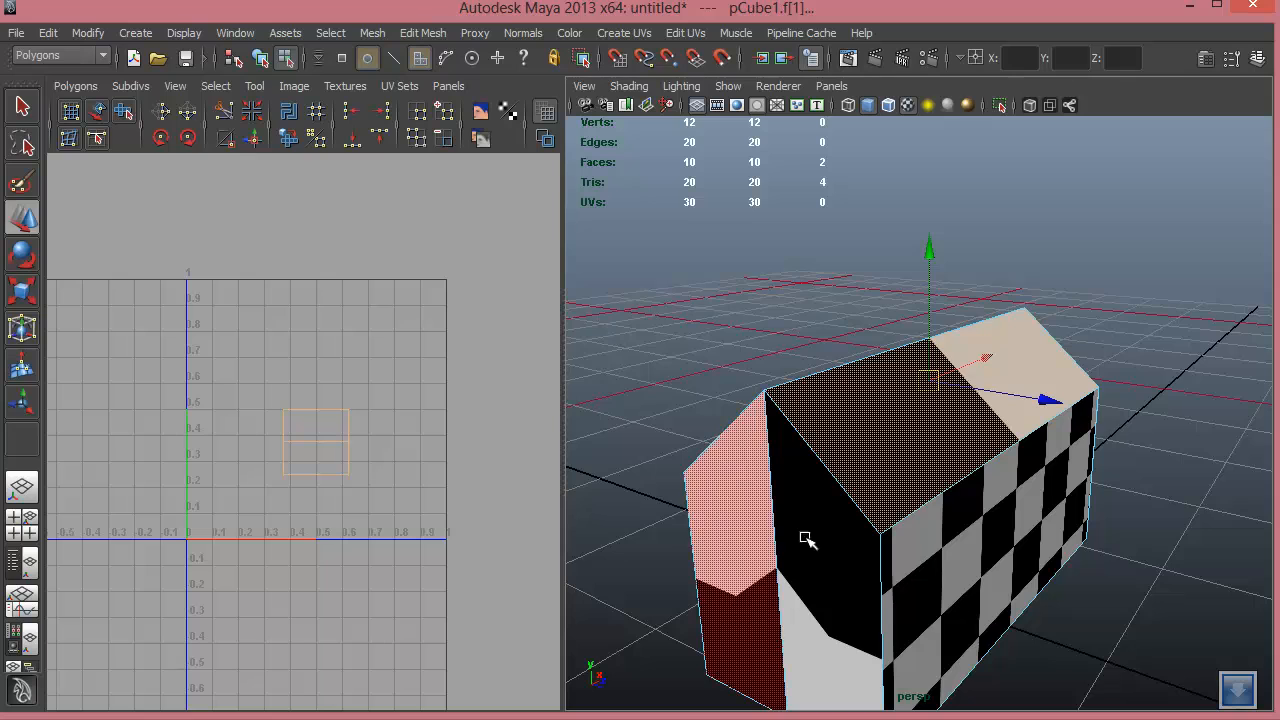
pyautogui.keyDown('alt'); pyautogui.moveTo(809, 537); pyautogui.dragTo(1103, 420); pyautogui.keyUp('alt')
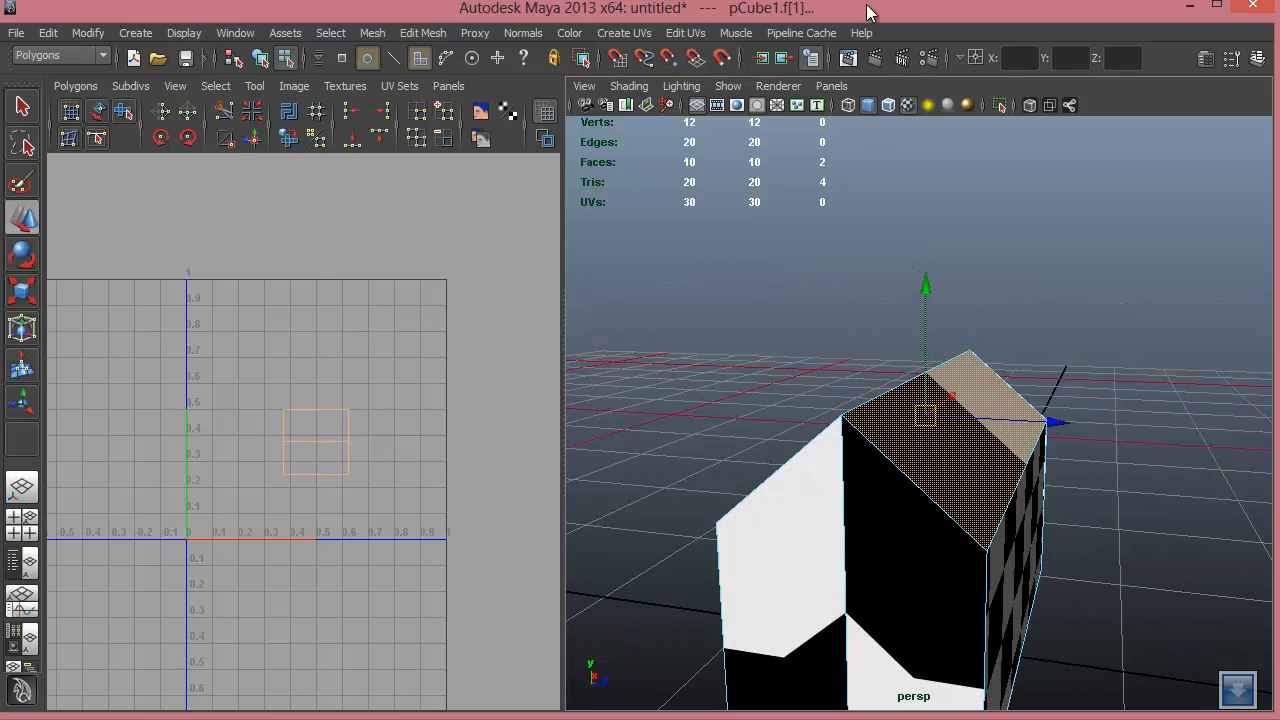
# Apply Planar Mapping to the two selected roof faces and check the projected checks on both slopes.
pyautogui.click(628, 37)
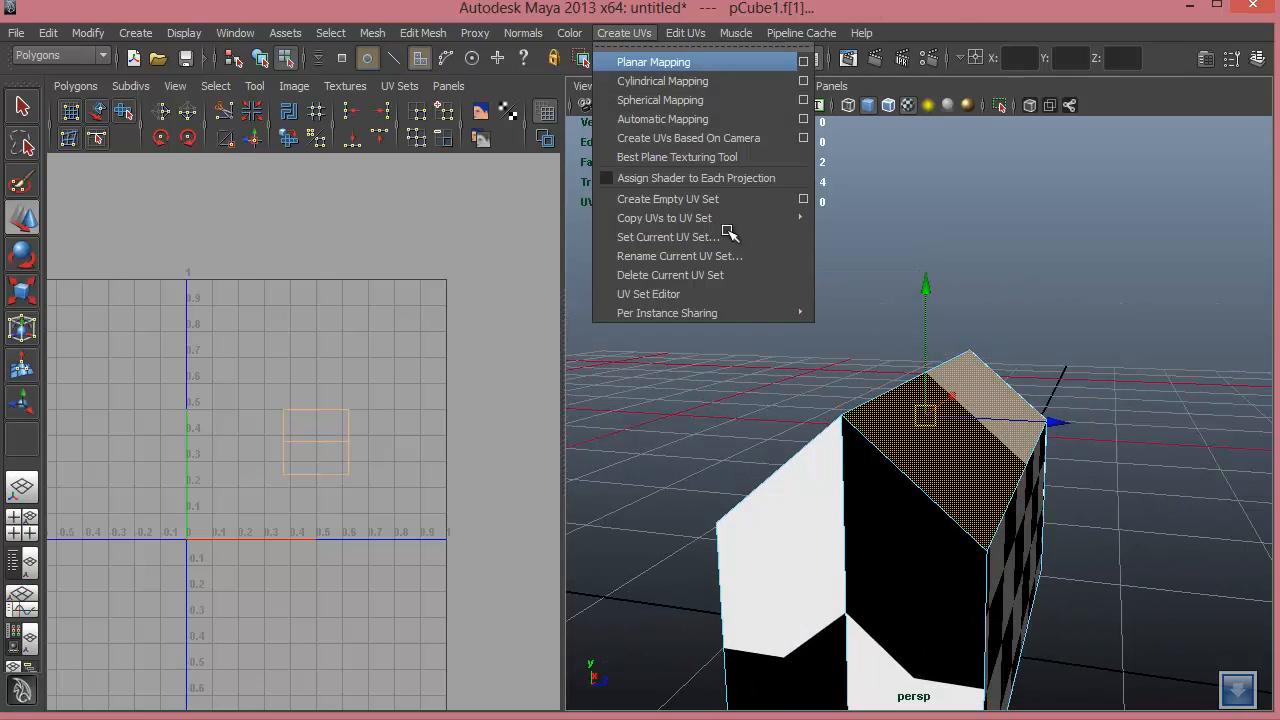
pyautogui.click(1098, 528)
pyautogui.keyDown('alt'); pyautogui.moveTo(1012, 462); pyautogui.dragTo(951, 475); pyautogui.keyUp('alt')
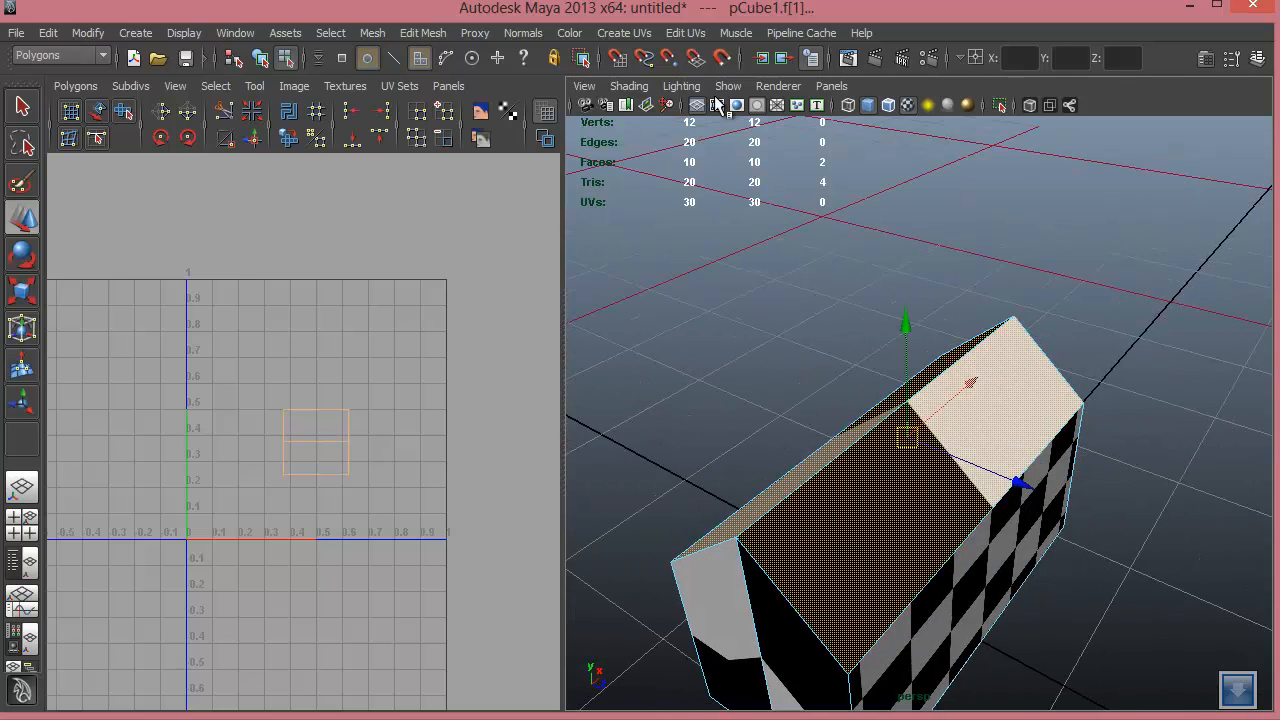
pyautogui.click(698, 36)
pyautogui.moveTo(624, 33)
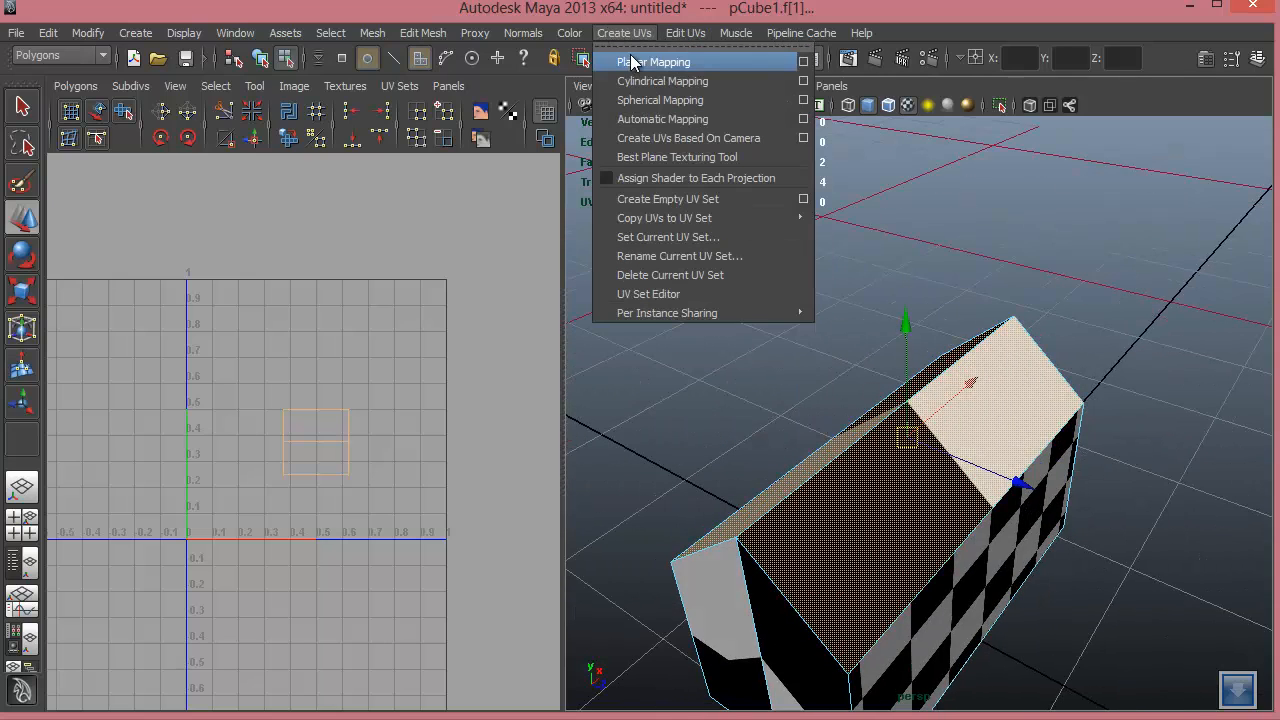
pyautogui.click(706, 62)
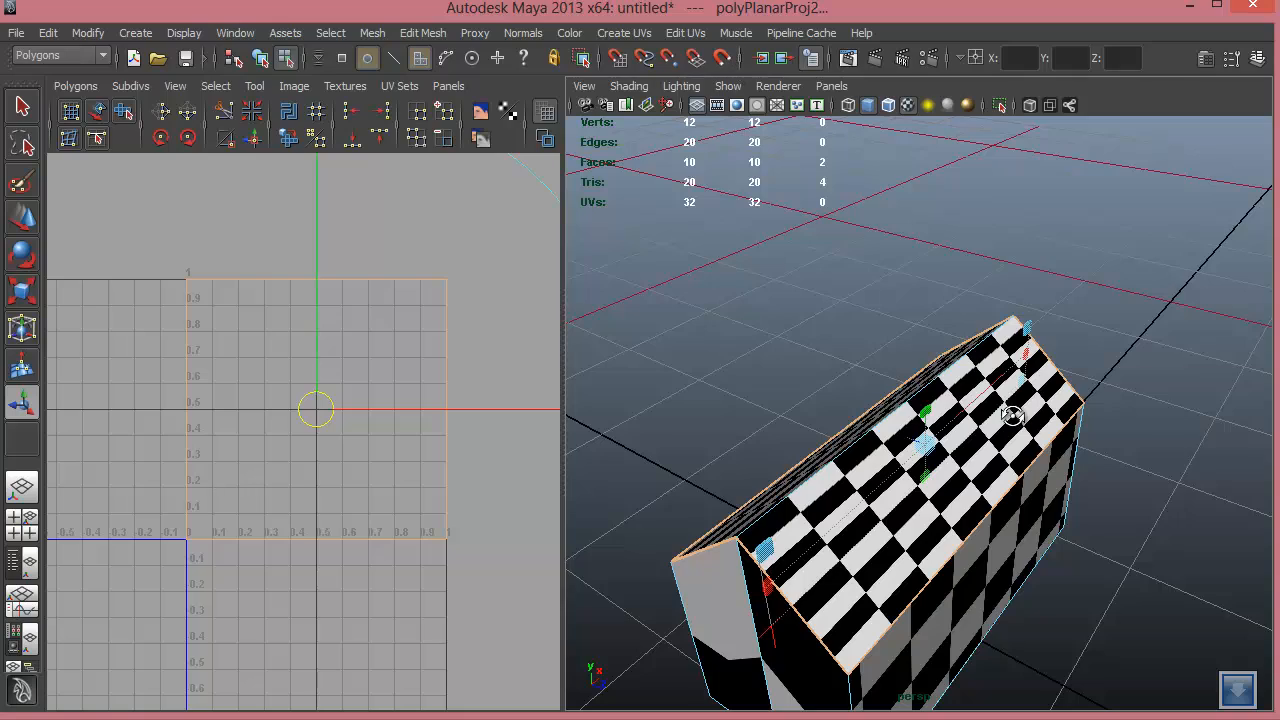
pyautogui.keyDown('alt'); pyautogui.moveTo(1011, 414); pyautogui.dragTo(1075, 372); pyautogui.keyUp('alt')
pyautogui.keyDown('alt'); pyautogui.moveTo(1127, 431); pyautogui.dragTo(1040, 457); pyautogui.keyUp('alt')
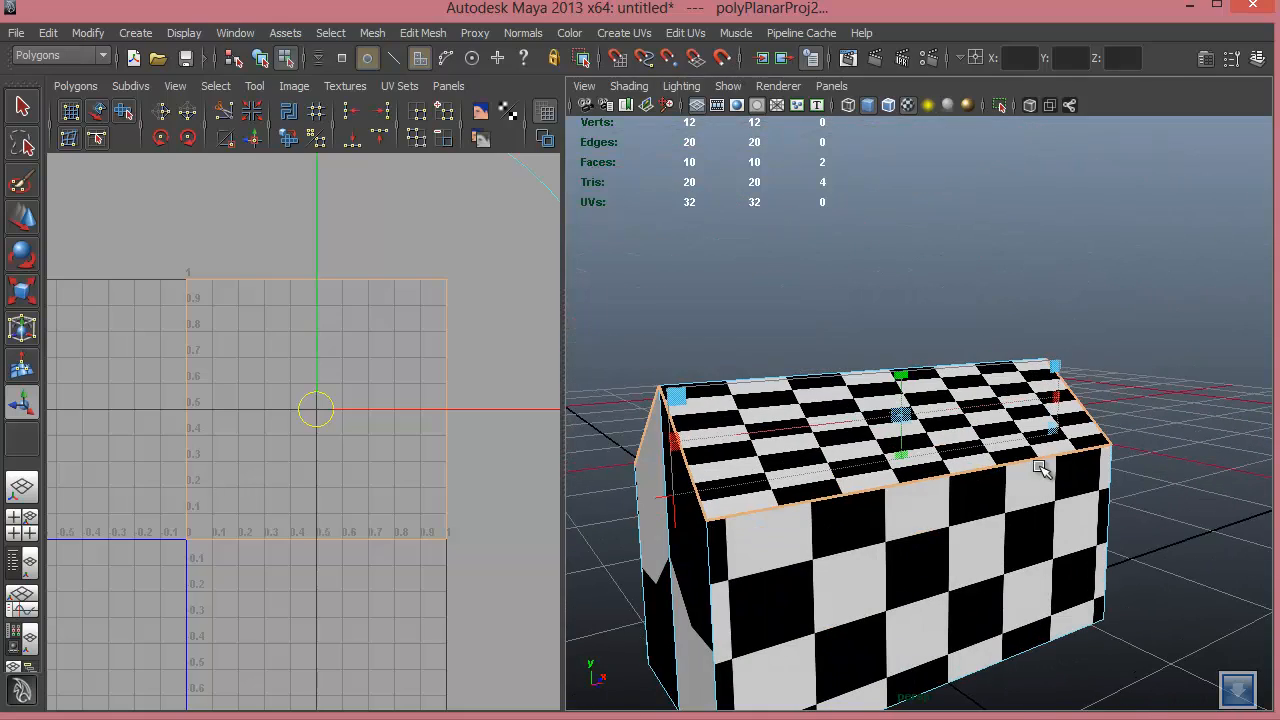
pyautogui.keyDown('alt'); pyautogui.moveTo(758, 390); pyautogui.dragTo(834, 400); pyautogui.keyUp('alt')
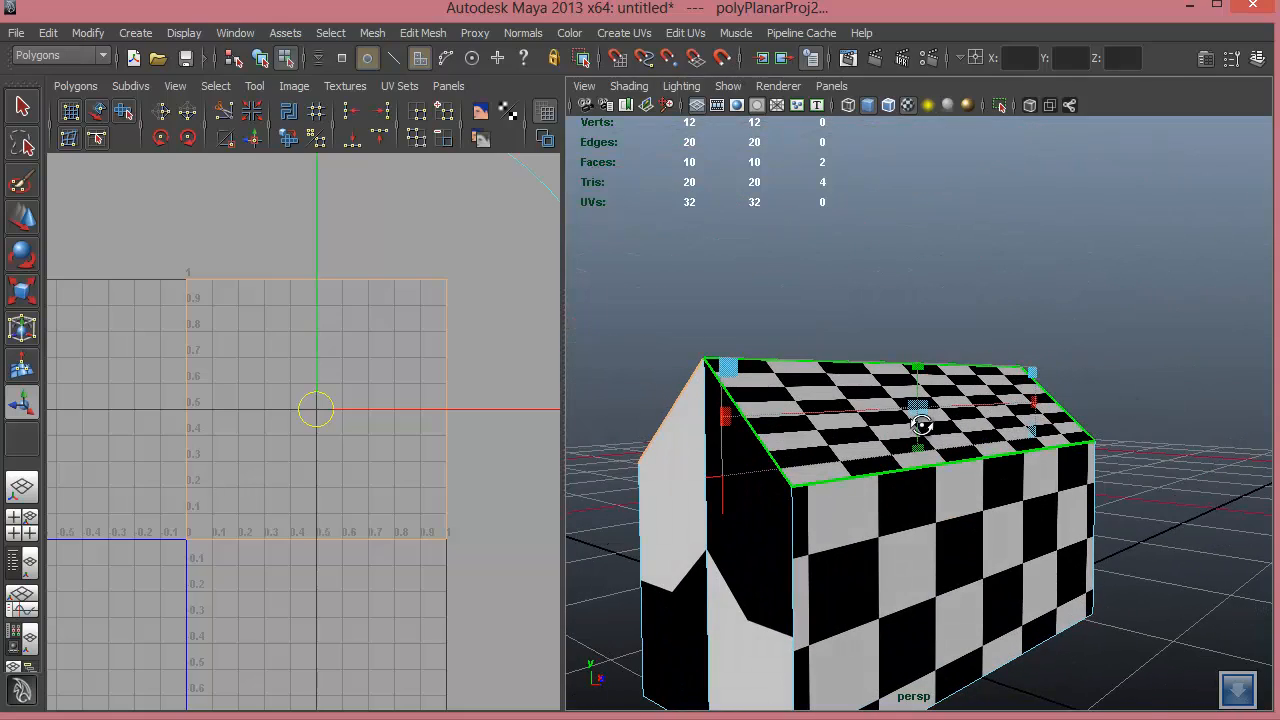
pyautogui.keyDown('alt'); pyautogui.moveTo(920, 414); pyautogui.dragTo(1030, 430); pyautogui.keyUp('alt')
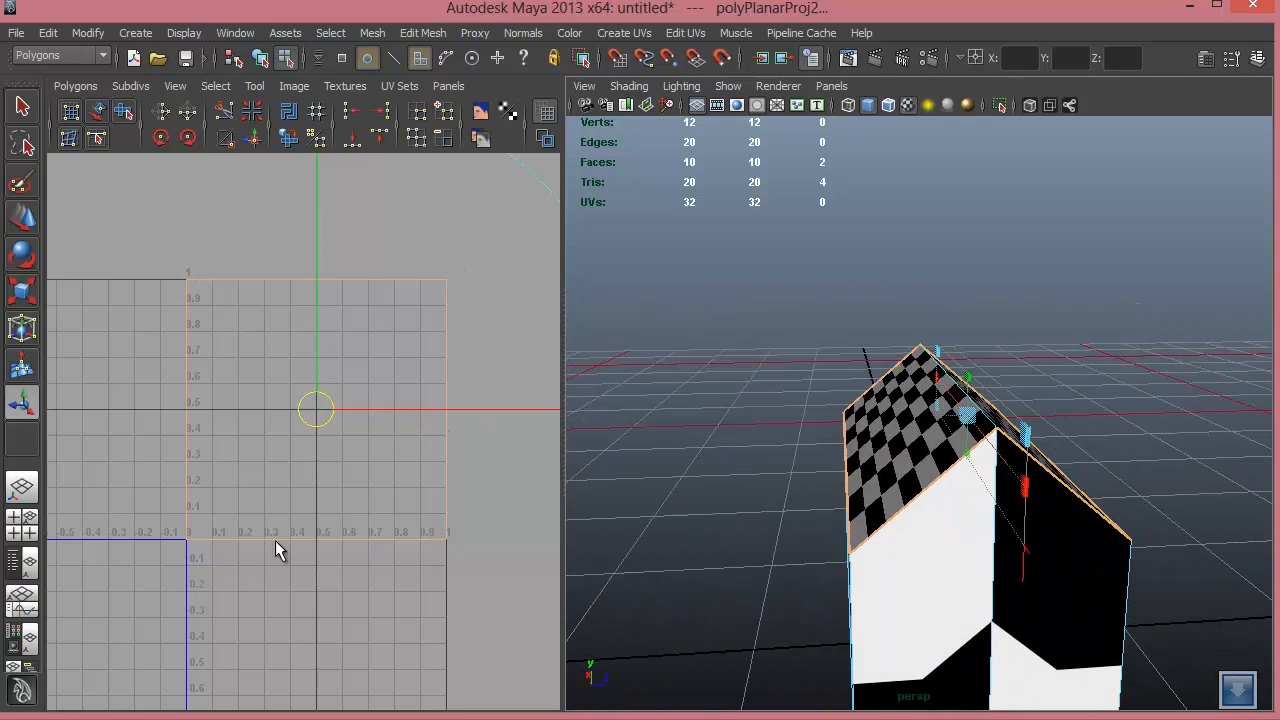
pyautogui.keyDown('alt'); pyautogui.moveTo(957, 491); pyautogui.dragTo(781, 494); pyautogui.keyUp('alt')
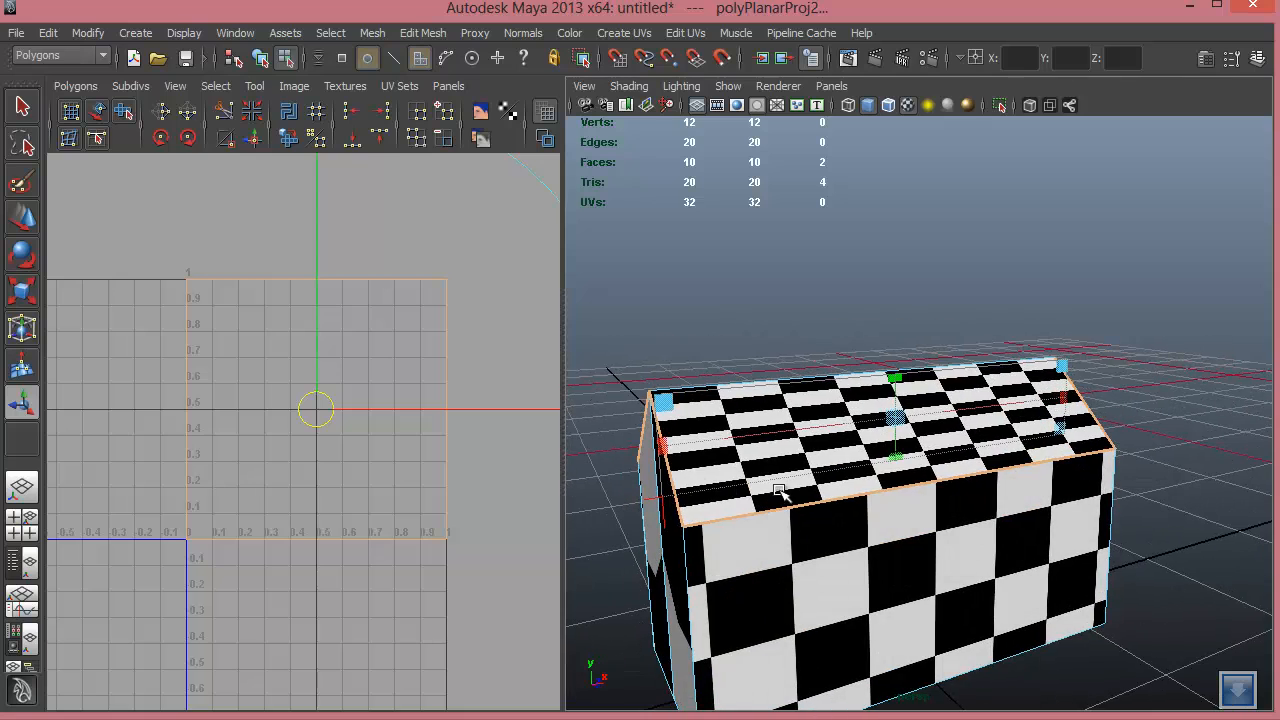
pyautogui.keyDown('alt'); pyautogui.moveTo(355, 440); pyautogui.dragTo(243, 442, button='right'); pyautogui.keyUp('alt')
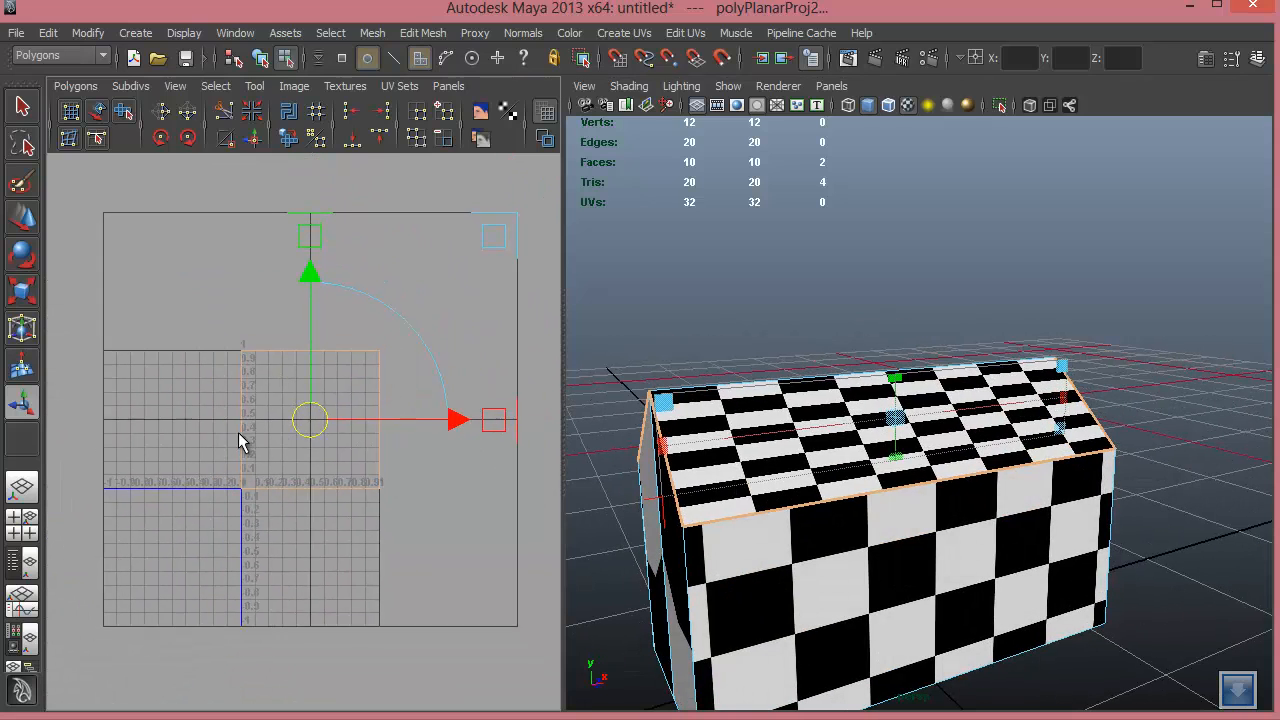
pyautogui.click(22, 290)
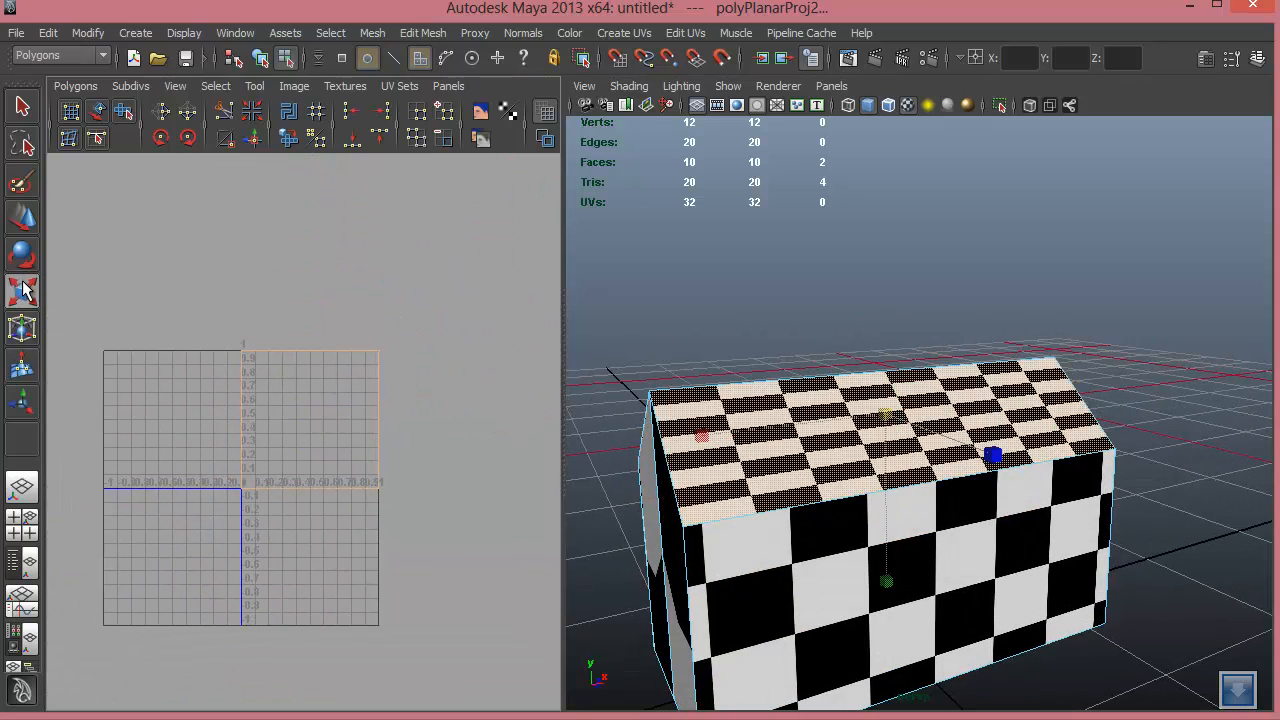
pyautogui.click(21, 404)
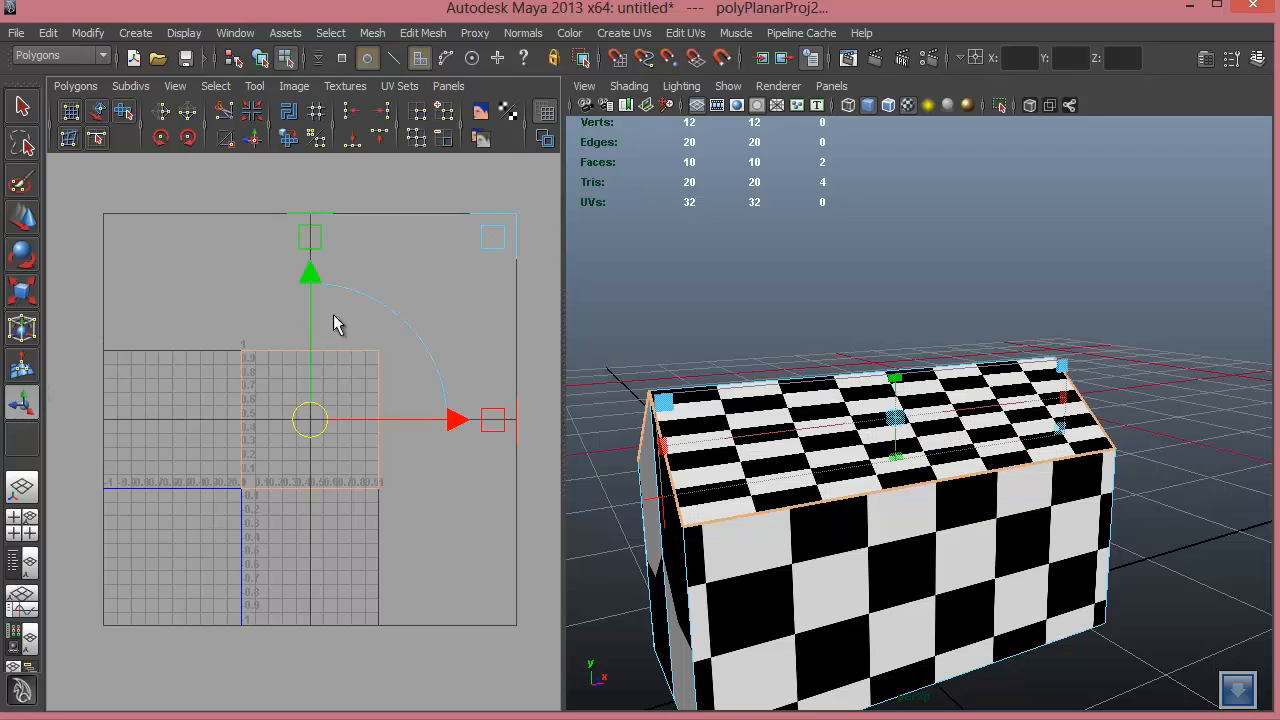
pyautogui.moveTo(505, 240); pyautogui.dragTo(417, 362)
pyautogui.moveTo(421, 413); pyautogui.dragTo(425, 358)
# Select all the roof's UVs and scale them to about 0.93 wide by 0.27 high, so the roof checks match the walls' checks.
pyautogui.moveTo(439, 320); pyautogui.dragTo(509, 314, button='right')
pyautogui.moveTo(353, 372); pyautogui.dragTo(193, 517)
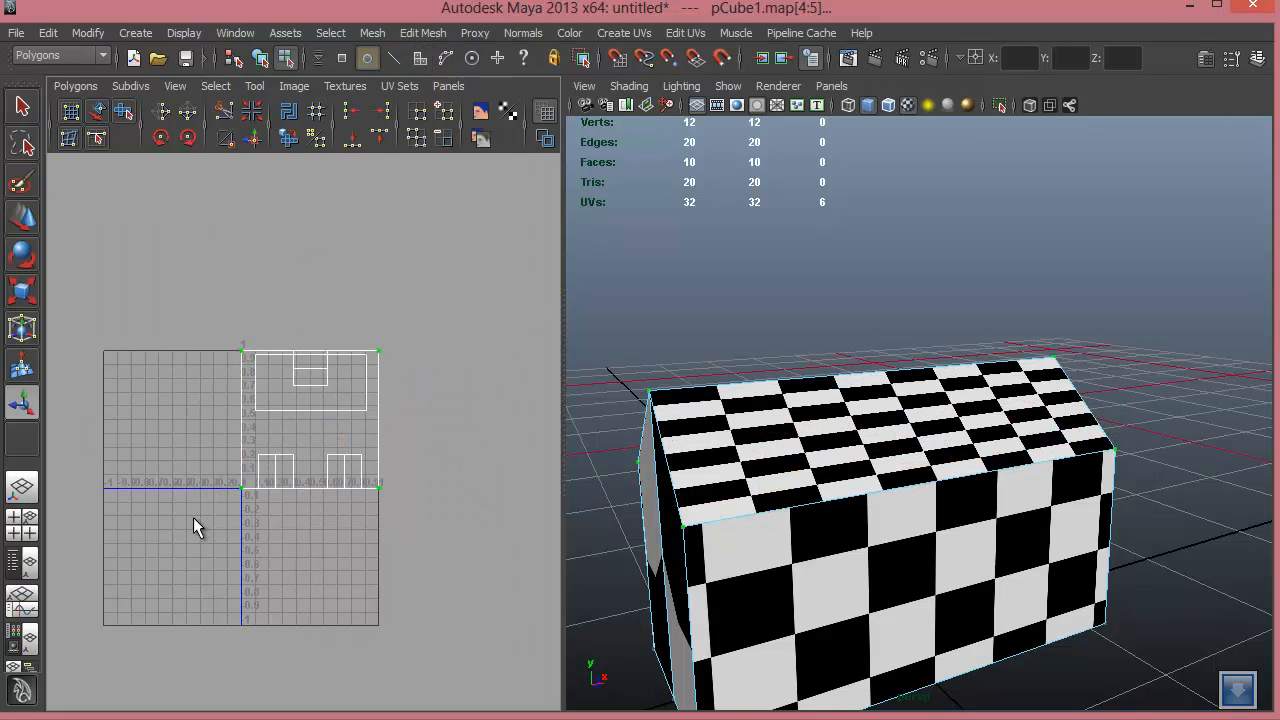
pyautogui.click(22, 289)
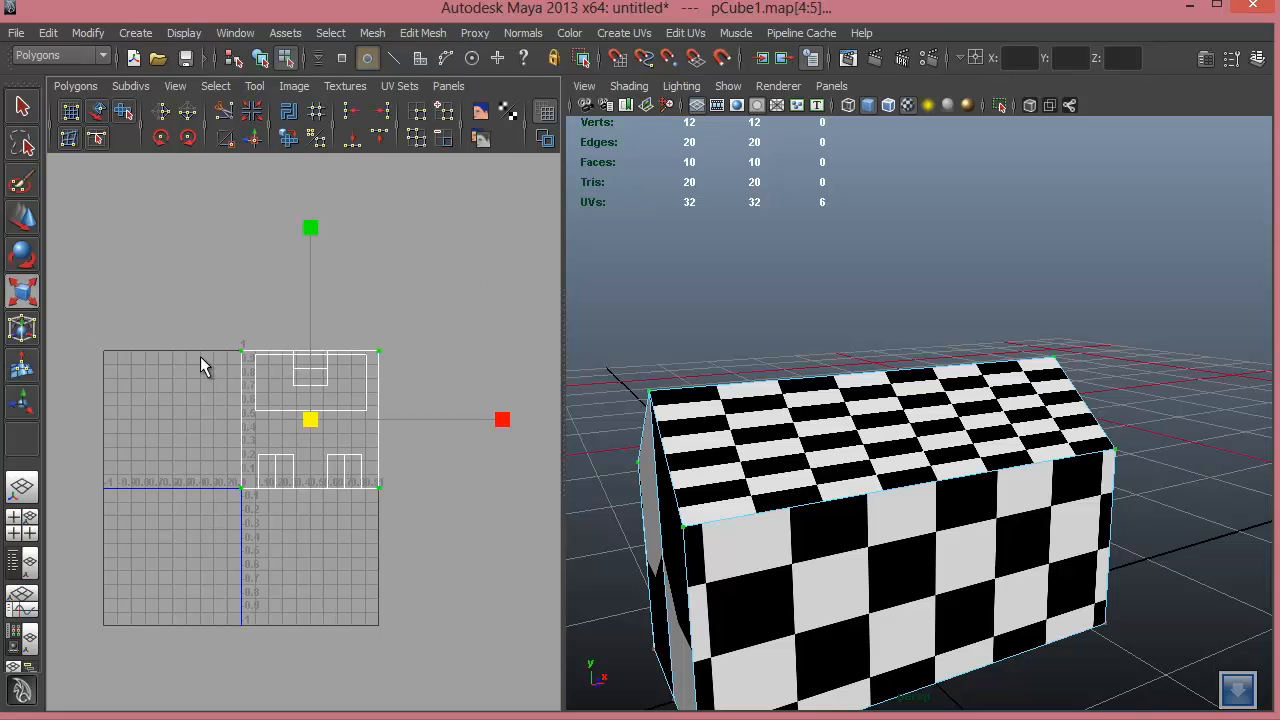
pyautogui.moveTo(308, 425); pyautogui.dragTo(240, 454)
pyautogui.moveTo(310, 232); pyautogui.dragTo(302, 366)
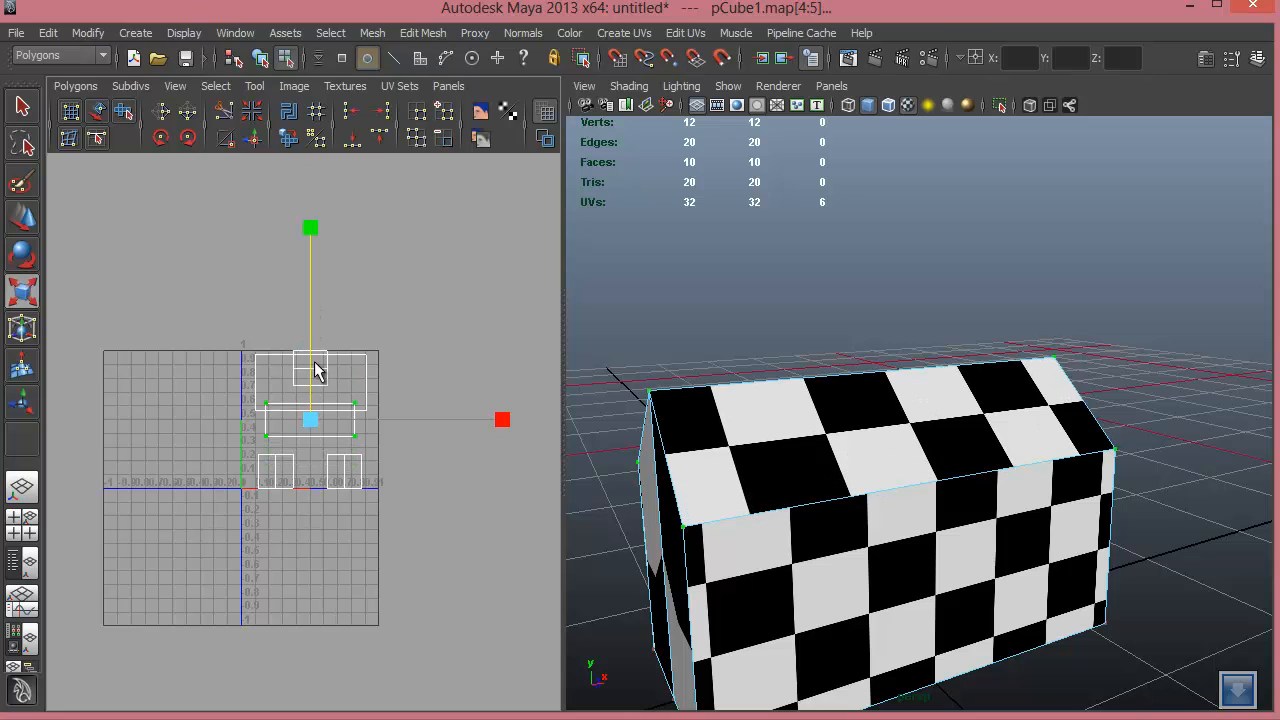
pyautogui.moveTo(311, 428); pyautogui.dragTo(395, 383)
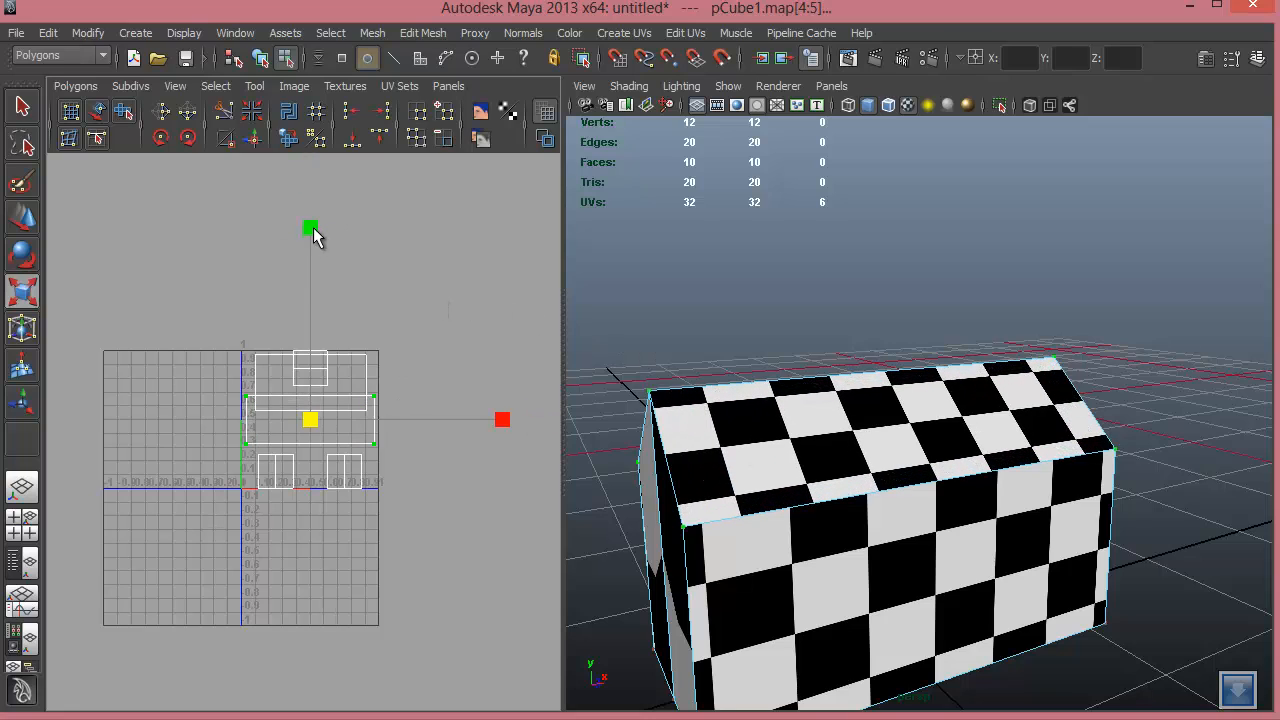
pyautogui.moveTo(313, 235); pyautogui.dragTo(328, 269)
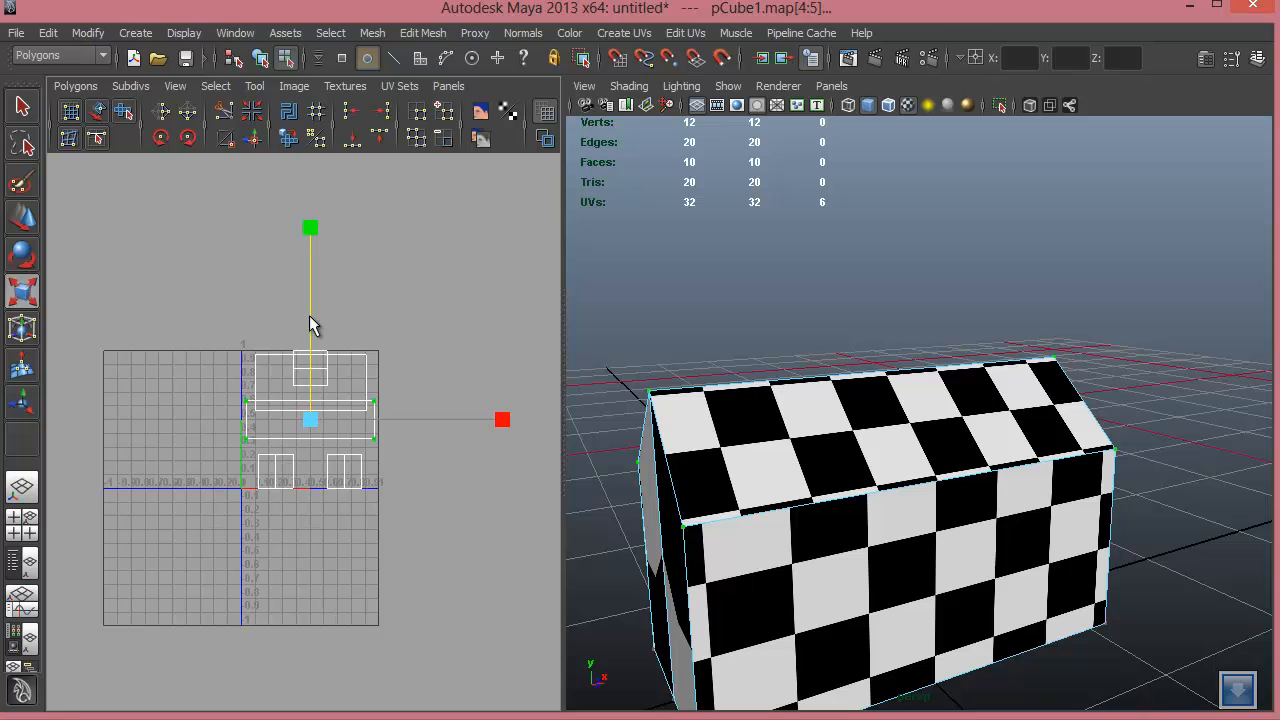
# Move the roof's UV shell down about 0.1 to just below the long walls' shell and scale it uniformly to about 0.82 wide.
pyautogui.click(36, 229)
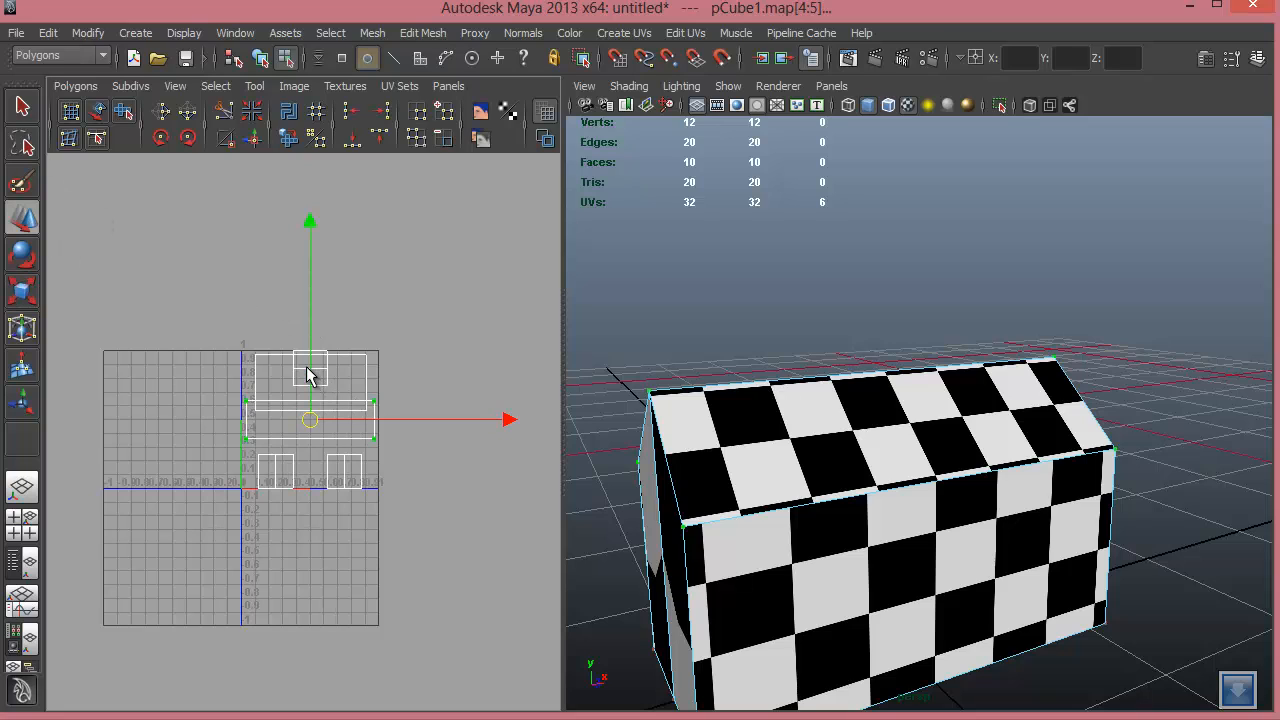
pyautogui.moveTo(310, 376); pyautogui.dragTo(310, 390, button='middle')
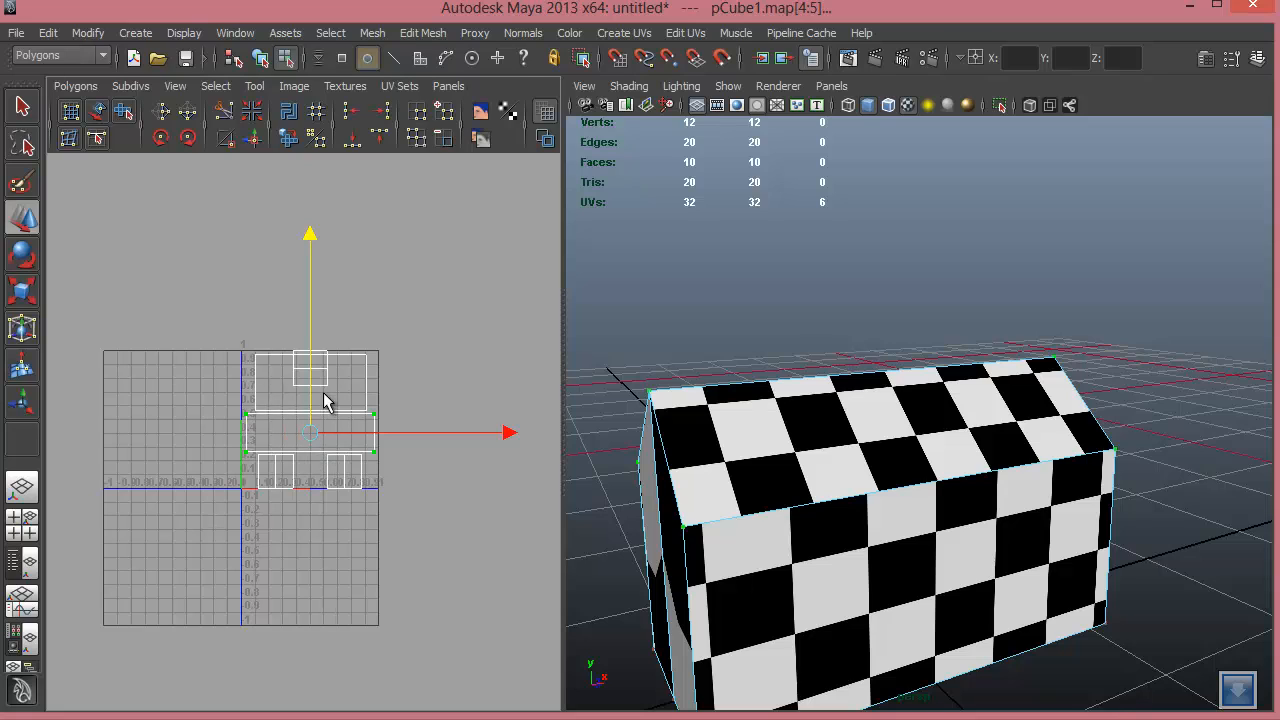
pyautogui.click(24, 291)
pyautogui.moveTo(320, 436); pyautogui.dragTo(287, 460, button='middle')
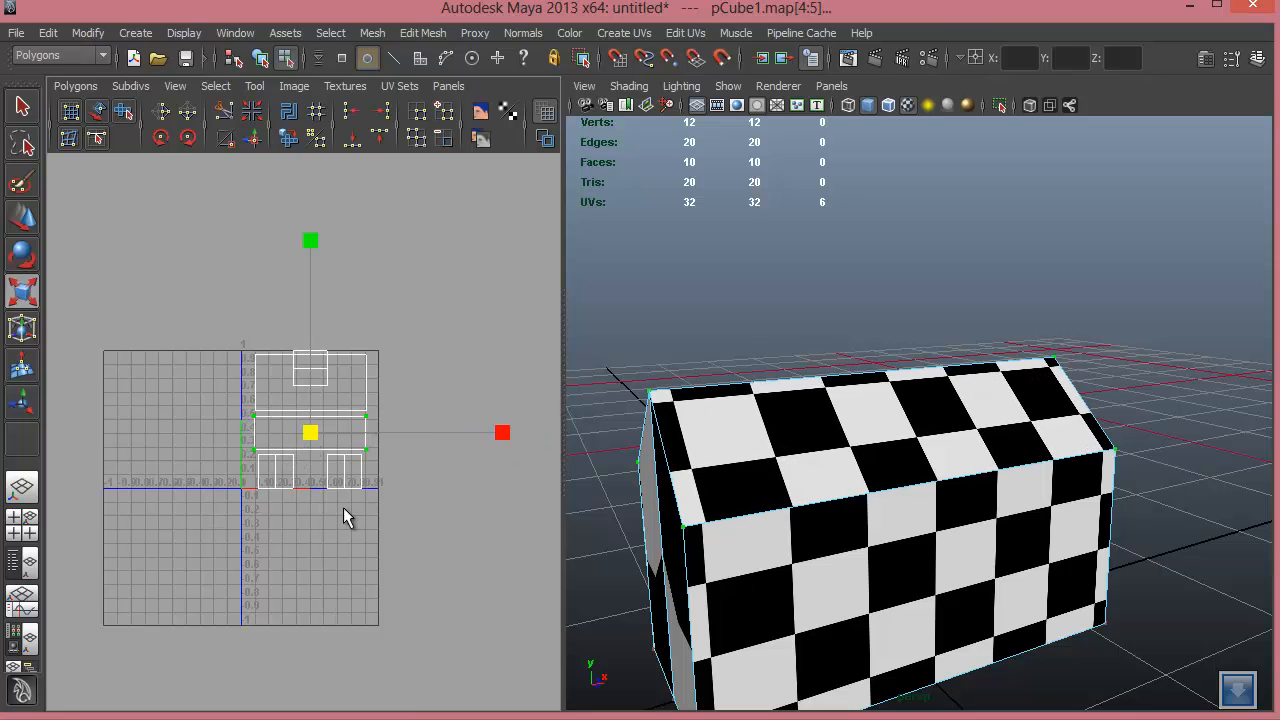
# Fine-tune the roof shell's uniform scale to about 0.81 wide by 0.24 high, so its sides line up with the wall shell above.
pyautogui.keyDown('alt'); pyautogui.moveTo(364, 508); pyautogui.dragTo(362, 463, button='middle'); pyautogui.keyUp('alt')
pyautogui.keyDown('alt'); pyautogui.moveTo(351, 480); pyautogui.dragTo(537, 534, button='right'); pyautogui.keyUp('alt')
pyautogui.keyDown('alt'); pyautogui.moveTo(433, 511); pyautogui.dragTo(427, 535, button='middle'); pyautogui.keyUp('alt')
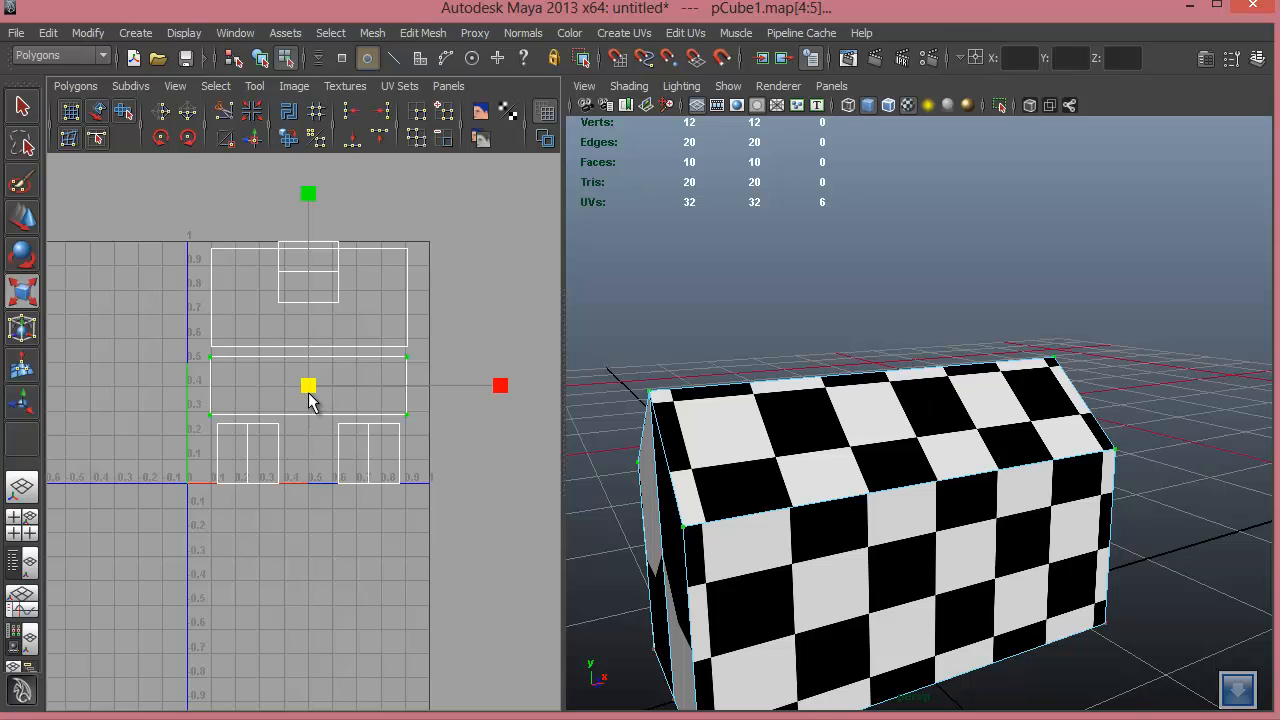
pyautogui.moveTo(310, 390); pyautogui.dragTo(322, 385)
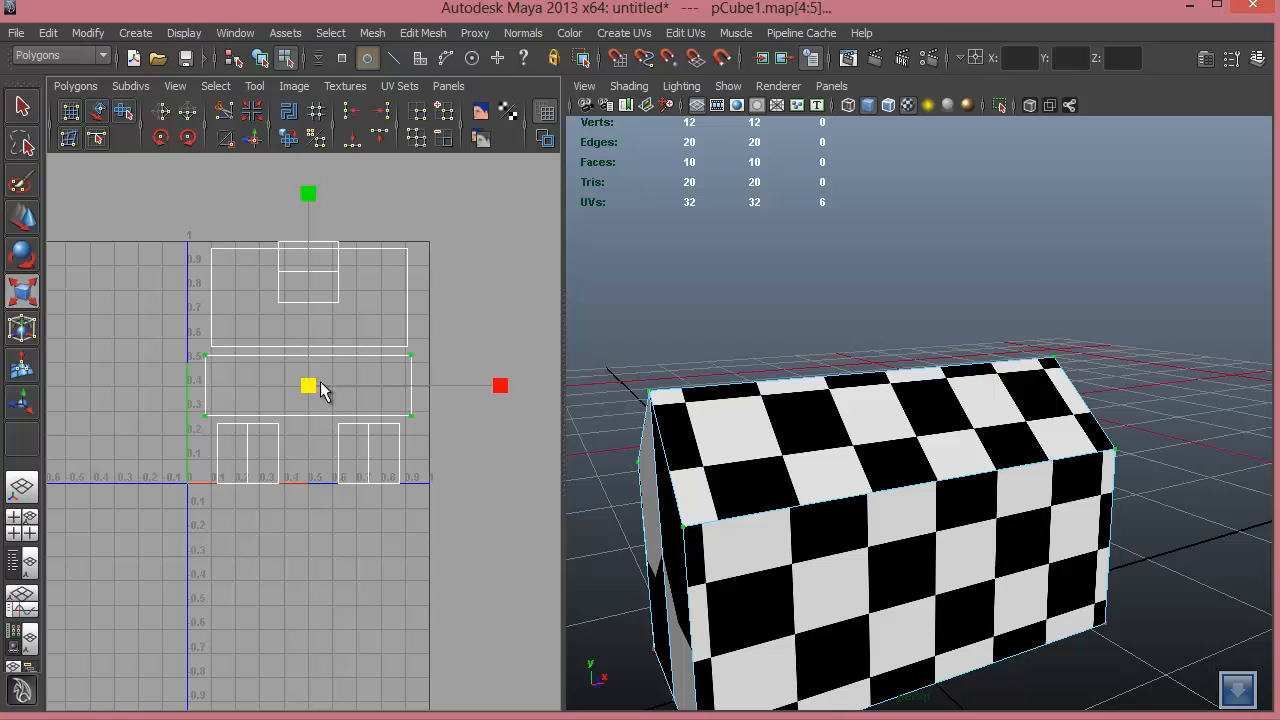
pyautogui.click(22, 222)
pyautogui.moveTo(388, 392); pyautogui.dragTo(391, 383)
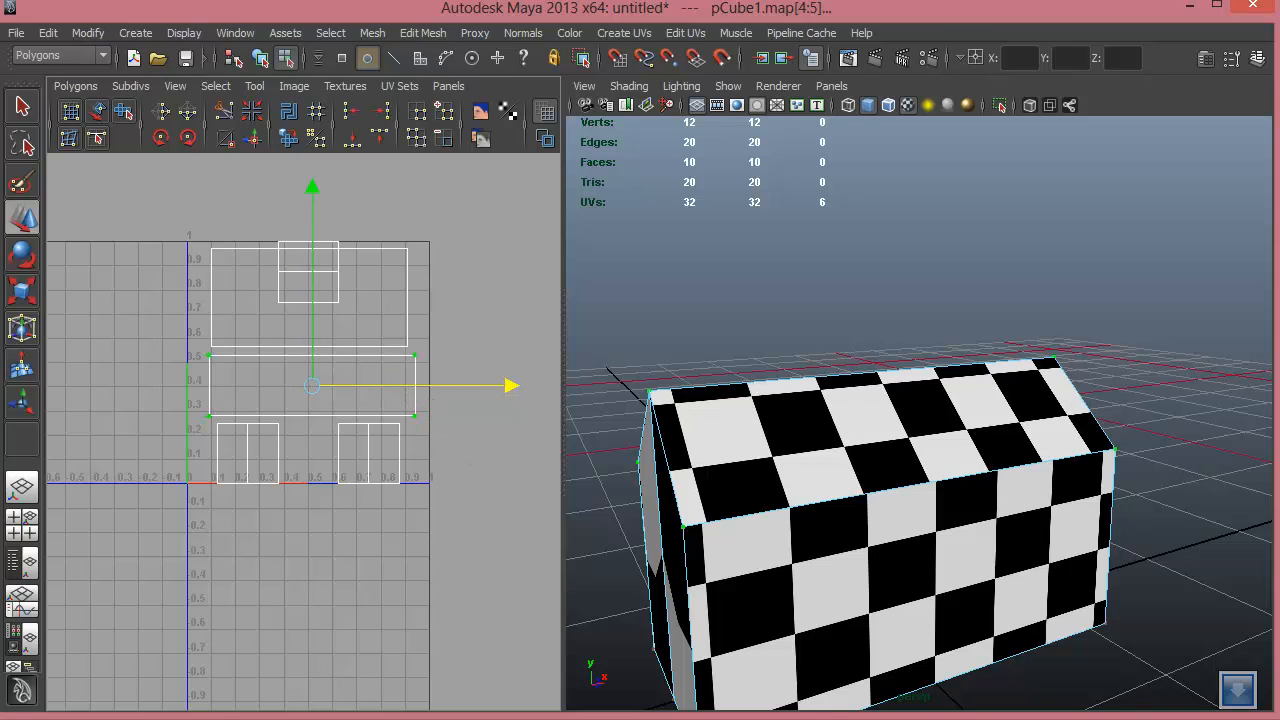
pyautogui.click(16, 294)
pyautogui.moveTo(309, 393); pyautogui.dragTo(378, 392)
pyautogui.click(28, 224)
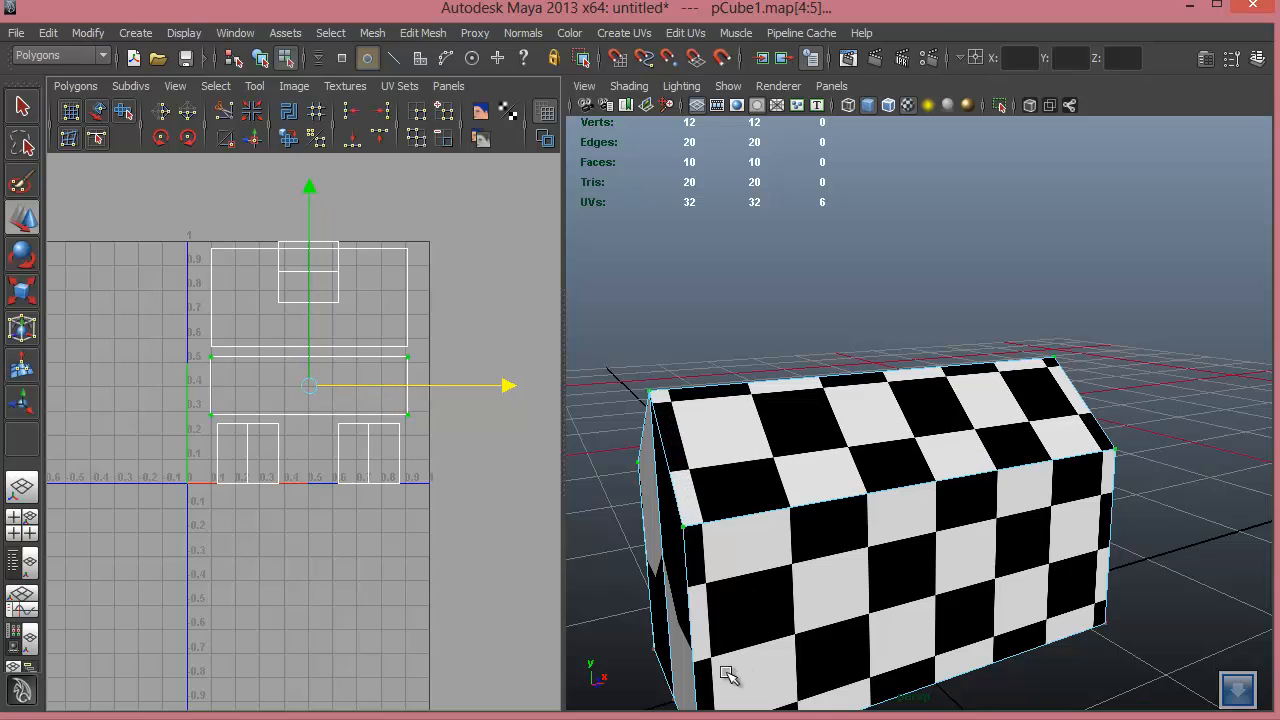
# Compare the checks on the roof and long wall, and inspect how the checks fall on the gable end.
pyautogui.keyDown('alt'); pyautogui.moveTo(740, 560); pyautogui.dragTo(971, 540); pyautogui.keyUp('alt')
pyautogui.keyDown('alt'); pyautogui.moveTo(971, 540); pyautogui.dragTo(833, 524, button='right'); pyautogui.keyUp('alt')
pyautogui.moveTo(833, 524)
pyautogui.keyDown('alt'); pyautogui.mouseDown()
pyautogui.moveTo(773, 570)
pyautogui.moveTo(838, 554)
pyautogui.moveTo(829, 514)
pyautogui.moveTo(832, 538)
pyautogui.mouseUp(); pyautogui.keyUp('alt')
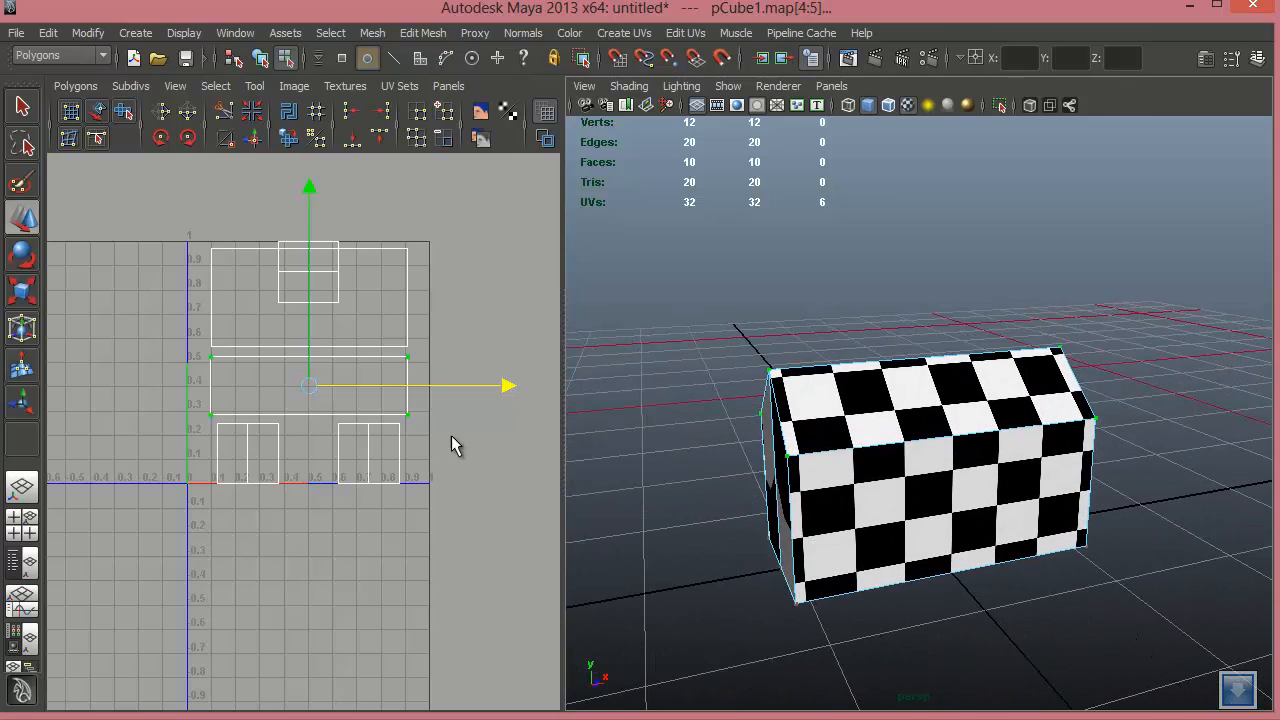
pyautogui.keyDown('alt'); pyautogui.moveTo(310, 431); pyautogui.dragTo(326, 437, button='middle'); pyautogui.keyUp('alt')
pyautogui.keyDown('alt'); pyautogui.moveTo(326, 437); pyautogui.dragTo(341, 468, button='right'); pyautogui.keyUp('alt')
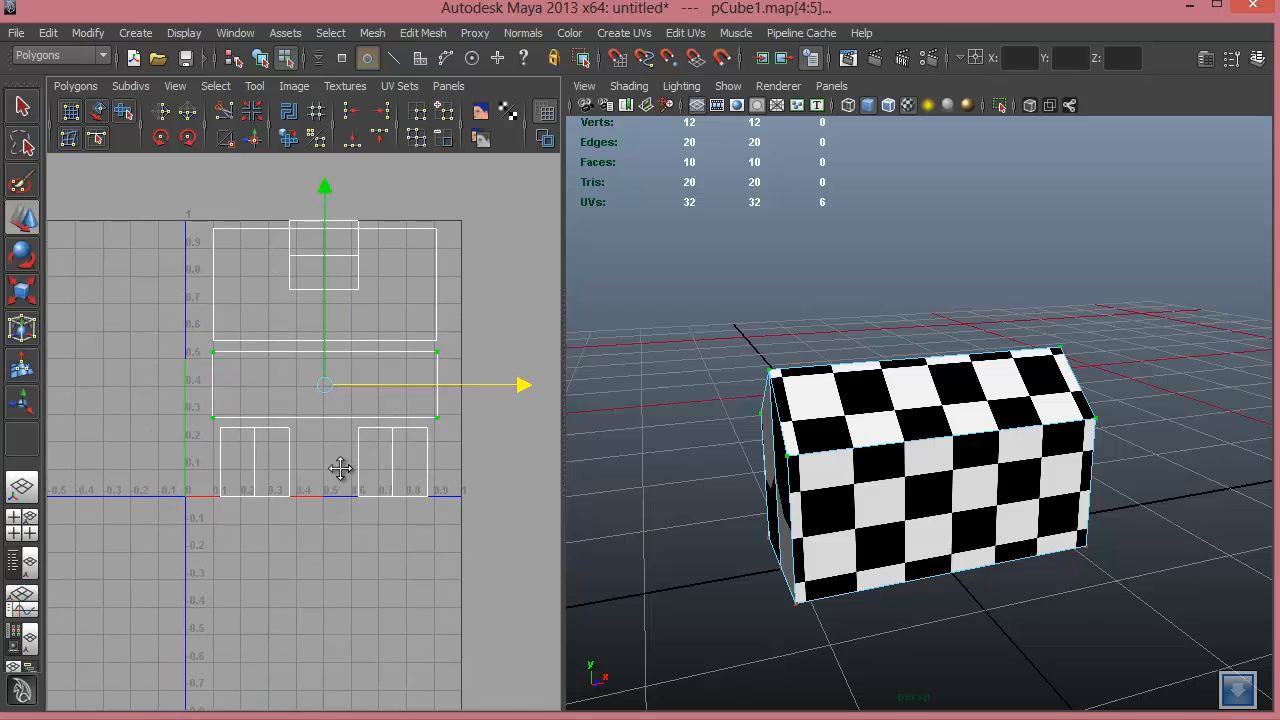
pyautogui.keyDown('alt'); pyautogui.moveTo(880, 522); pyautogui.dragTo(863, 497); pyautogui.keyUp('alt')
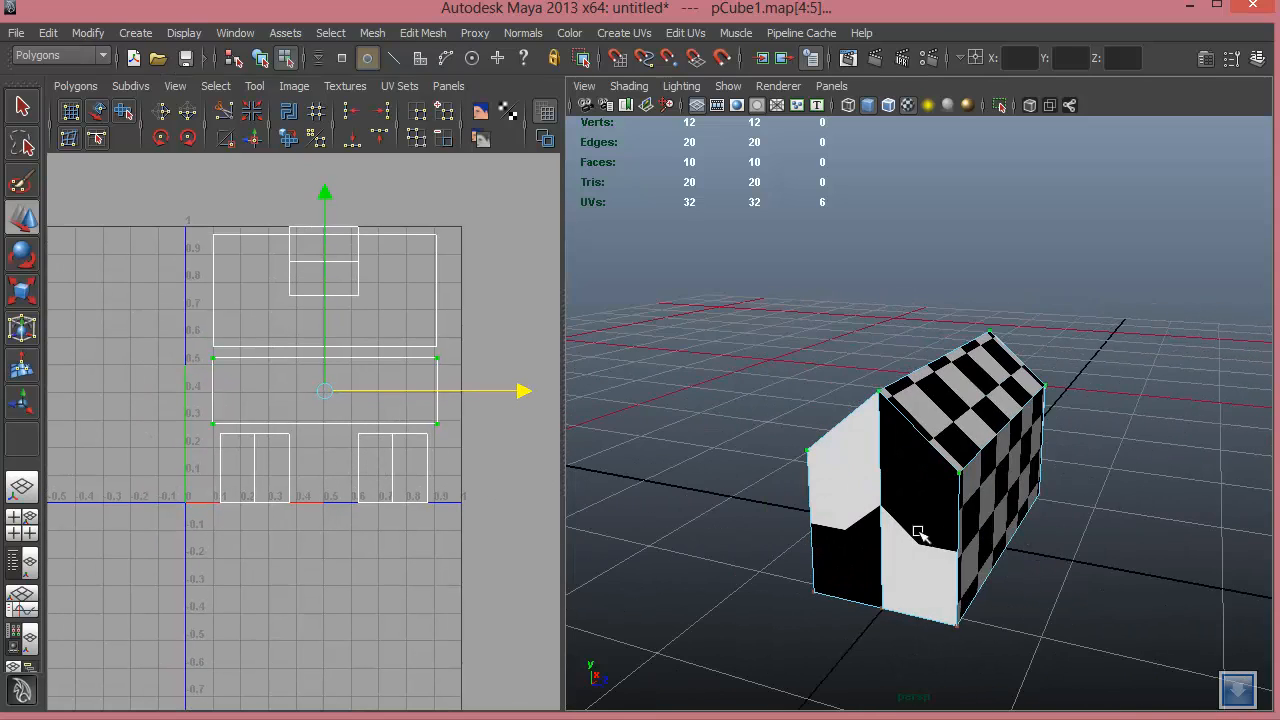
pyautogui.keyDown('alt'); pyautogui.moveTo(920, 533); pyautogui.dragTo(857, 480); pyautogui.keyUp('alt')
# Switch to face selection and select all four faces that form the house's two gable ends.
pyautogui.moveTo(873, 377); pyautogui.dragTo(828, 487, button='right')
pyautogui.rightClick(918, 447)
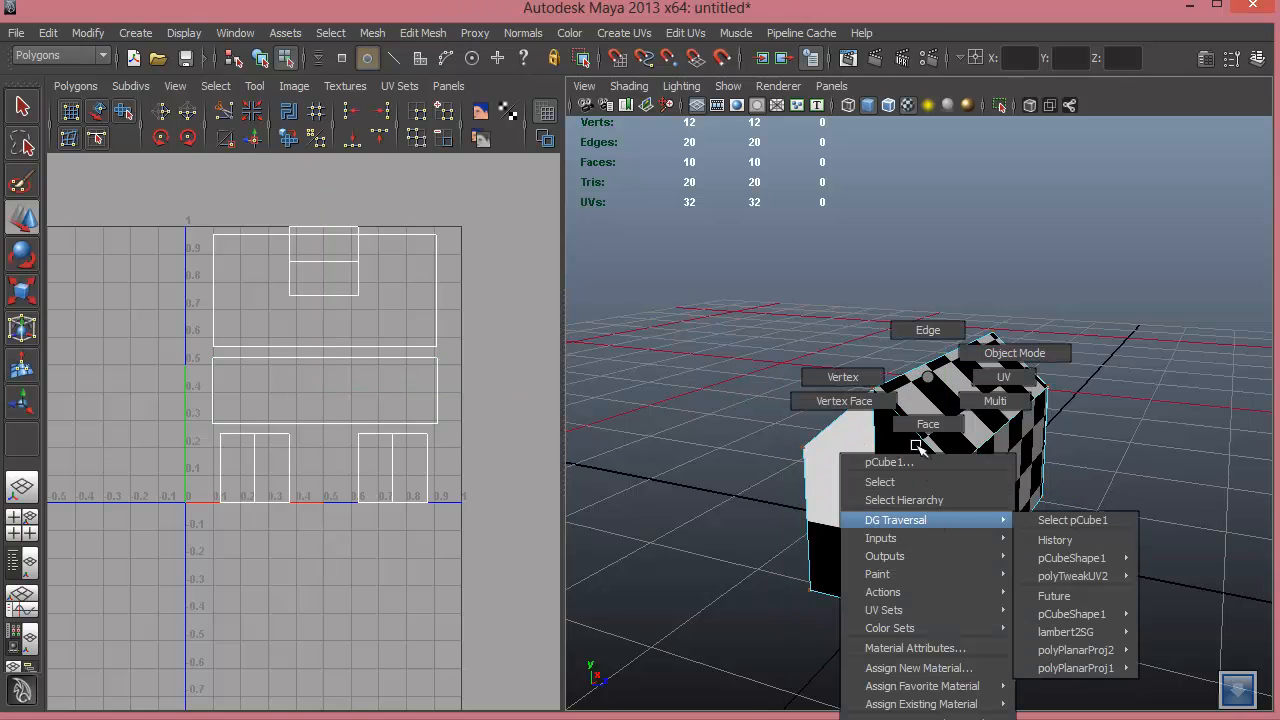
pyautogui.click(890, 483)
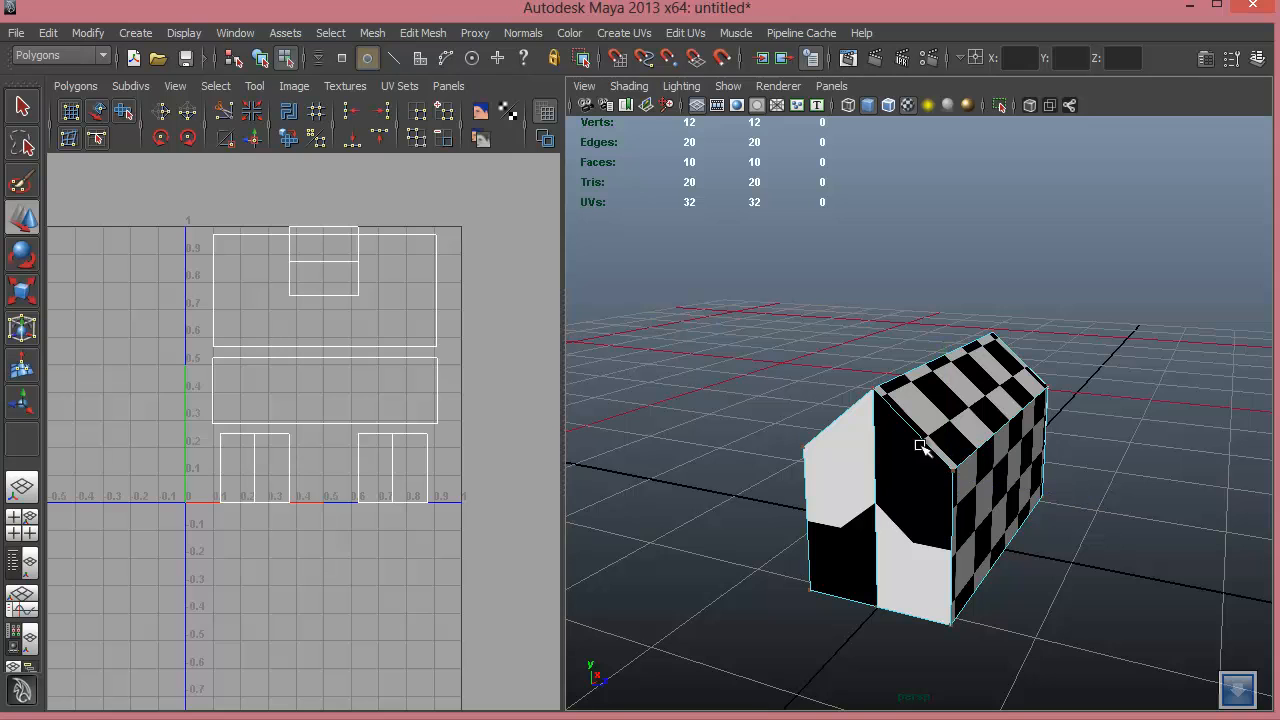
pyautogui.moveTo(920, 446)
pyautogui.mouseDown(button='right')
pyautogui.moveTo(923, 460)
pyautogui.moveTo(921, 424)
pyautogui.mouseUp(button='right')
pyautogui.click(846, 506)
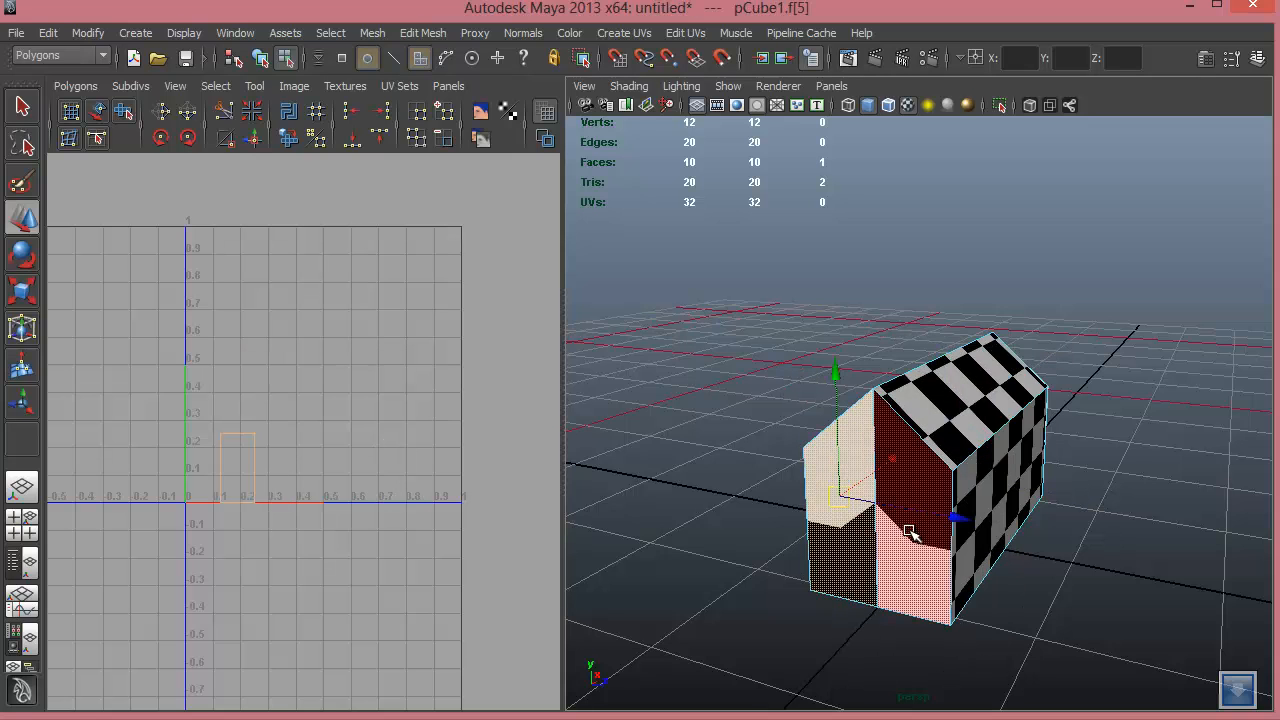
pyautogui.keyDown('shift'); pyautogui.click(916, 552); pyautogui.keyUp('shift')
pyautogui.moveTo(986, 531)
pyautogui.keyDown('alt'); pyautogui.mouseDown()
pyautogui.moveTo(769, 486)
pyautogui.moveTo(1023, 529)
pyautogui.moveTo(968, 530)
pyautogui.mouseUp(); pyautogui.keyUp('alt')
pyautogui.keyDown('shift'); pyautogui.click(967, 526); pyautogui.keyUp('shift')
pyautogui.keyDown('shift'); pyautogui.click(1031, 524); pyautogui.keyUp('shift')
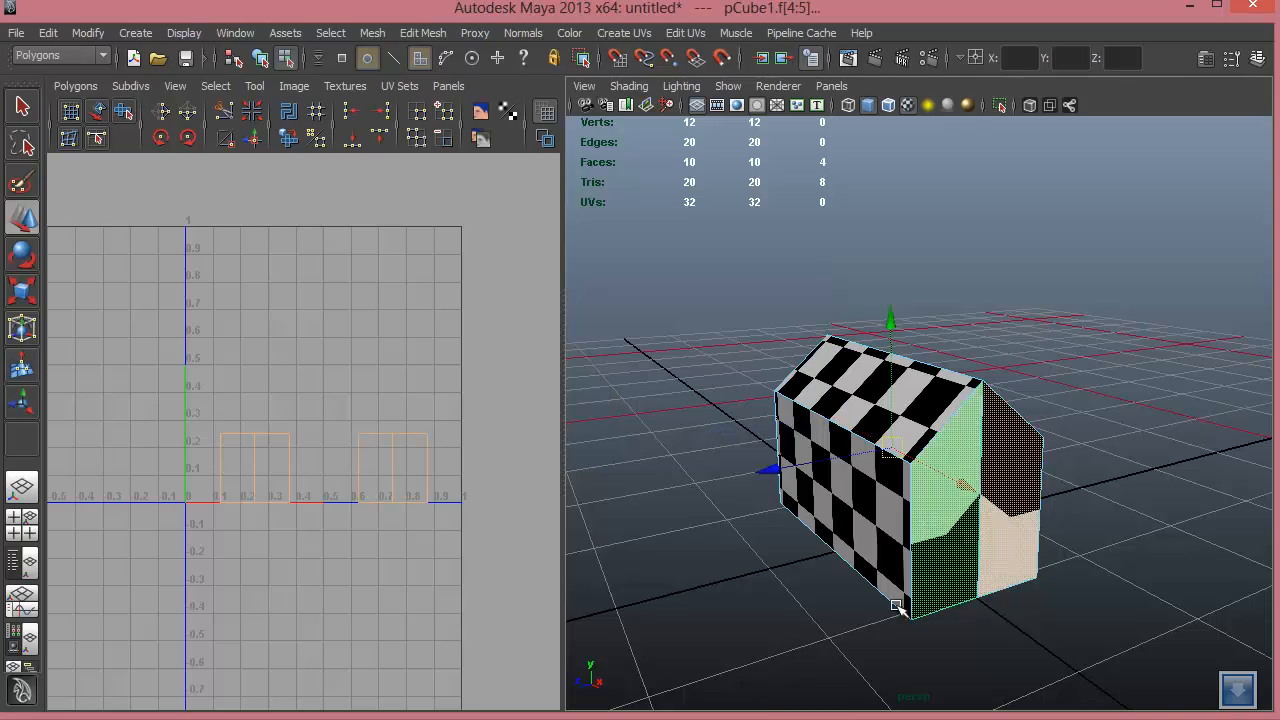
# Apply Planar Mapping from the X axis, fitted to the bounding box, to the selected gable-end faces and check the result.
pyautogui.keyDown('alt'); pyautogui.moveTo(898, 602); pyautogui.dragTo(1000, 452); pyautogui.keyUp('alt')
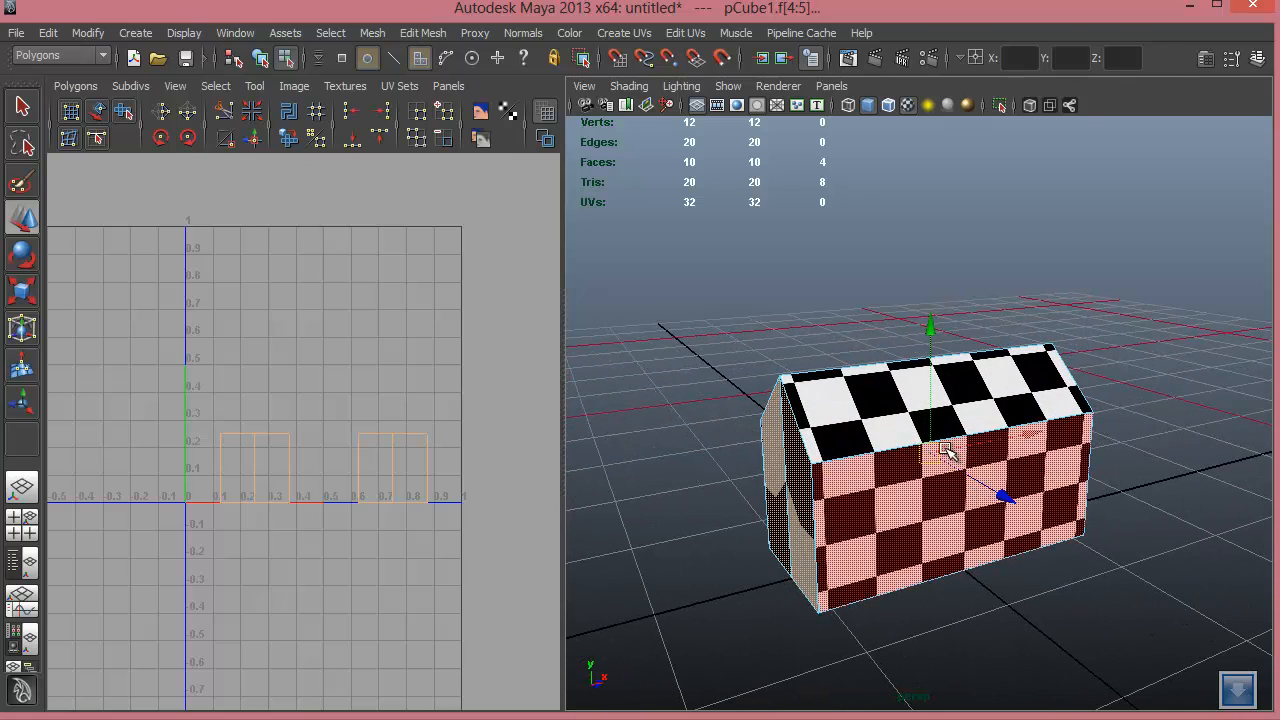
pyautogui.click(625, 34)
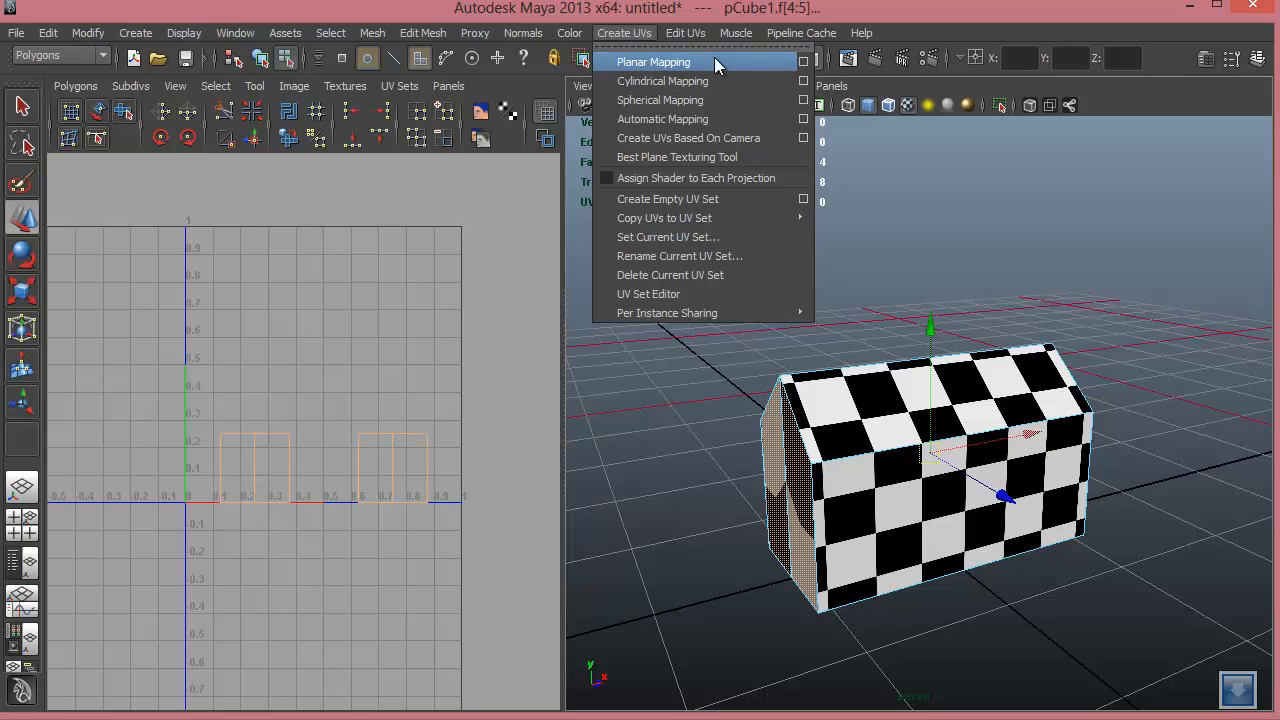
pyautogui.click(802, 62)
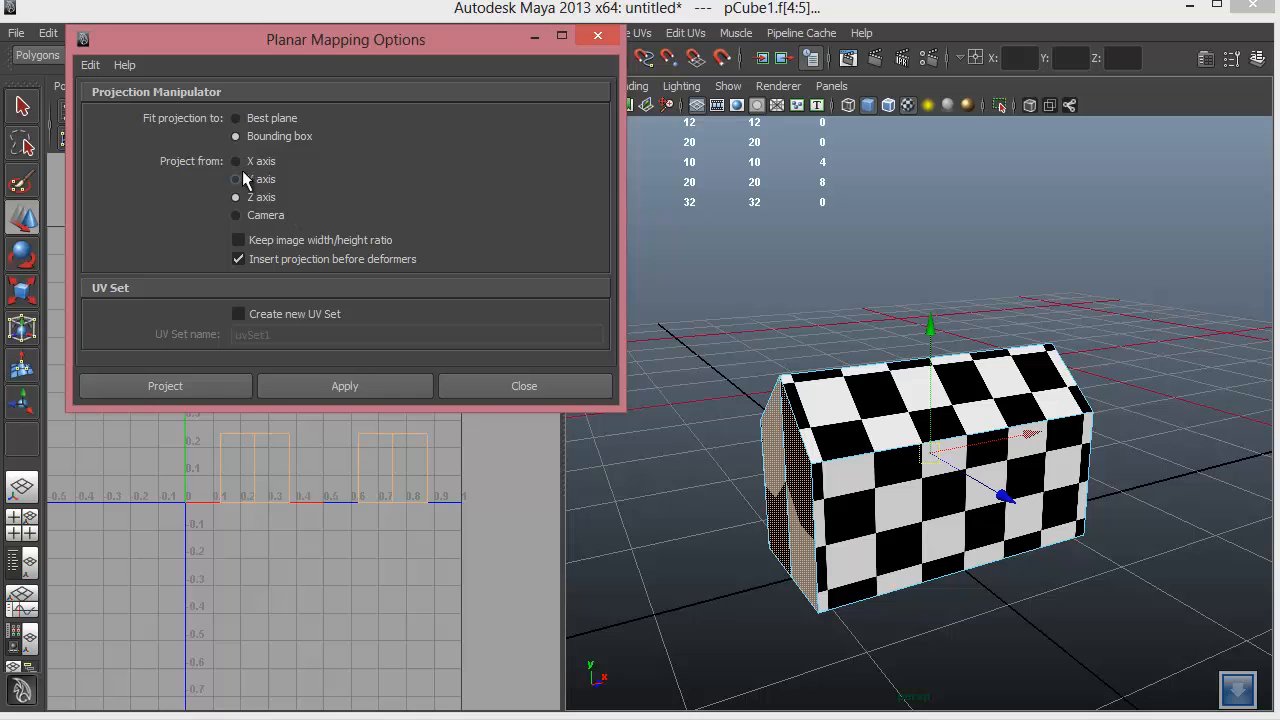
pyautogui.click(202, 386)
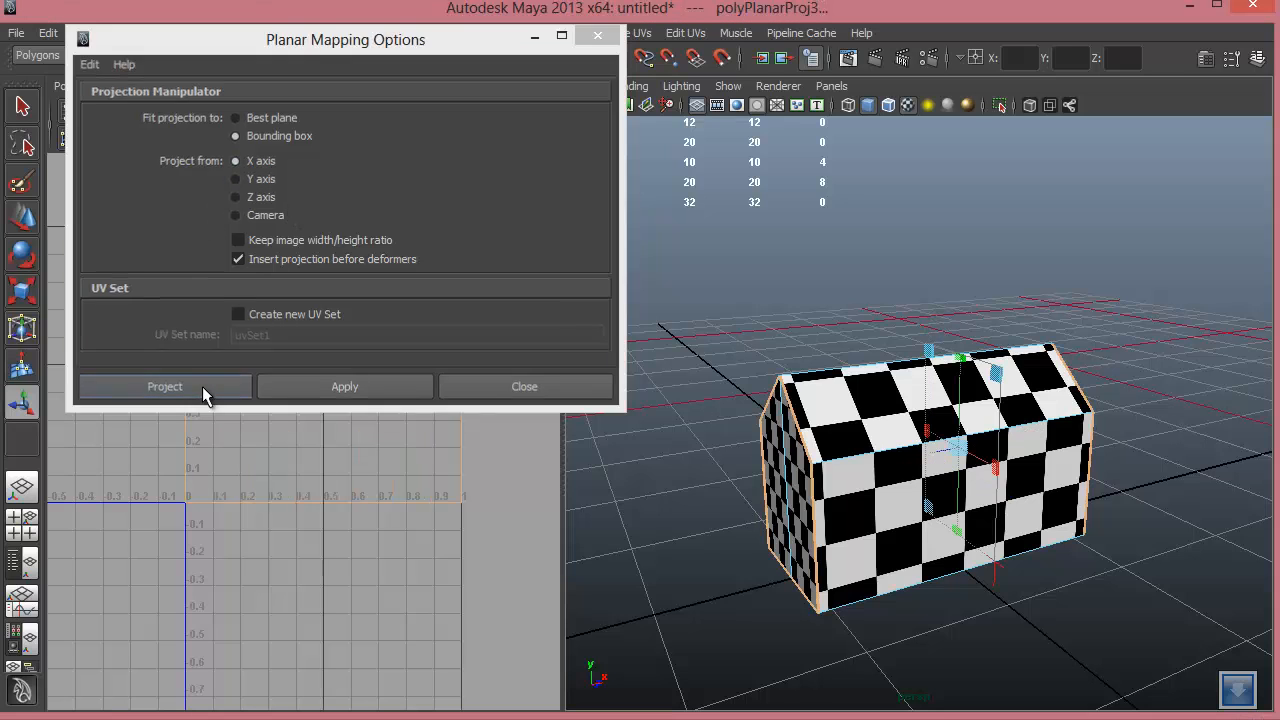
pyautogui.keyDown('alt'); pyautogui.moveTo(727, 433); pyautogui.dragTo(620, 378); pyautogui.keyUp('alt')
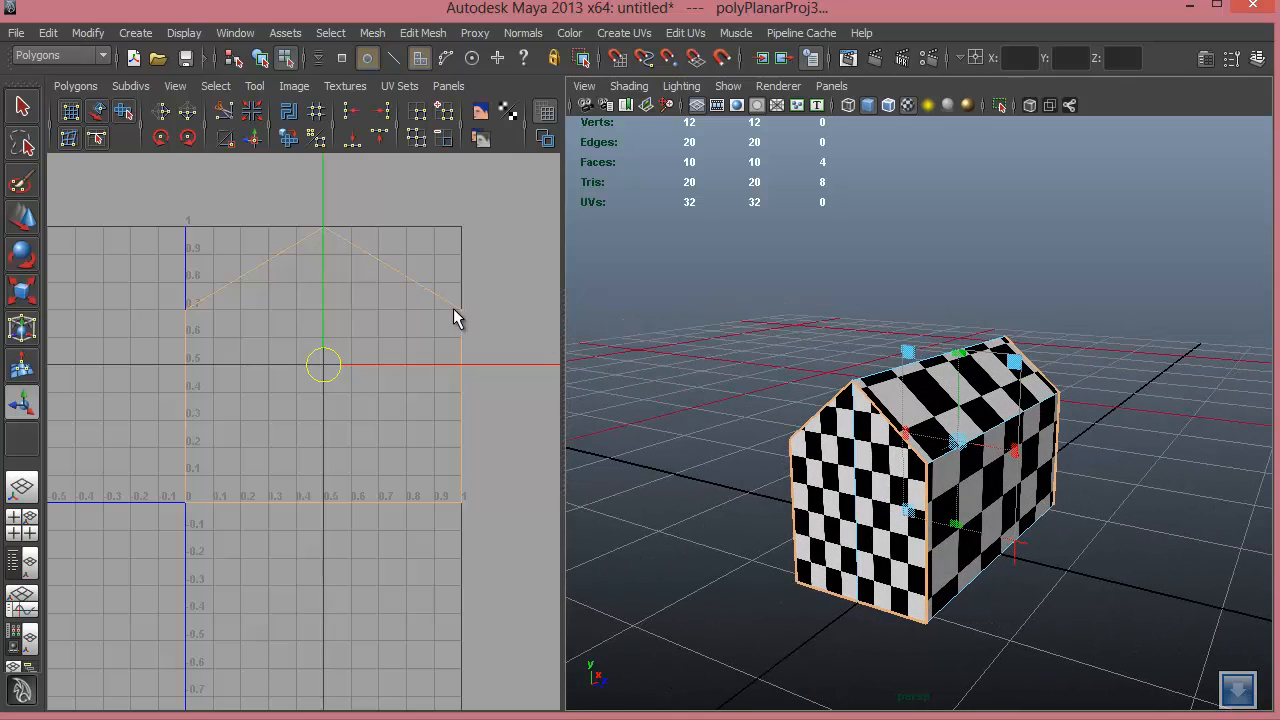
# Select all the gable ends' UVs and scale them uniformly to about 0.39 wide.
pyautogui.moveTo(461, 311); pyautogui.dragTo(536, 310, button='right')
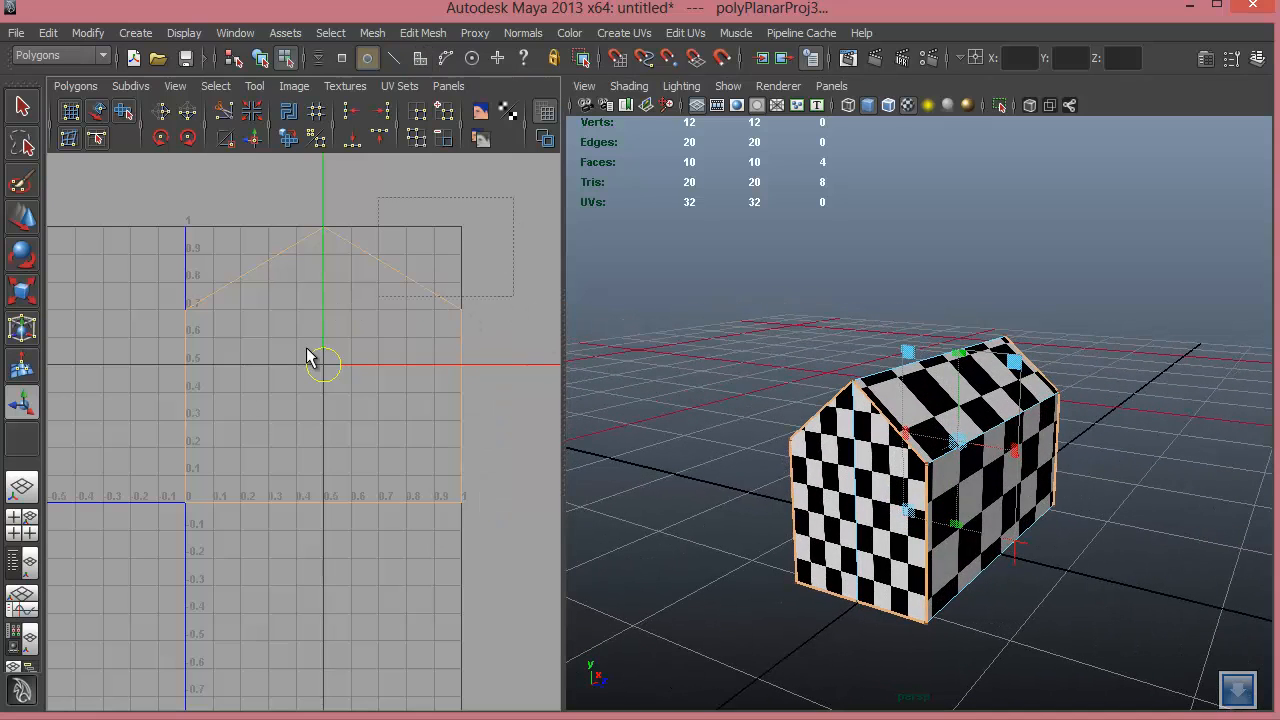
pyautogui.moveTo(310, 360); pyautogui.dragTo(136, 557)
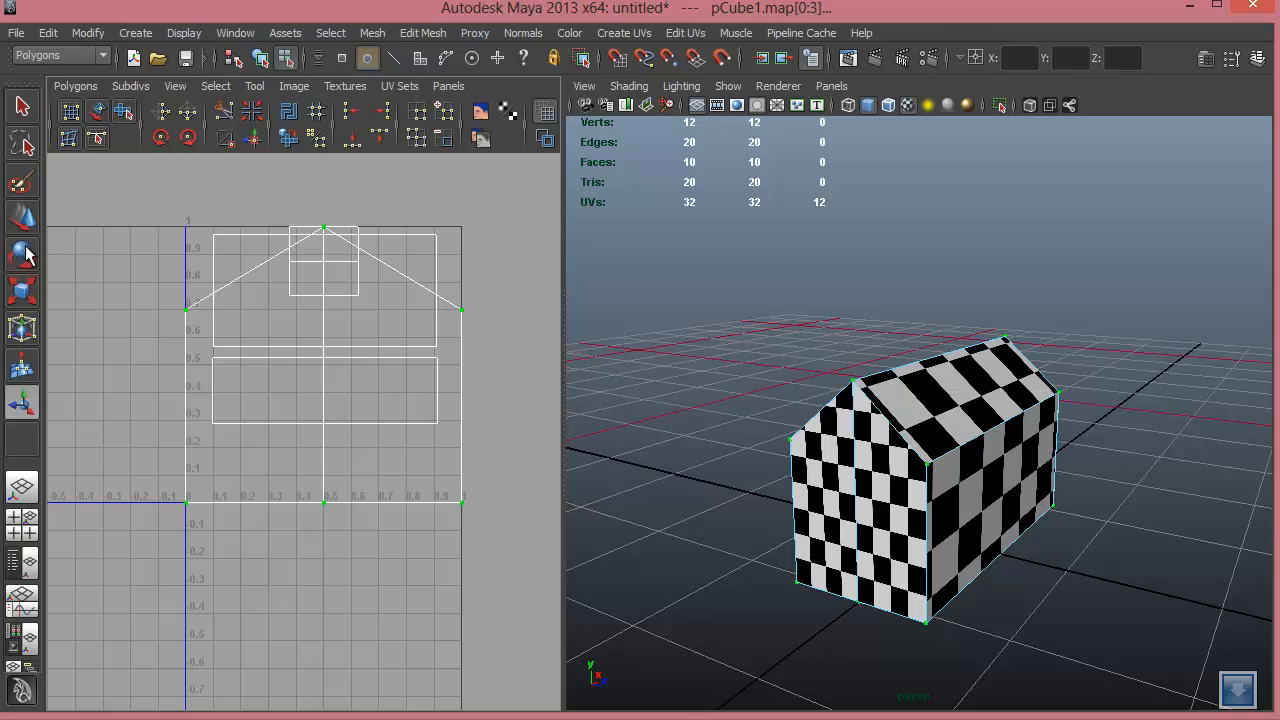
pyautogui.click(24, 290)
pyautogui.moveTo(325, 367); pyautogui.dragTo(204, 438)
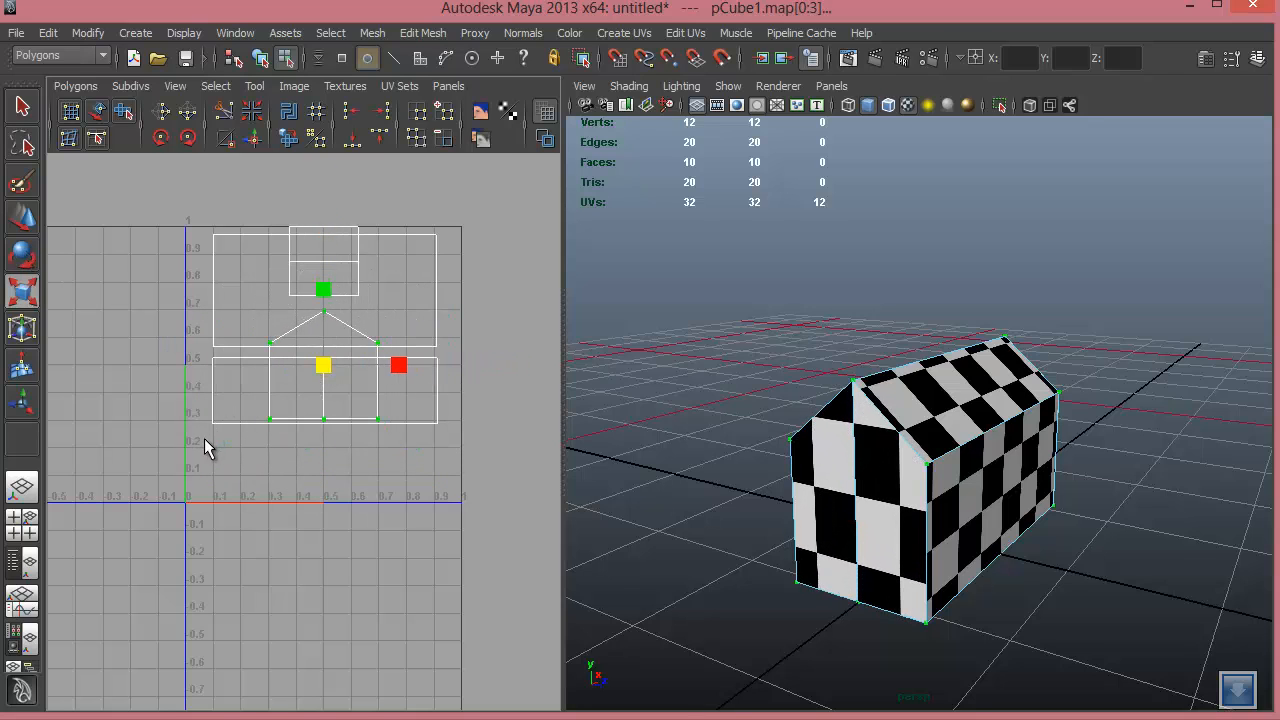
# Stretch the gable shell vertically to about 0.61 high, checking the gable end head-on so that its checks look square.
pyautogui.moveTo(325, 180); pyautogui.dragTo(312, 75)
pyautogui.keyDown('alt'); pyautogui.moveTo(930, 469); pyautogui.dragTo(932, 447); pyautogui.keyUp('alt')
pyautogui.keyDown('alt'); pyautogui.moveTo(932, 447); pyautogui.dragTo(942, 496, button='right'); pyautogui.keyUp('alt')
pyautogui.keyDown('alt'); pyautogui.moveTo(942, 496); pyautogui.dragTo(1016, 404); pyautogui.keyUp('alt')
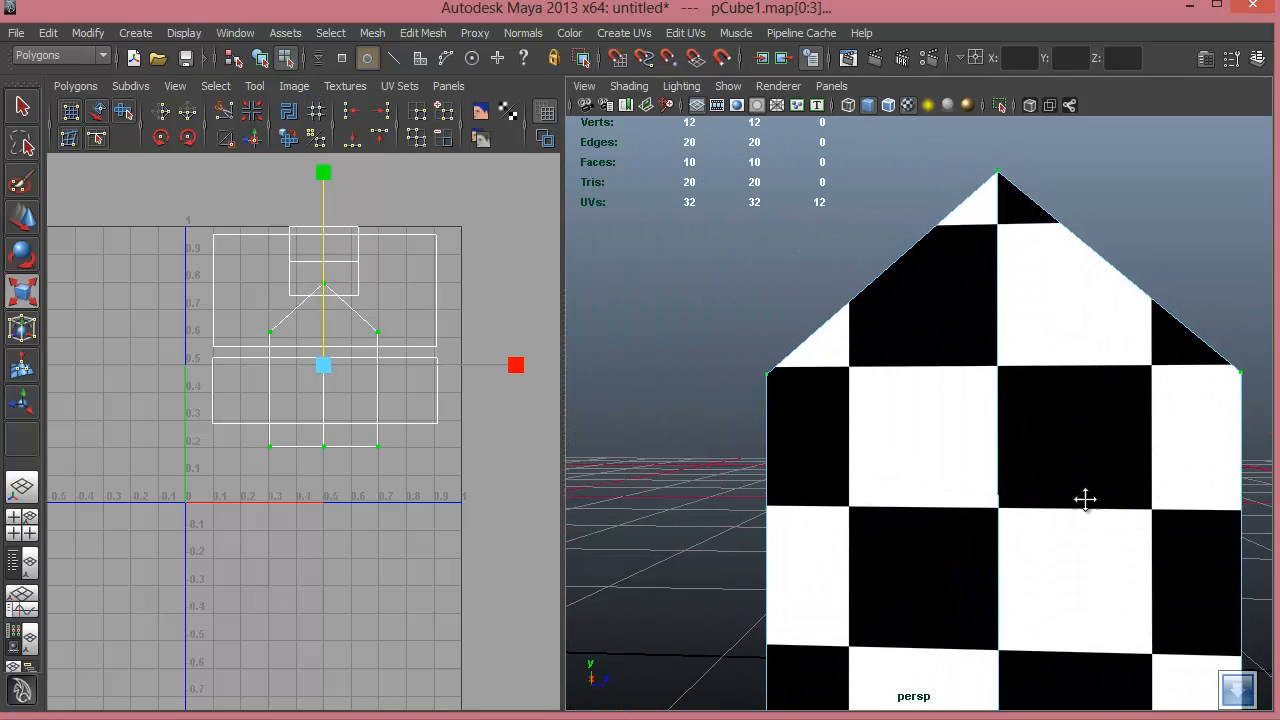
pyautogui.keyDown('alt'); pyautogui.moveTo(1085, 499); pyautogui.dragTo(960, 440, button='right'); pyautogui.keyUp('alt')
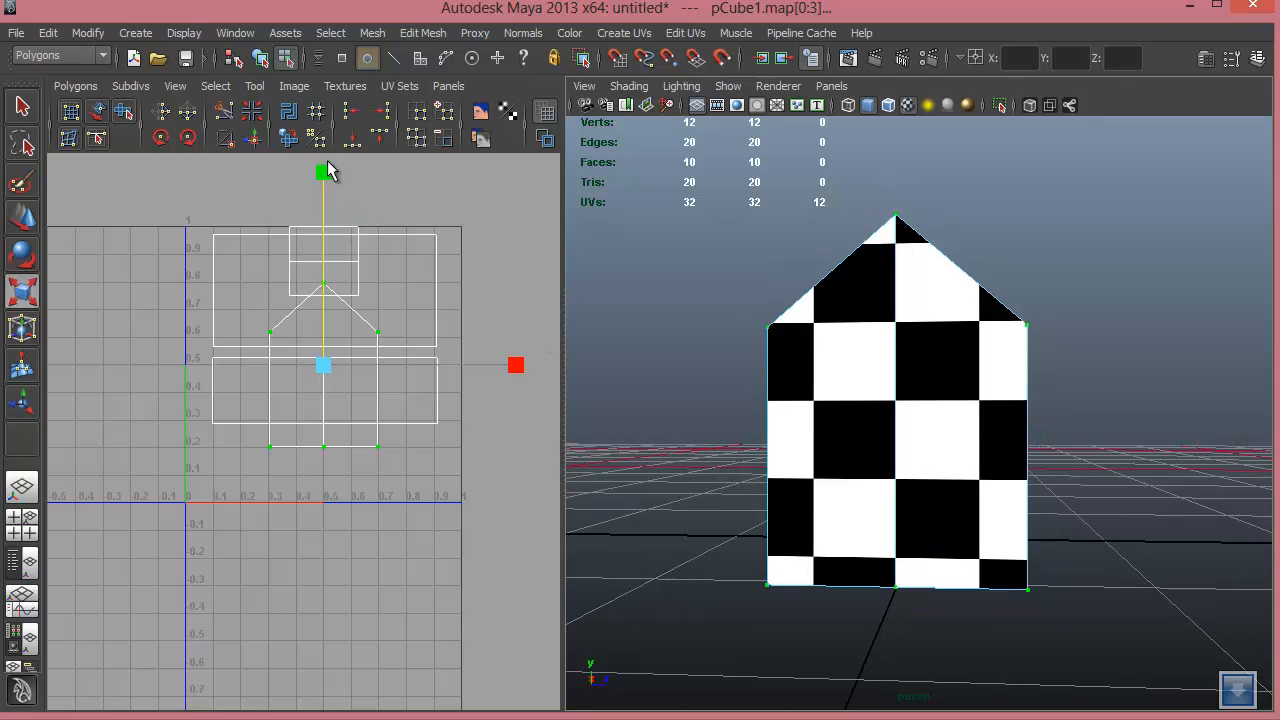
pyautogui.moveTo(330, 172)
pyautogui.mouseDown()
pyautogui.moveTo(323, 156)
pyautogui.moveTo(326, 186)
pyautogui.mouseUp()
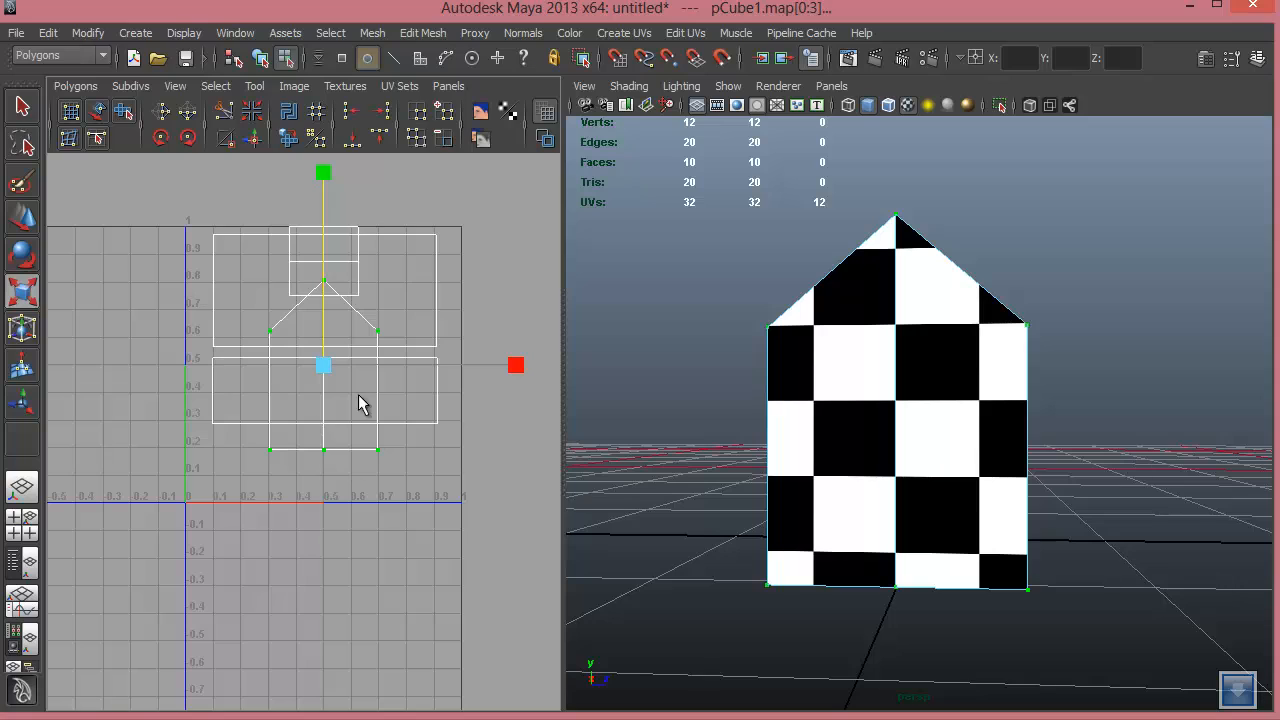
# Rotate the gable shell 90° counterclockwise and move it down to the lower edge of the 0–1 UV space.
pyautogui.click(26, 255)
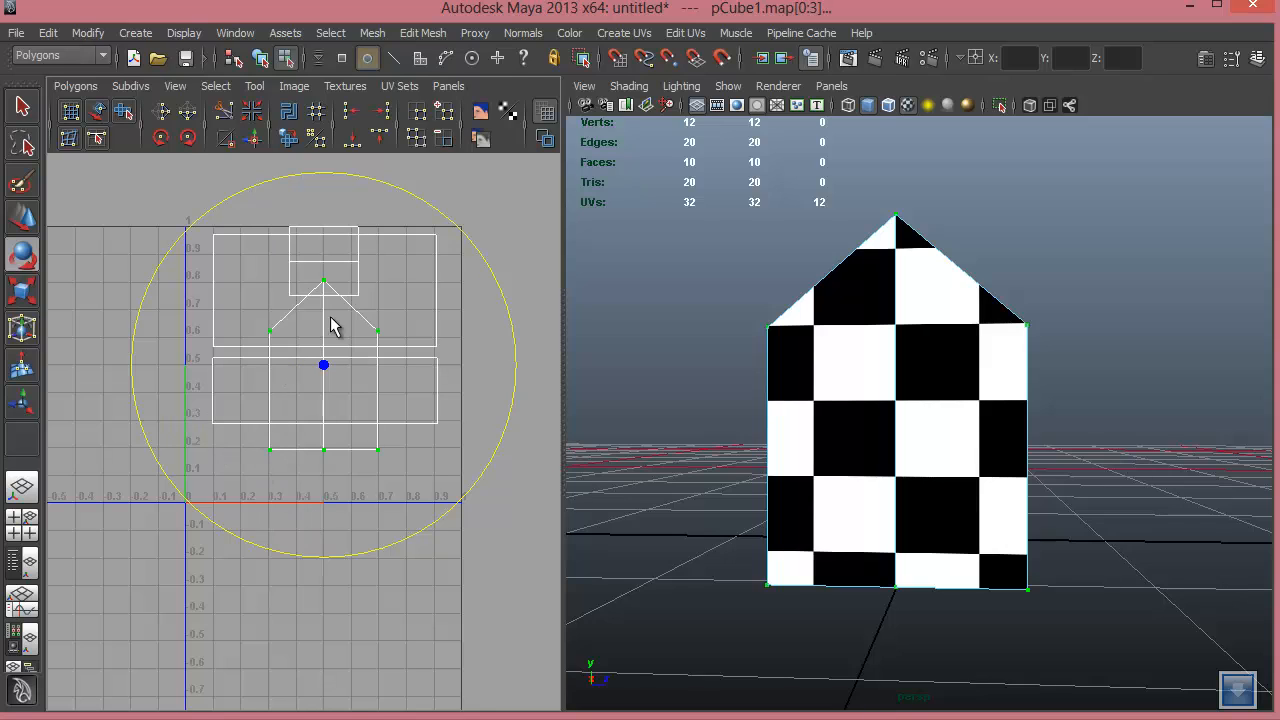
pyautogui.click(163, 140)
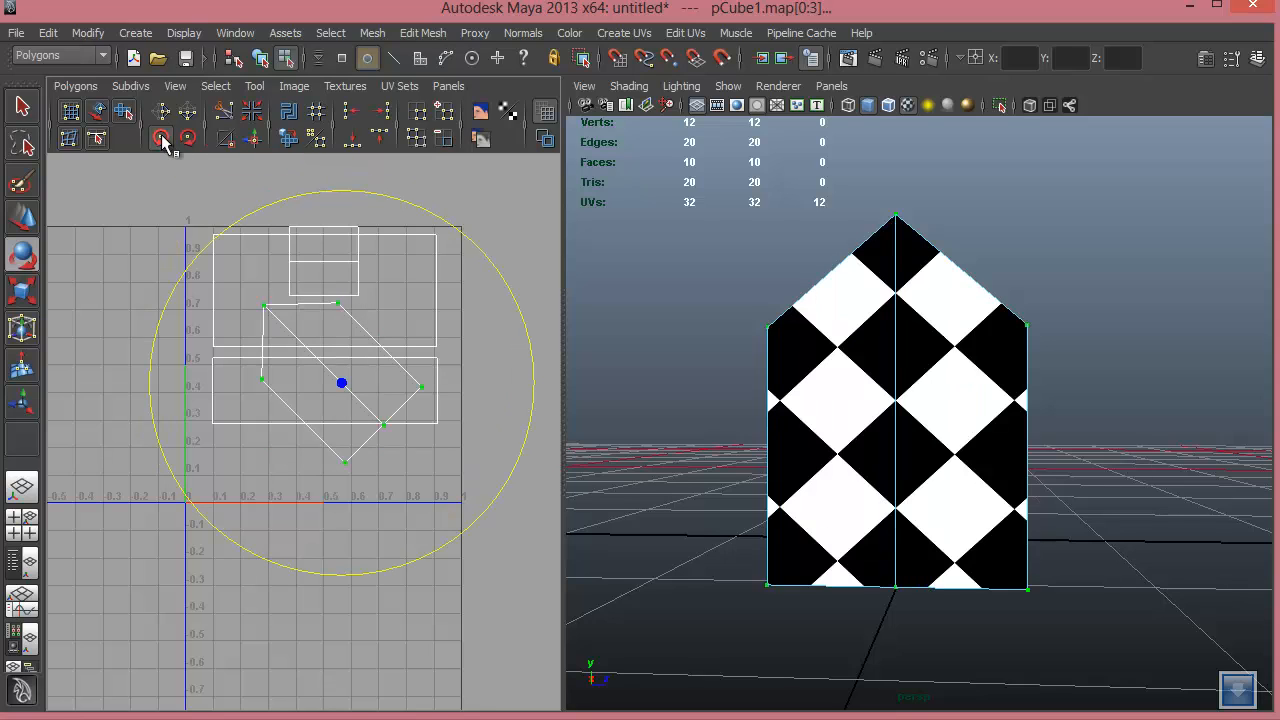
pyautogui.click(163, 140)
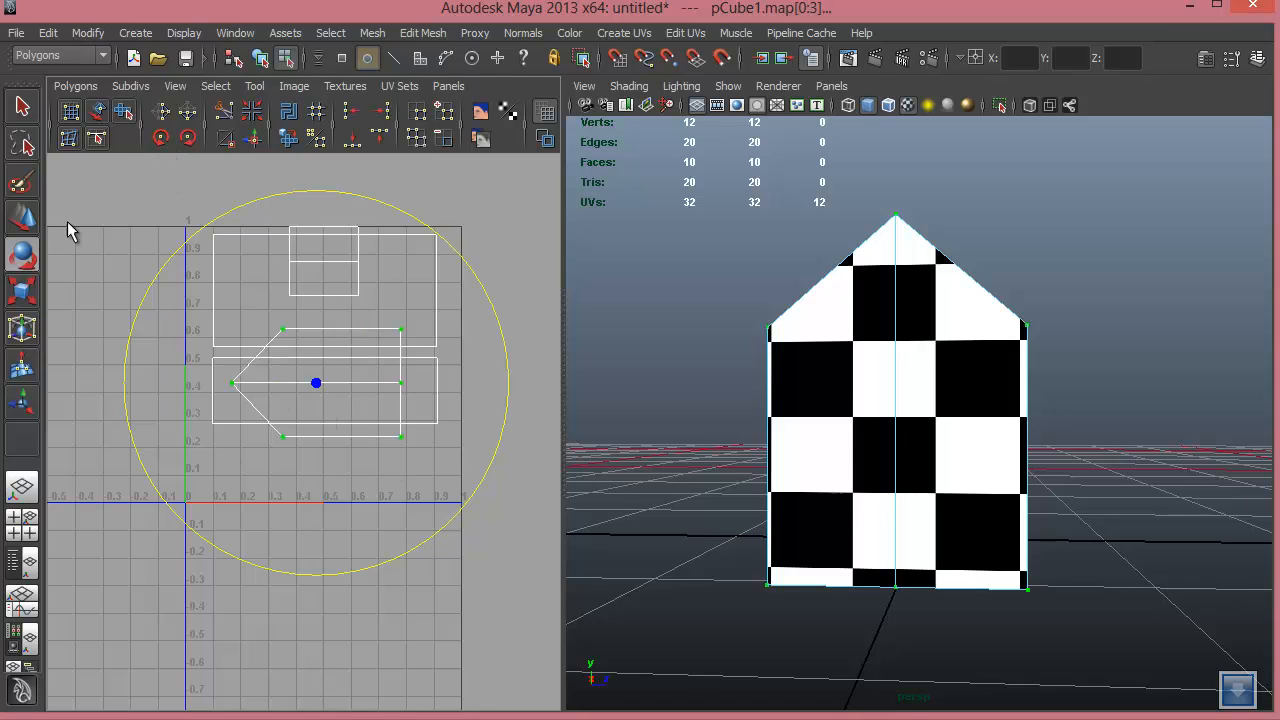
pyautogui.click(25, 222)
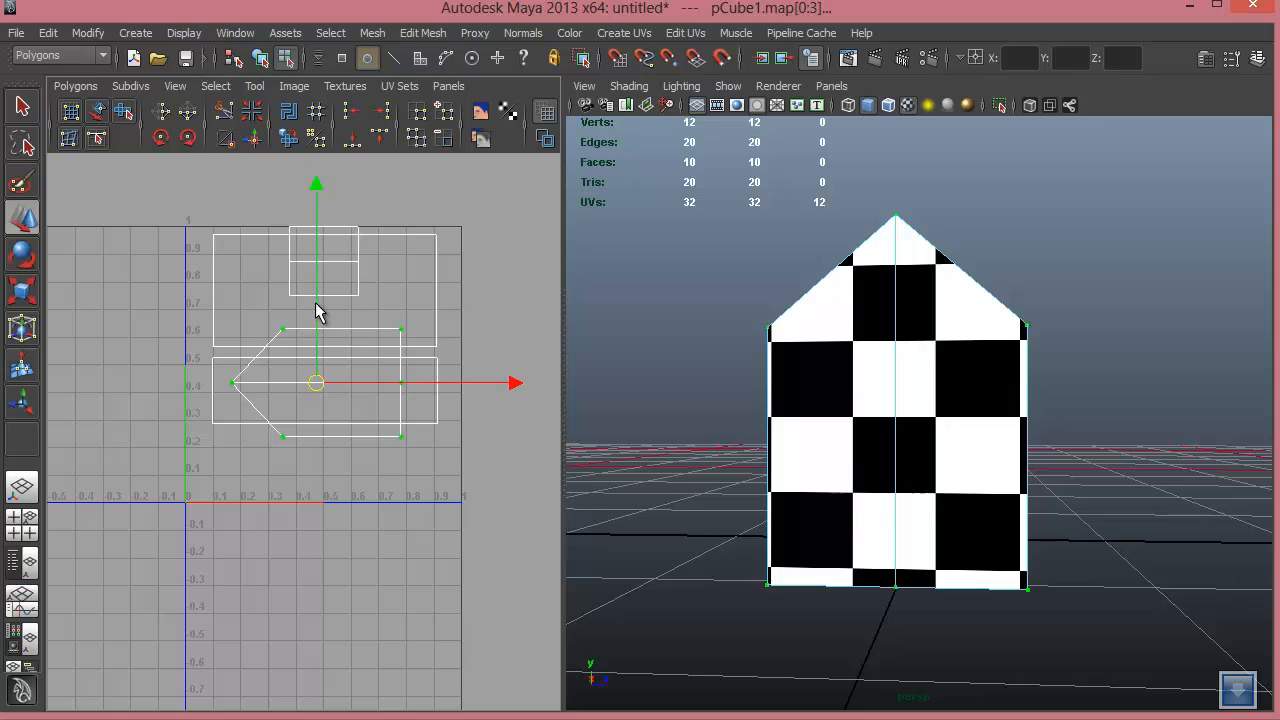
pyautogui.moveTo(317, 312); pyautogui.dragTo(305, 375)
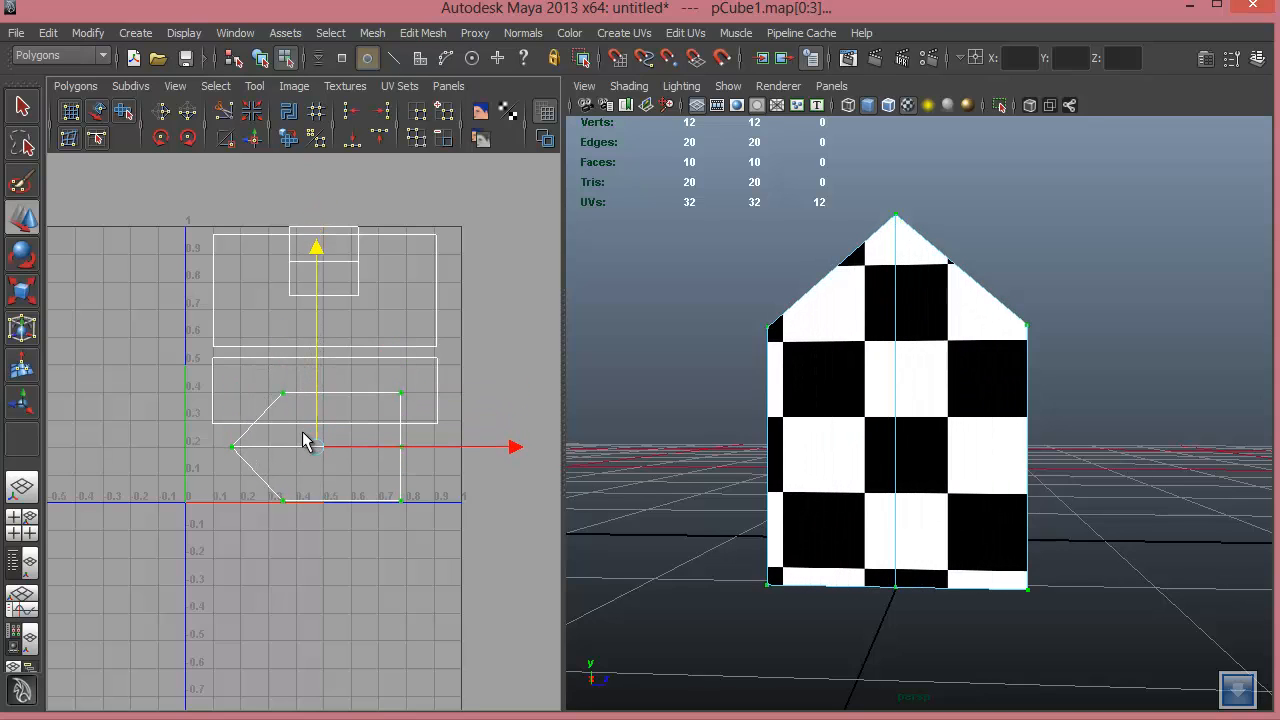
# Scale the gable shell uniformly to about 0.47 wide by 0.30 high and lower it back to the UV space's lower edge.
pyautogui.click(22, 290)
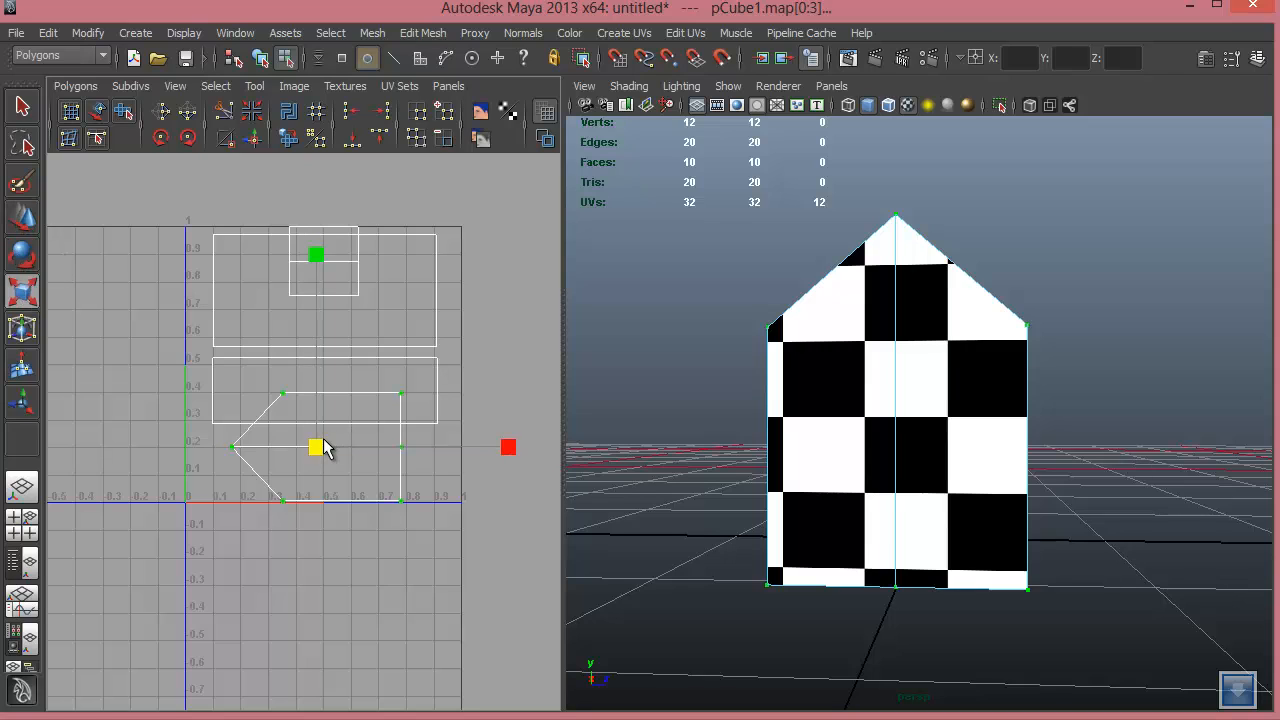
pyautogui.moveTo(310, 450); pyautogui.dragTo(272, 462)
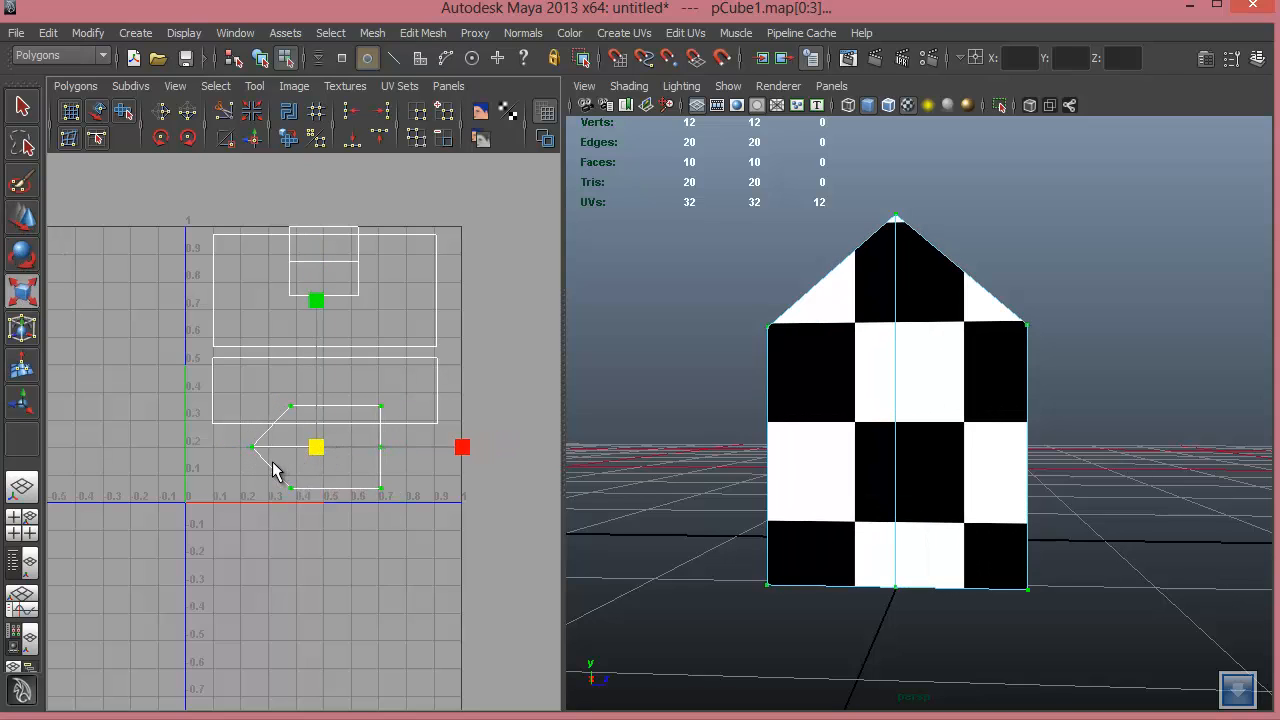
pyautogui.click(24, 220)
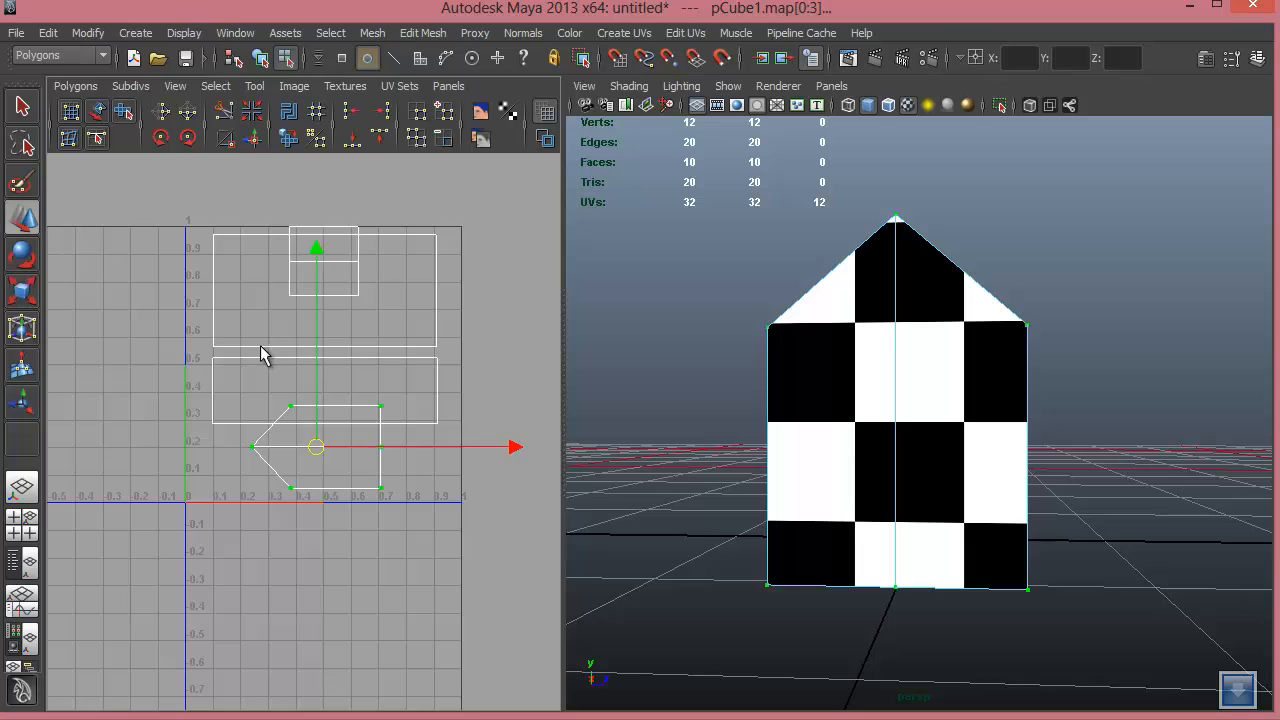
pyautogui.moveTo(313, 337); pyautogui.dragTo(310, 347)
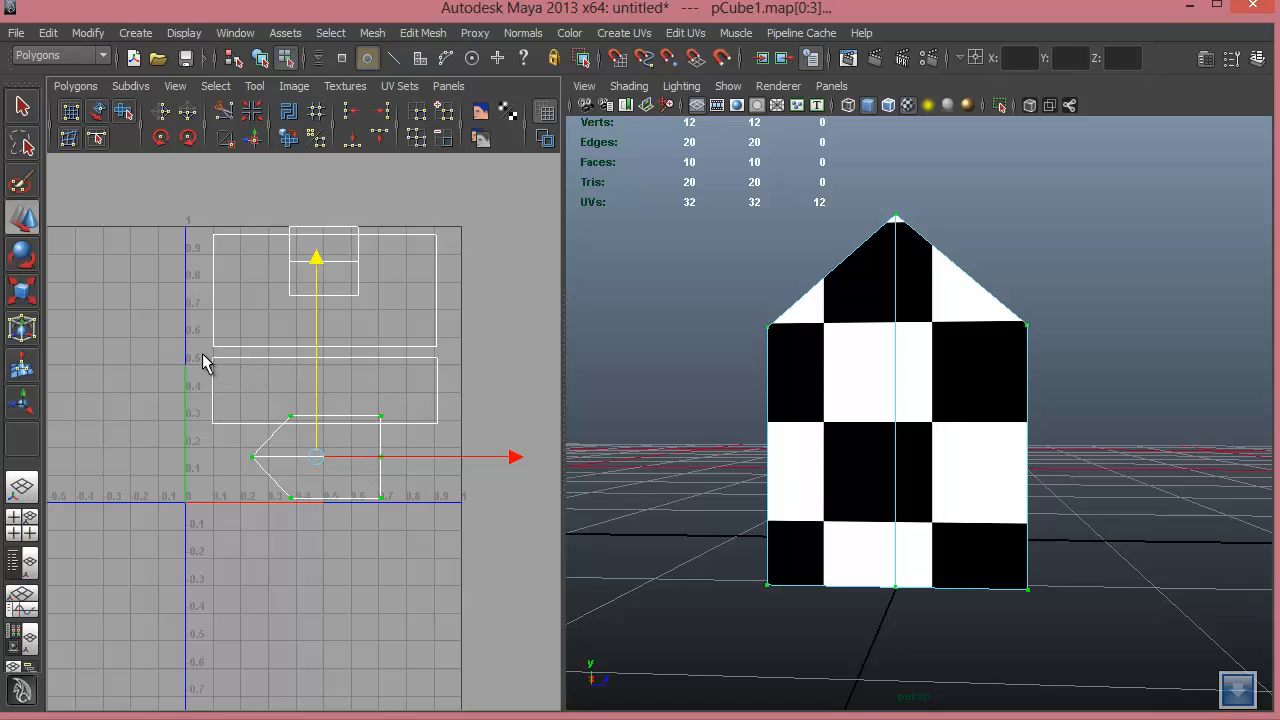
# Select the roof shell's UVs without the gable's and move them up about 0.04 so the two shells no longer overlap.
pyautogui.moveTo(203, 358); pyautogui.dragTo(443, 437)
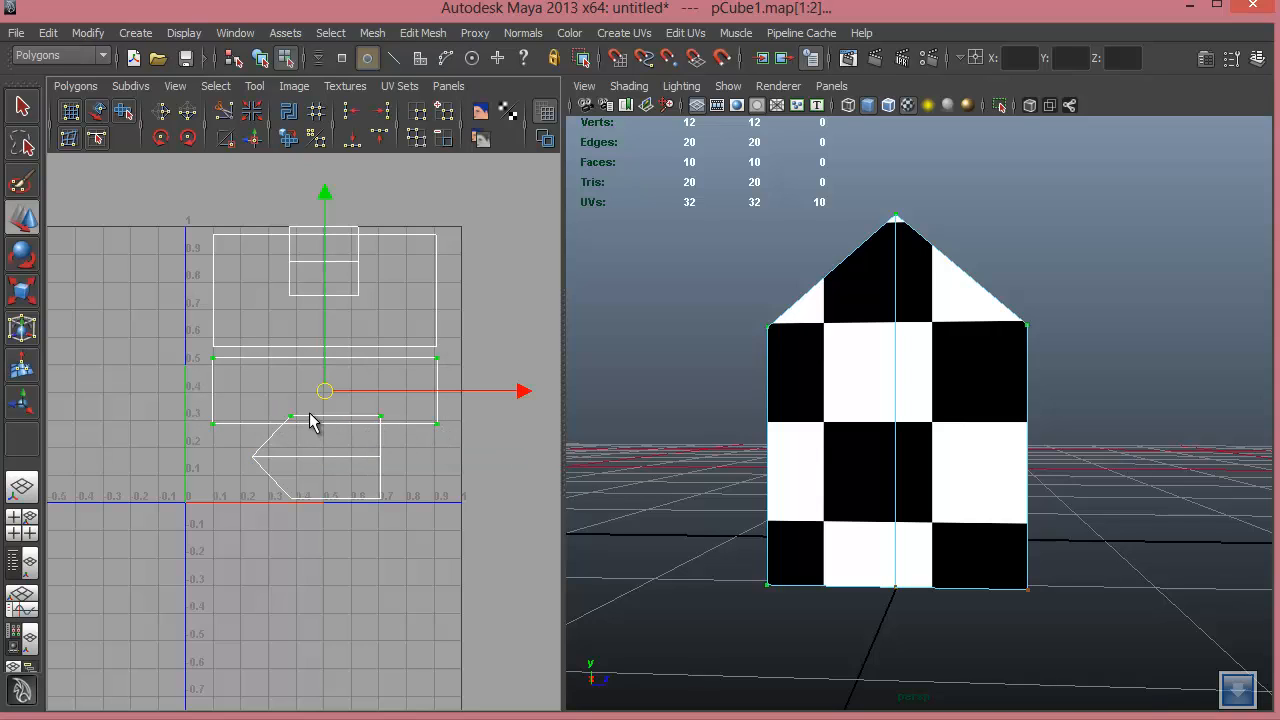
pyautogui.keyDown('ctrl'); pyautogui.moveTo(284, 406); pyautogui.dragTo(391, 437); pyautogui.keyUp('ctrl')
pyautogui.moveTo(324, 346); pyautogui.dragTo(319, 336)
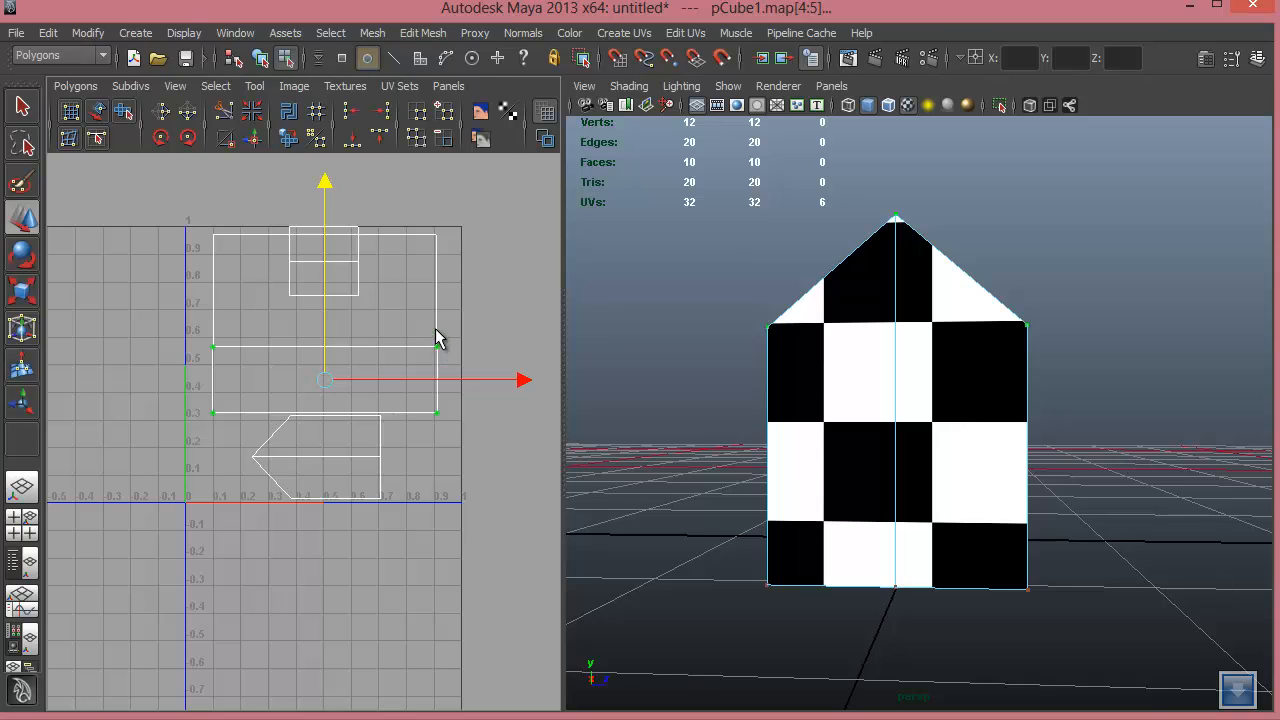
# Try moving only one of the two stacked wall shells aside, undo the move, and view the house's long side.
pyautogui.click(434, 237)
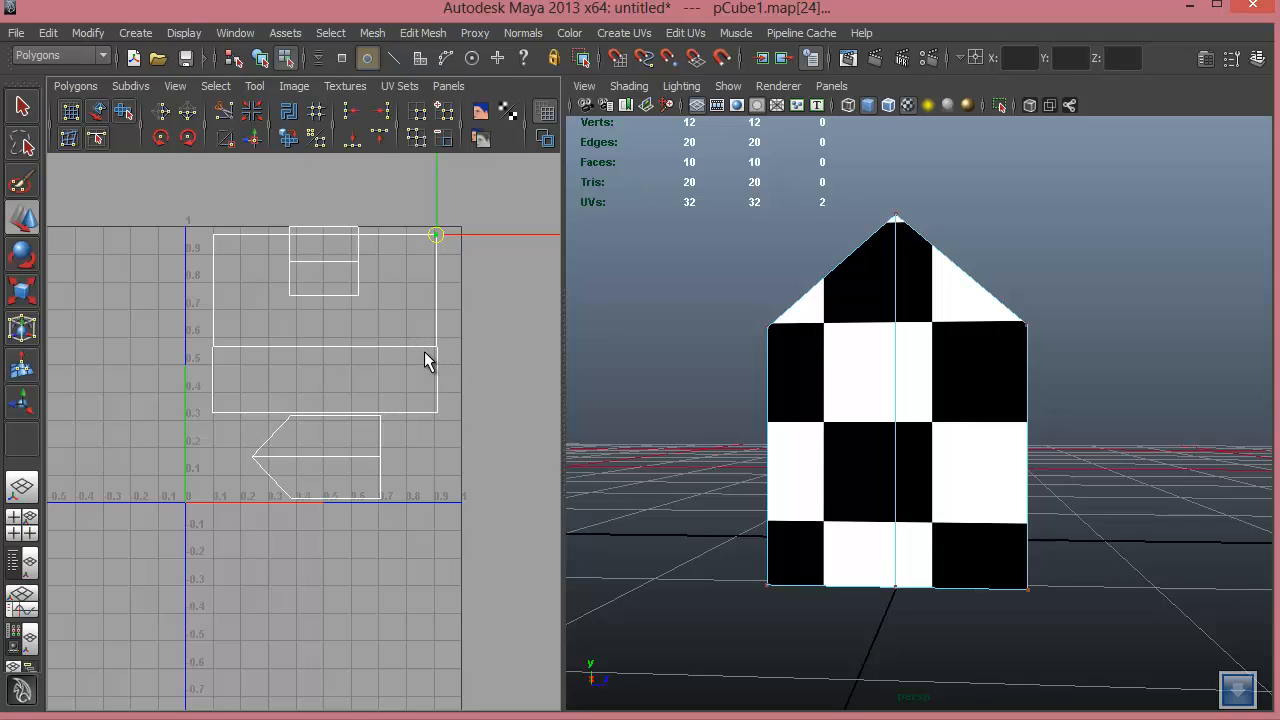
pyautogui.click(467, 273)
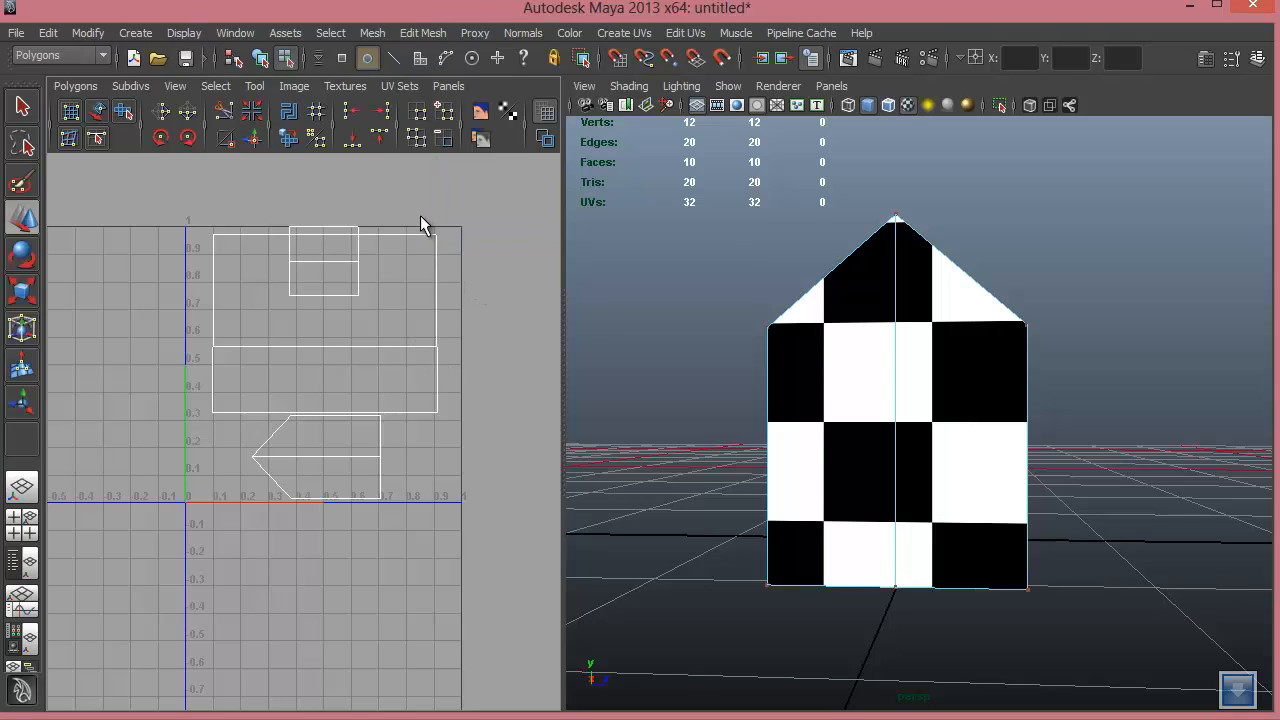
pyautogui.click(440, 238)
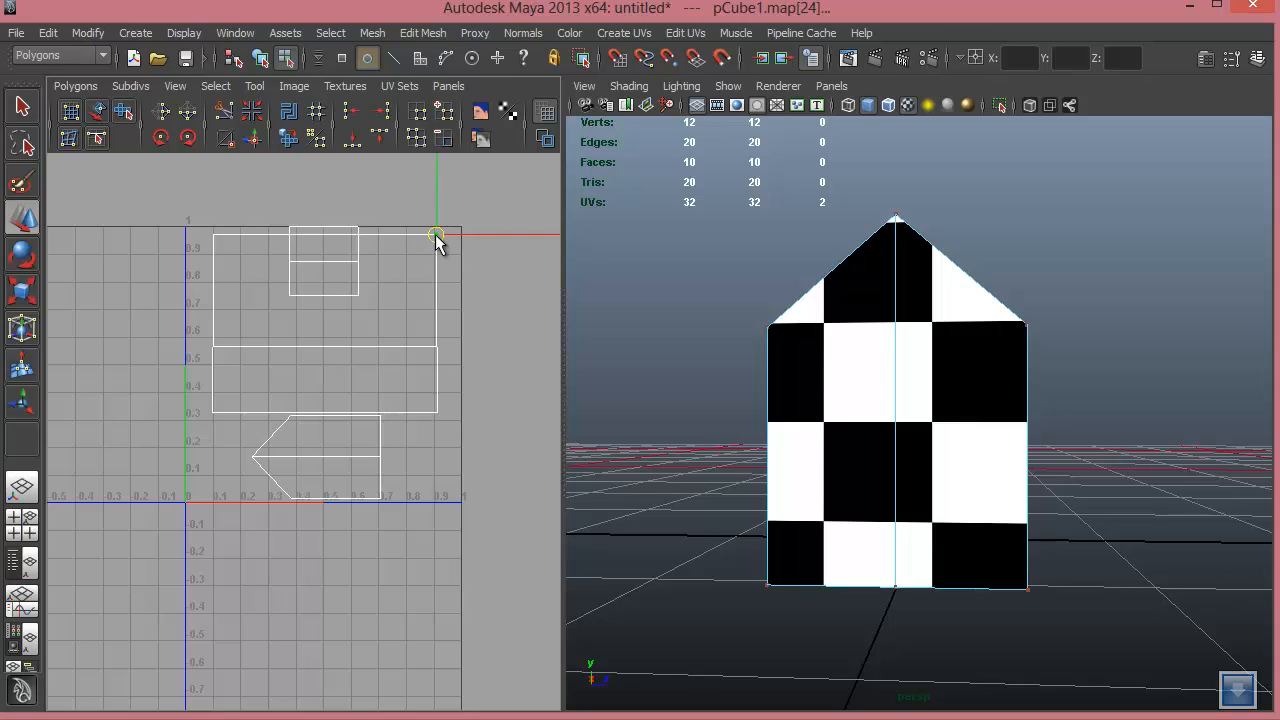
pyautogui.keyDown('ctrl'); pyautogui.moveTo(436, 237); pyautogui.dragTo(470, 215, button='right'); pyautogui.keyUp('ctrl')
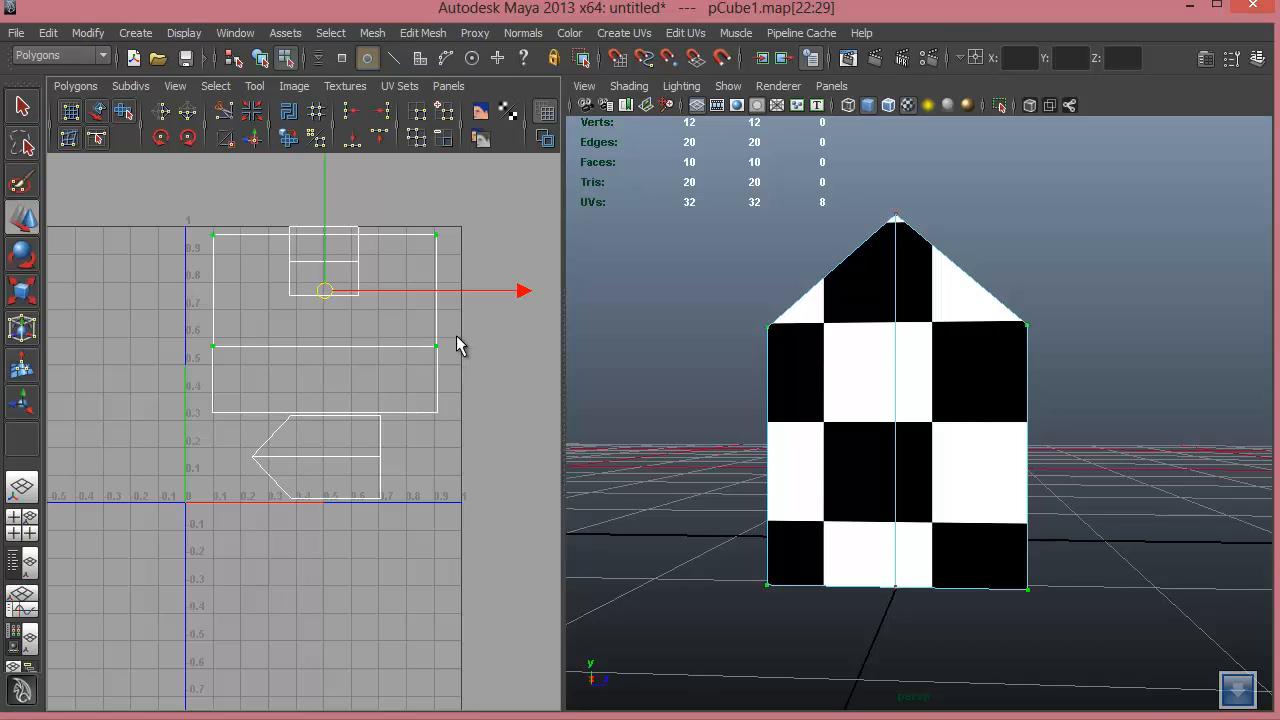
pyautogui.click(425, 243)
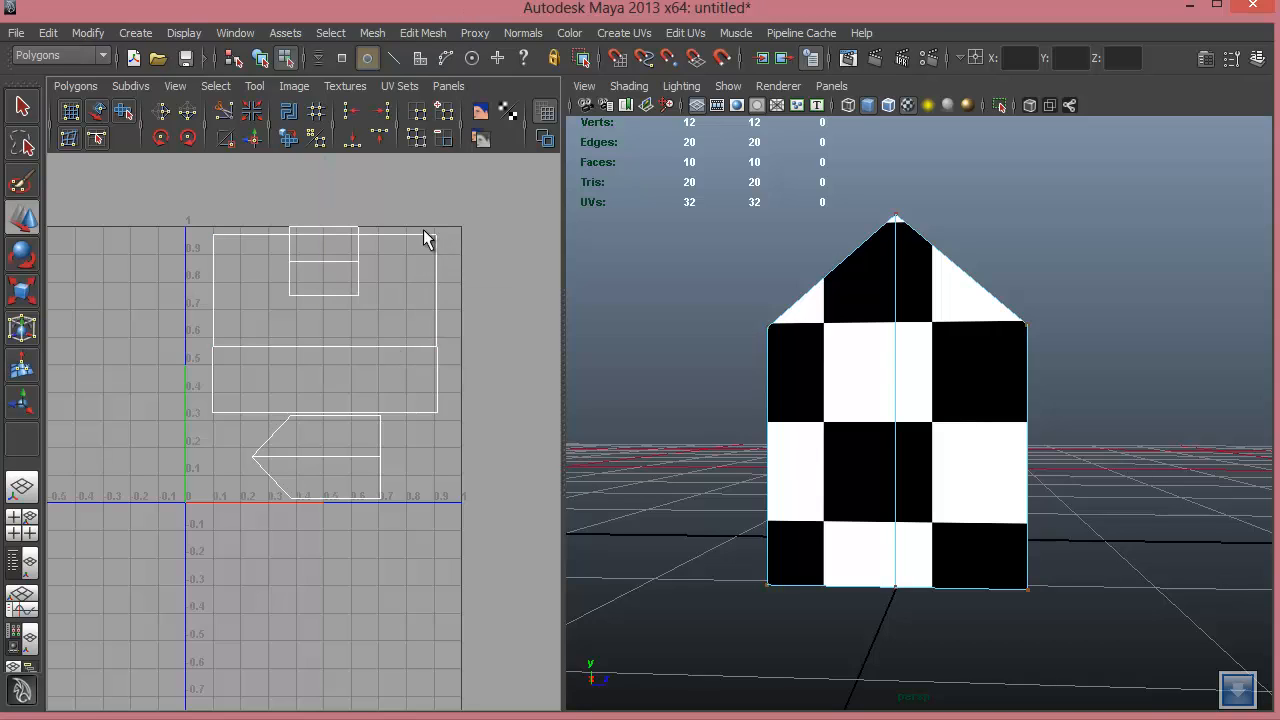
pyautogui.moveTo(449, 246); pyautogui.dragTo(449, 248)
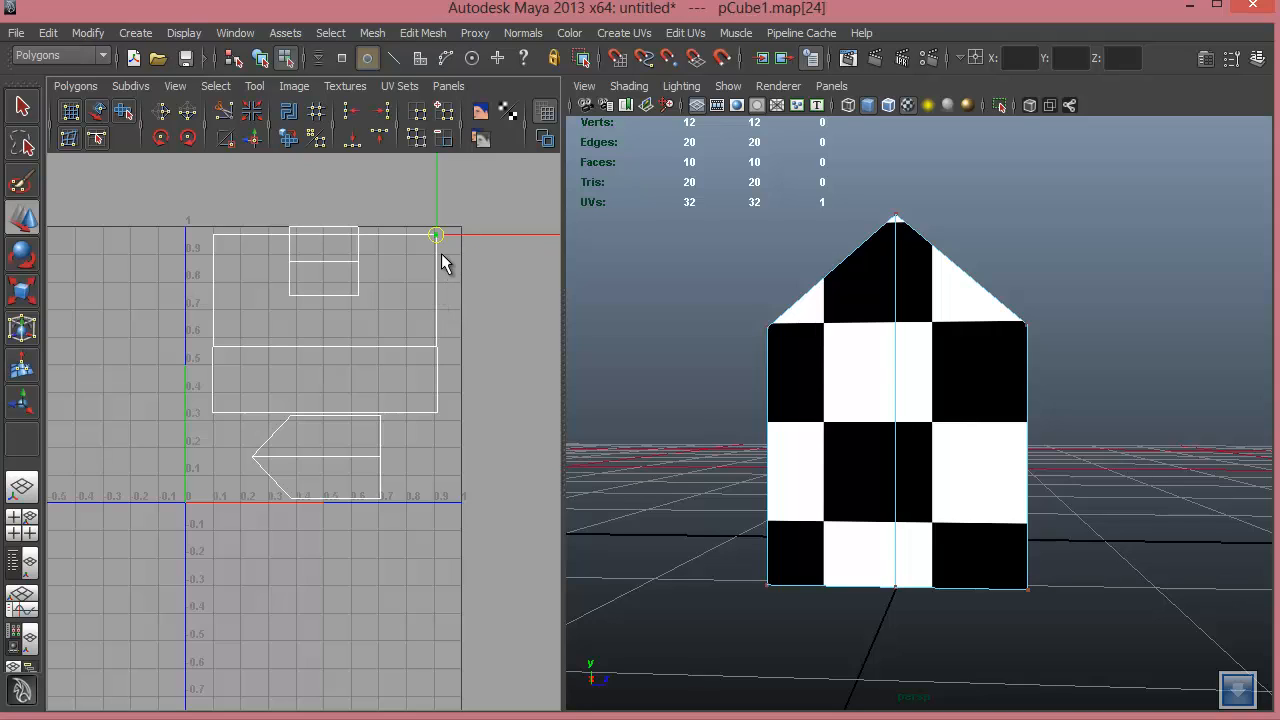
pyautogui.keyDown('ctrl'); pyautogui.moveTo(439, 241); pyautogui.dragTo(468, 250, button='right'); pyautogui.keyUp('ctrl')
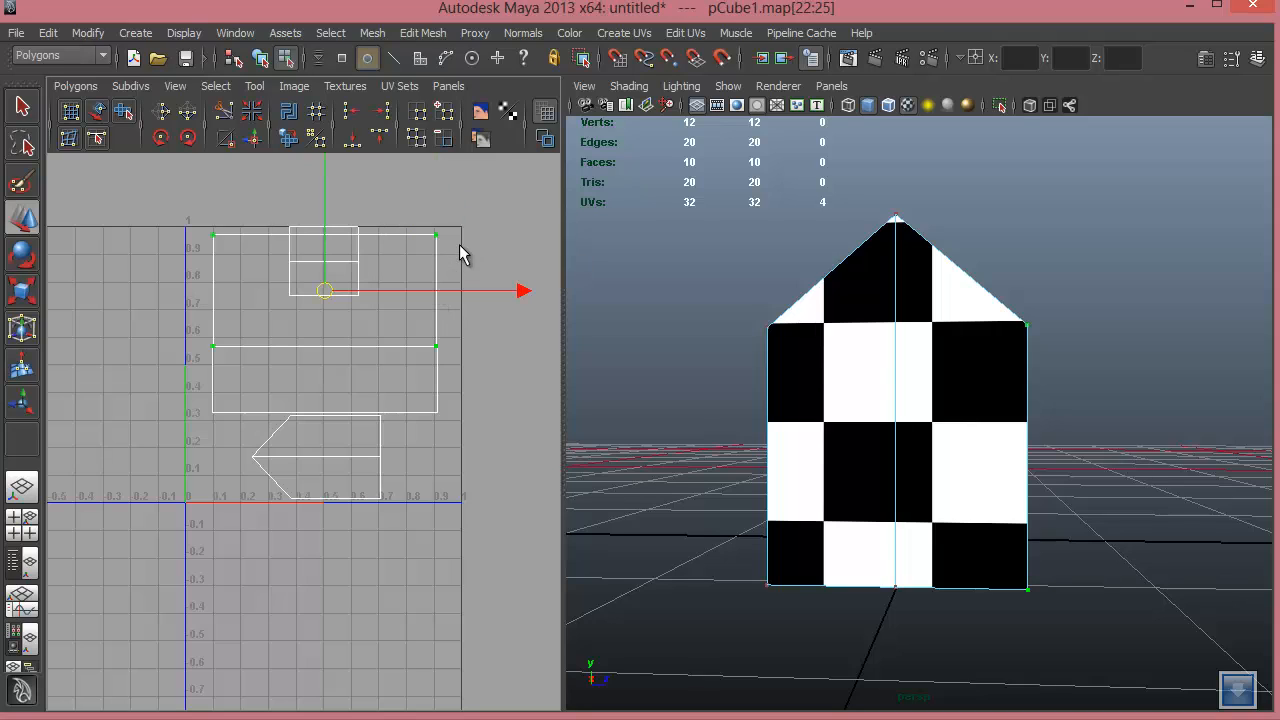
pyautogui.moveTo(331, 291); pyautogui.dragTo(369, 299)
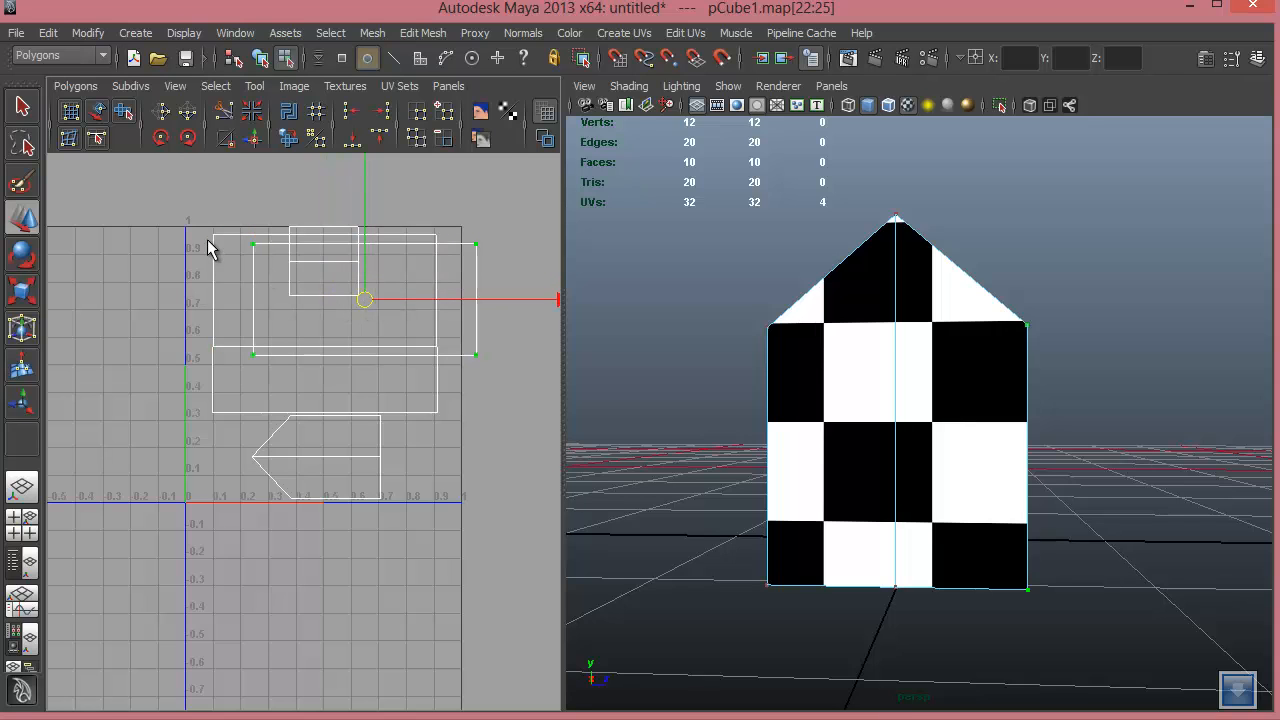
pyautogui.keyDown('alt'); pyautogui.moveTo(837, 417); pyautogui.dragTo(805, 429); pyautogui.keyUp('alt')
pyautogui.keyDown('alt'); pyautogui.moveTo(794, 517); pyautogui.dragTo(746, 371); pyautogui.keyUp('alt')
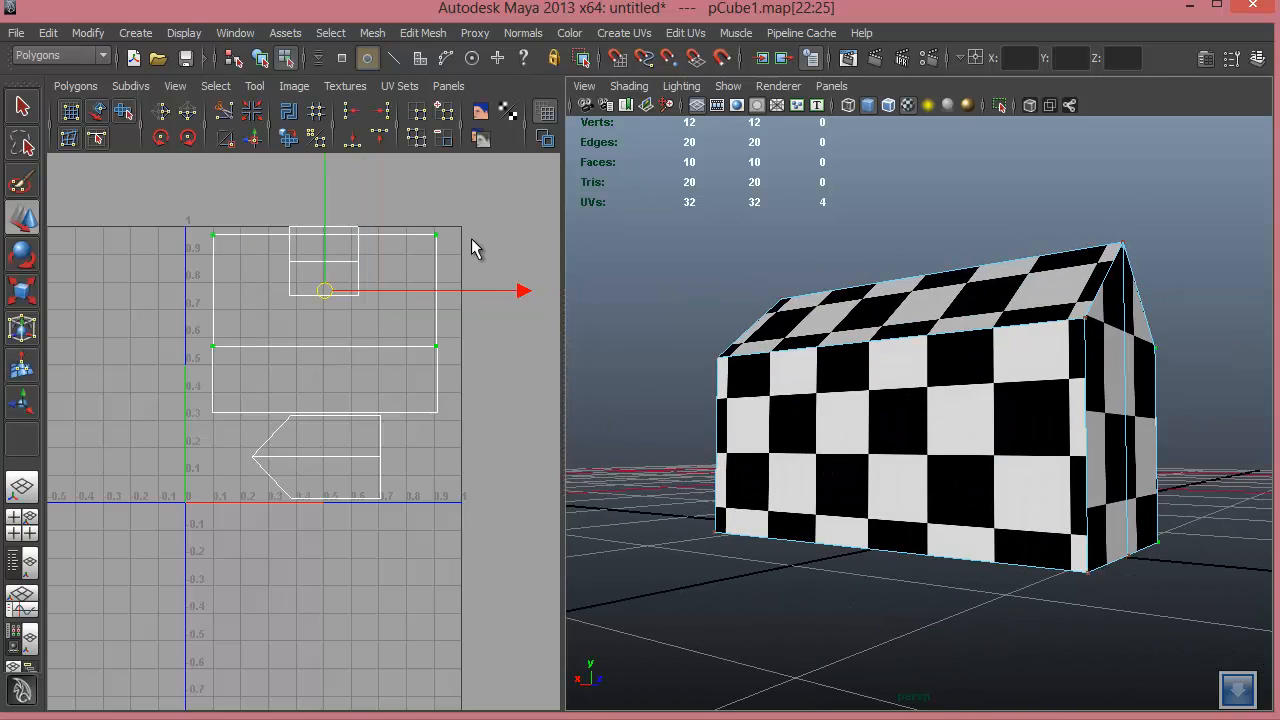
# Select both stacked wall shells and move them up slightly, leaving a narrow gap above the roof shell.
pyautogui.click(414, 208)
pyautogui.moveTo(453, 248); pyautogui.dragTo(453, 249)
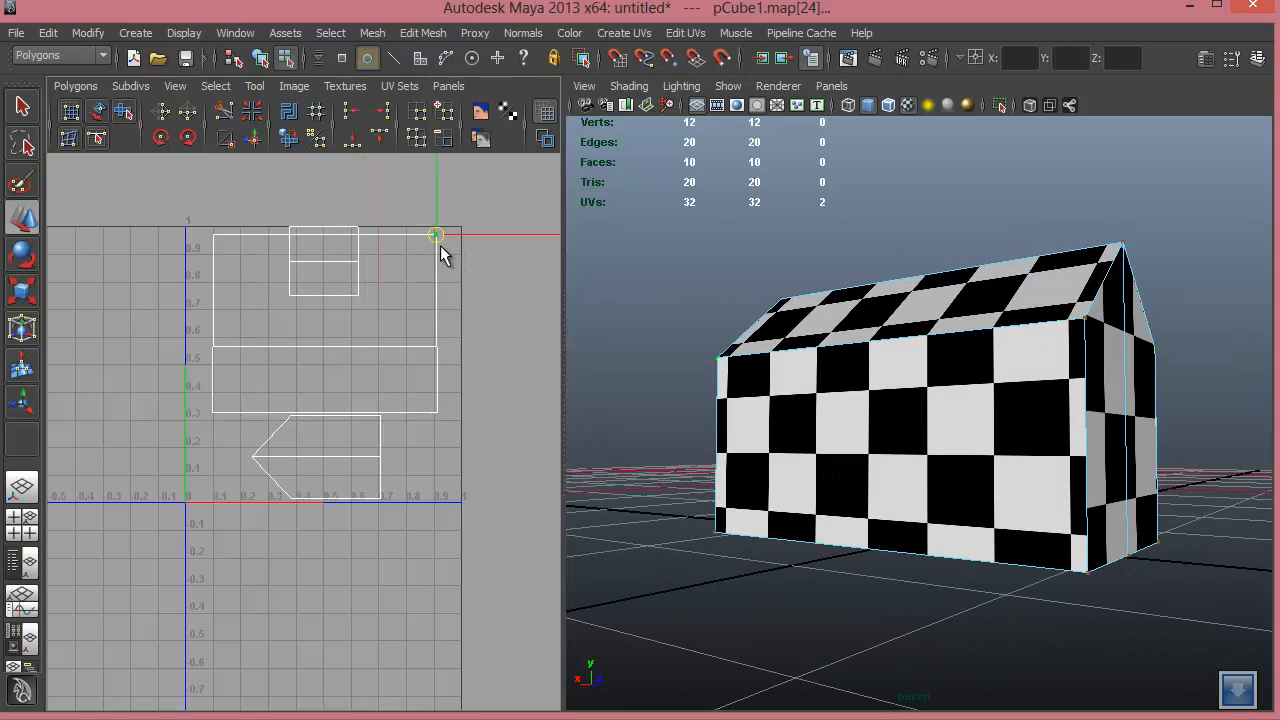
pyautogui.moveTo(440, 242)
pyautogui.keyDown('ctrl'); pyautogui.mouseDown(button='right')
pyautogui.moveTo(475, 232)
pyautogui.moveTo(448, 240)
pyautogui.mouseUp(button='right'); pyautogui.keyUp('ctrl')
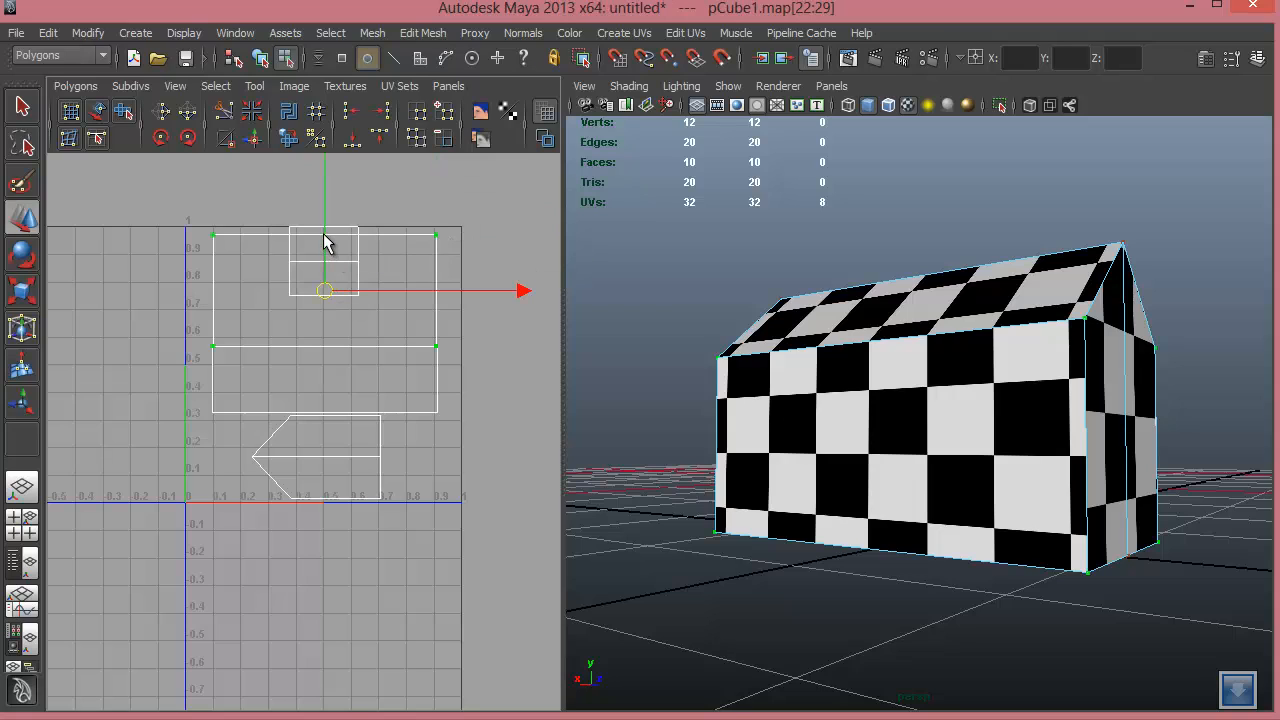
pyautogui.moveTo(325, 243); pyautogui.dragTo(326, 239)
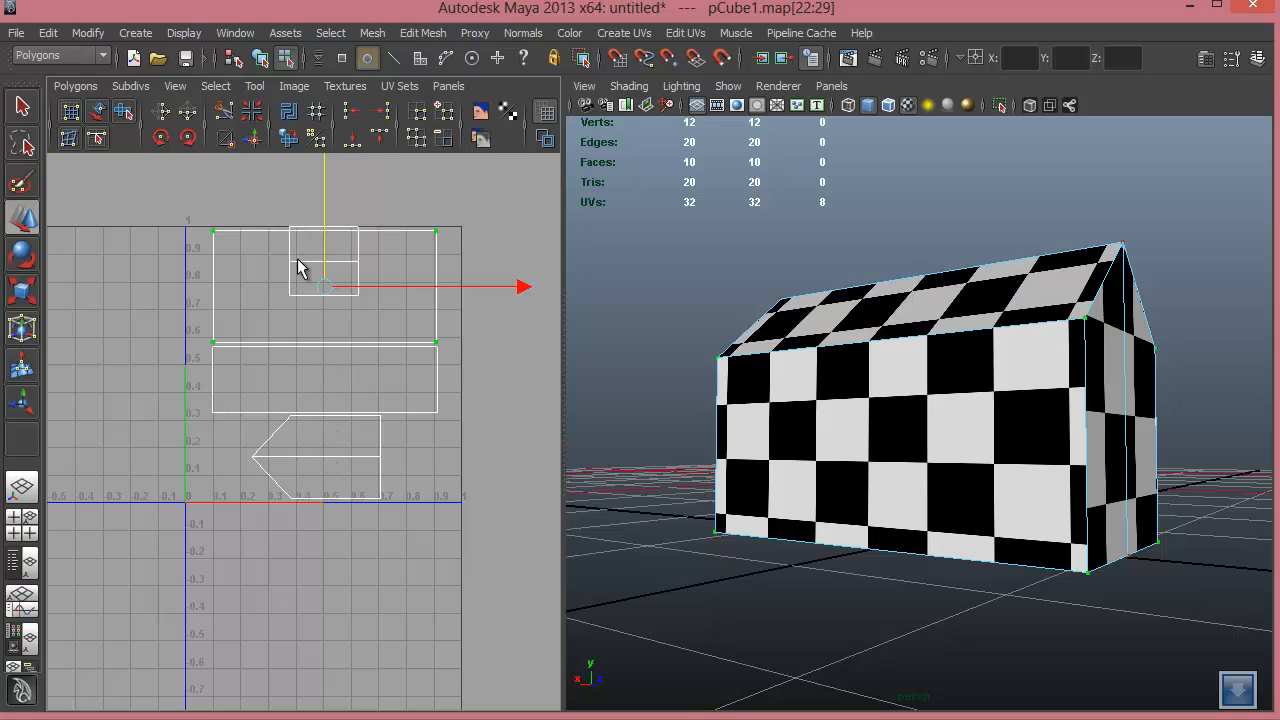
# Move the floor shell beside the gable shell's flat end near the 0–1 space's lower edge, and return to object mode.
pyautogui.keyDown('alt'); pyautogui.moveTo(930, 586); pyautogui.dragTo(1009, 486); pyautogui.keyUp('alt')
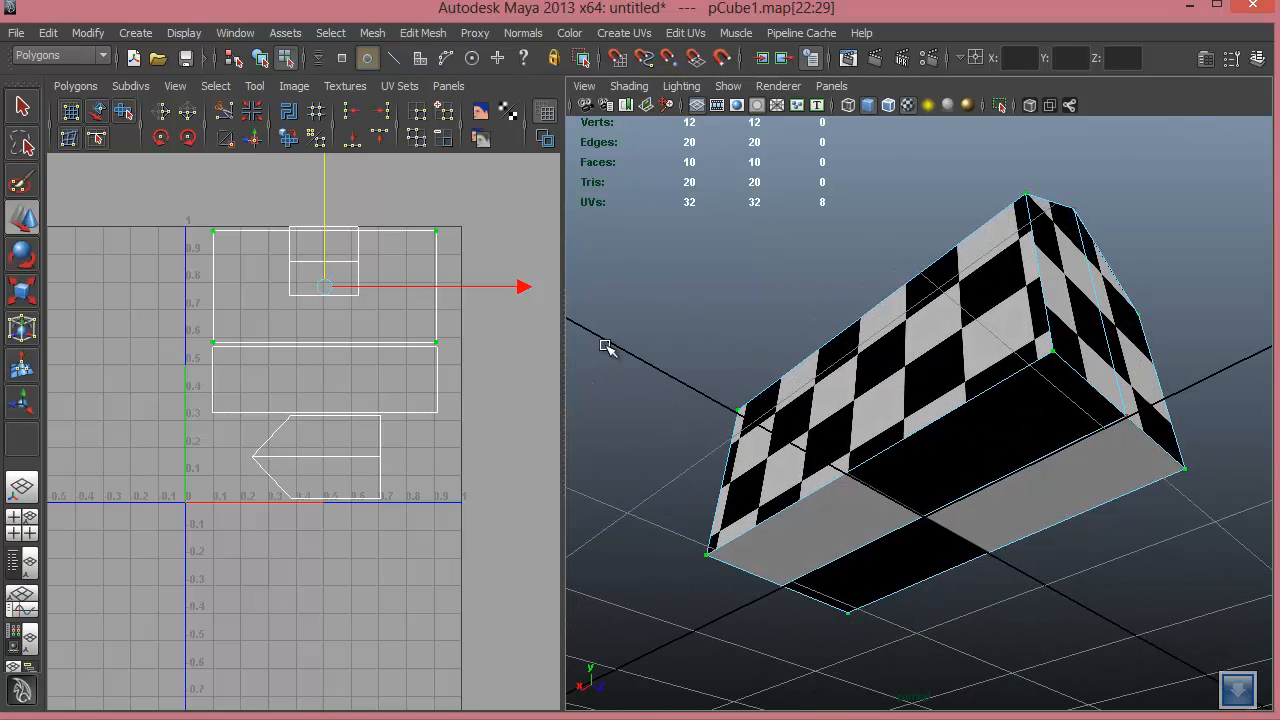
pyautogui.click(291, 296)
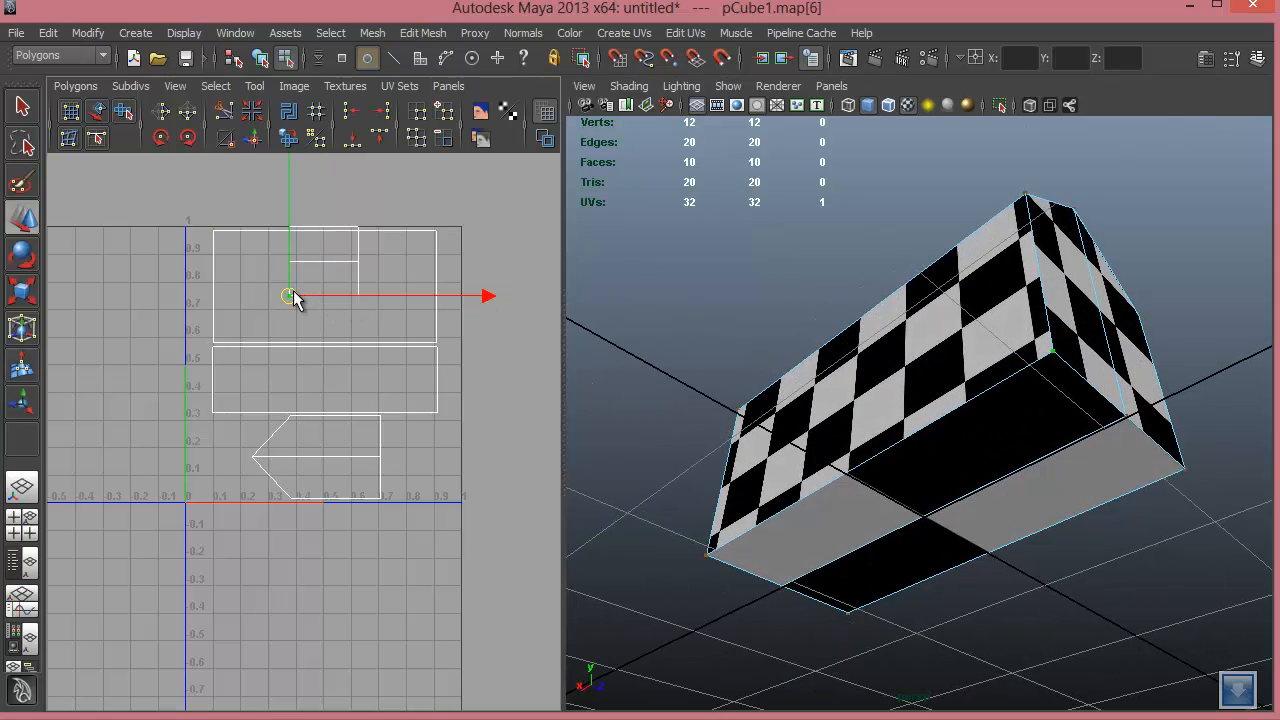
pyautogui.keyDown('ctrl'); pyautogui.moveTo(293, 298); pyautogui.dragTo(343, 272, button='right'); pyautogui.keyUp('ctrl')
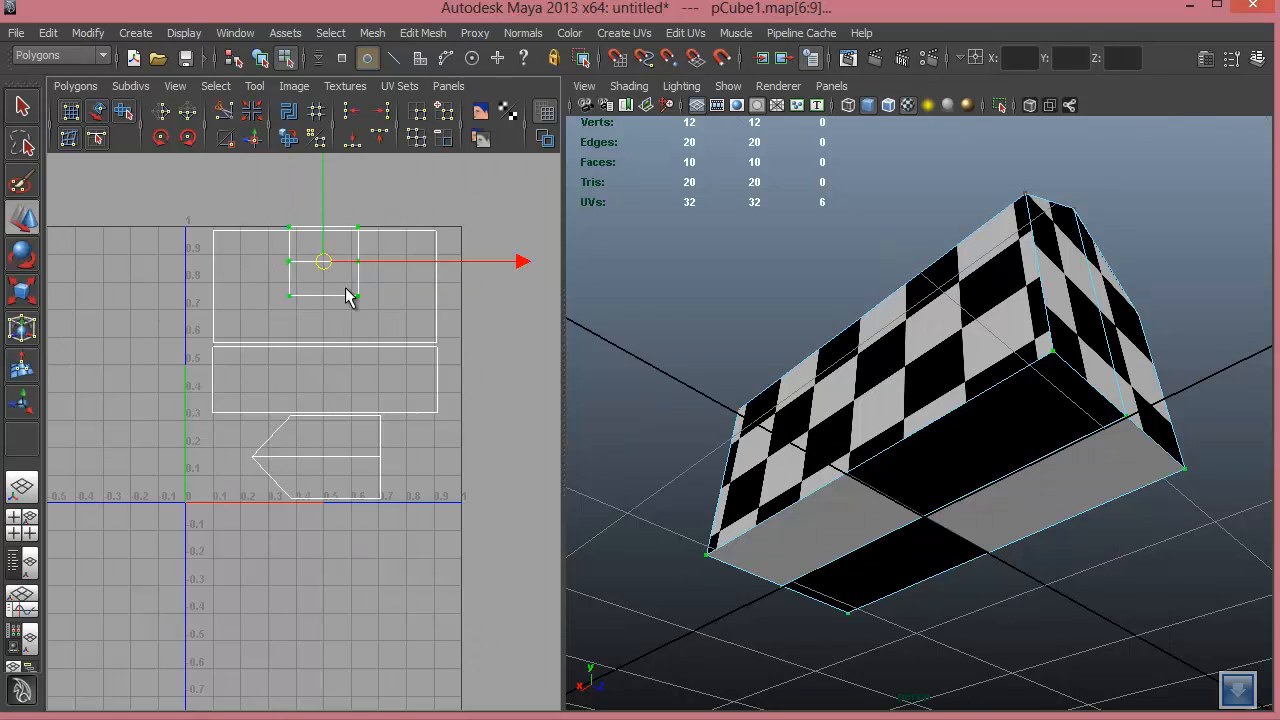
pyautogui.moveTo(325, 262); pyautogui.dragTo(423, 462)
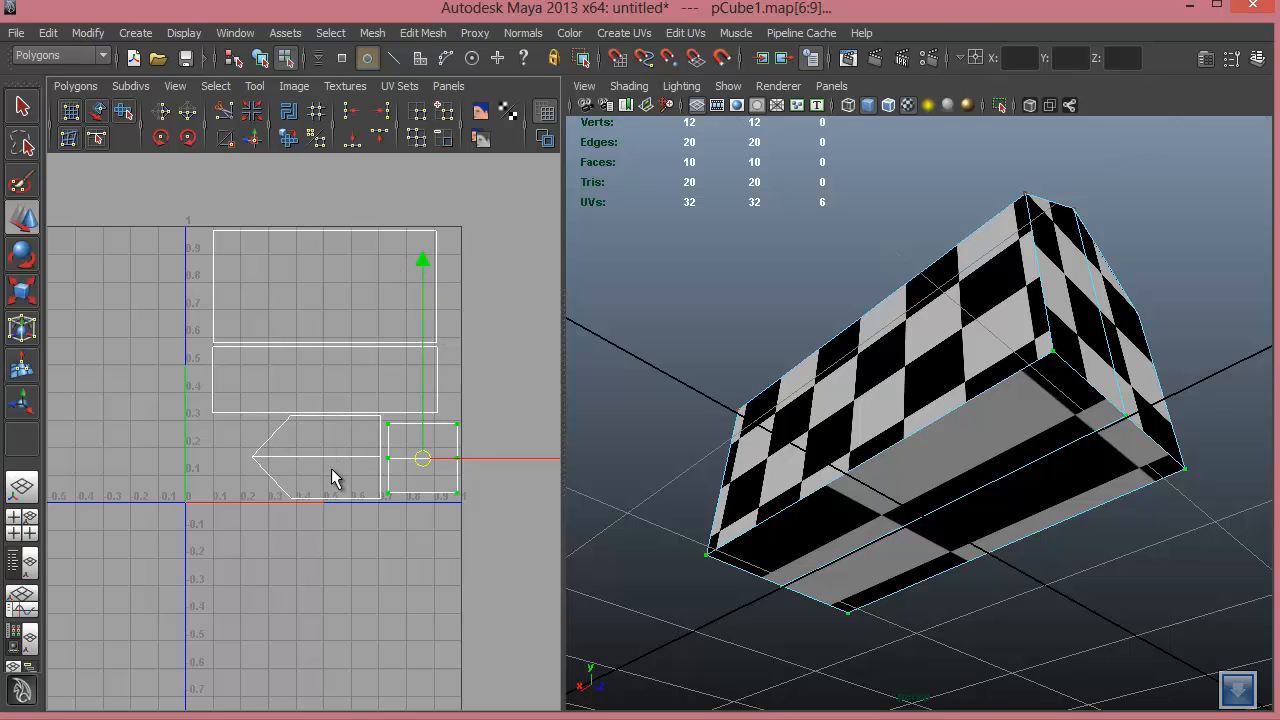
pyautogui.keyDown('alt'); pyautogui.moveTo(318, 441); pyautogui.dragTo(425, 482, button='right'); pyautogui.keyUp('alt')
pyautogui.keyDown('alt'); pyautogui.moveTo(373, 512); pyautogui.dragTo(346, 578, button='middle'); pyautogui.keyUp('alt')
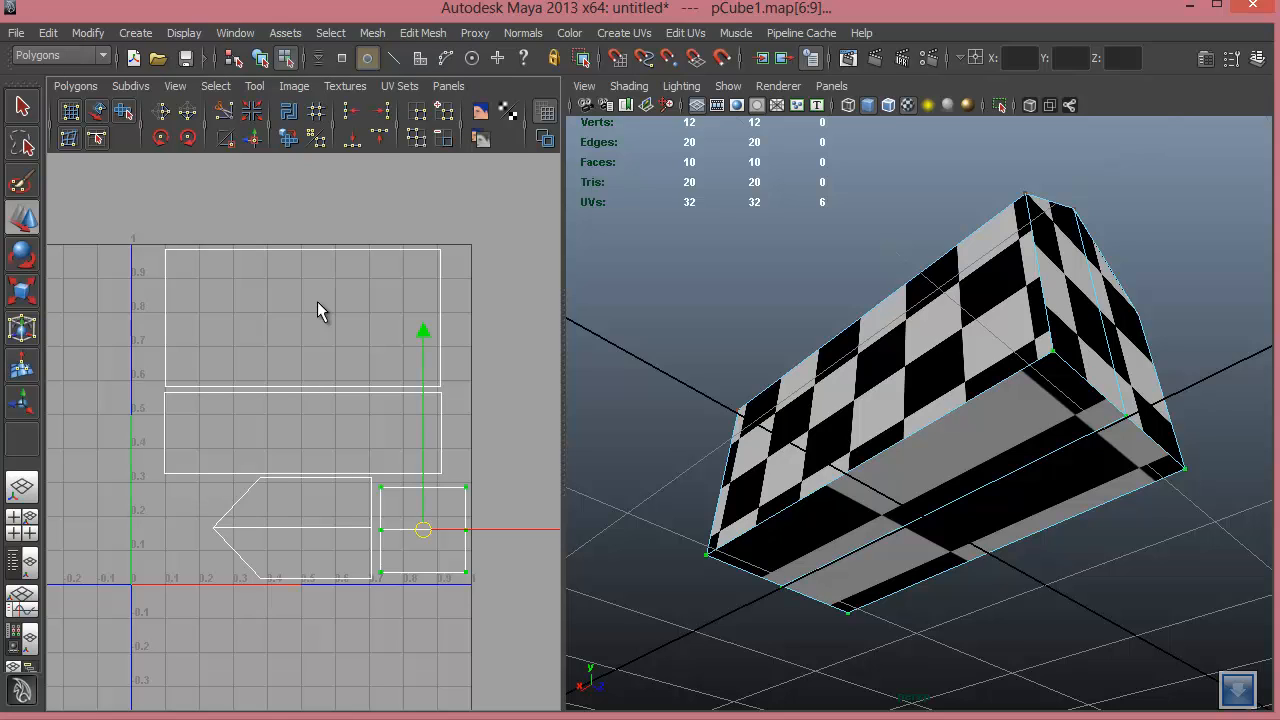
pyautogui.moveTo(942, 338); pyautogui.dragTo(918, 447, button='right')
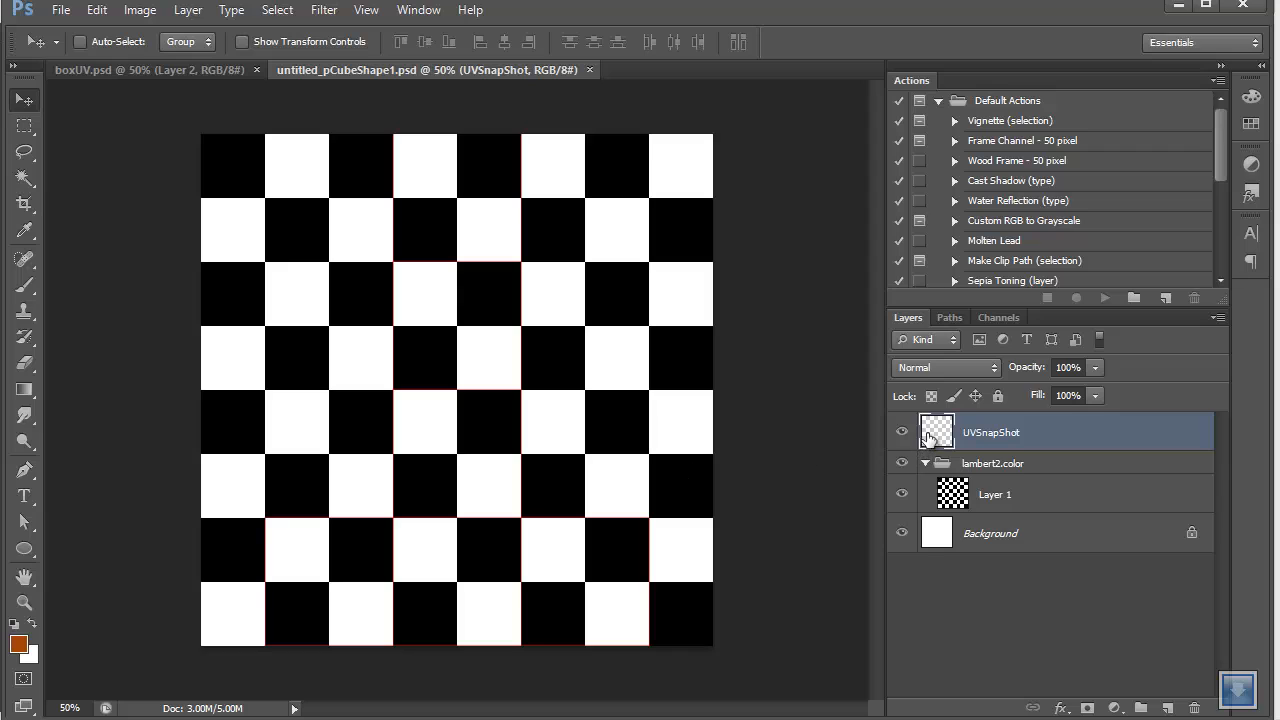
# Switch to Photoshop, hide the checker layer in untitled_pCubeShape1.psd, and toggle the UVSnapShot layer's visibility to examine the UV outlines.
pyautogui.click(901, 494)
pyautogui.click(902, 435)
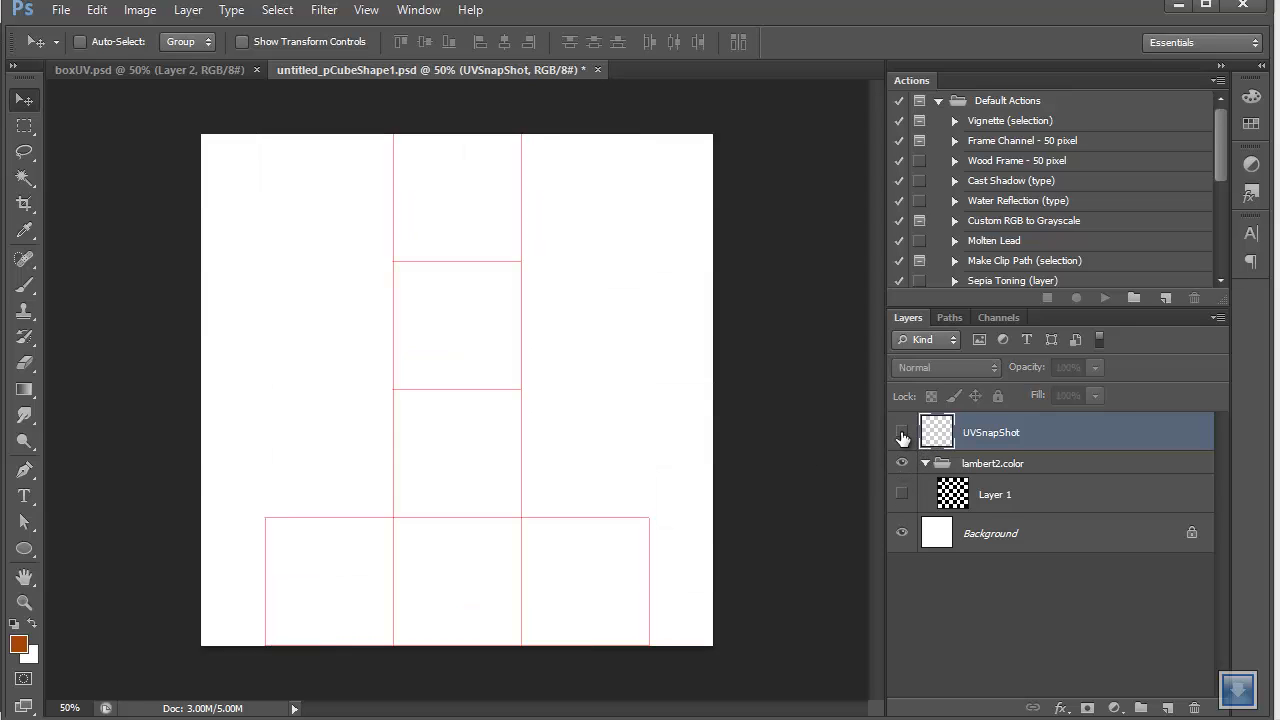
pyautogui.click(902, 435)
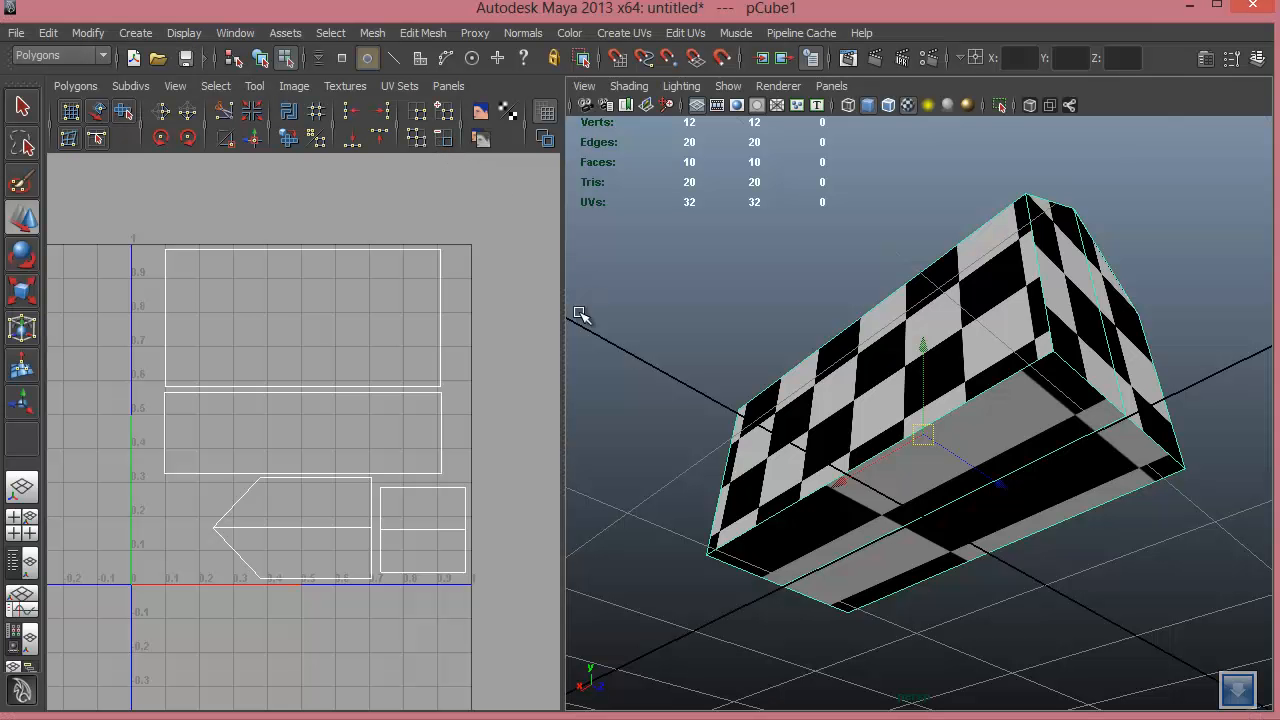
# In Maya, set up a PSD network for the house with the image named House UV.psd in sourceimages.
pyautogui.click(294, 88)
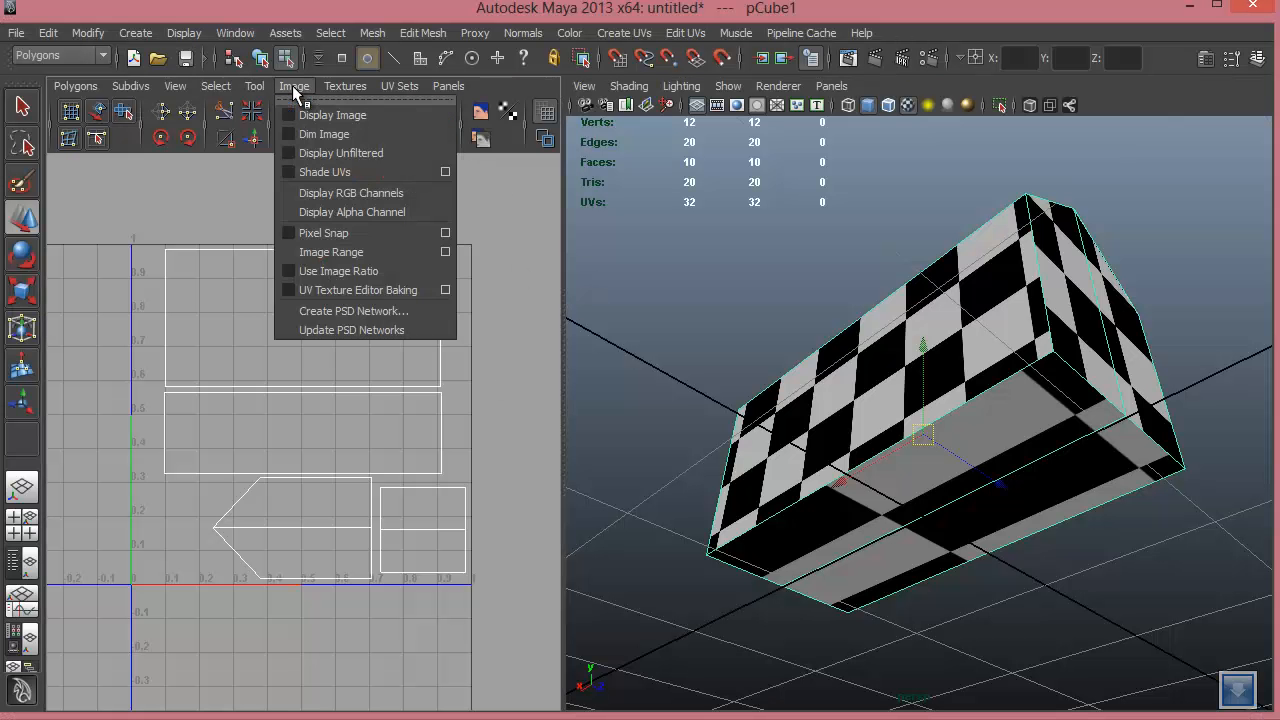
pyautogui.click(355, 312)
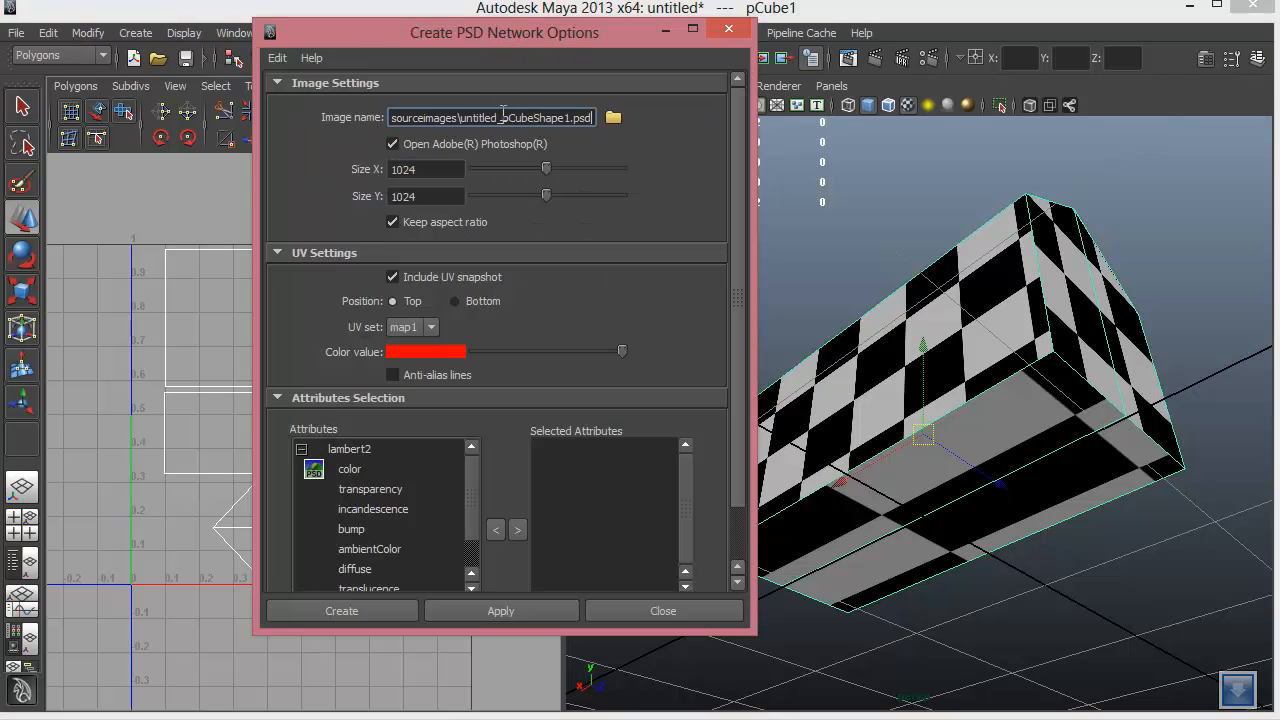
pyautogui.moveTo(462, 117); pyautogui.dragTo(566, 130)
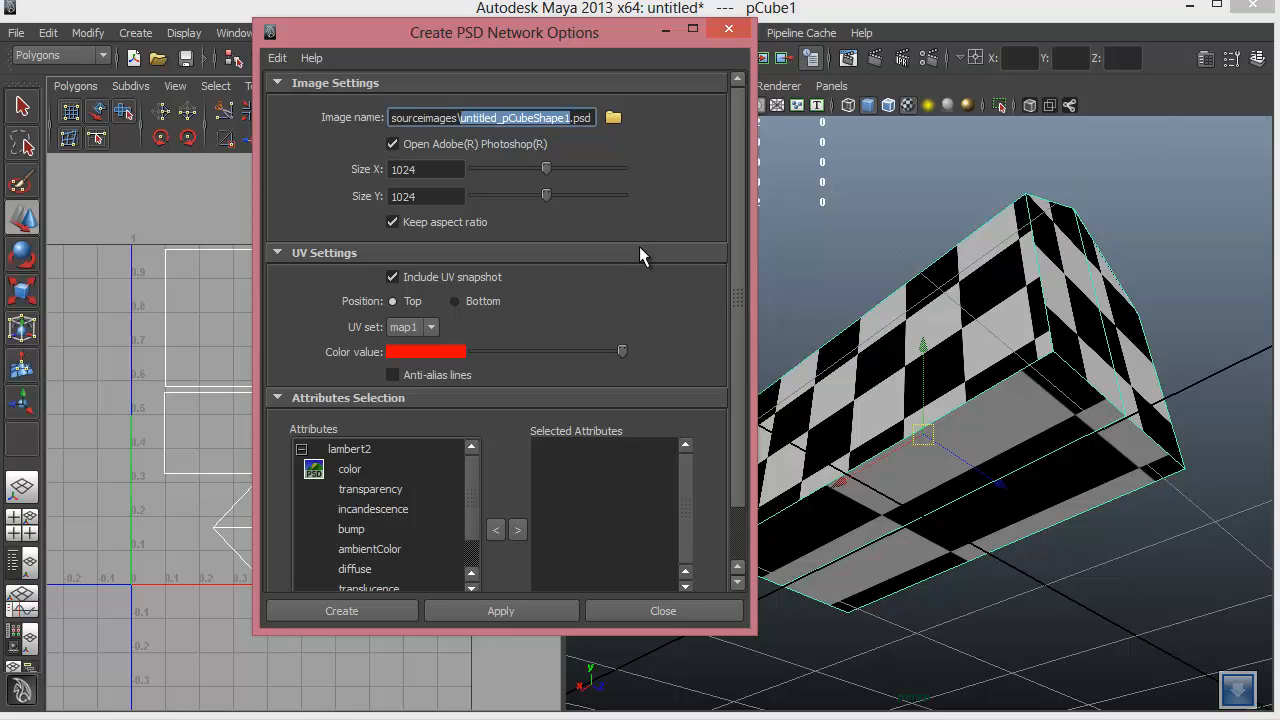
pyautogui.write('House U')
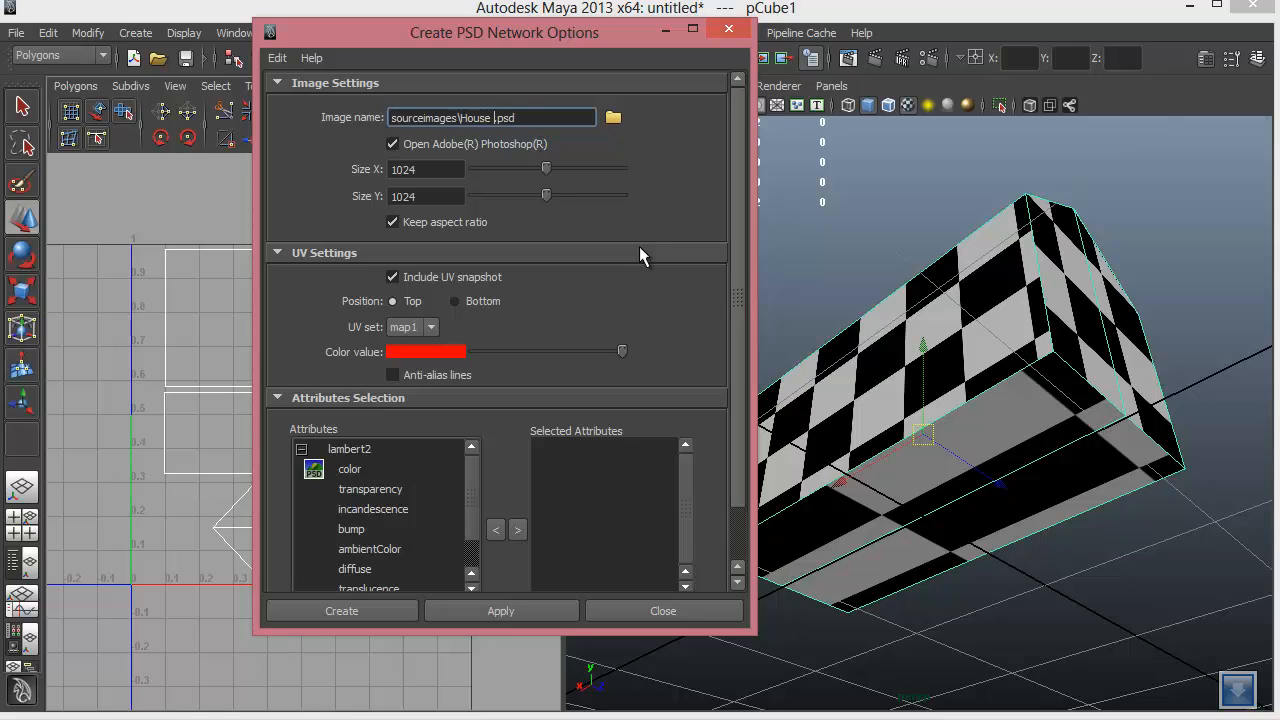
pyautogui.write('V')
# Add lambert2's color attribute to the selected attributes and create the PSD network.
pyautogui.click(349, 470)
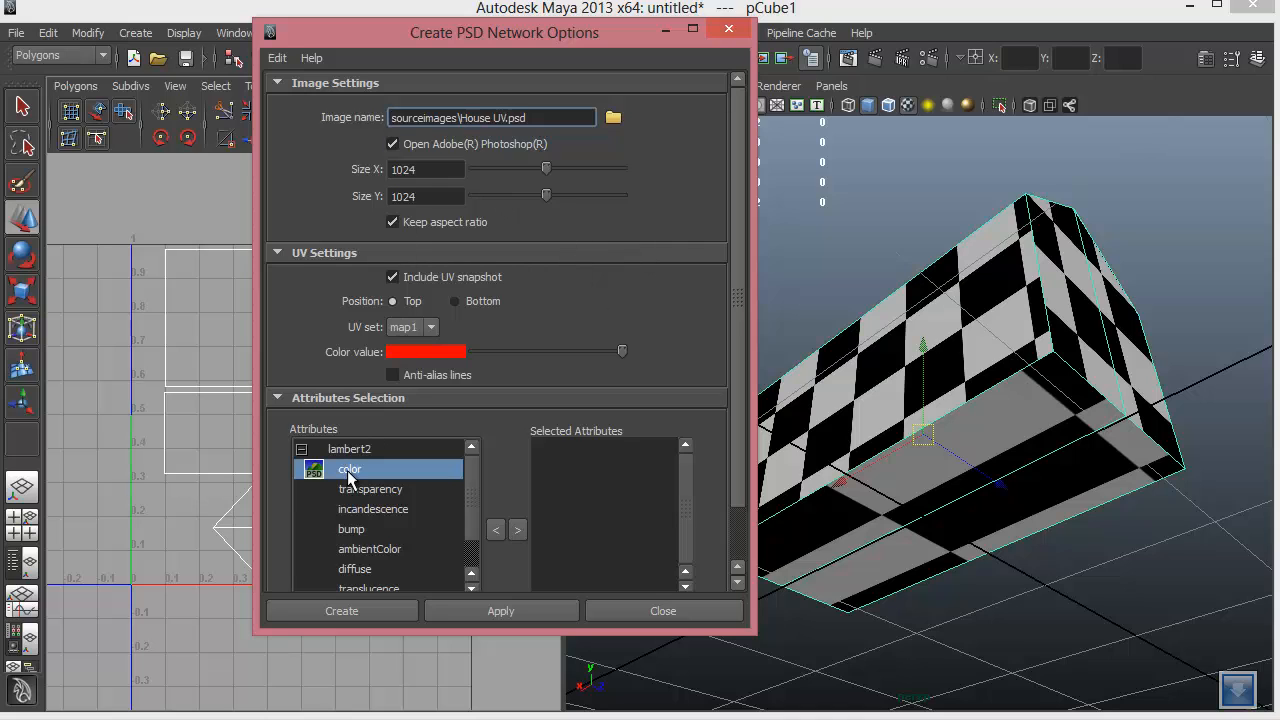
pyautogui.click(518, 529)
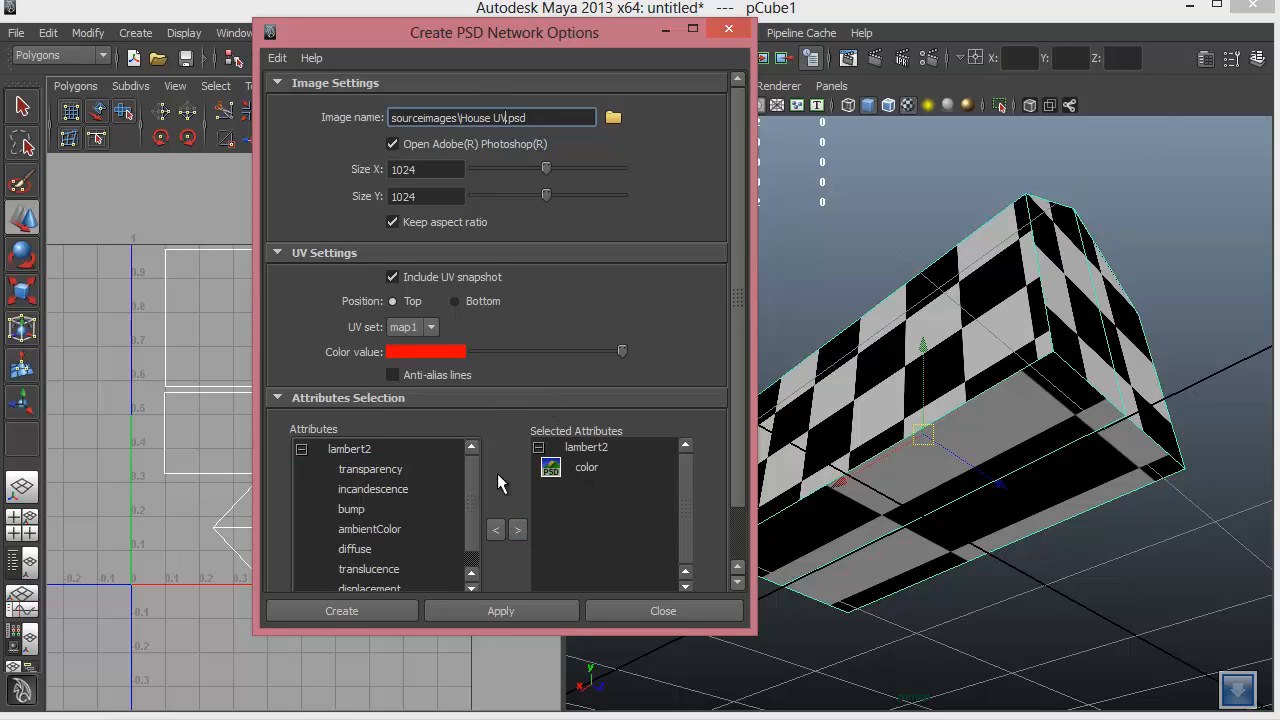
pyautogui.click(360, 607)
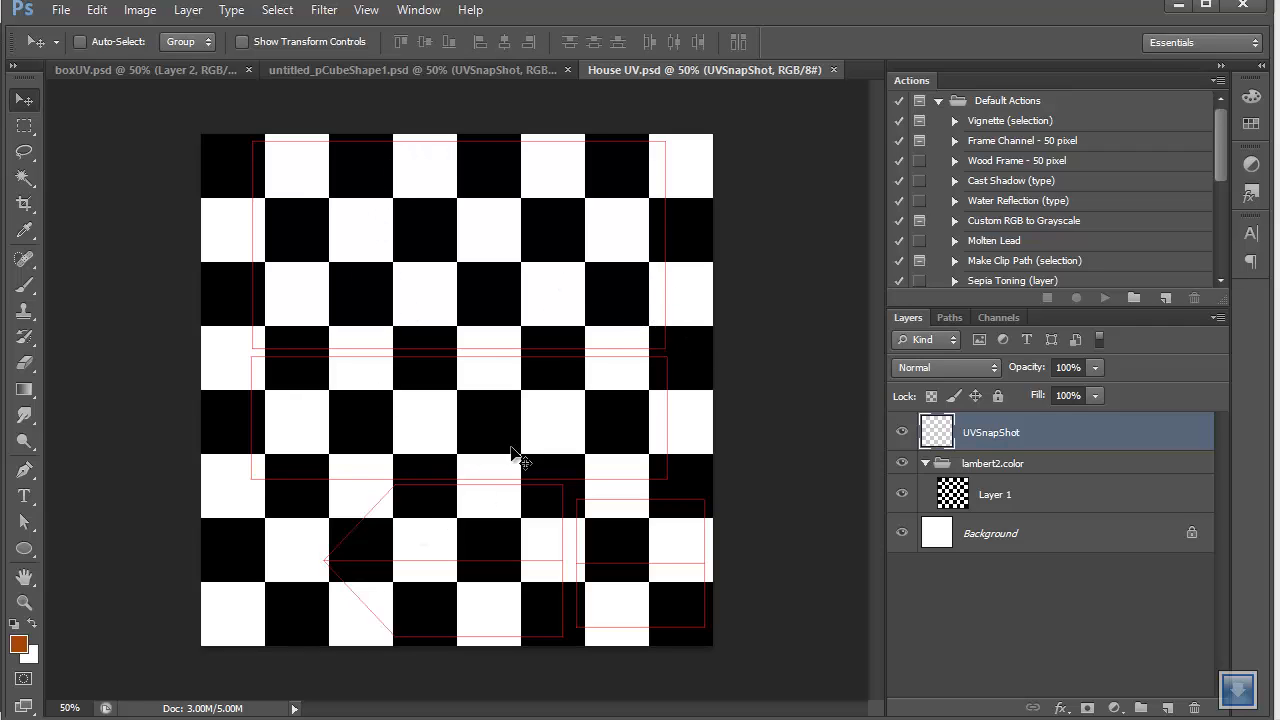
# In Photoshop, replace the checker pattern on House UV.psd's Layer 1 with a solid white background-color fill.
pyautogui.click(962, 500)
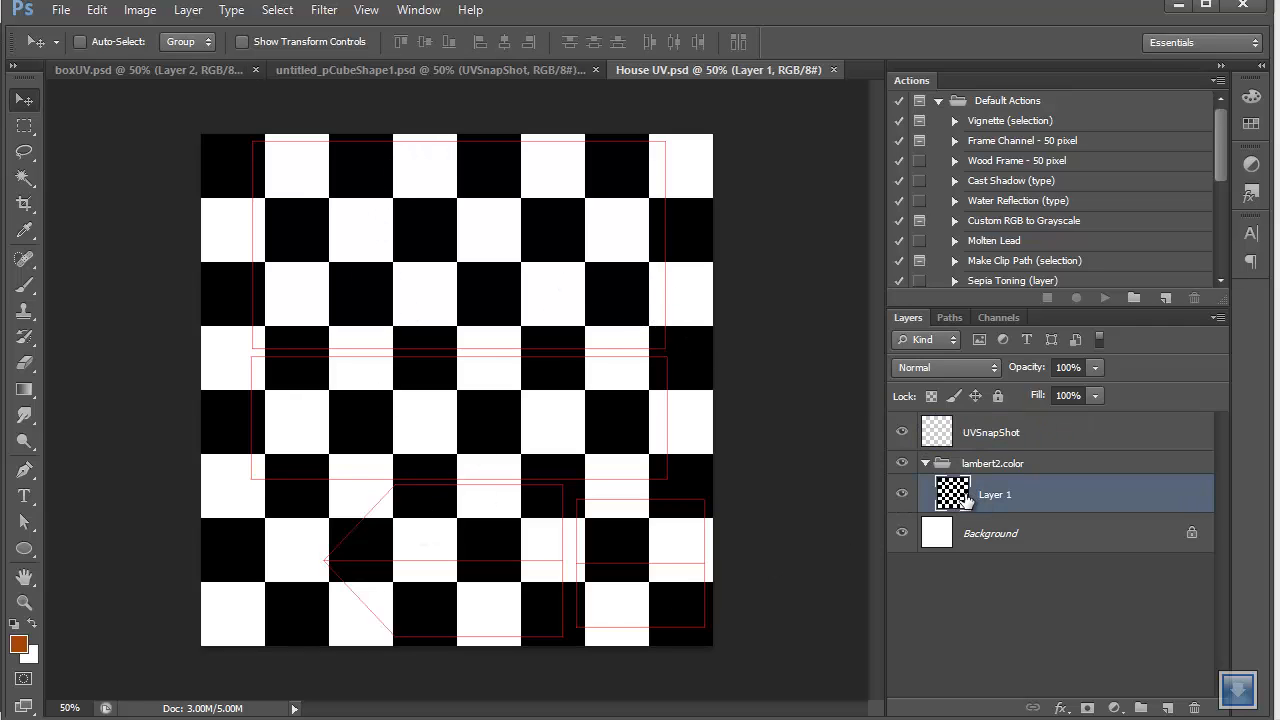
pyautogui.press('Delete')
pyautogui.hotkey('ctrl', 'z')
pyautogui.hotkey('alt', 'BackSpace')
pyautogui.hotkey('ctrl', 'BackSpace')
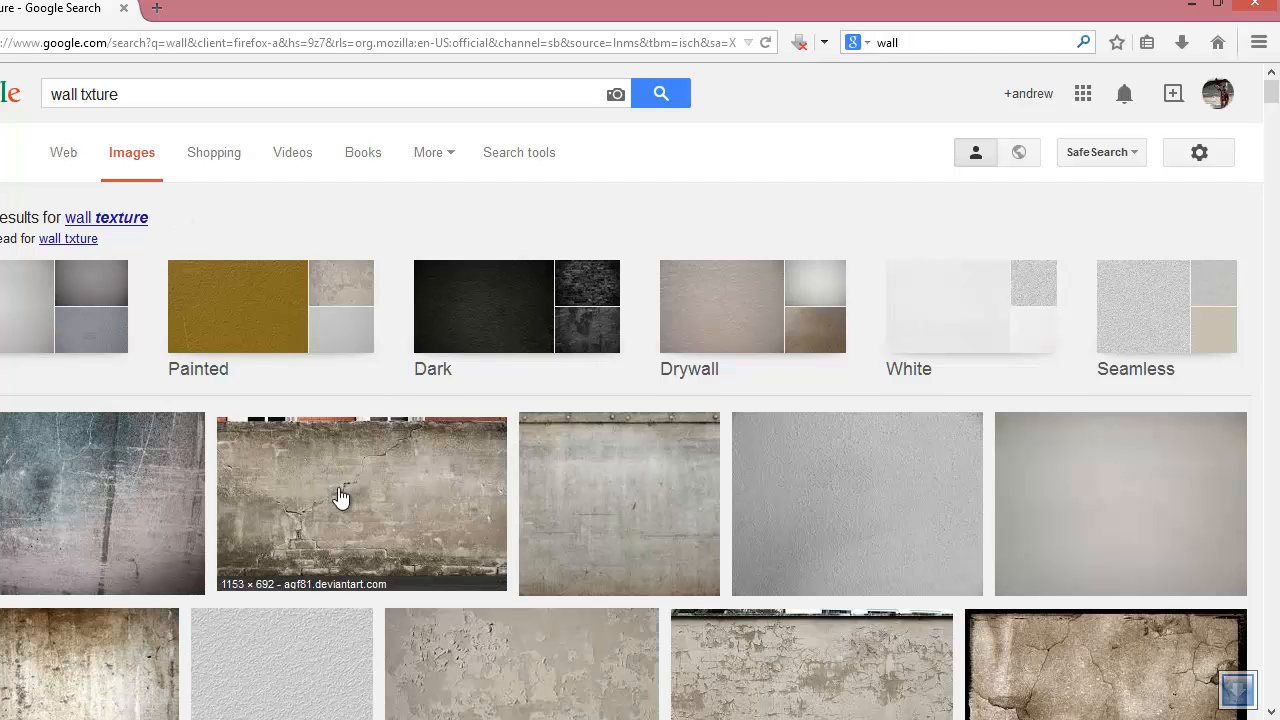
# In the web browser, browse the wall texture image results and open the cracked "Wall Texture - 9" picture at full size.
pyautogui.scroll(-2, 350, 480)
pyautogui.scroll(-1, 358, 430)
pyautogui.scroll(-1, 362, 390)
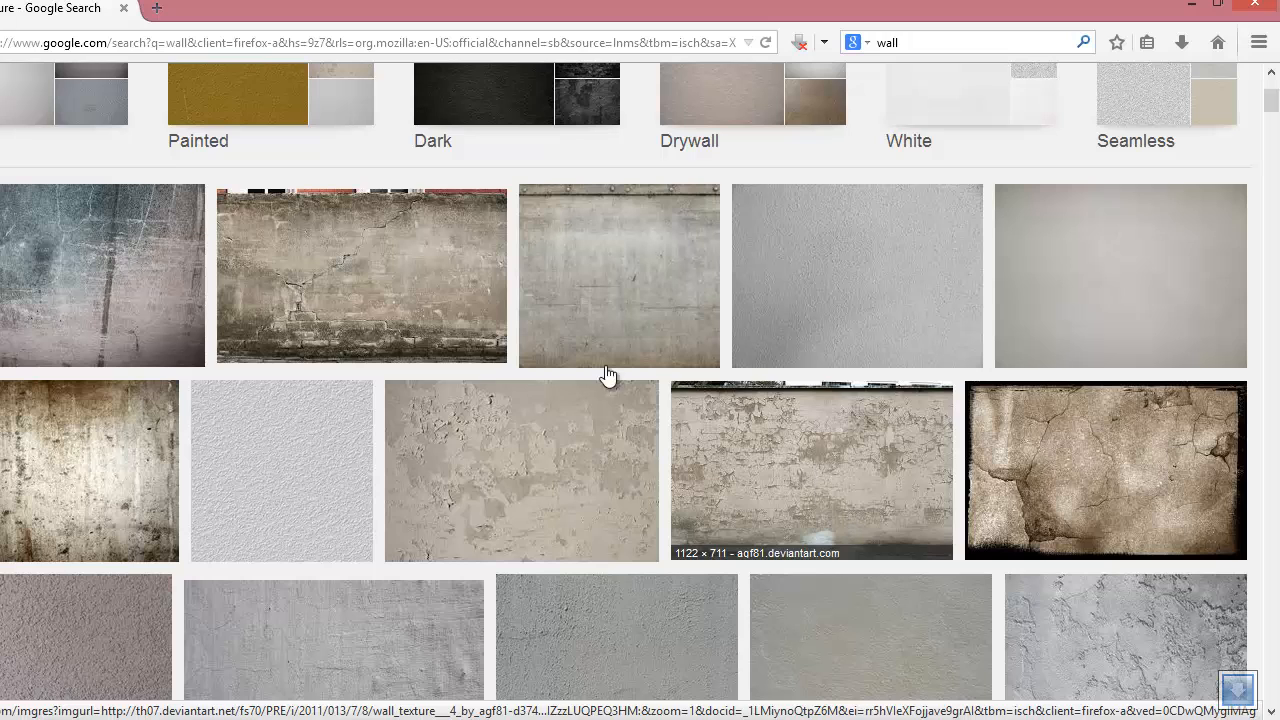
pyautogui.click(414, 286)
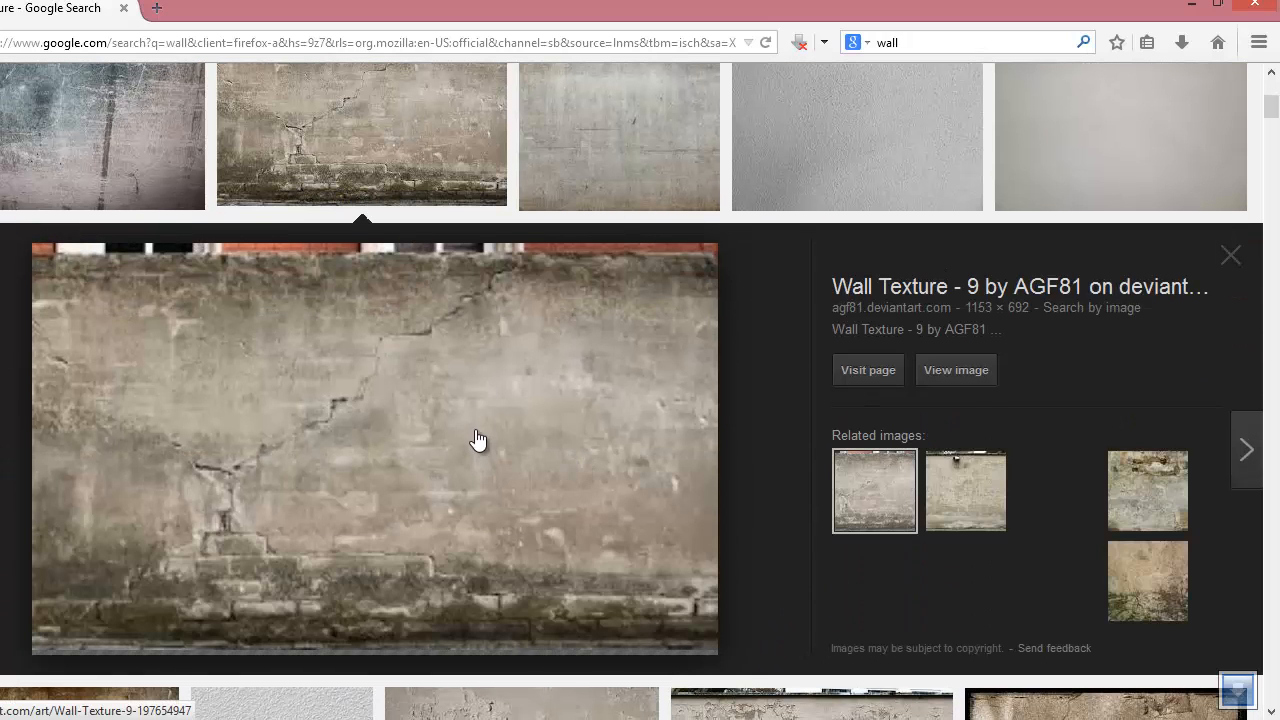
pyautogui.scroll(-1, 464, 424)
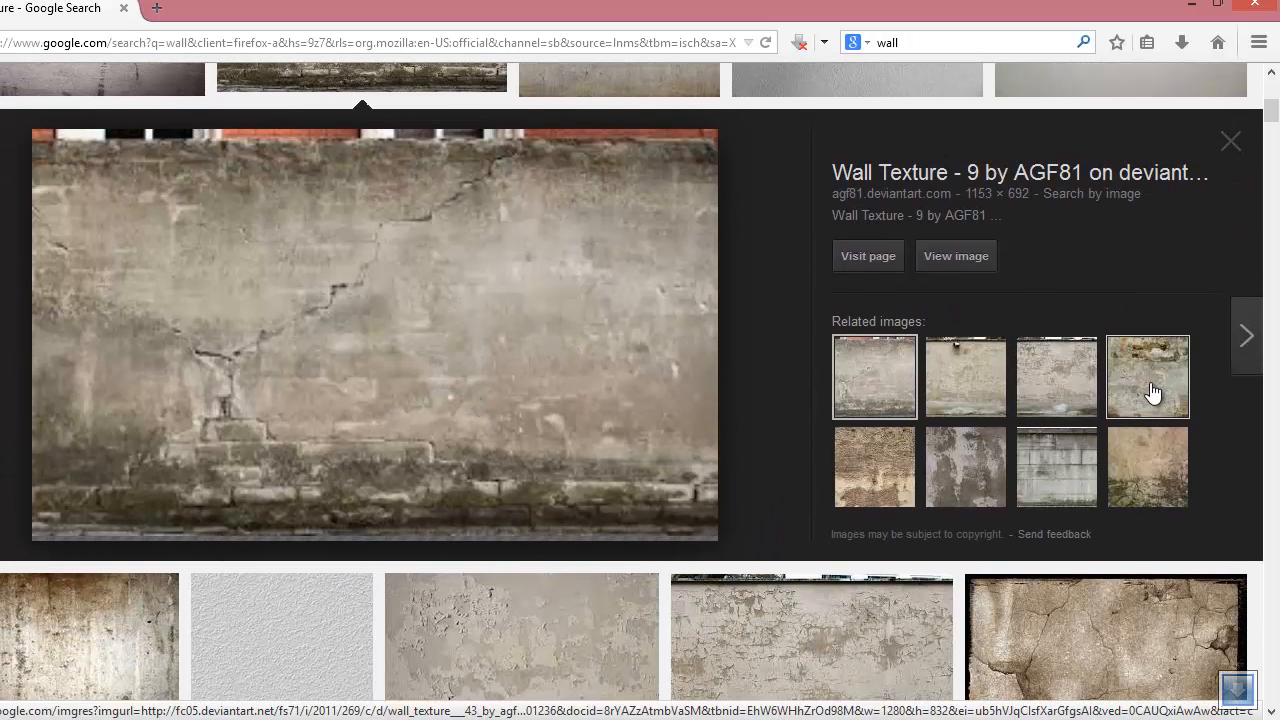
pyautogui.scroll(1, 900, 340)
pyautogui.click(971, 381)
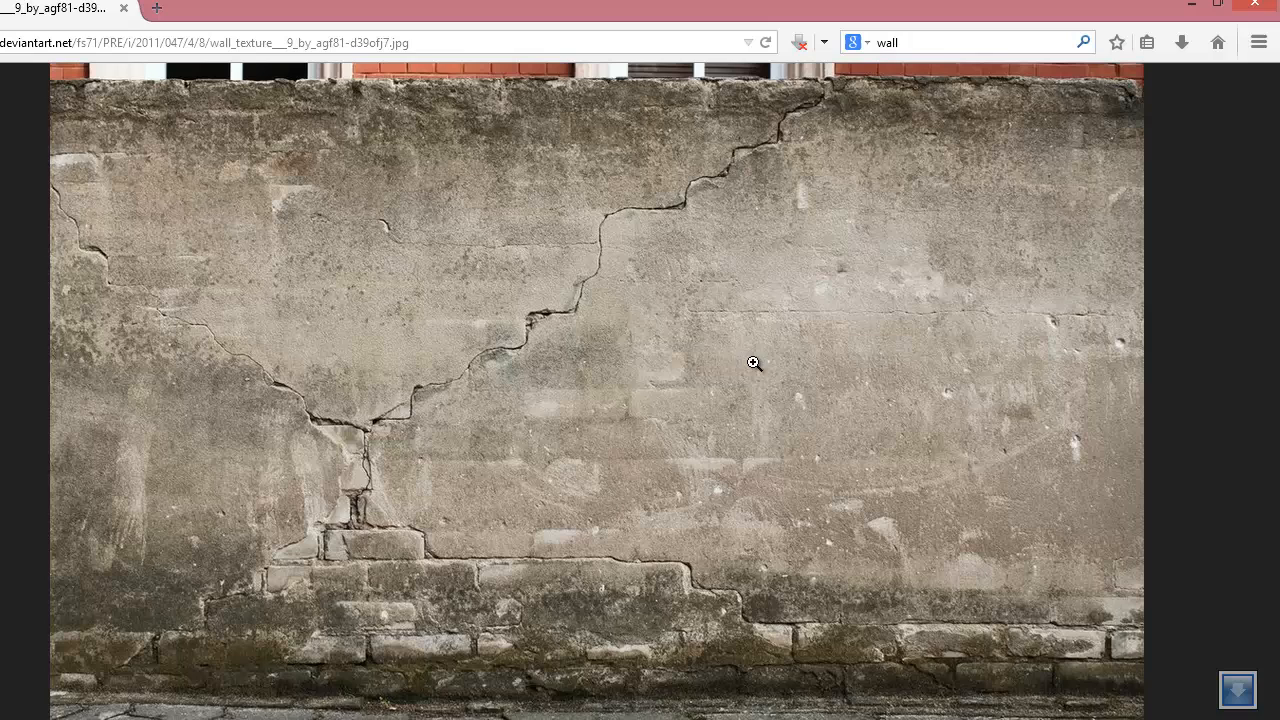
# Copy the cracked wall image from the browser and paste it into Photoshop's House UV.psd as a new layer above Layer 1.
pyautogui.click(680, 357)
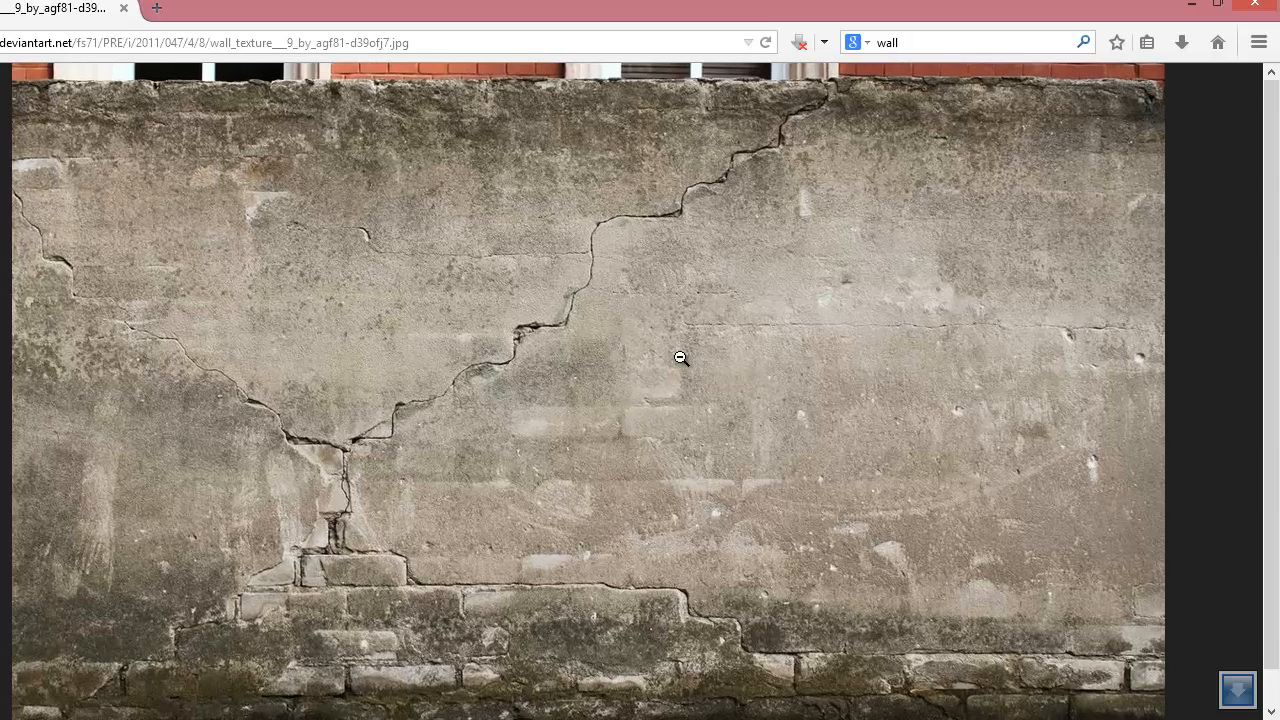
pyautogui.rightClick(627, 347)
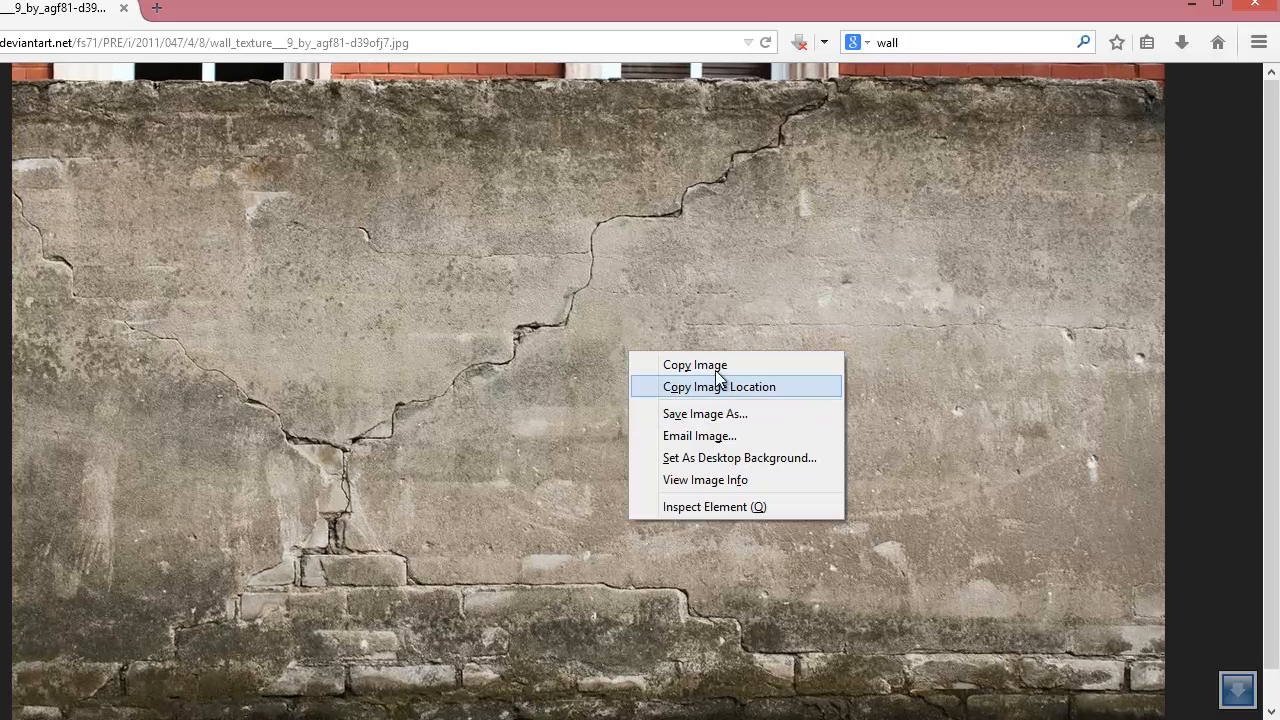
pyautogui.click(714, 366)
pyautogui.hotkey('alt', 'Tab')
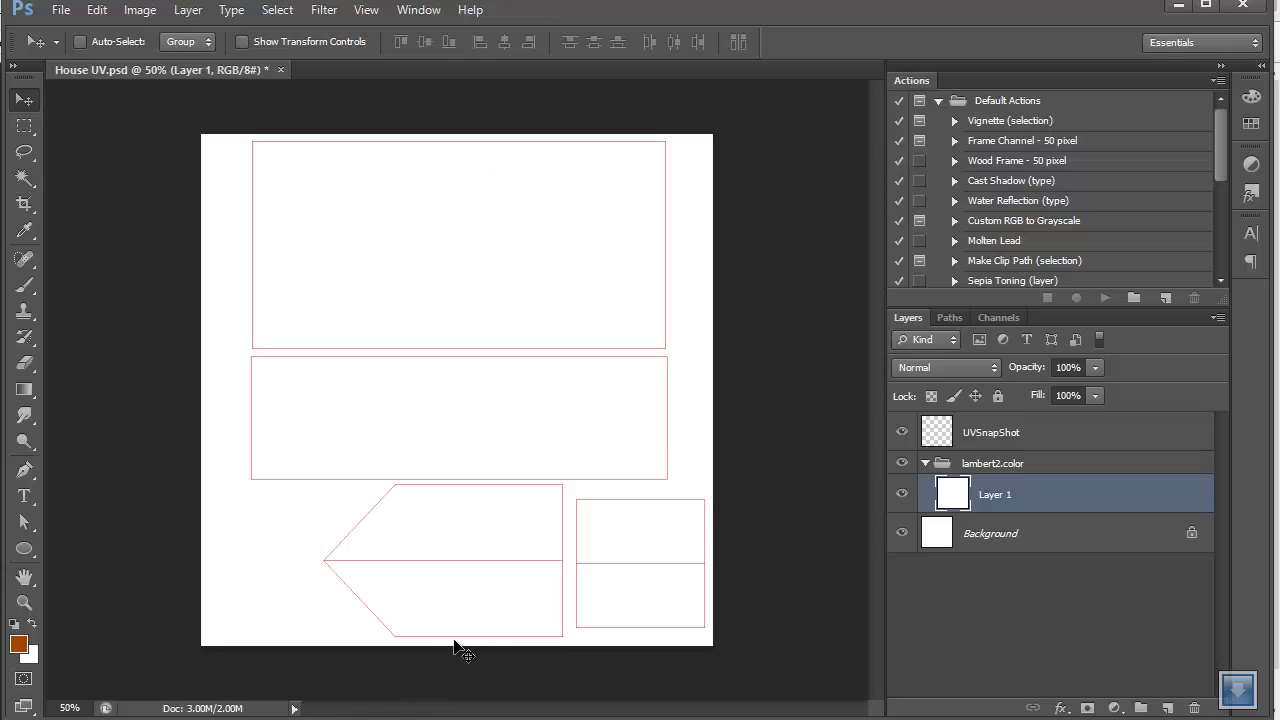
pyautogui.hotkey('ctrl', 'v')
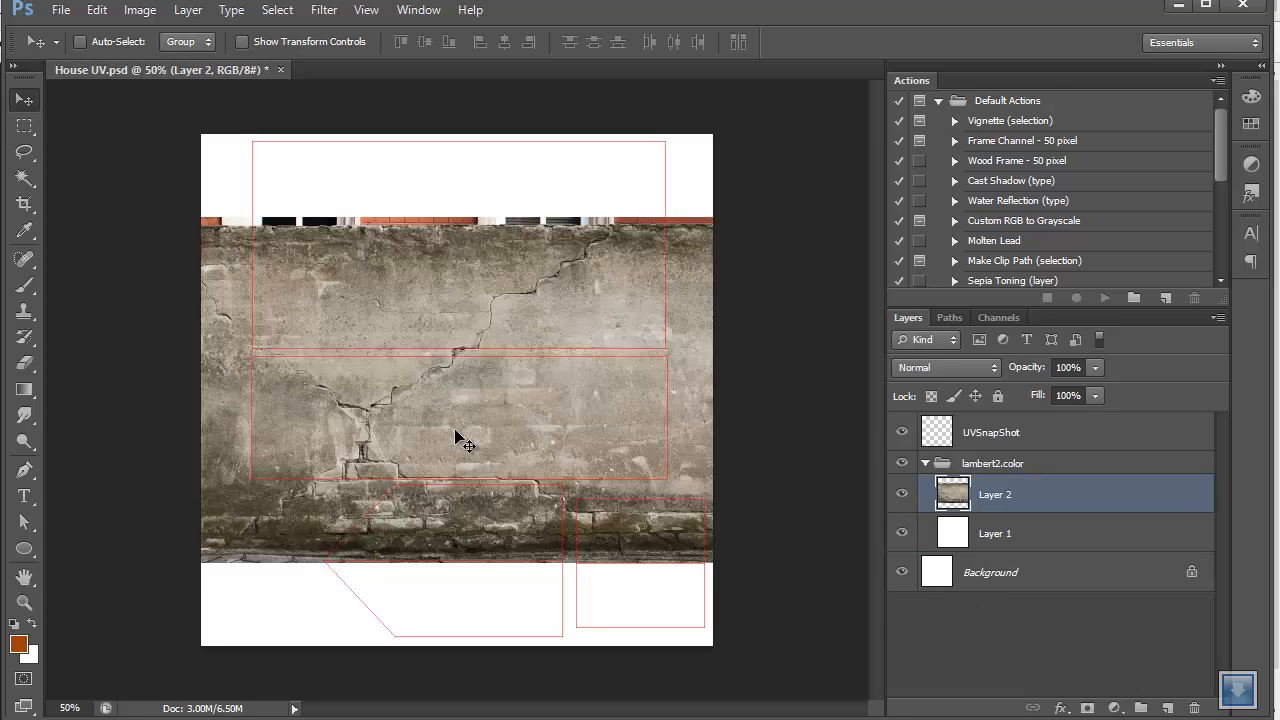
# Scale the pasted wall layer to about 66% and align its left edge with the large upper UV shell.
pyautogui.moveTo(455, 437); pyautogui.dragTo(467, 337)
pyautogui.hotkey('ctrl', 't')
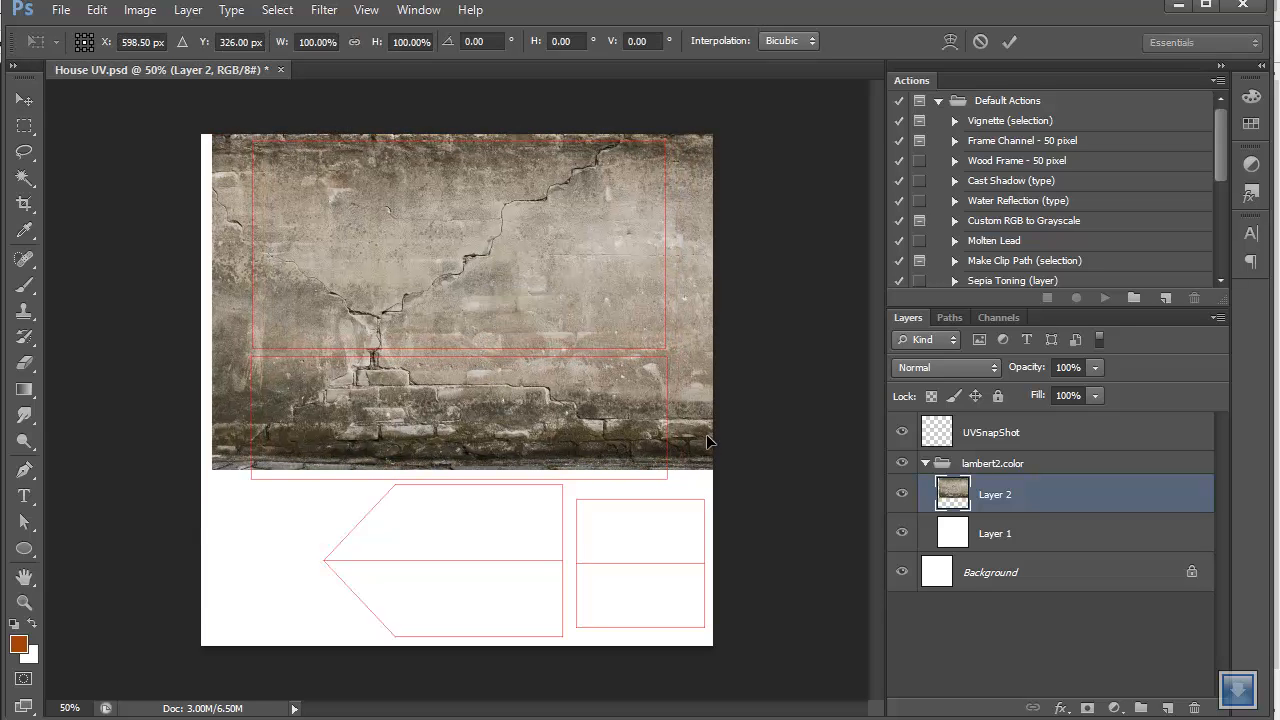
pyautogui.moveTo(789, 469); pyautogui.dragTo(609, 330)
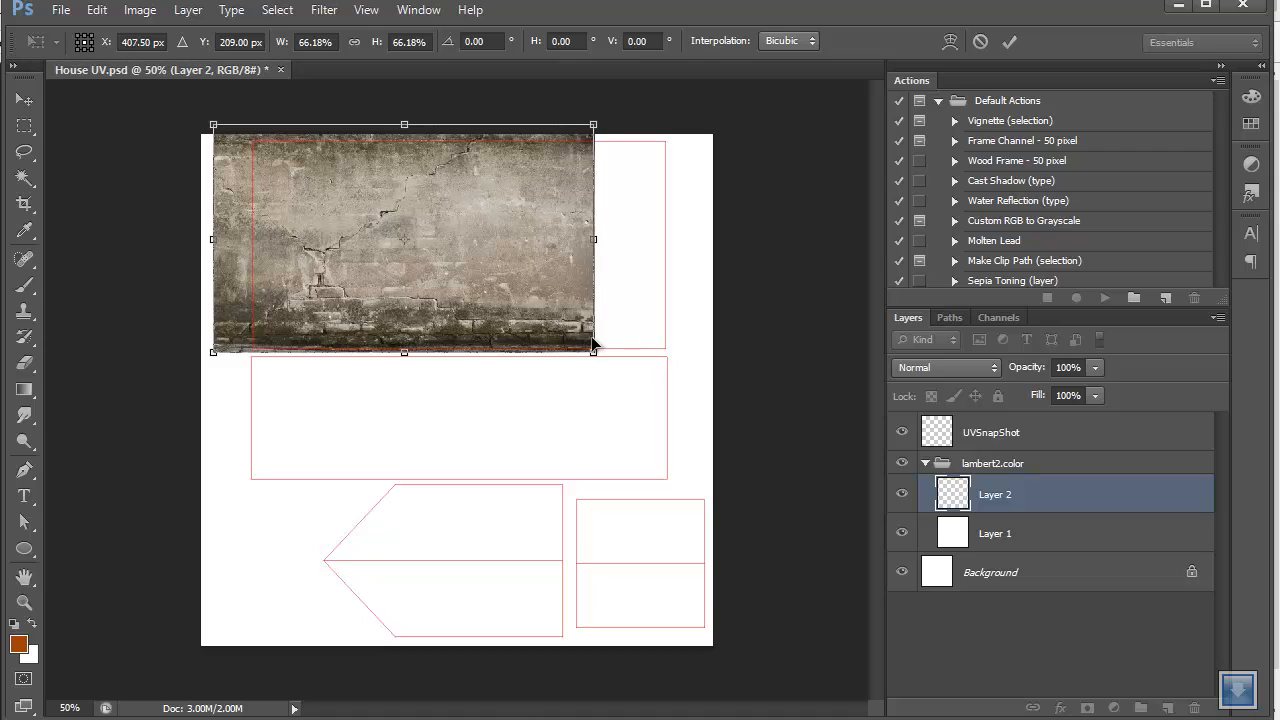
pyautogui.press('Right')
pyautogui.press('Right')
pyautogui.press('Right')
pyautogui.press('Right')
pyautogui.press('Right')
pyautogui.press('Right')
pyautogui.press('Right')
pyautogui.press('Right')
pyautogui.press('Right')
pyautogui.press('Right')
pyautogui.press('Right')
pyautogui.press('Right')
pyautogui.press('Right')
pyautogui.press('Right')
pyautogui.press('Right')
pyautogui.press('Right')
pyautogui.press('Right')
pyautogui.press('Right')
pyautogui.press('Right')
pyautogui.press('Right')
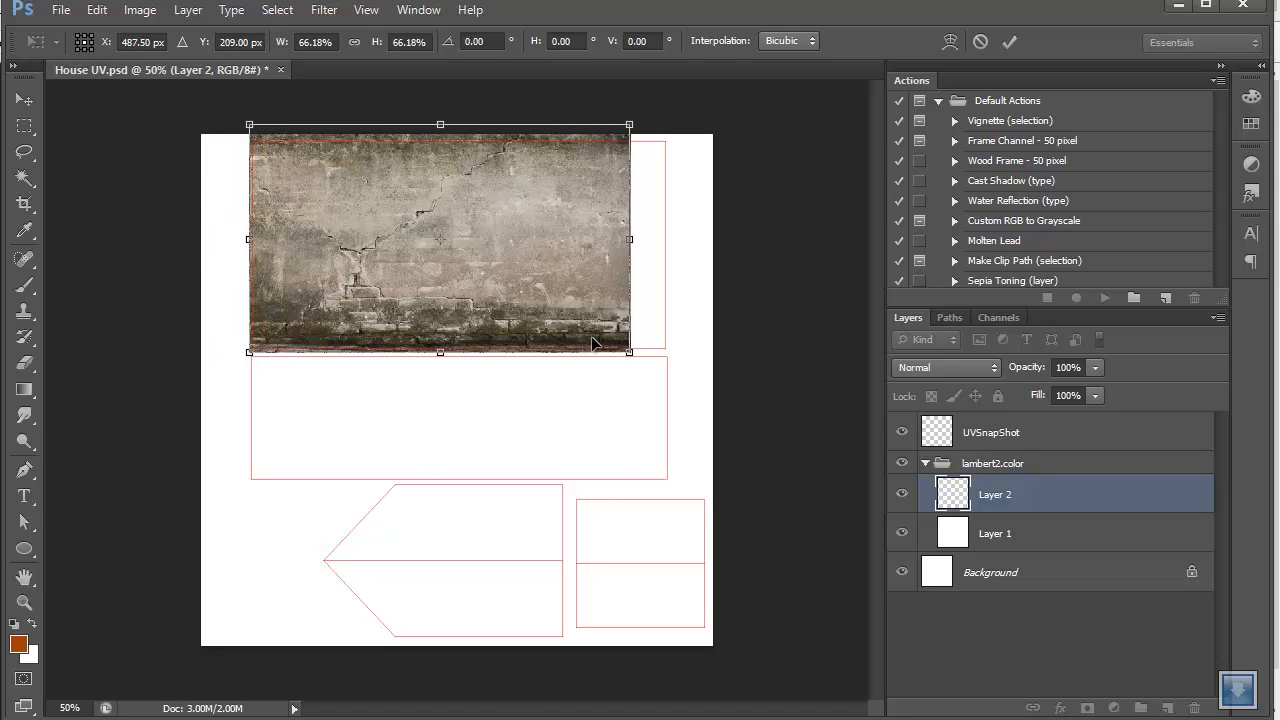
pyautogui.press('Right')
pyautogui.press('Right')
pyautogui.press('Right')
pyautogui.press('Right')
pyautogui.press('Right')
pyautogui.press('Right')
pyautogui.press('Right')
pyautogui.press('Right')
pyautogui.press('Right')
pyautogui.press('Right')
pyautogui.press('Left')
pyautogui.press('Left')
pyautogui.press('Left')
pyautogui.press('Left')
pyautogui.press('Left')
pyautogui.press('Left')
pyautogui.press('Left')
pyautogui.press('Left')
pyautogui.press('Left')
pyautogui.press('Left')
pyautogui.press('Return')
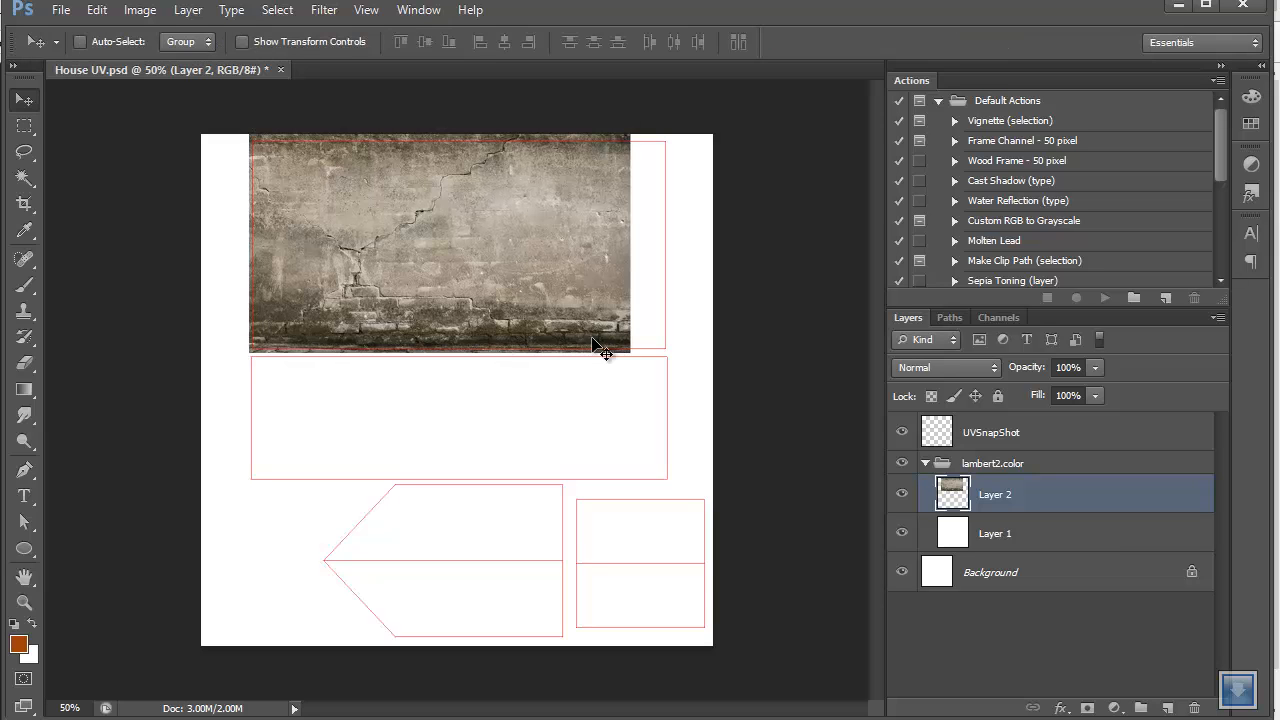
# Extend the wall across the upper shell with a duplicate layer shifted right, blending the copy's left edge with a 300 px Eraser.
pyautogui.hotkey('ctrl', 'j')
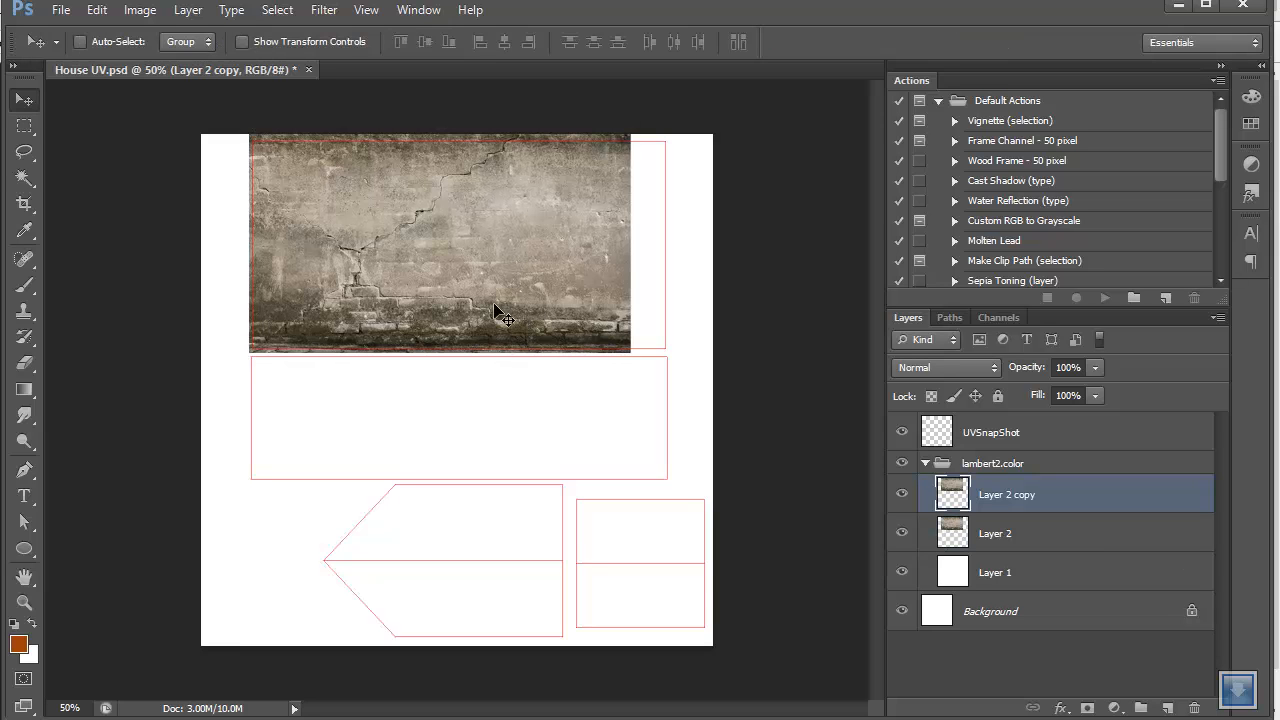
pyautogui.moveTo(494, 306); pyautogui.dragTo(530, 303)
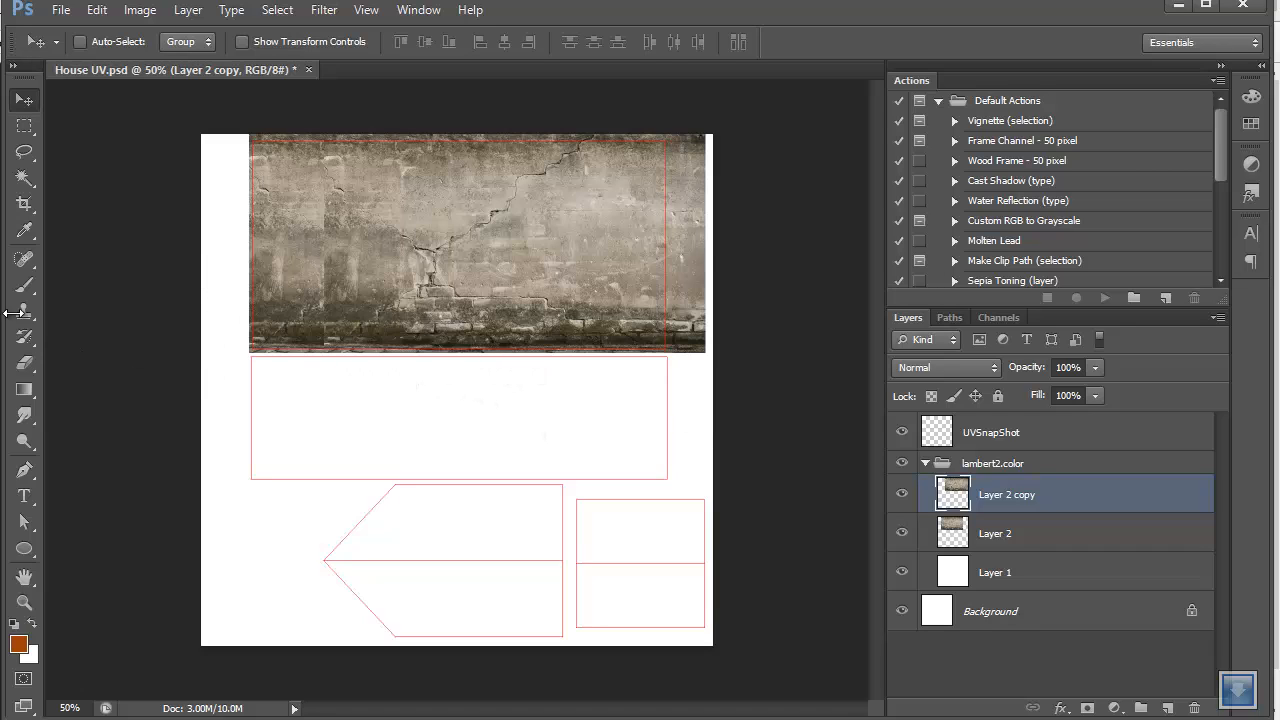
pyautogui.click(29, 366)
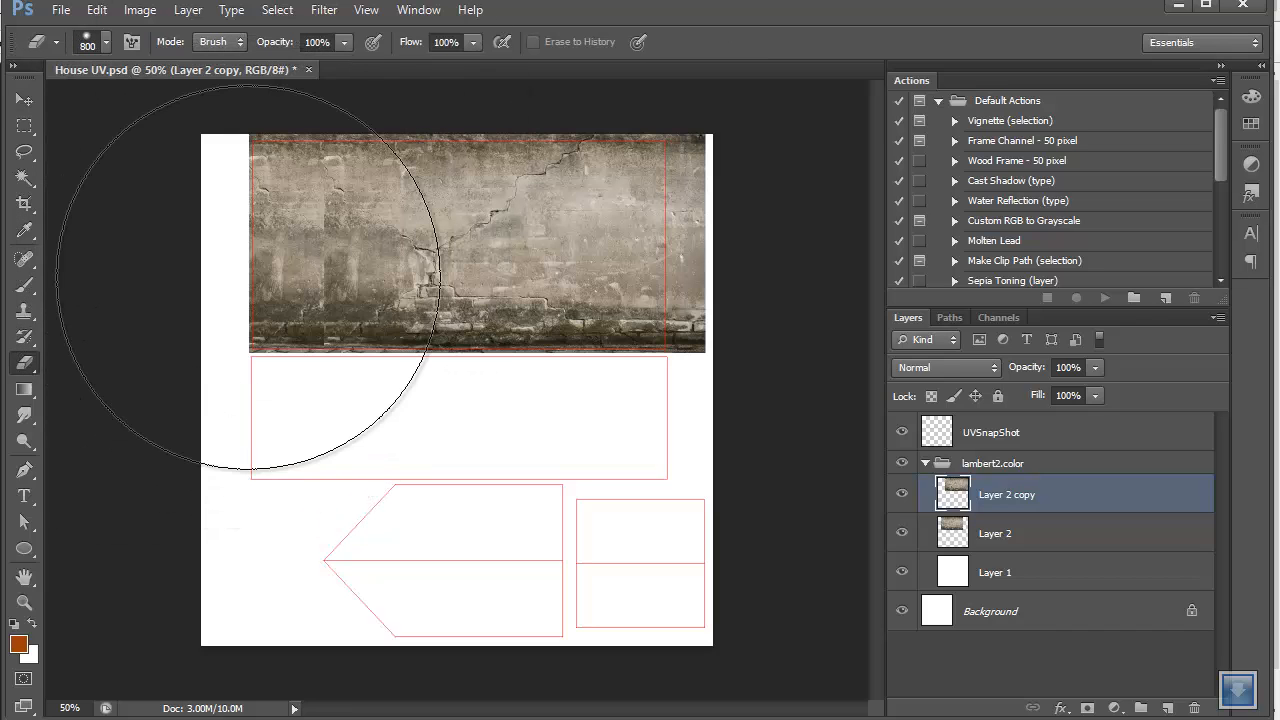
pyautogui.press('[')
pyautogui.press('[')
pyautogui.press('[')
pyautogui.press('[')
pyautogui.press('[')
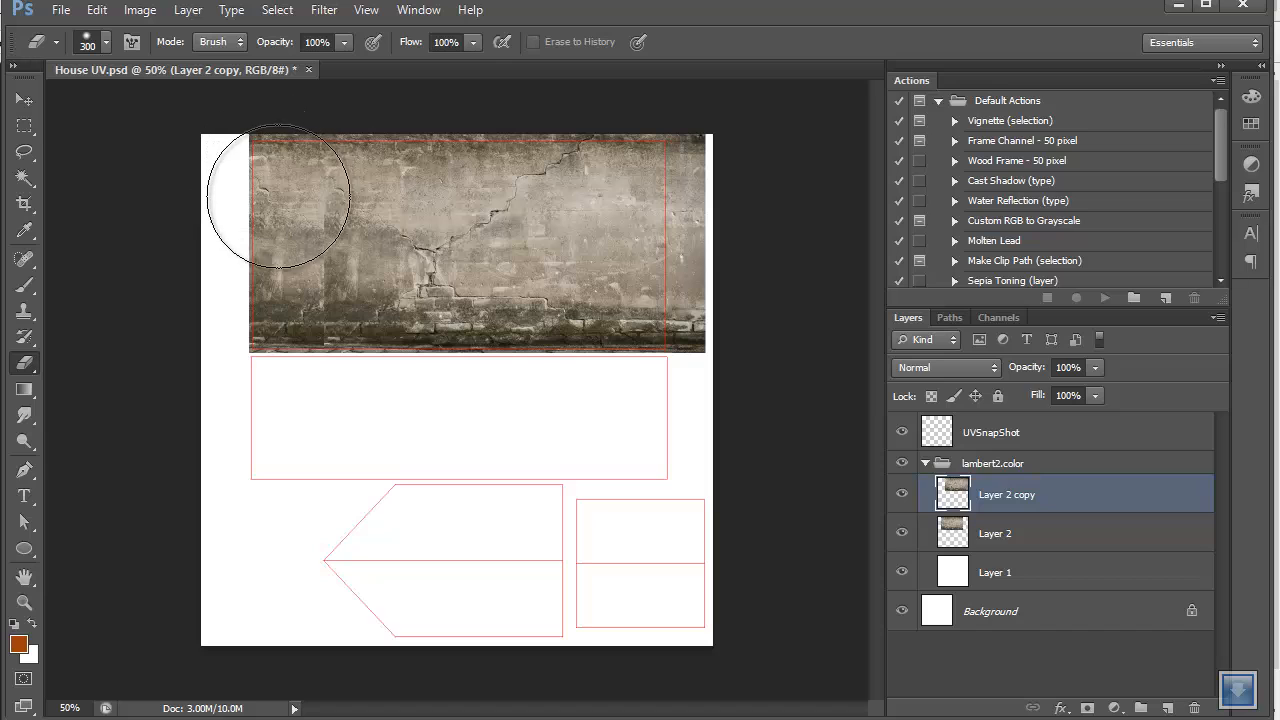
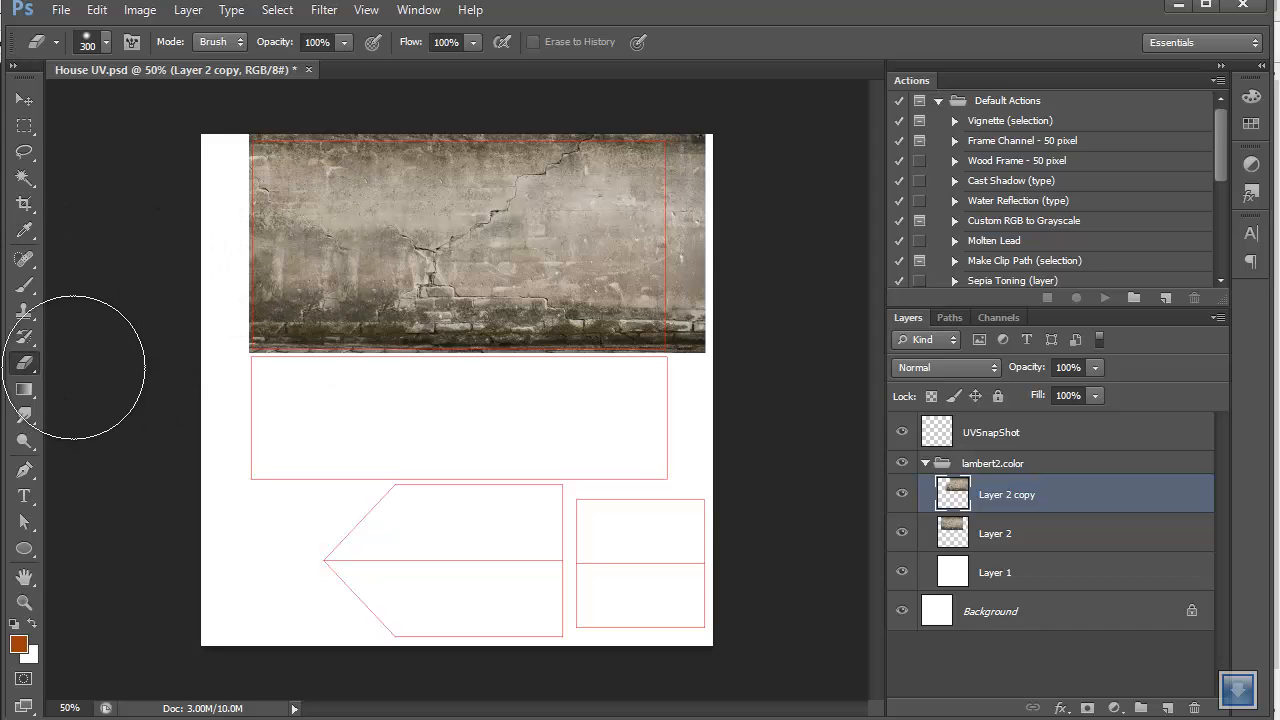
# Retouch the blended wall area on Layer 2 copy using the Clone Stamp with an 80 px brush.
pyautogui.click(29, 315)
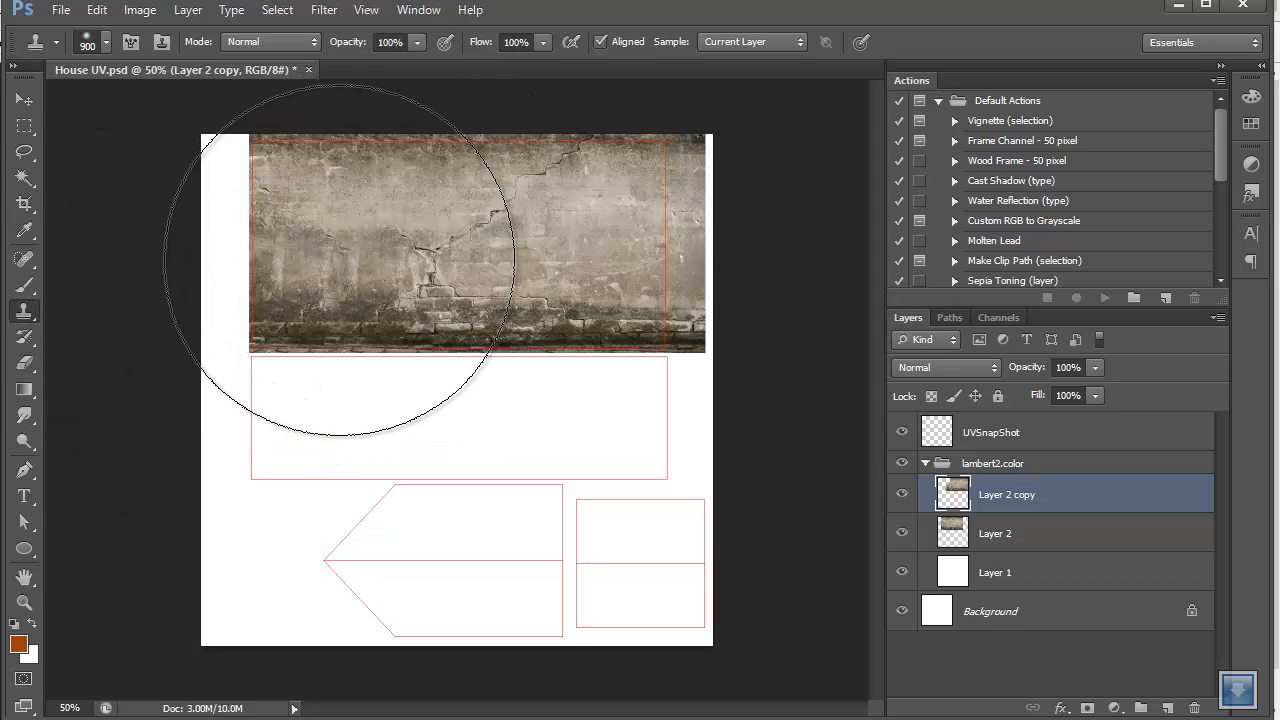
pyautogui.press('[')
pyautogui.press('[')
pyautogui.press('[')
pyautogui.press('[')
pyautogui.press('[')
pyautogui.press('[')
pyautogui.press('[')
pyautogui.press('[')
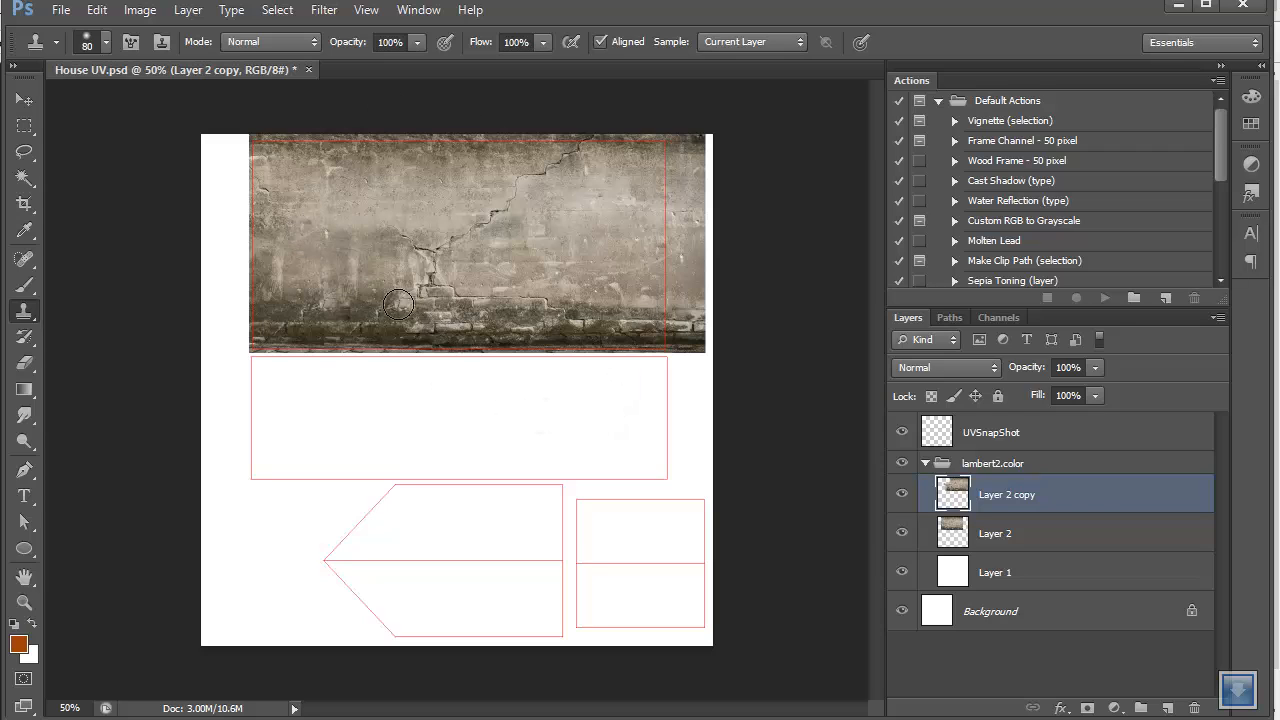
# In the web browser, return to the image results and search for window texture images.
pyautogui.hotkey('alt', 'Tab')
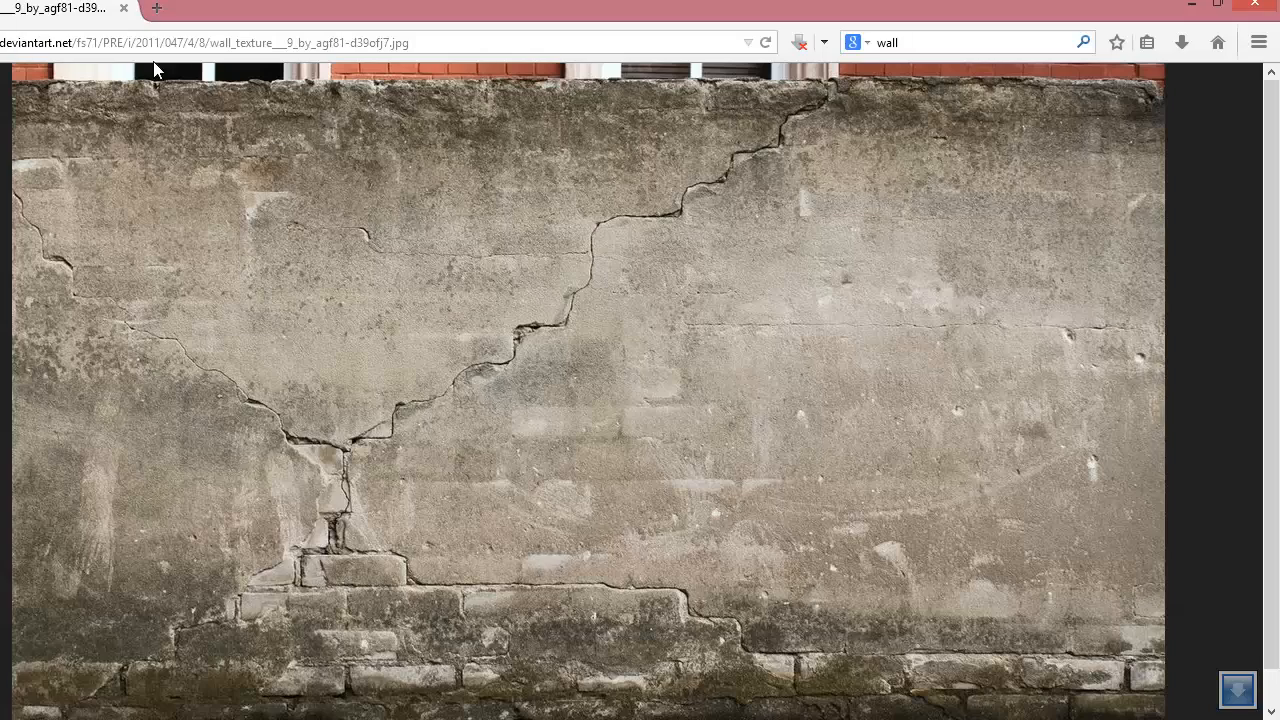
pyautogui.hotkey('alt', 'Left')
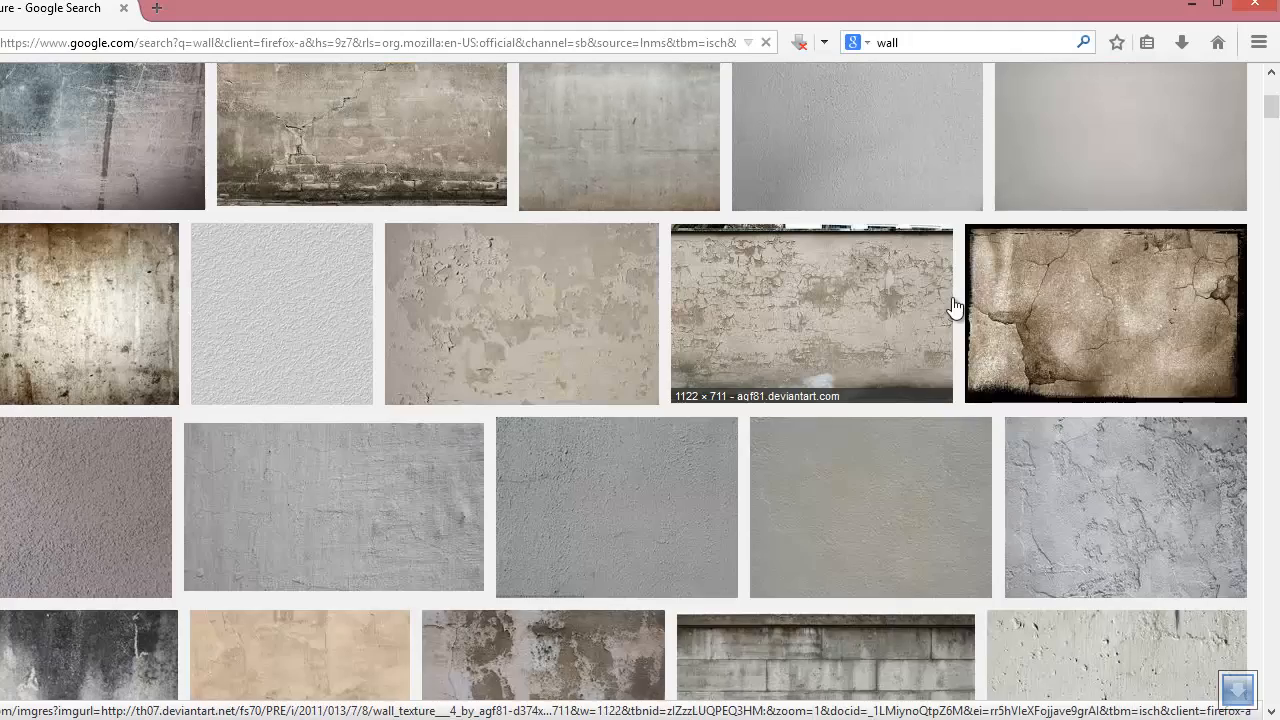
pyautogui.scroll(4, 955, 308)
pyautogui.doubleClick(306, 97)
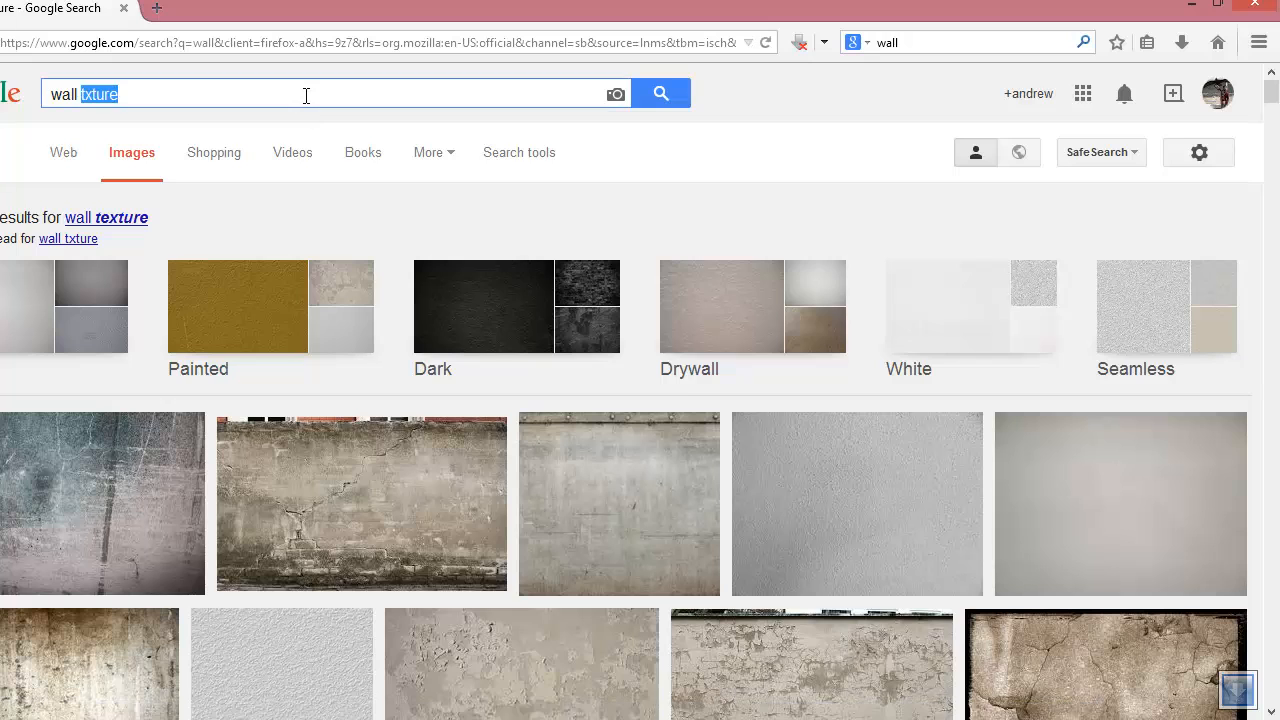
pyautogui.scroll(4, 451, 251)
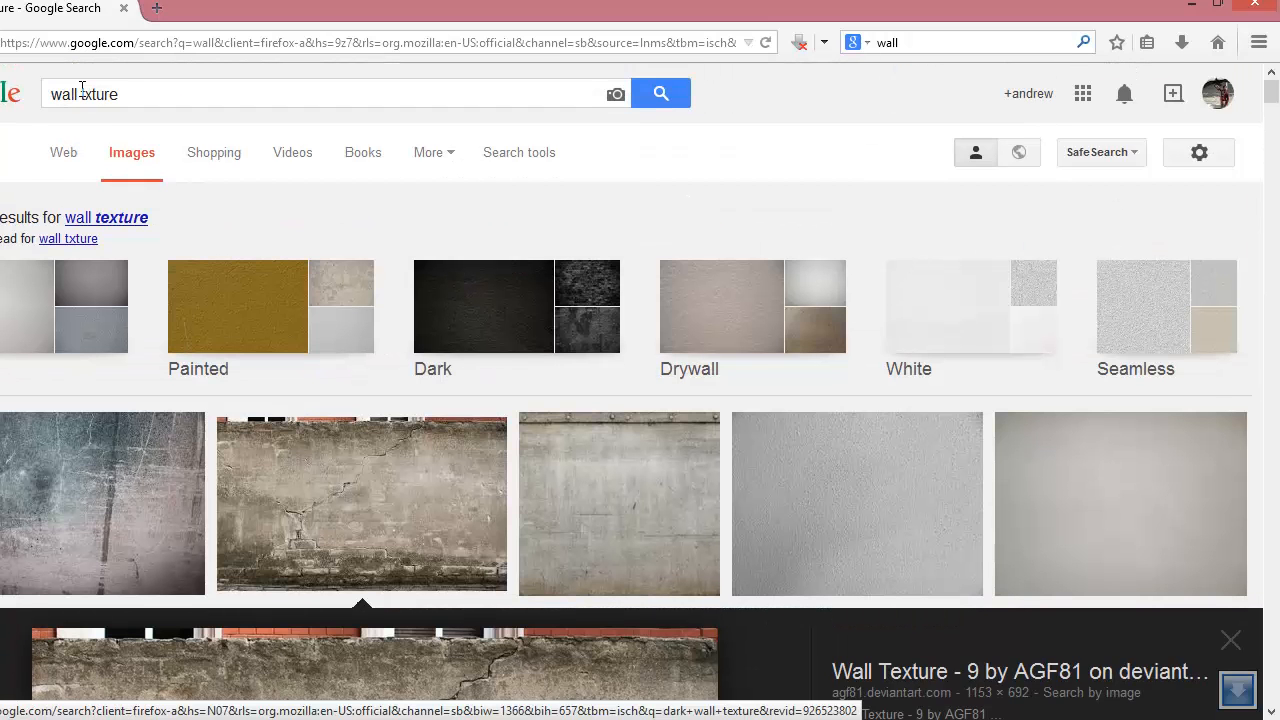
pyautogui.click(77, 94)
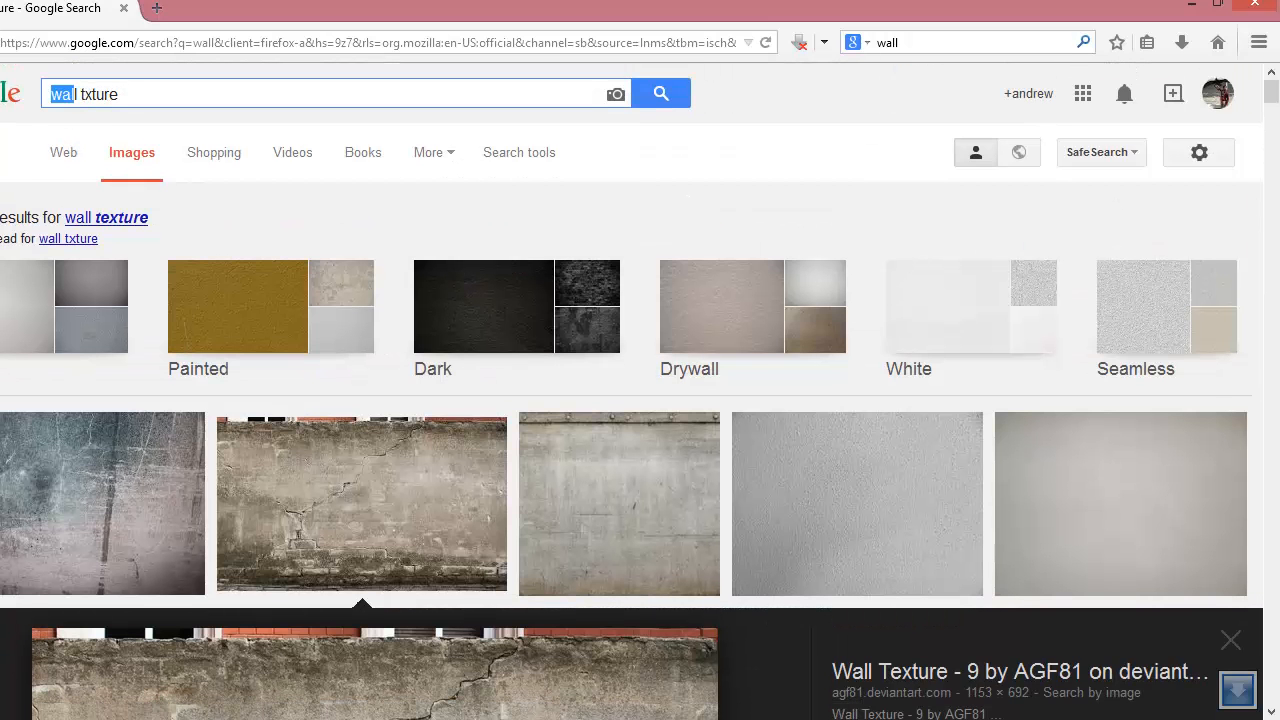
pyautogui.write('window')
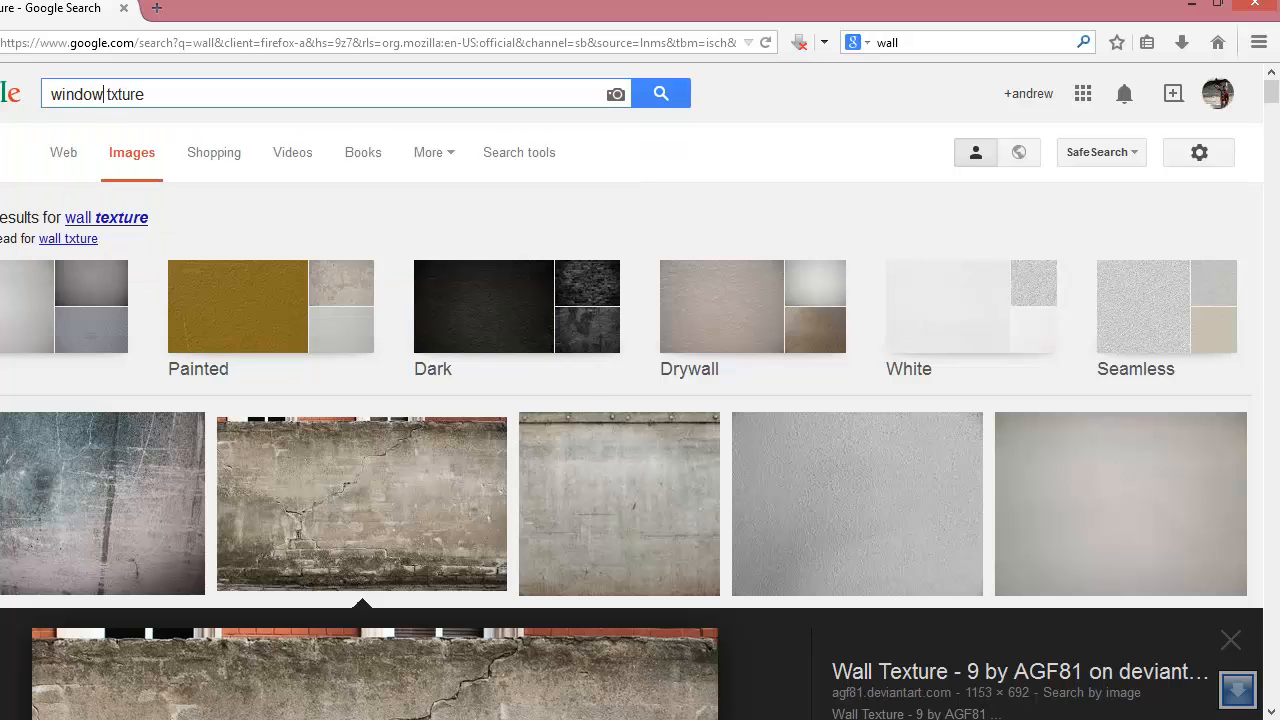
pyautogui.press('Return')
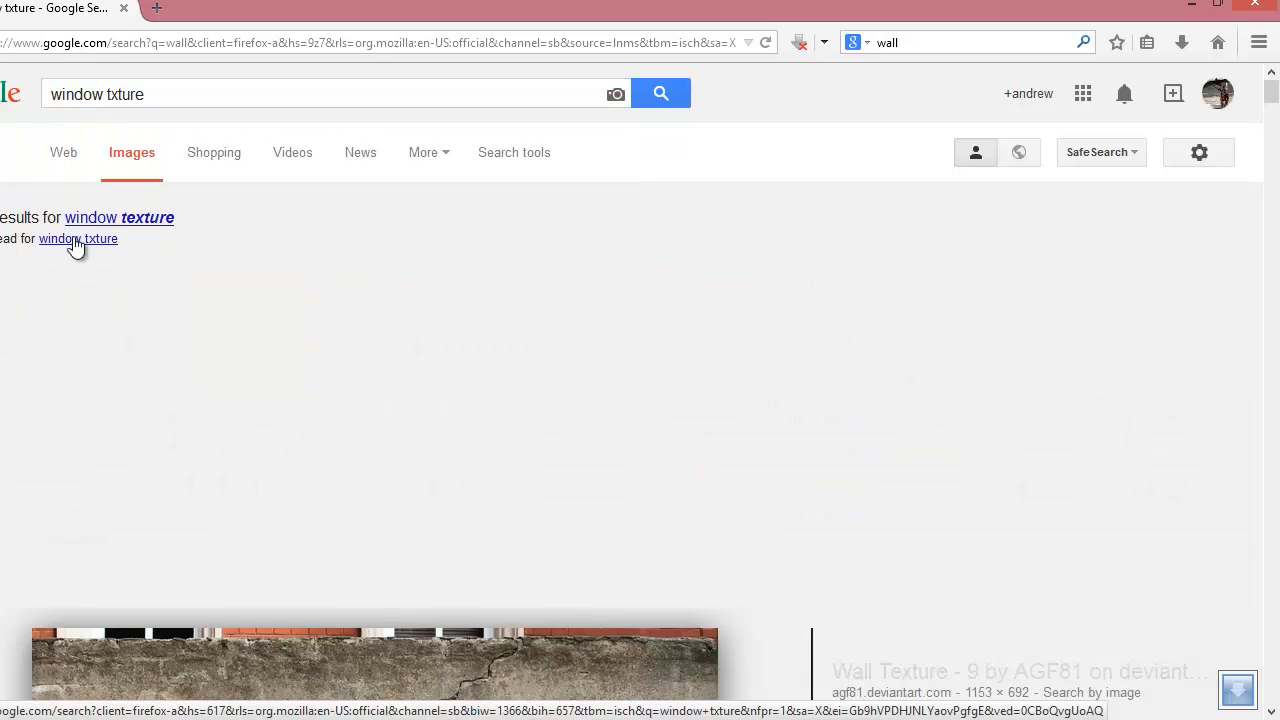
pyautogui.click(160, 224)
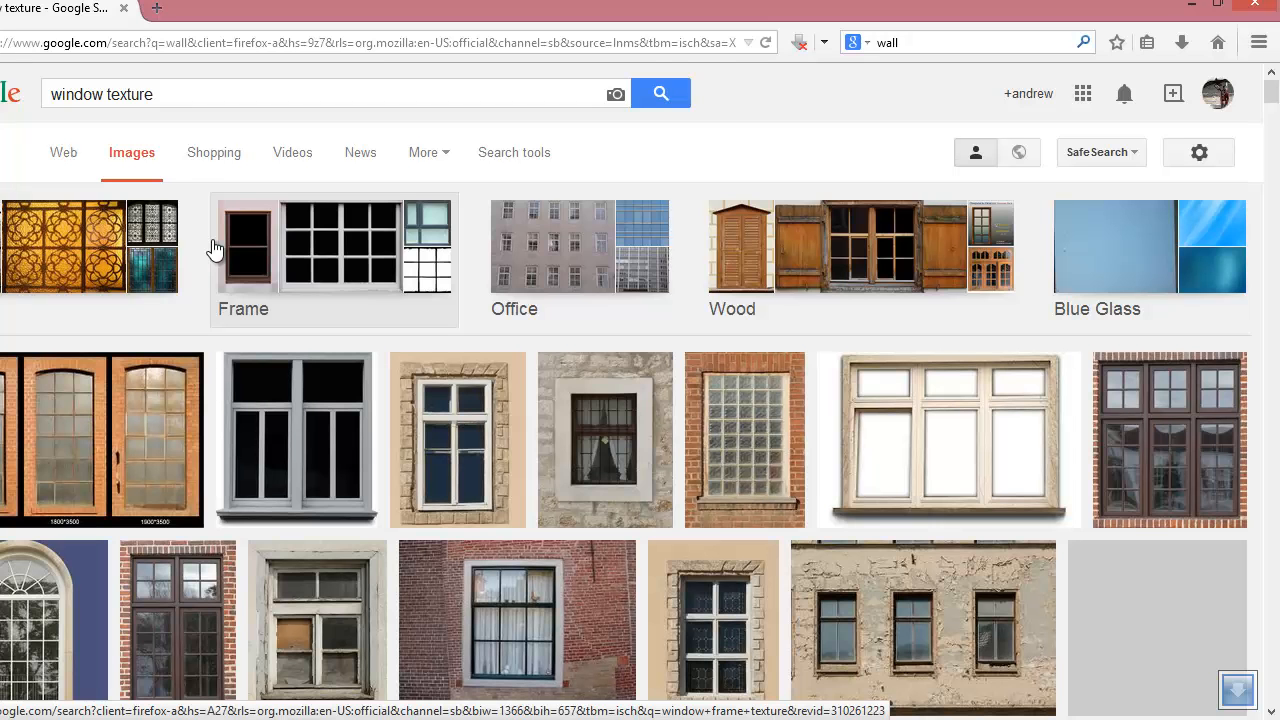
# Browse the window texture results and open the three-window "Window Texture - 8" picture at full size.
pyautogui.scroll(-3, 300, 410)
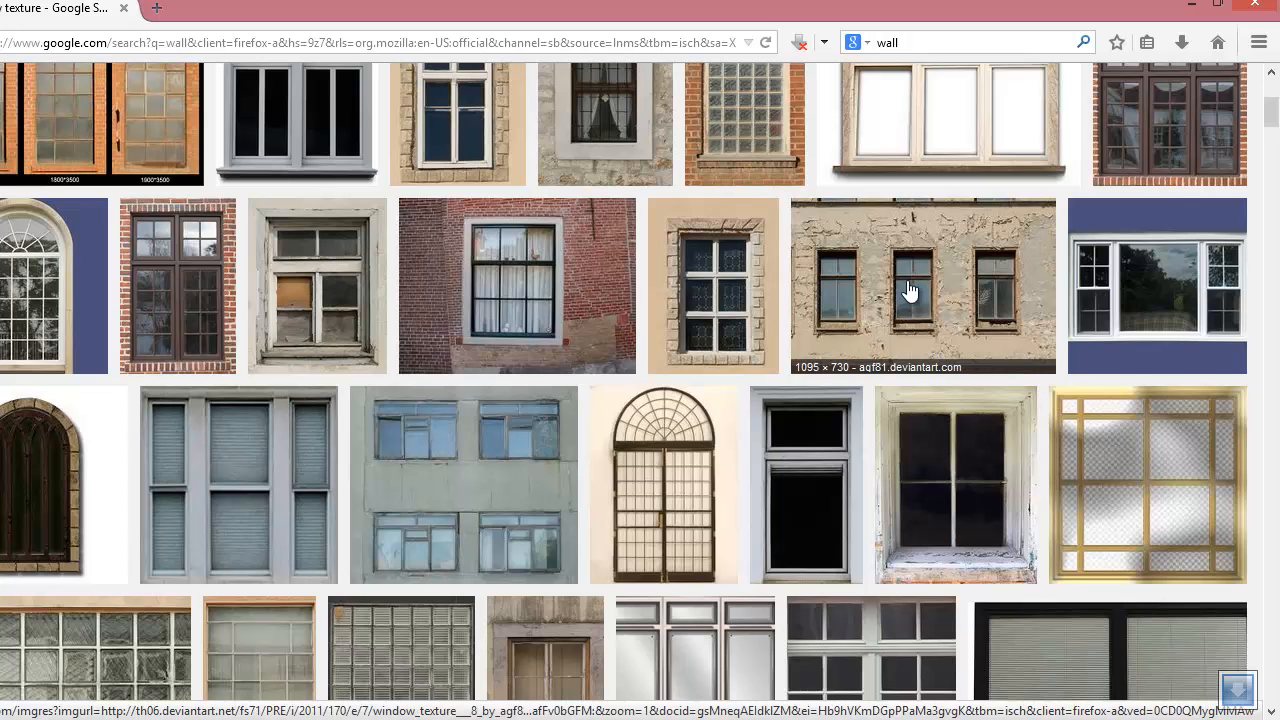
pyautogui.scroll(-2, 910, 290)
pyautogui.scroll(2, 910, 290)
pyautogui.click(926, 284)
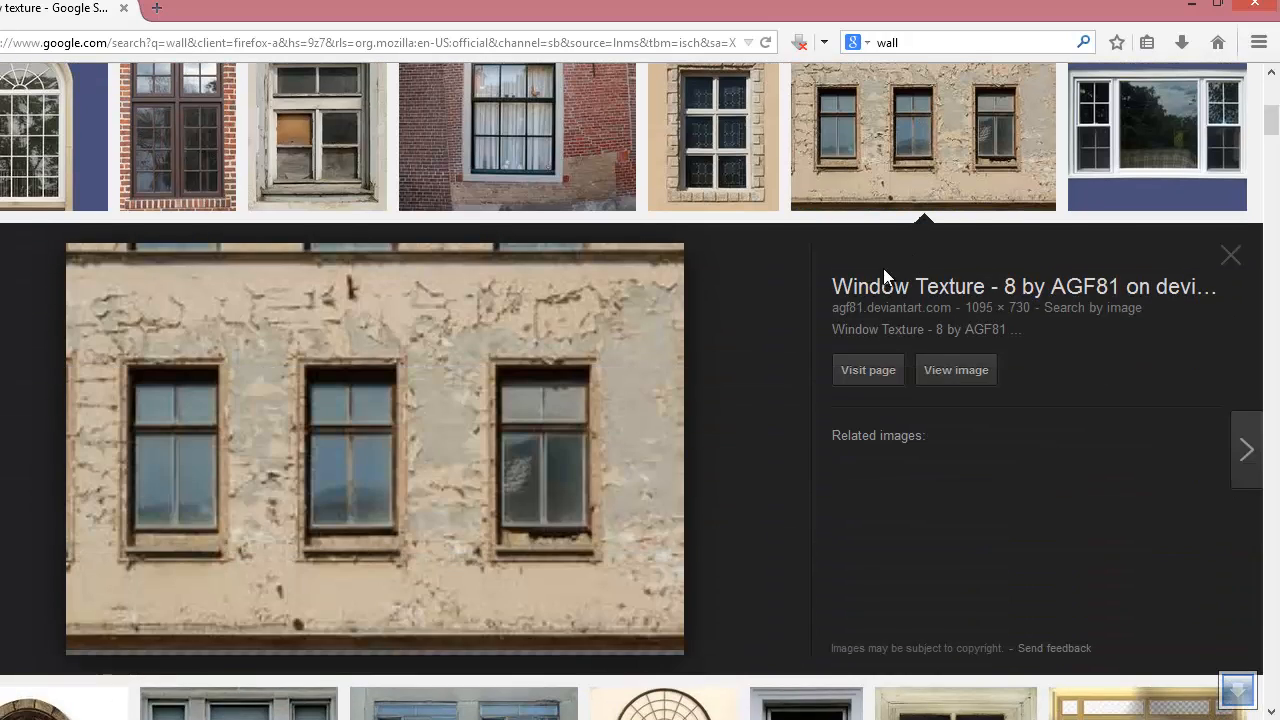
pyautogui.click(948, 374)
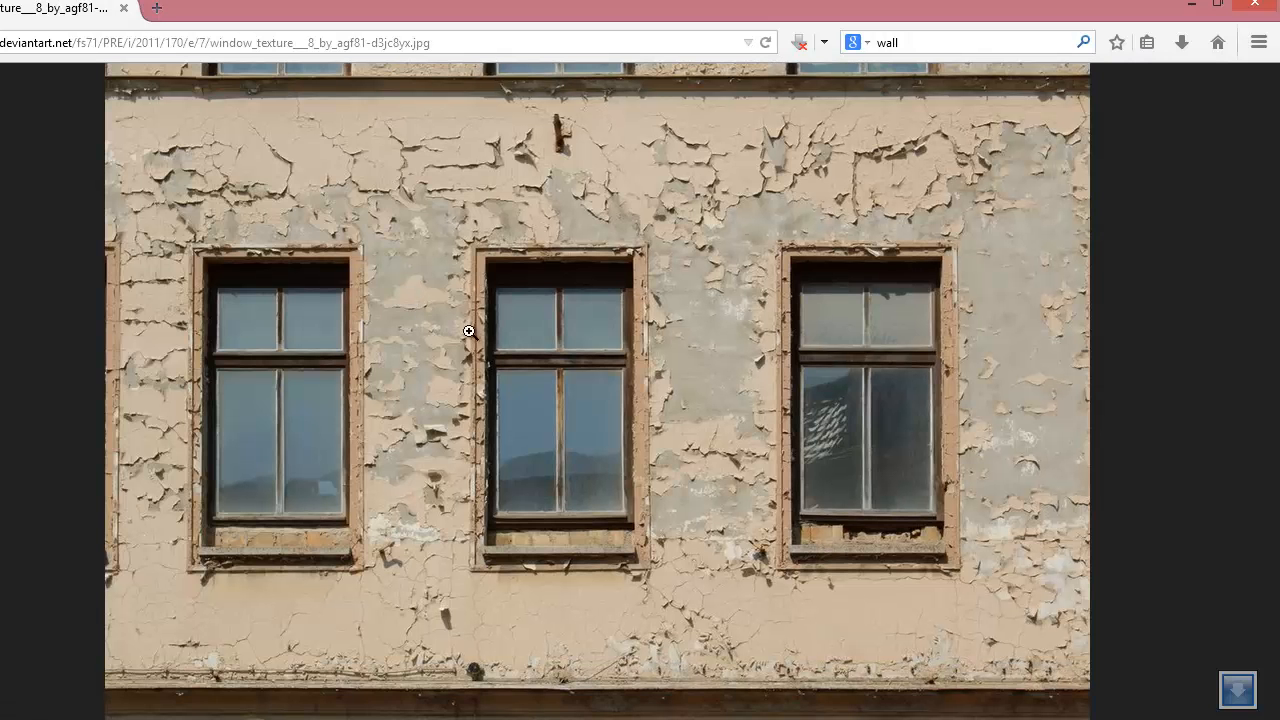
# Copy the three-window image and paste it into Photoshop's House UV.psd as a new layer above the wall layers.
pyautogui.rightClick(500, 335)
pyautogui.click(506, 401)
pyautogui.click(384, 718)
pyautogui.hotkey('ctrl', 'v')
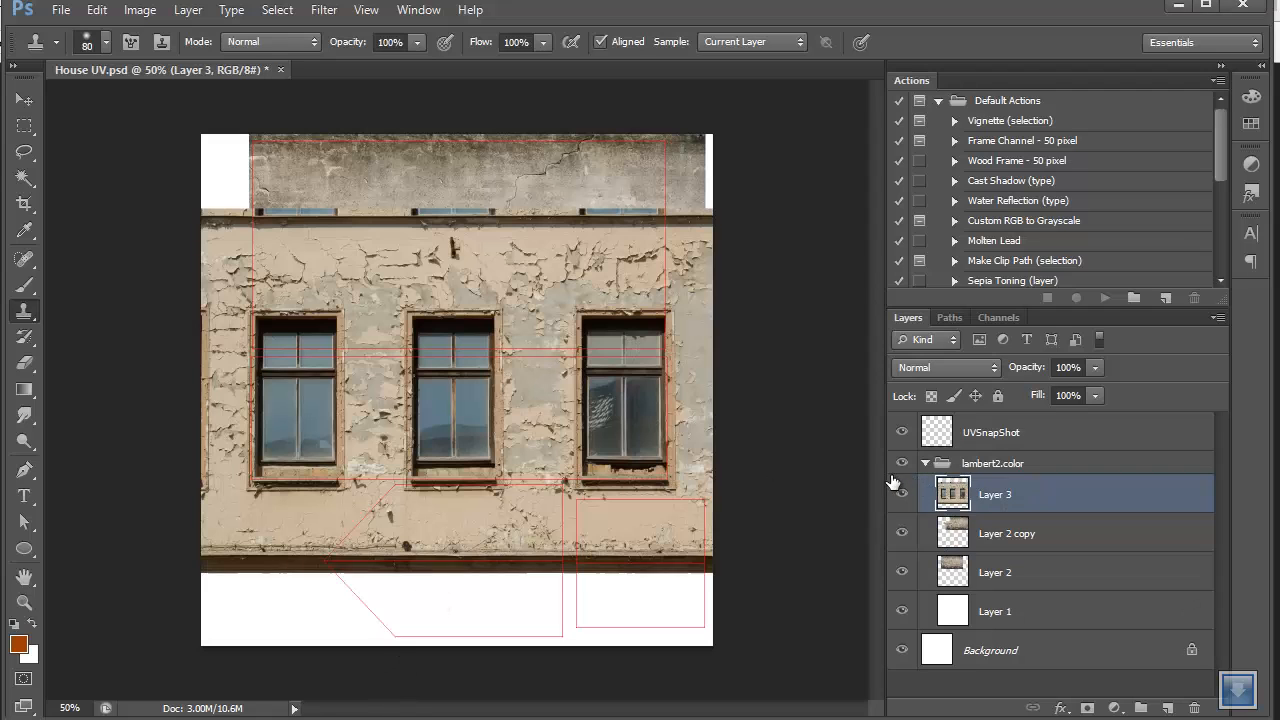
# Scale the window layer proportionally to about 71% and place it over the large upper UV shell.
pyautogui.click(28, 100)
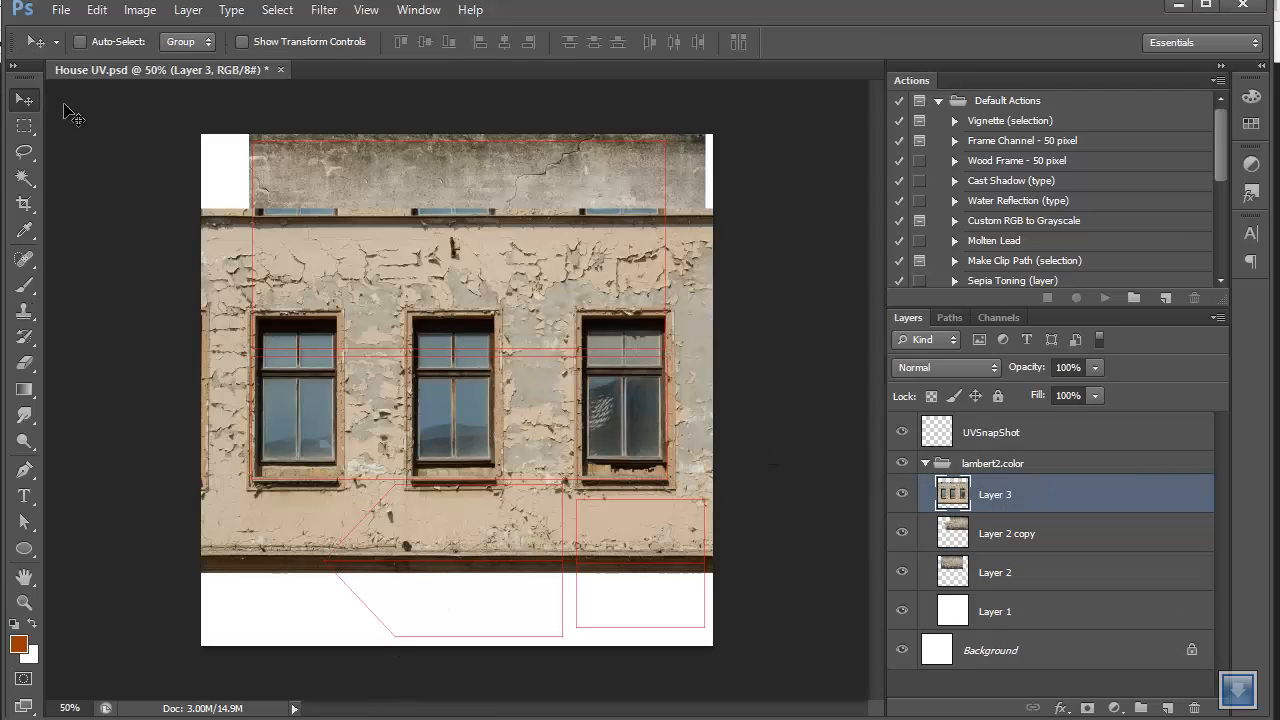
pyautogui.hotkey('ctrl', 't')
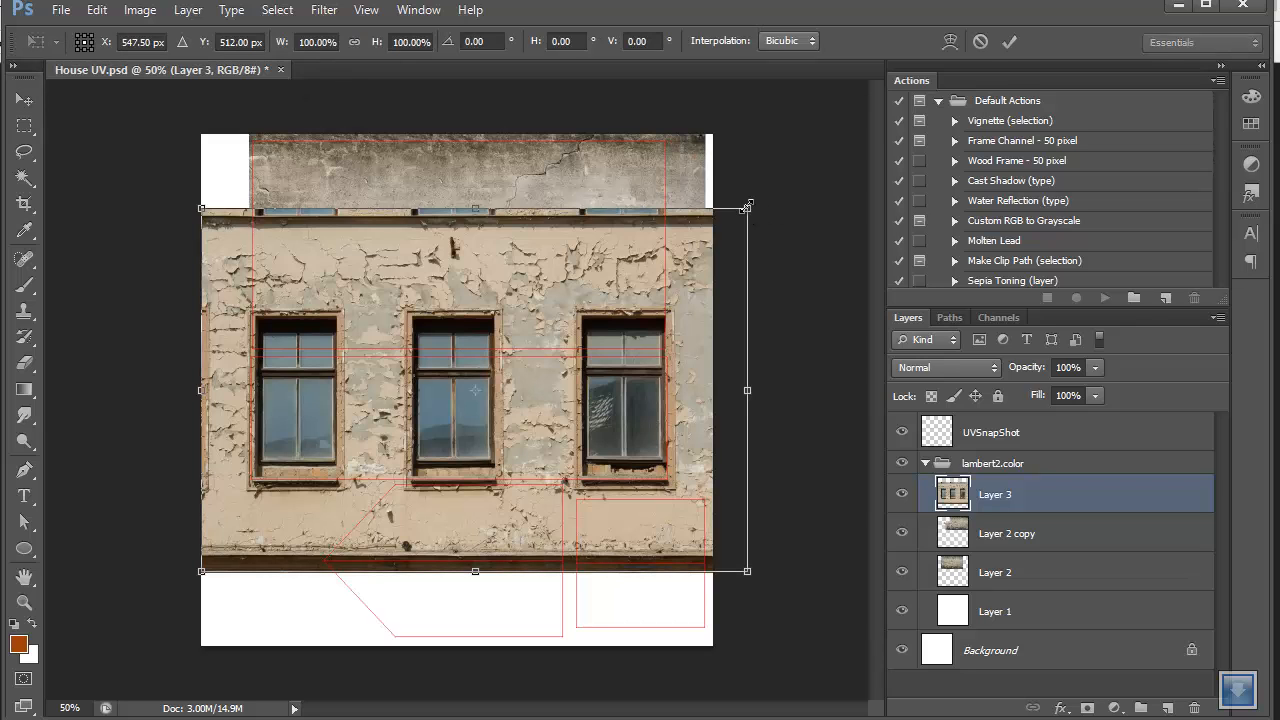
pyautogui.keyDown('shift'); pyautogui.moveTo(746, 210); pyautogui.dragTo(586, 315); pyautogui.keyUp('shift')
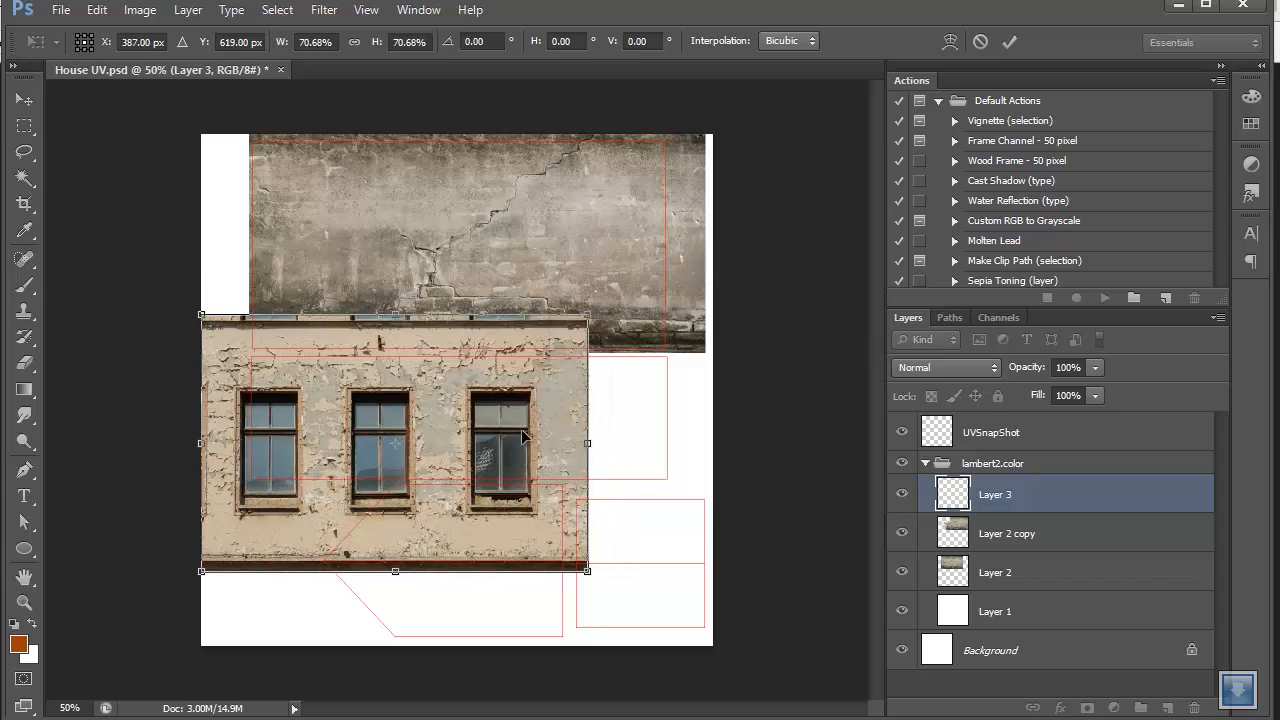
pyautogui.moveTo(470, 467); pyautogui.dragTo(548, 258)
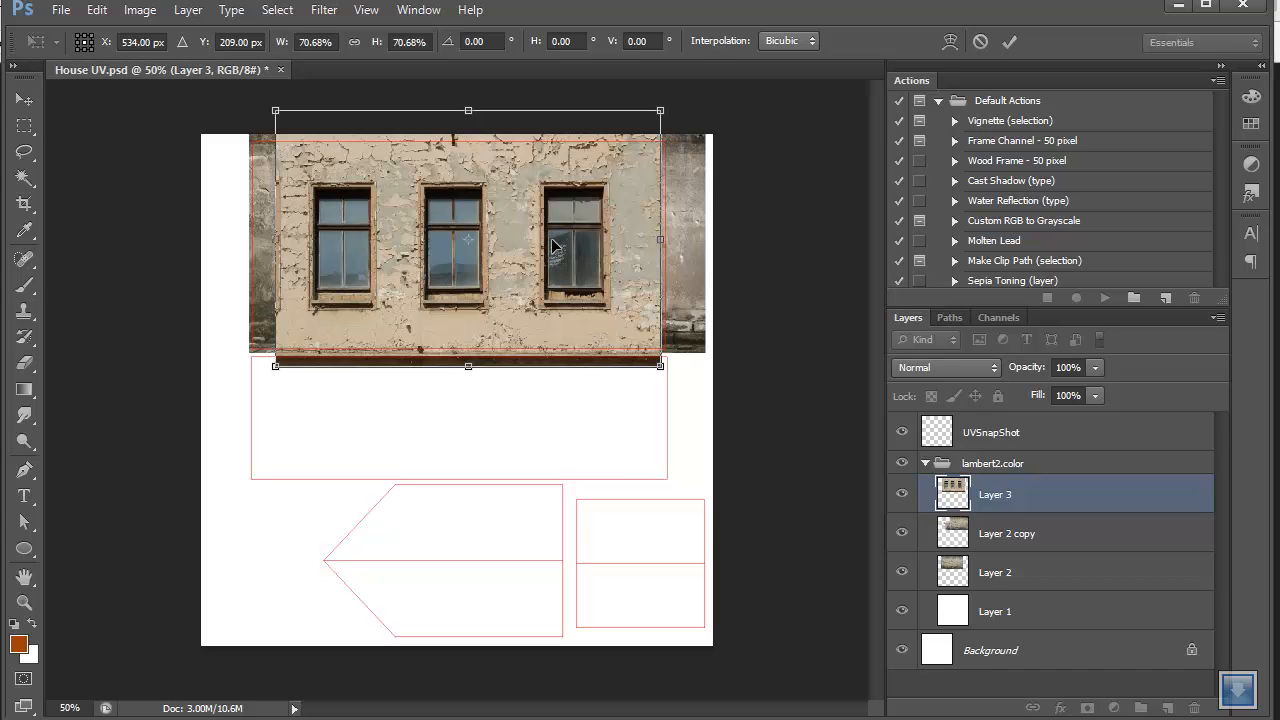
pyautogui.press('Return')
# Erase the outer edges of the window layer with a 300 px Eraser to blend the windows into the wall texture.
pyautogui.hotkey('ctrl', '+')
pyautogui.hotkey('ctrl', '+')
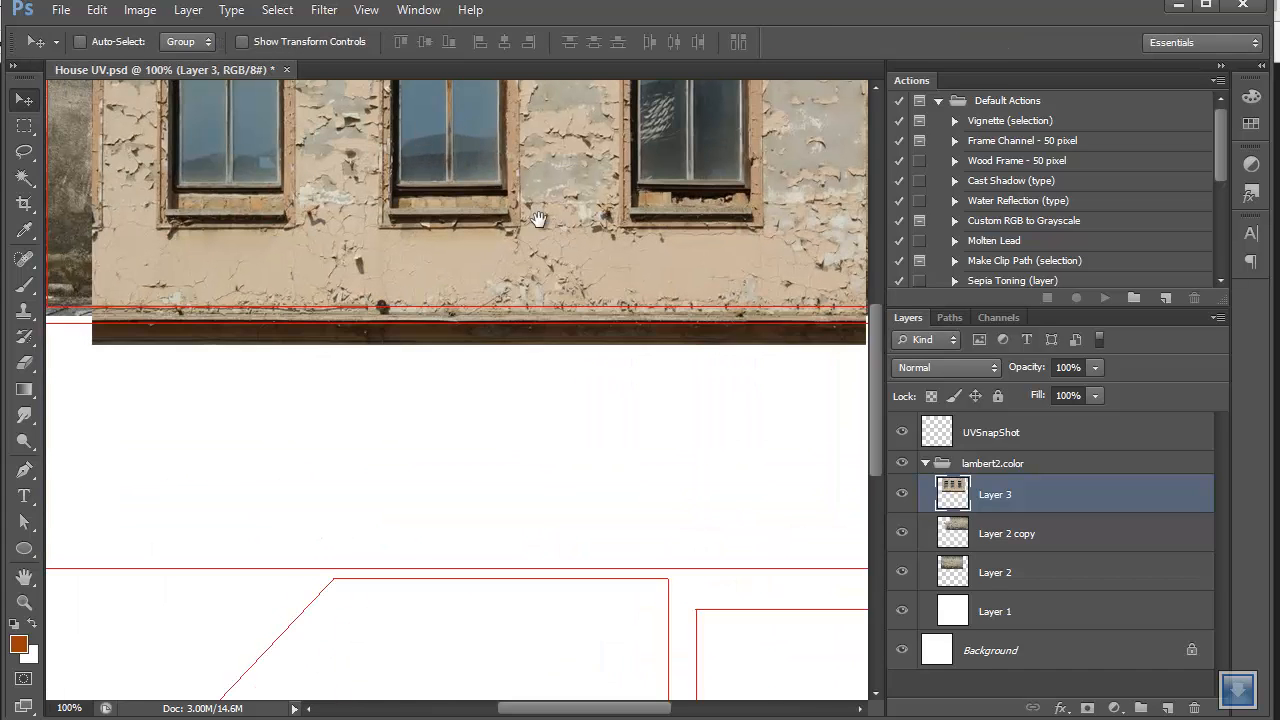
pyautogui.moveTo(521, 224); pyautogui.dragTo(494, 375)
pyautogui.hotkey('ctrl', '-')
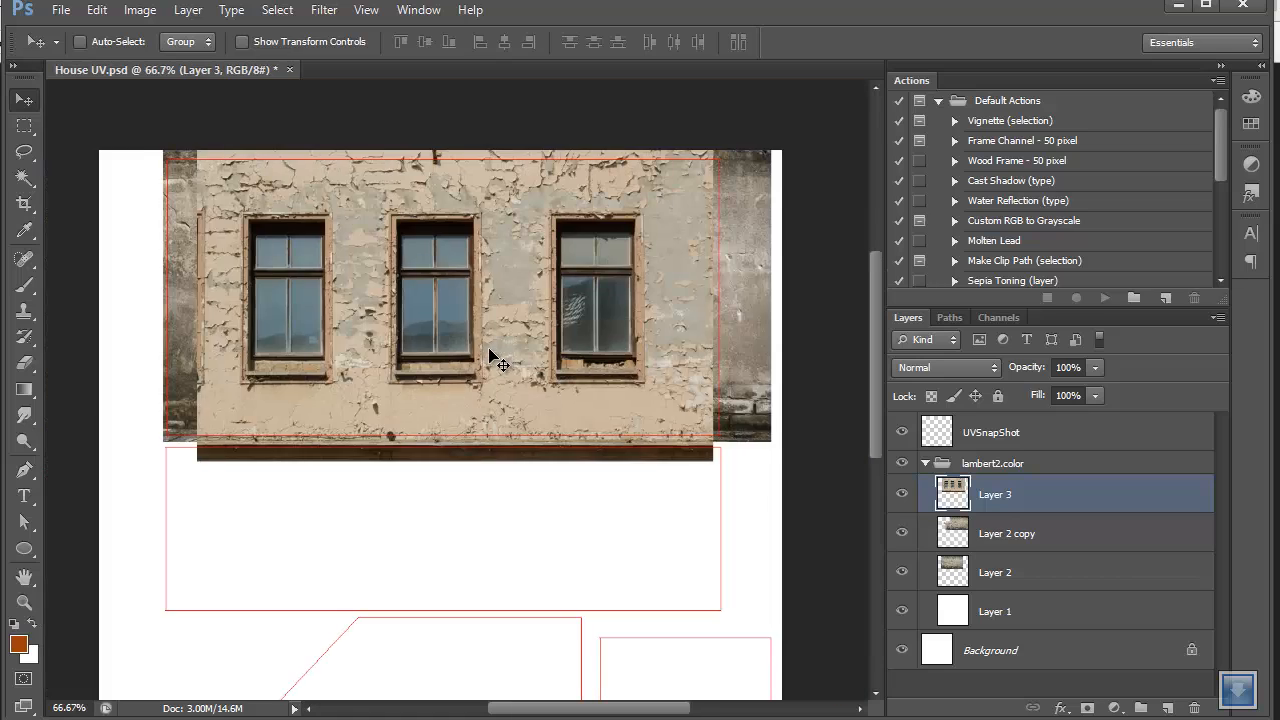
pyautogui.click(25, 363)
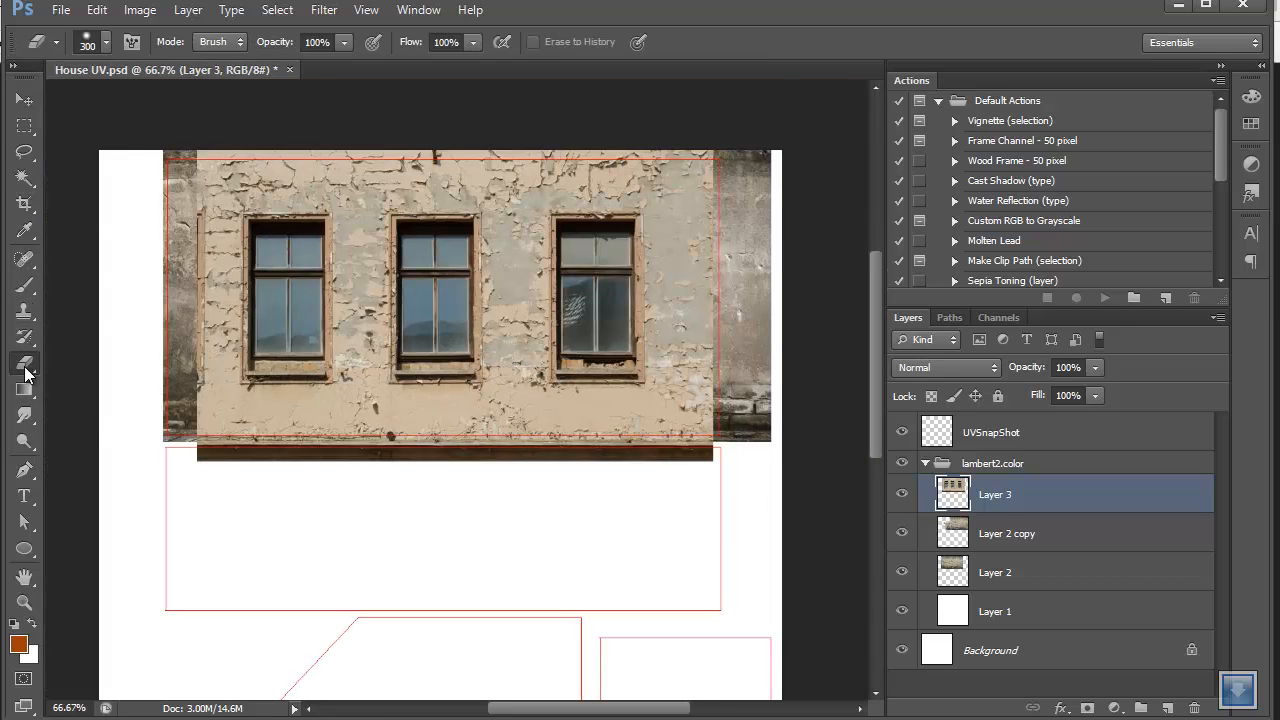
pyautogui.moveTo(172, 115)
pyautogui.mouseDown()
pyautogui.moveTo(129, 314)
pyautogui.moveTo(122, 455)
pyautogui.moveTo(189, 491)
pyautogui.moveTo(349, 509)
pyautogui.moveTo(572, 495)
pyautogui.moveTo(777, 457)
pyautogui.moveTo(757, 120)
pyautogui.moveTo(727, 118)
pyautogui.mouseUp()
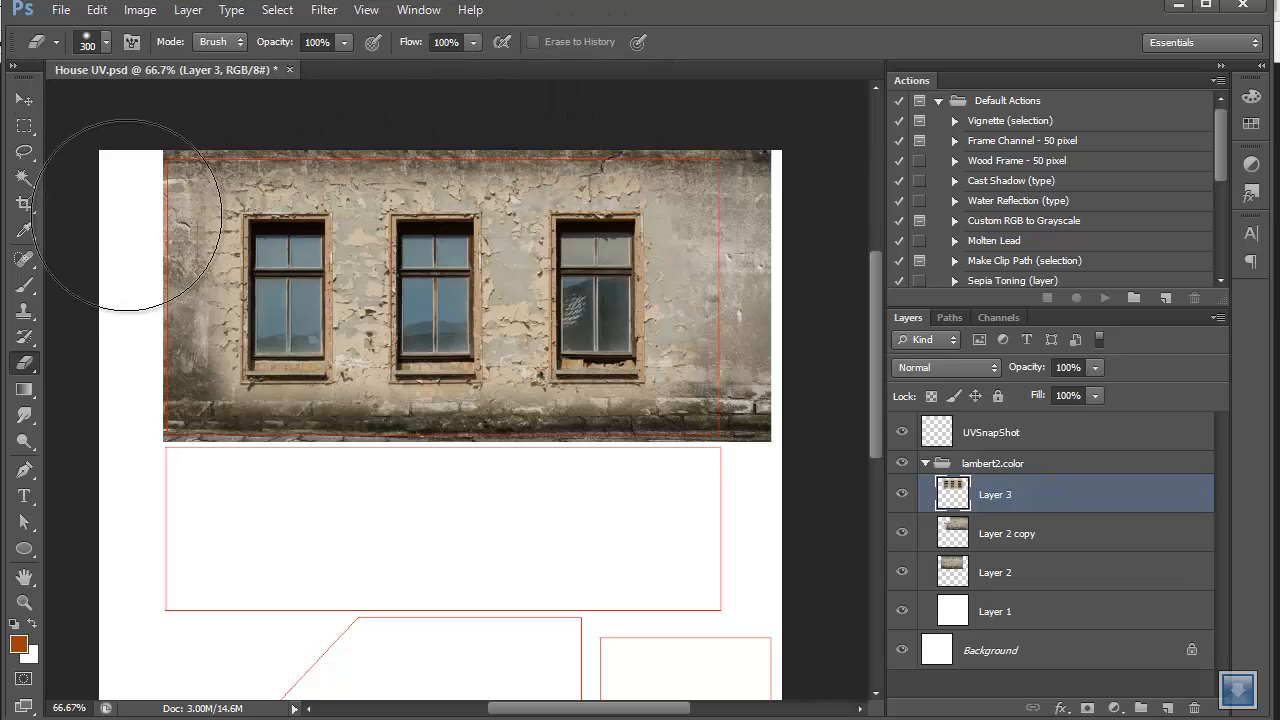
# Erase the peeling plaster strip above the three windows on the window layer with a 100 px Eraser.
pyautogui.press('[')
pyautogui.press('[')
pyautogui.press('[')
pyautogui.press('[')
pyautogui.press('[')
pyautogui.press('[')
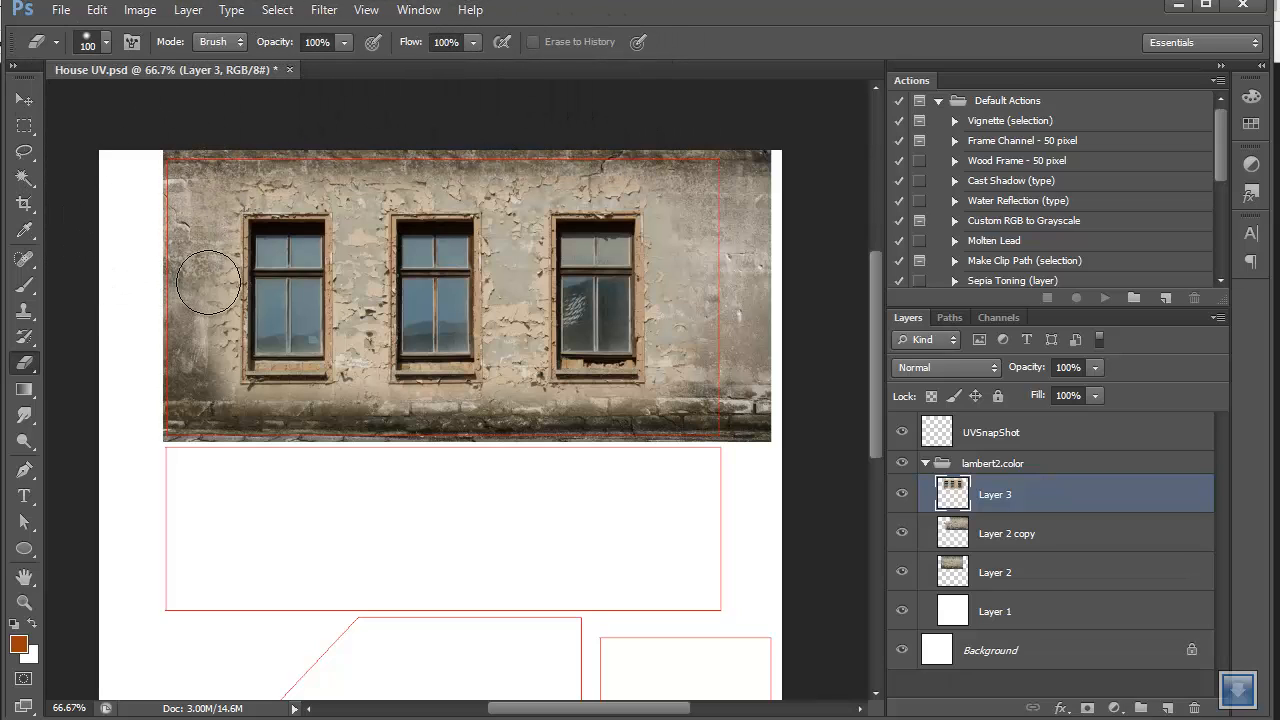
pyautogui.hotkey('ctrl', '+')
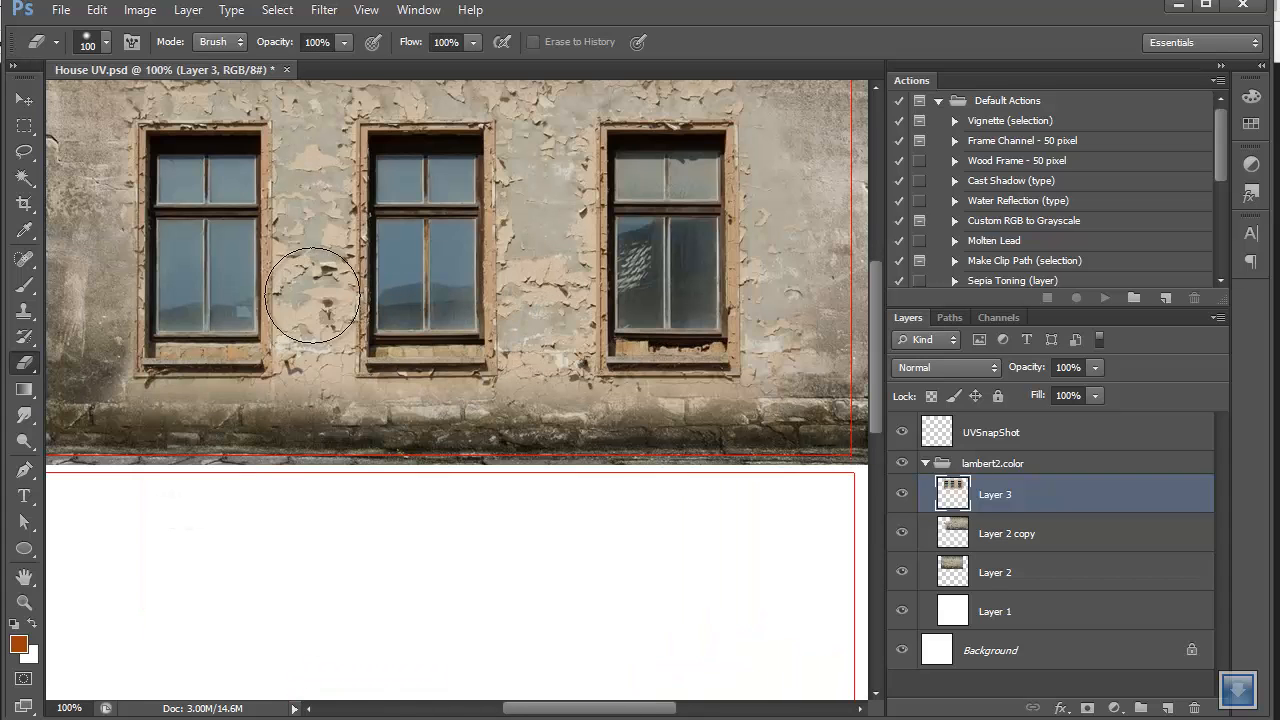
pyautogui.moveTo(381, 304); pyautogui.dragTo(448, 453)
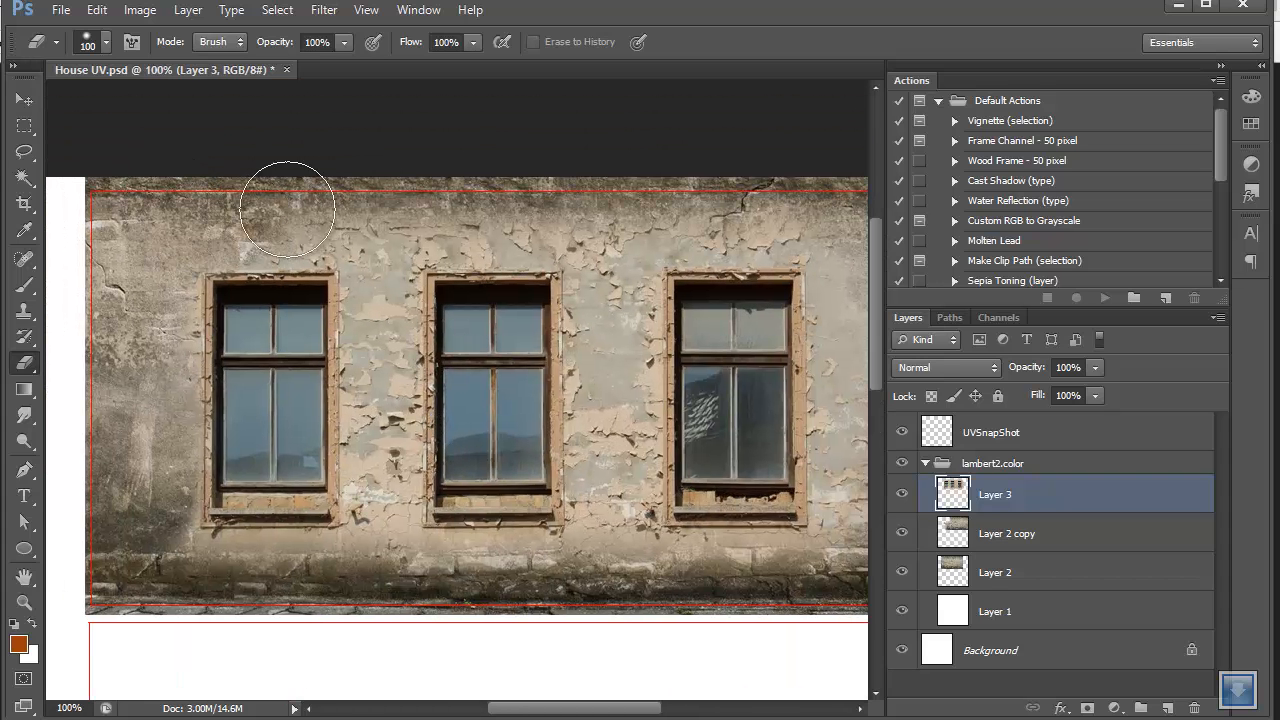
pyautogui.moveTo(287, 207)
pyautogui.mouseDown()
pyautogui.moveTo(505, 225)
pyautogui.moveTo(828, 221)
pyautogui.mouseUp()
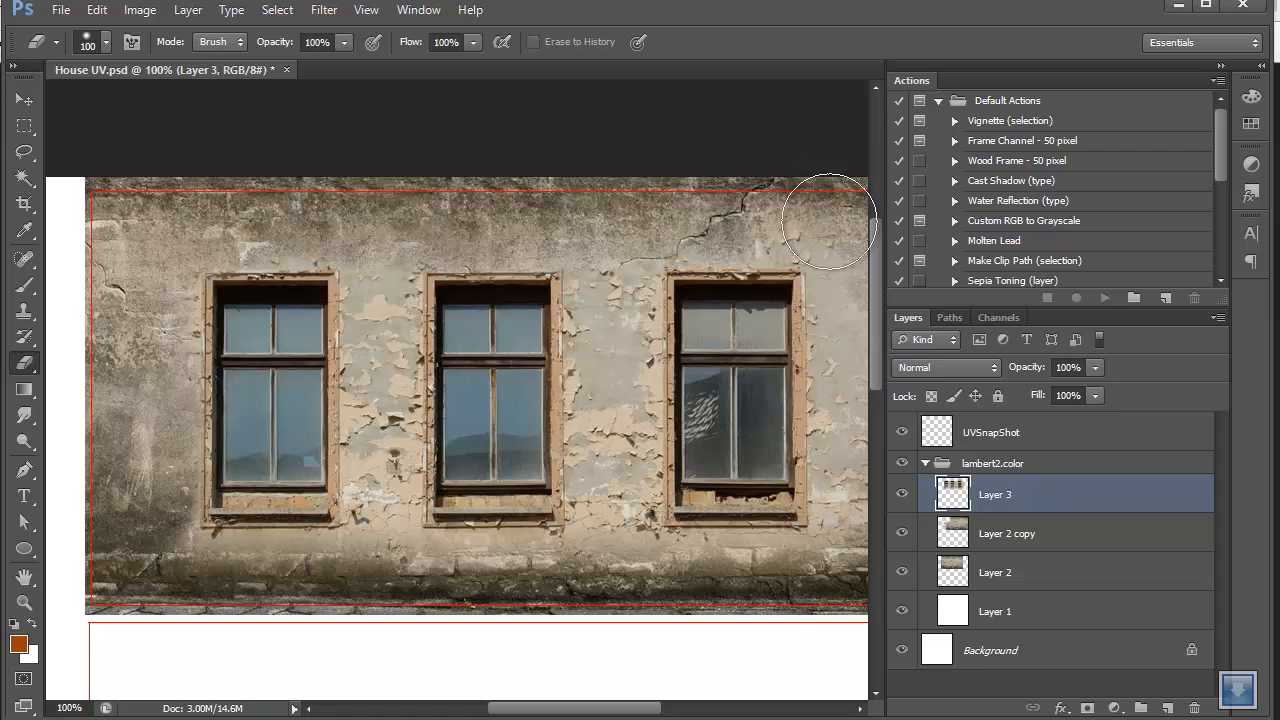
# Erase the remaining plaster between, beside and below the three windows with a 60 px Eraser, keeping the window frames.
pyautogui.moveTo(694, 206); pyautogui.dragTo(542, 132)
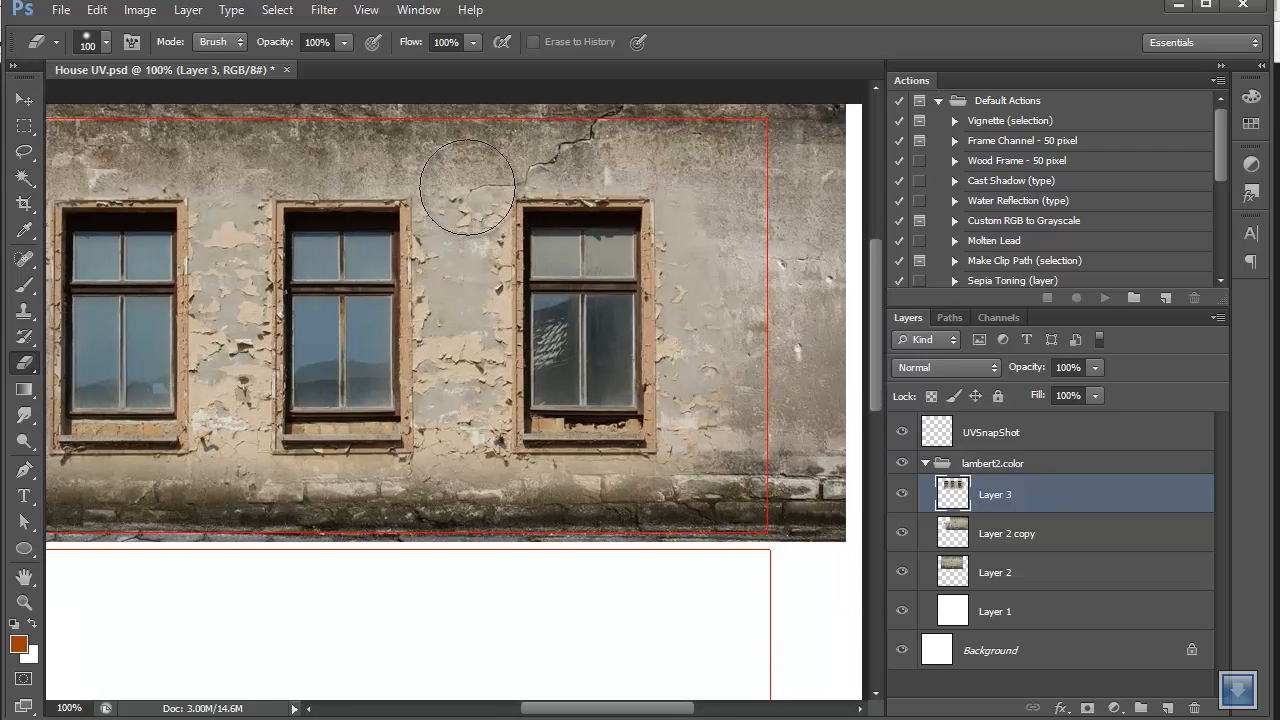
pyautogui.press('[')
pyautogui.press('[')
pyautogui.press('[')
pyautogui.press('[')
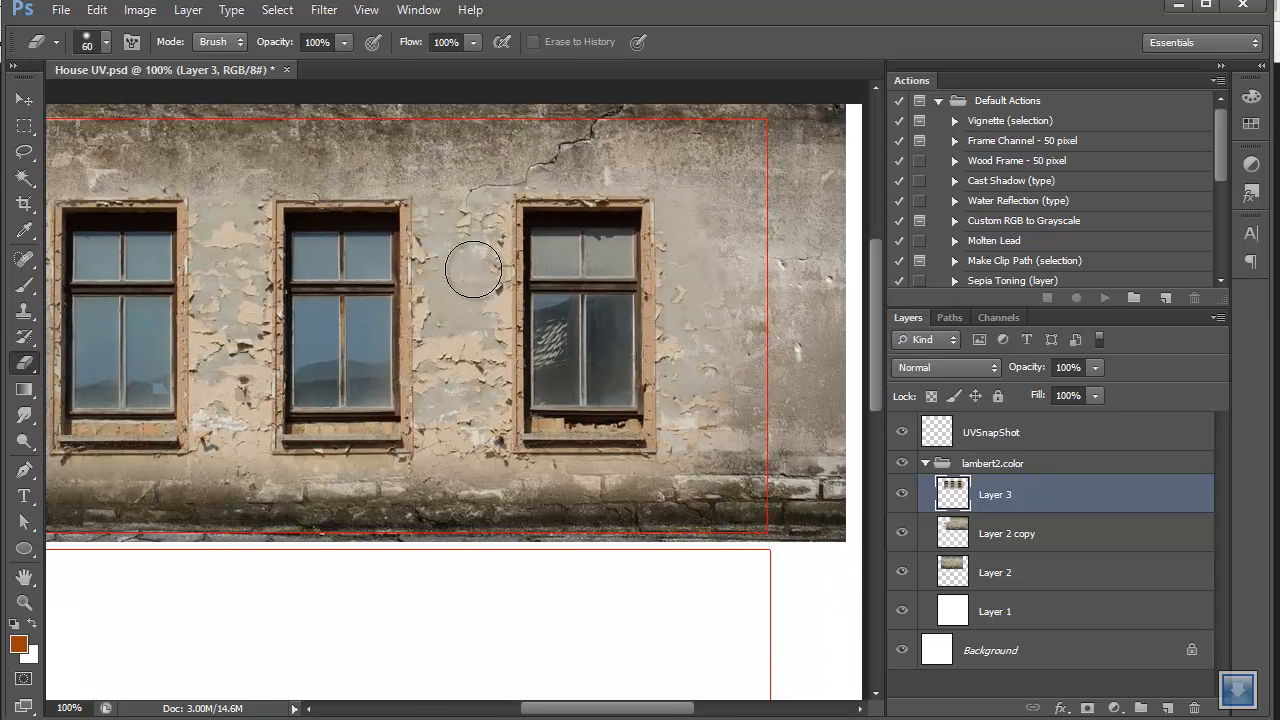
pyautogui.moveTo(473, 269)
pyautogui.mouseDown()
pyautogui.moveTo(462, 208)
pyautogui.moveTo(443, 271)
pyautogui.moveTo(443, 248)
pyautogui.moveTo(437, 357)
pyautogui.moveTo(449, 384)
pyautogui.moveTo(477, 217)
pyautogui.moveTo(486, 470)
pyautogui.moveTo(462, 478)
pyautogui.moveTo(446, 462)
pyautogui.moveTo(542, 502)
pyautogui.moveTo(634, 492)
pyautogui.moveTo(698, 468)
pyautogui.moveTo(691, 229)
pyautogui.moveTo(684, 463)
pyautogui.mouseUp()
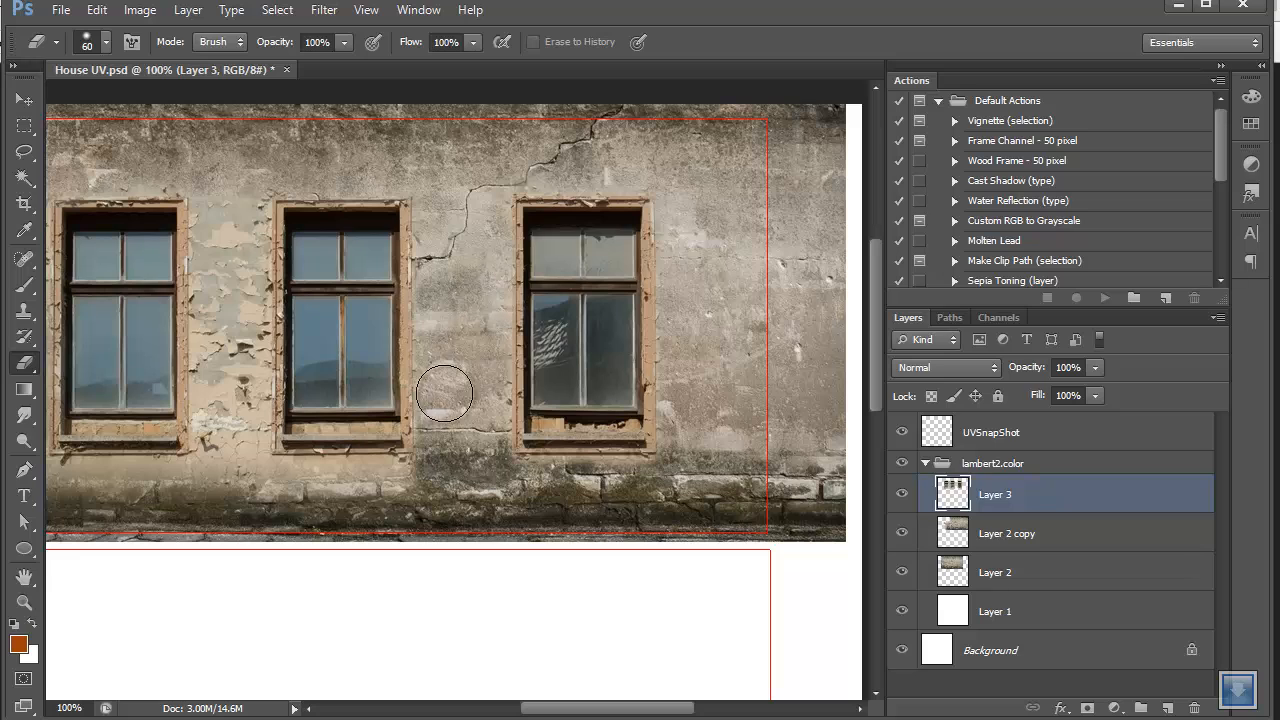
pyautogui.moveTo(241, 197)
pyautogui.mouseDown()
pyautogui.moveTo(250, 455)
pyautogui.moveTo(232, 470)
pyautogui.moveTo(229, 251)
pyautogui.moveTo(219, 490)
pyautogui.moveTo(389, 477)
pyautogui.moveTo(432, 490)
pyautogui.mouseUp()
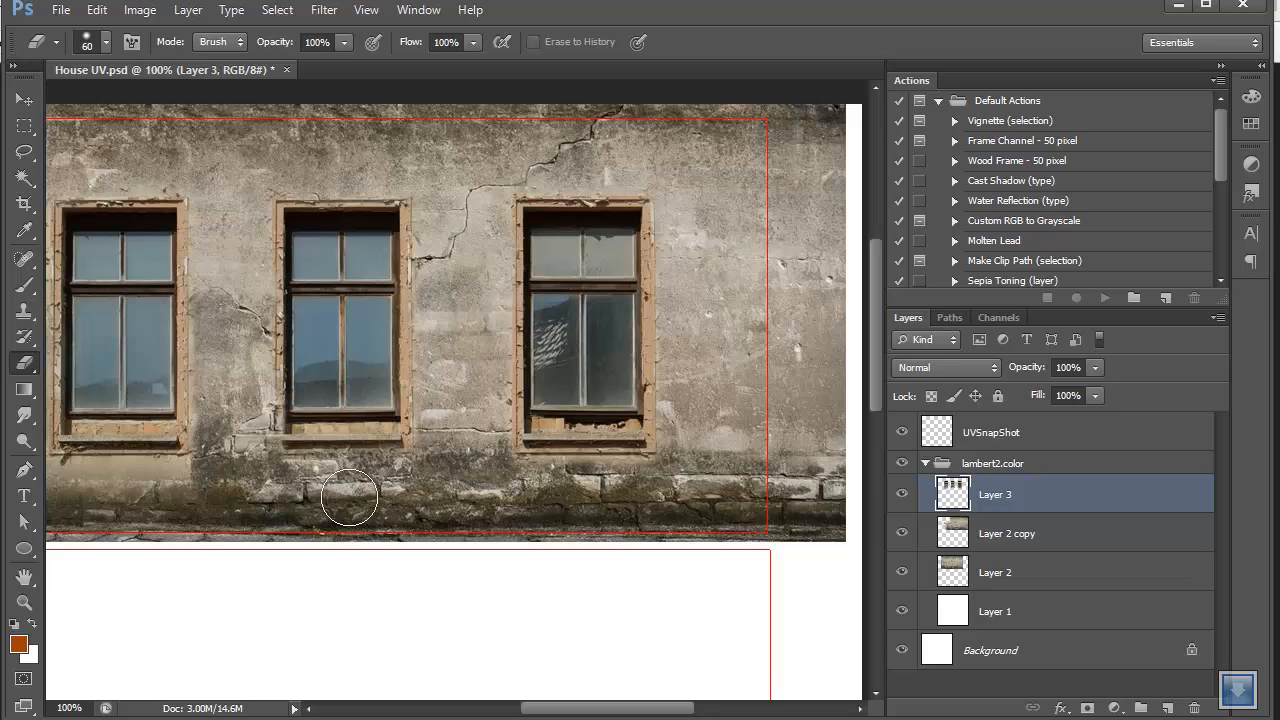
pyautogui.moveTo(183, 484); pyautogui.dragTo(70, 491)
pyautogui.press('space')
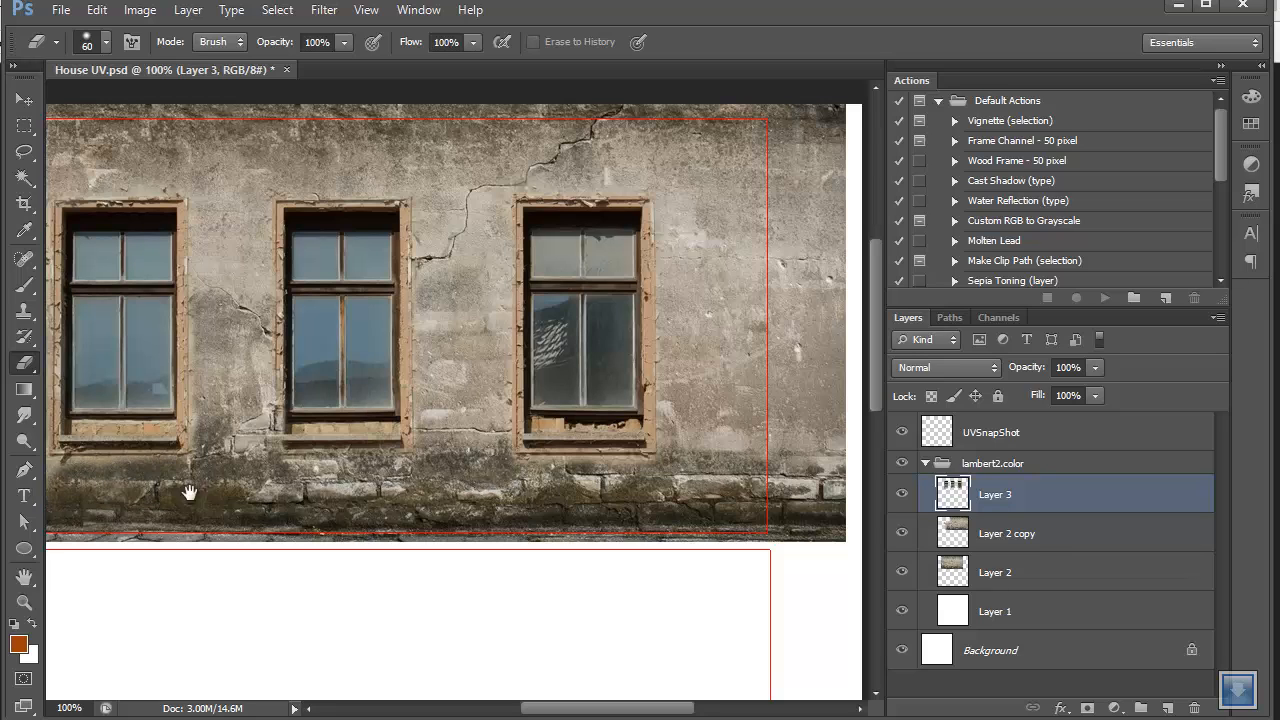
pyautogui.moveTo(347, 427); pyautogui.dragTo(567, 408)
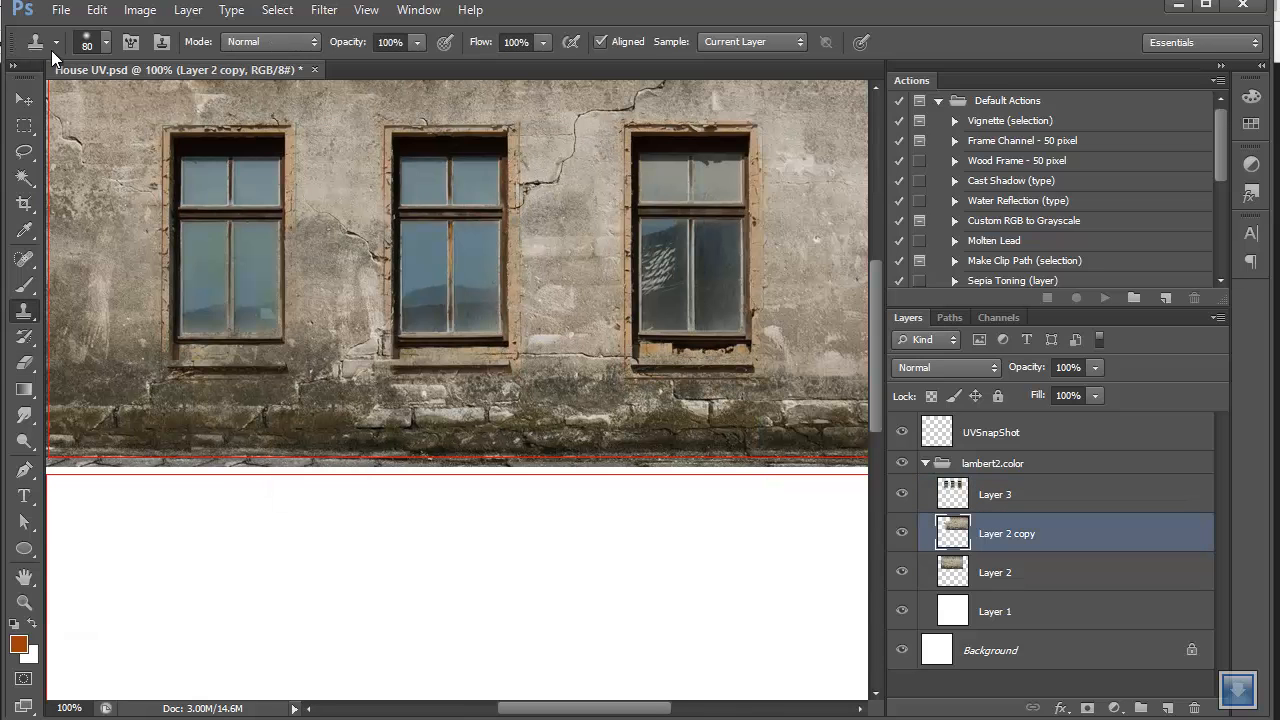
# Save House UV.psd and switch to Maya.
pyautogui.click(58, 10)
pyautogui.click(78, 232)
pyautogui.hotkey('alt', 'Tab')
pyautogui.hotkey('alt', 'Tab')
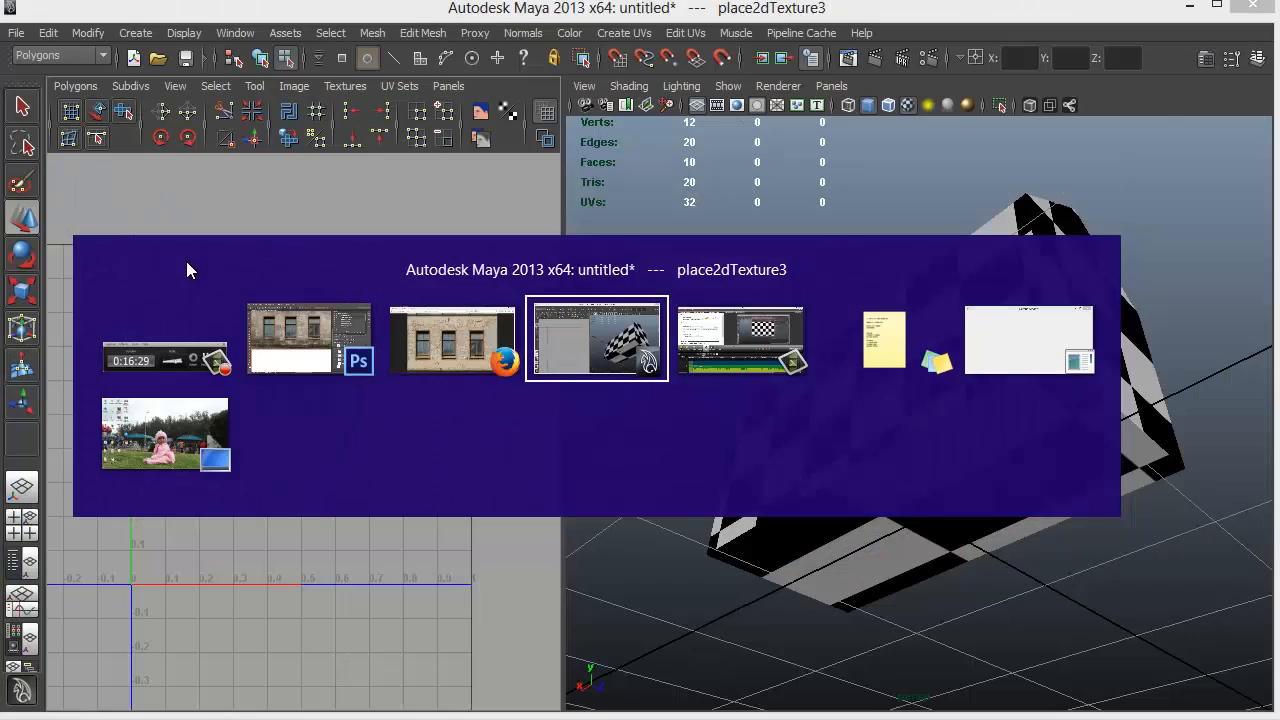
# Select the house in object mode, update its PSD networks, and orbit to inspect the textured wall.
pyautogui.keyDown('alt'); pyautogui.moveTo(918, 530); pyautogui.dragTo(890, 460); pyautogui.keyUp('alt')
pyautogui.click(900, 447)
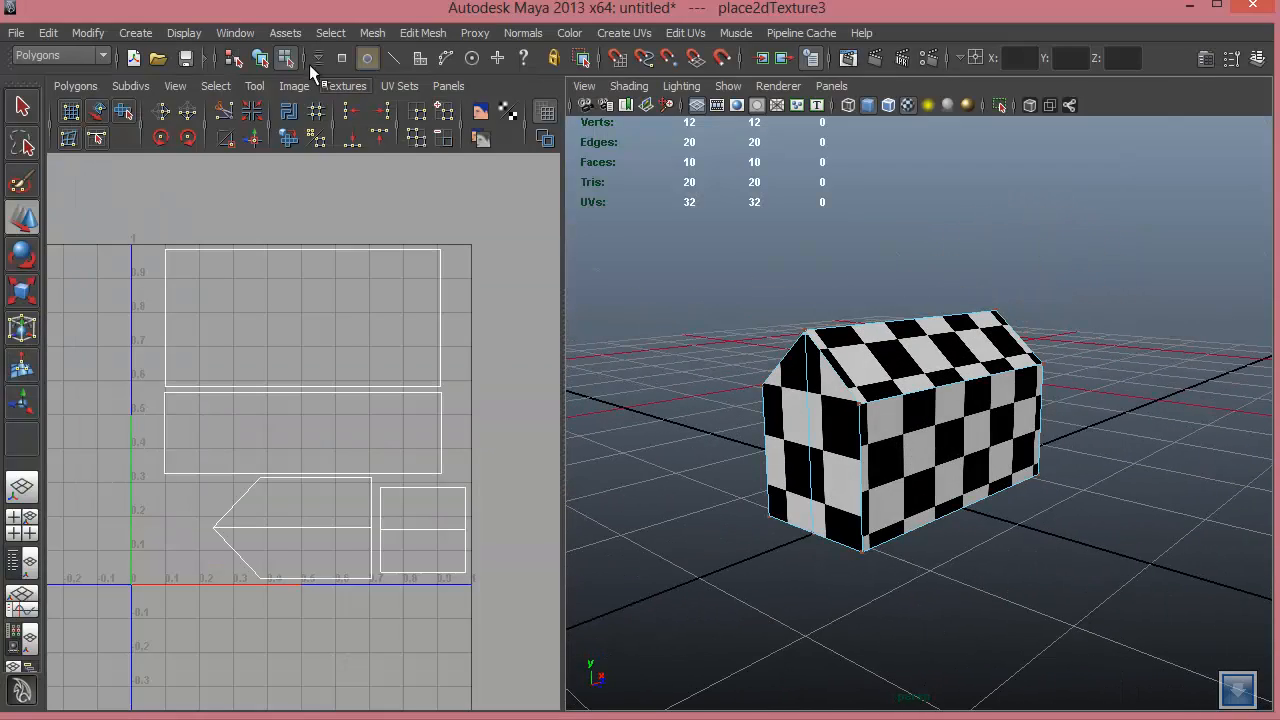
pyautogui.click(260, 57)
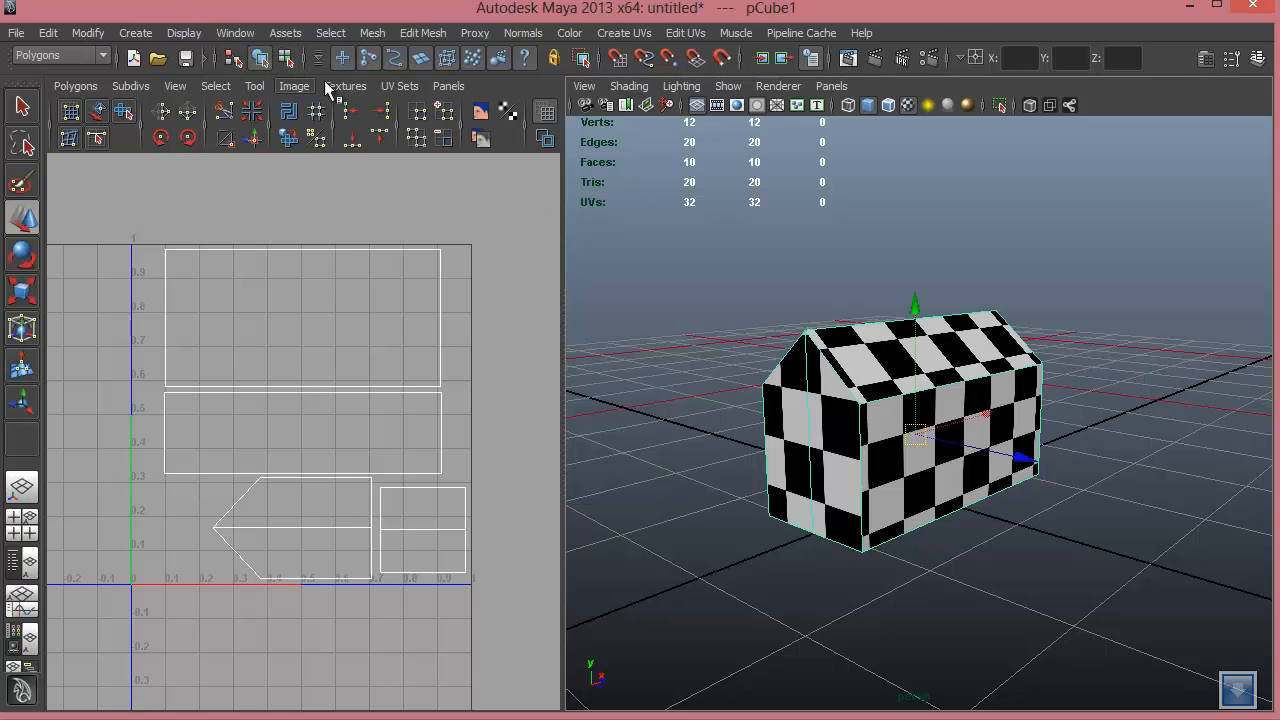
pyautogui.click(298, 86)
pyautogui.click(308, 97)
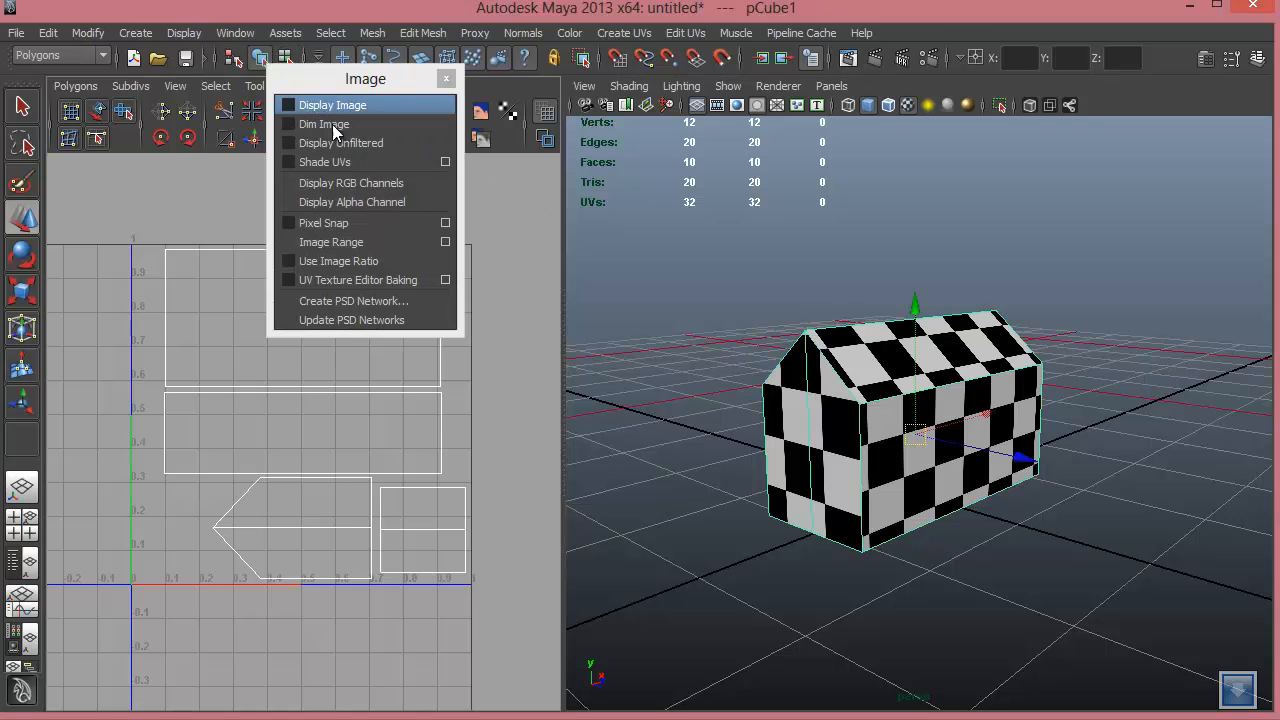
pyautogui.click(347, 320)
pyautogui.keyDown('alt'); pyautogui.moveTo(892, 541); pyautogui.dragTo(884, 486); pyautogui.keyUp('alt')
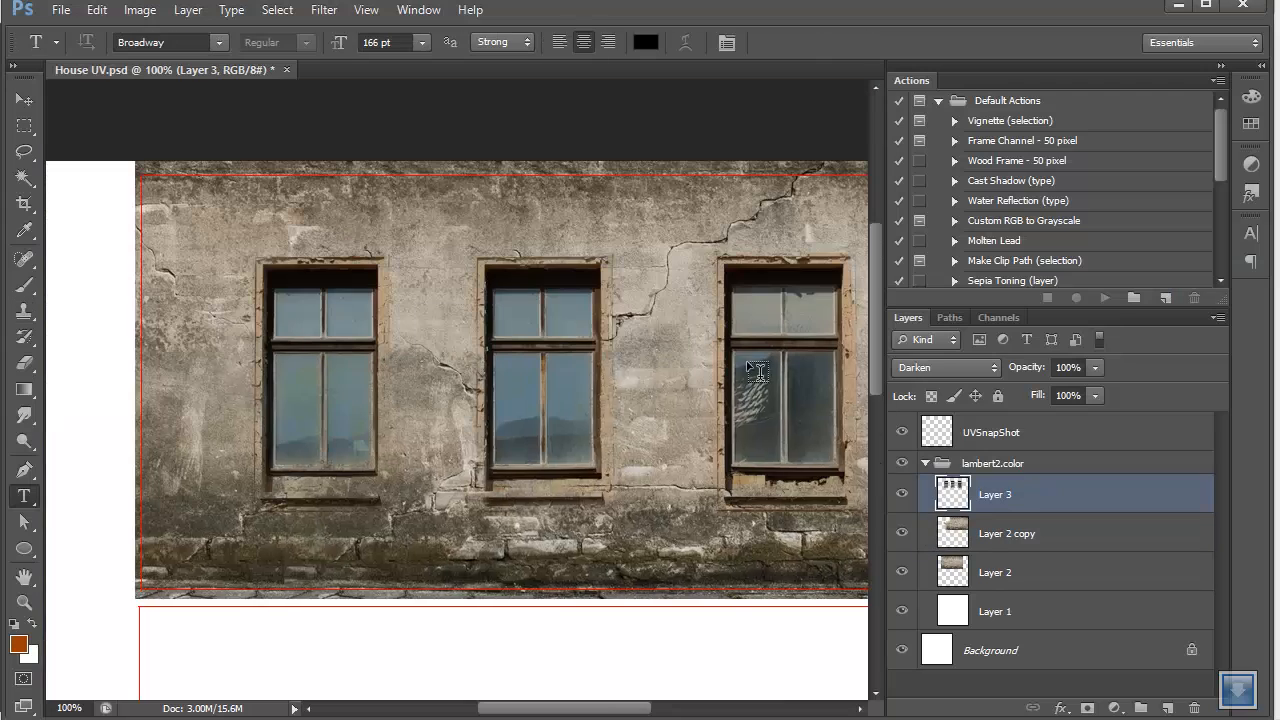
# Save House UV.psd in Photoshop, return to the browser's image results and search for "roof texture".
pyautogui.hotkey('ctrl', 's')
pyautogui.hotkey('ctrl', '-')
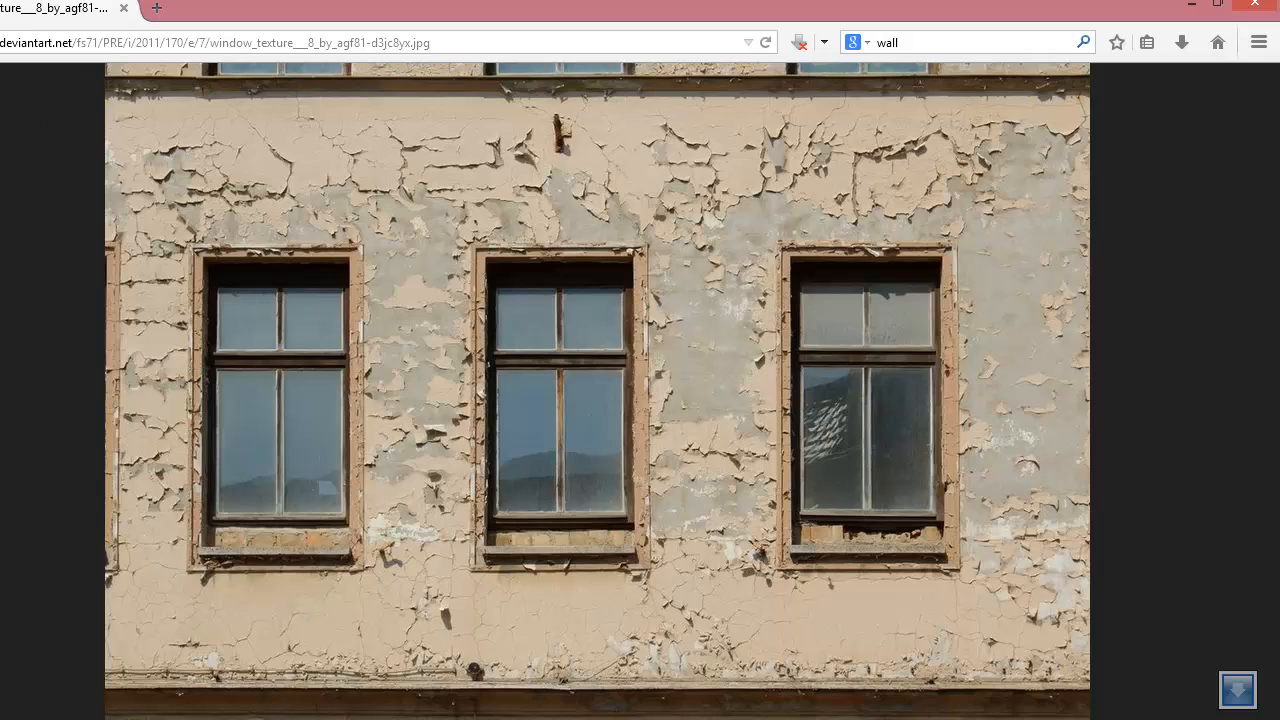
pyautogui.hotkey('alt', 'Left')
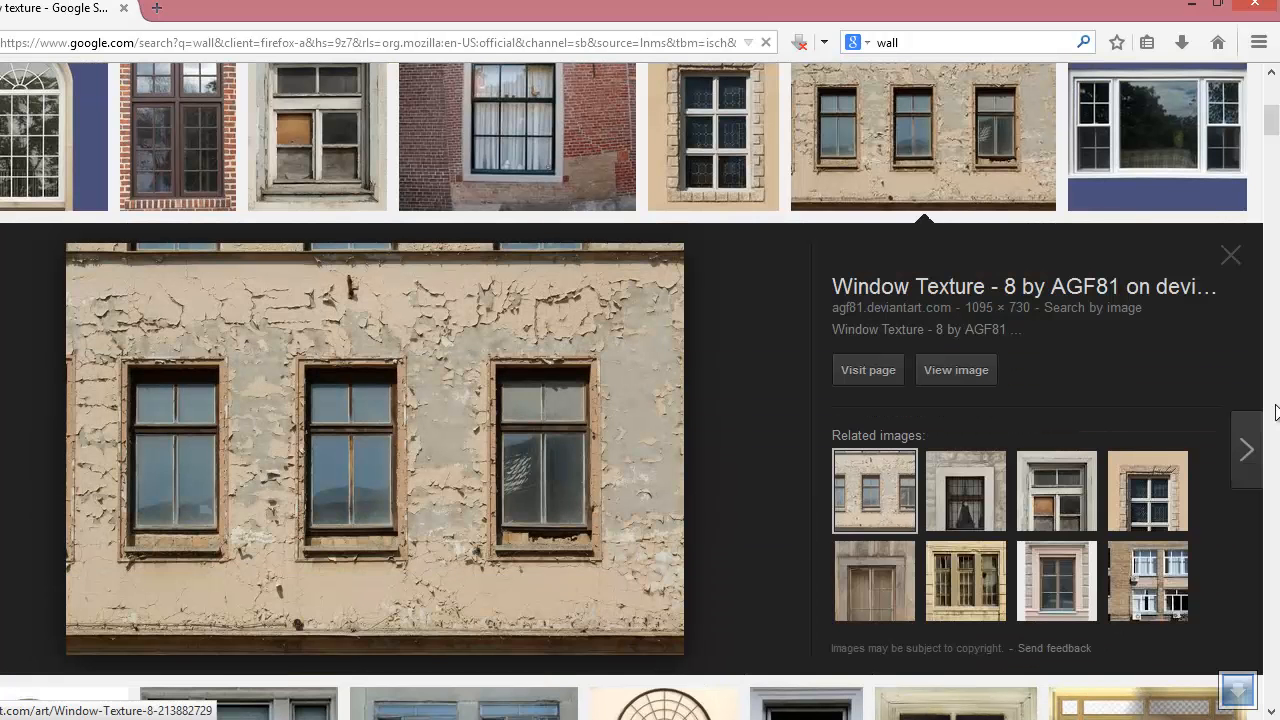
pyautogui.scroll(-5, 632, 390)
pyautogui.moveTo(1276, 150); pyautogui.dragTo(1276, 90)
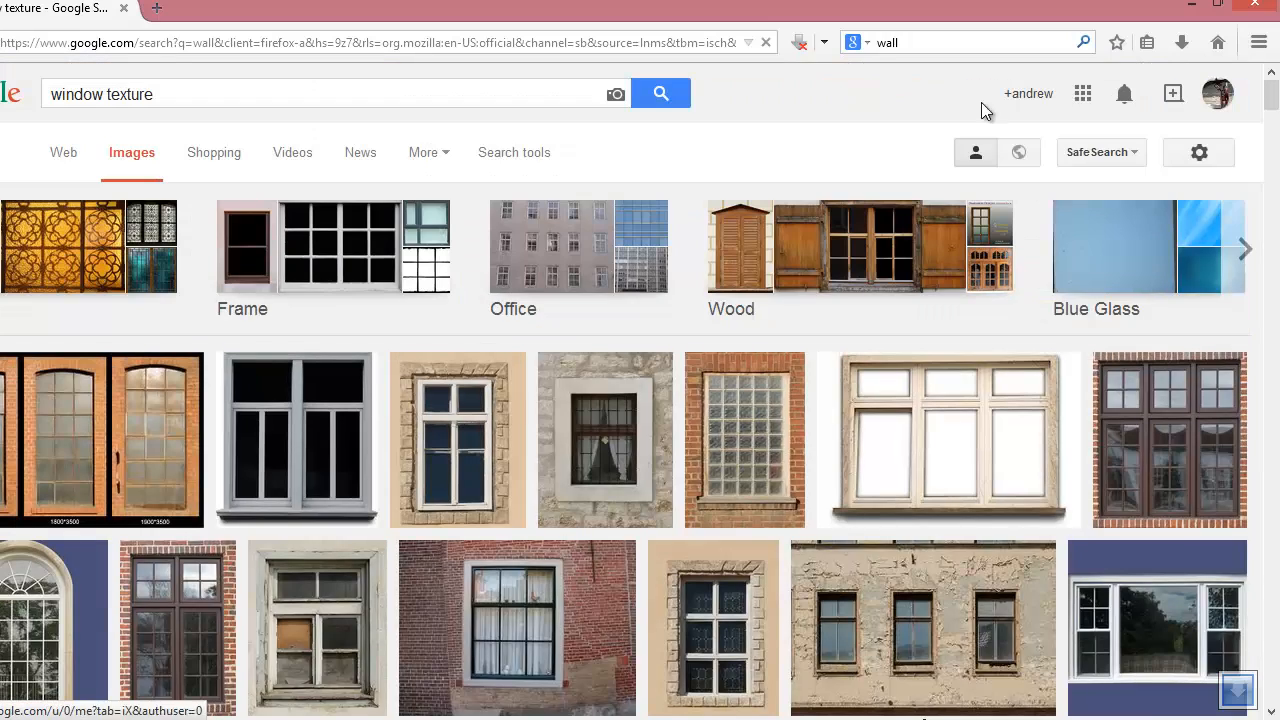
pyautogui.doubleClick(77, 94)
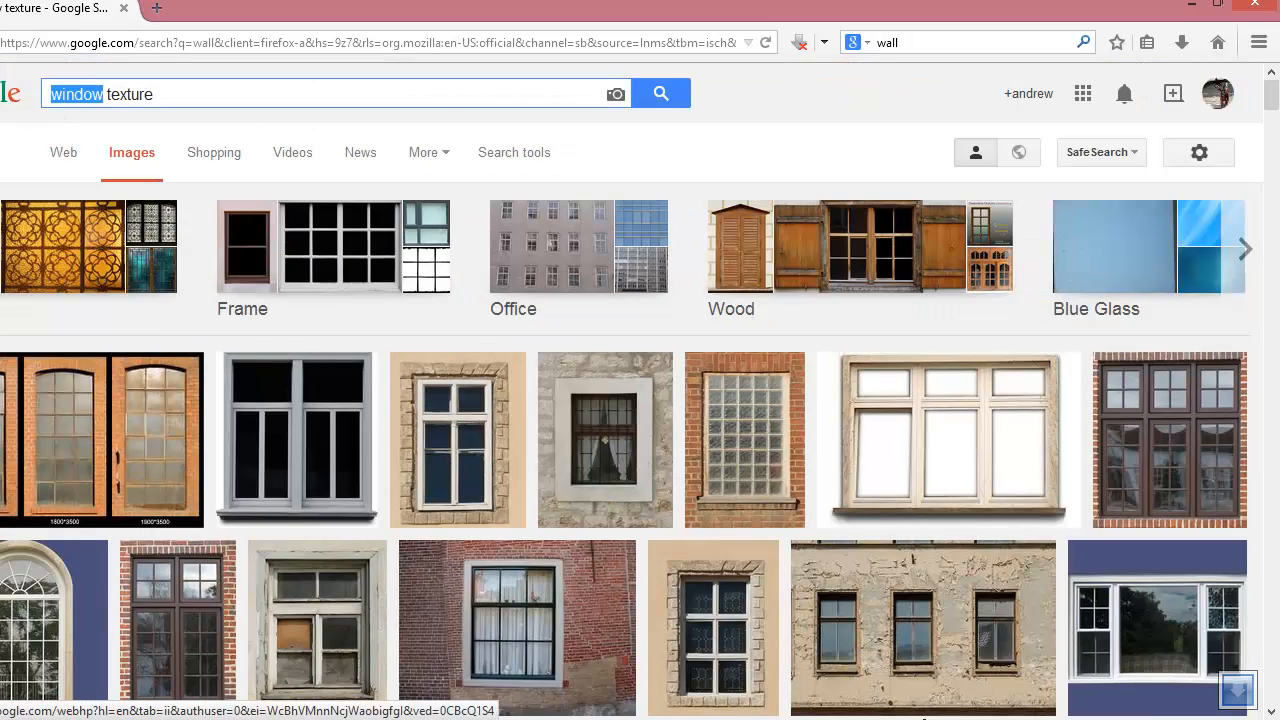
pyautogui.write('roof')
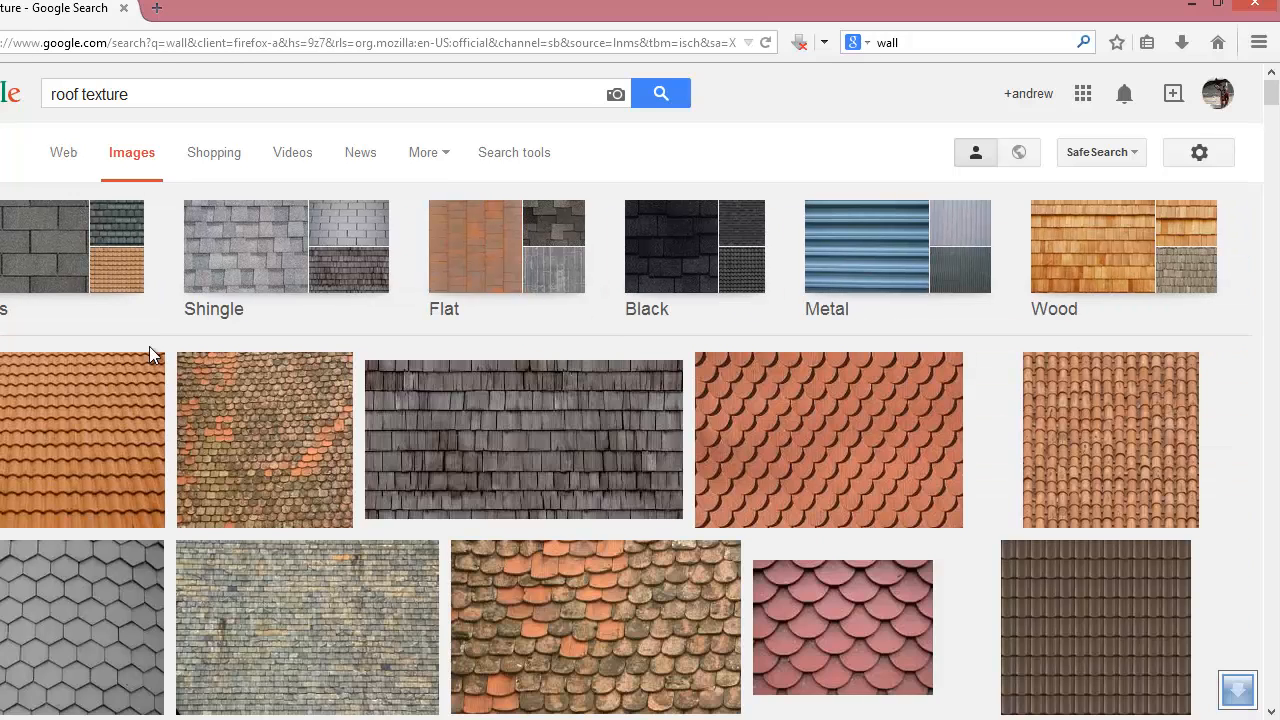
# Browse the roof texture results and open the grey wooden shingle picture from designbeep.com at full size.
pyautogui.scroll(-3, 434, 534)
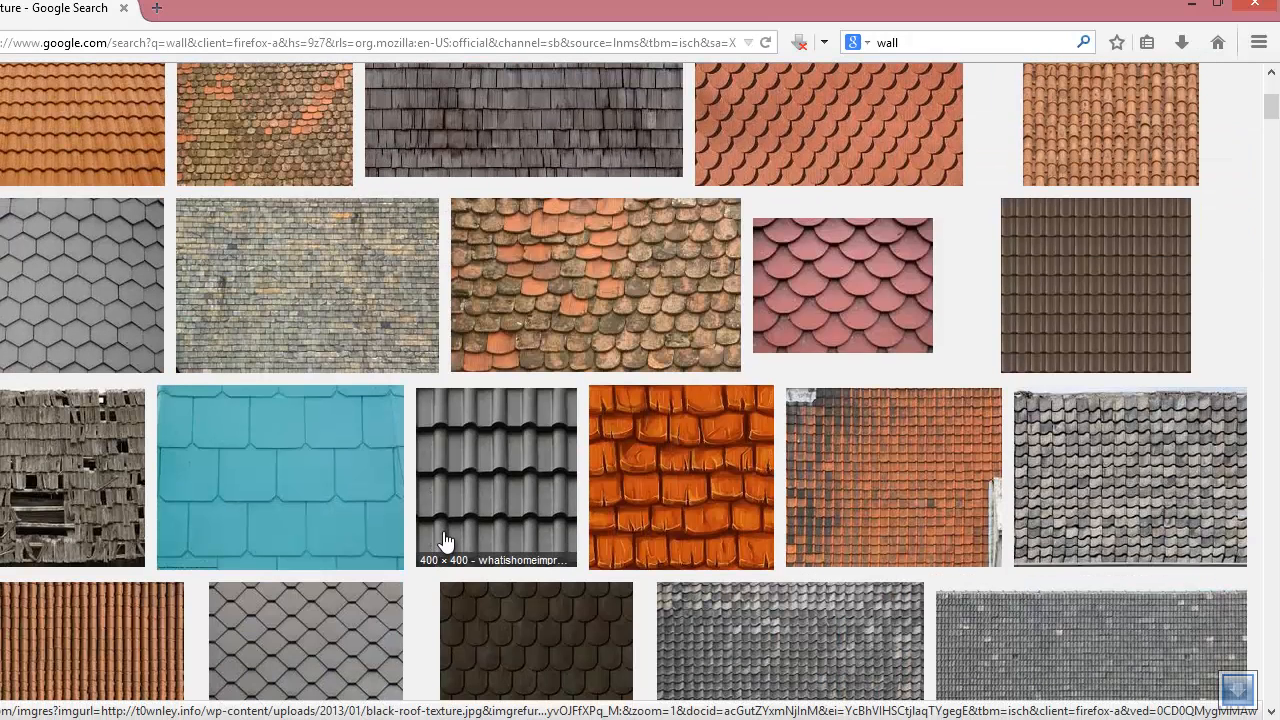
pyautogui.scroll(2, 446, 540)
pyautogui.scroll(-3, 487, 527)
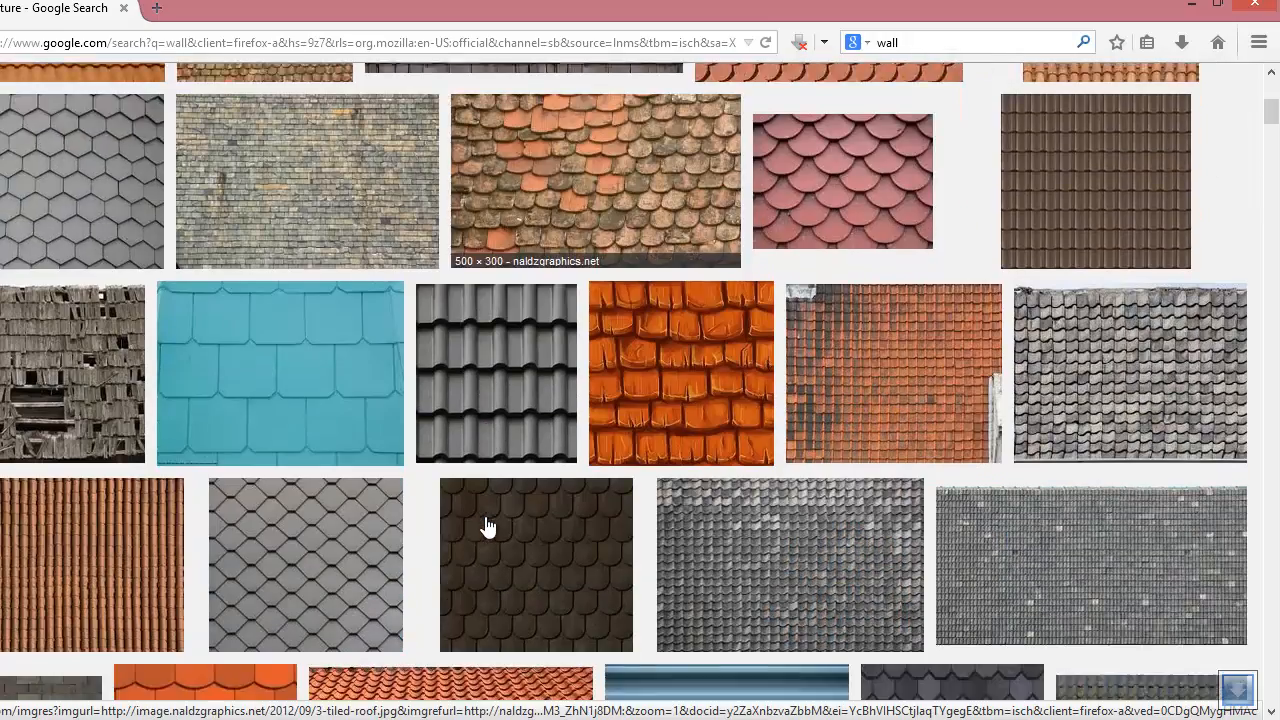
pyautogui.scroll(-3, 487, 527)
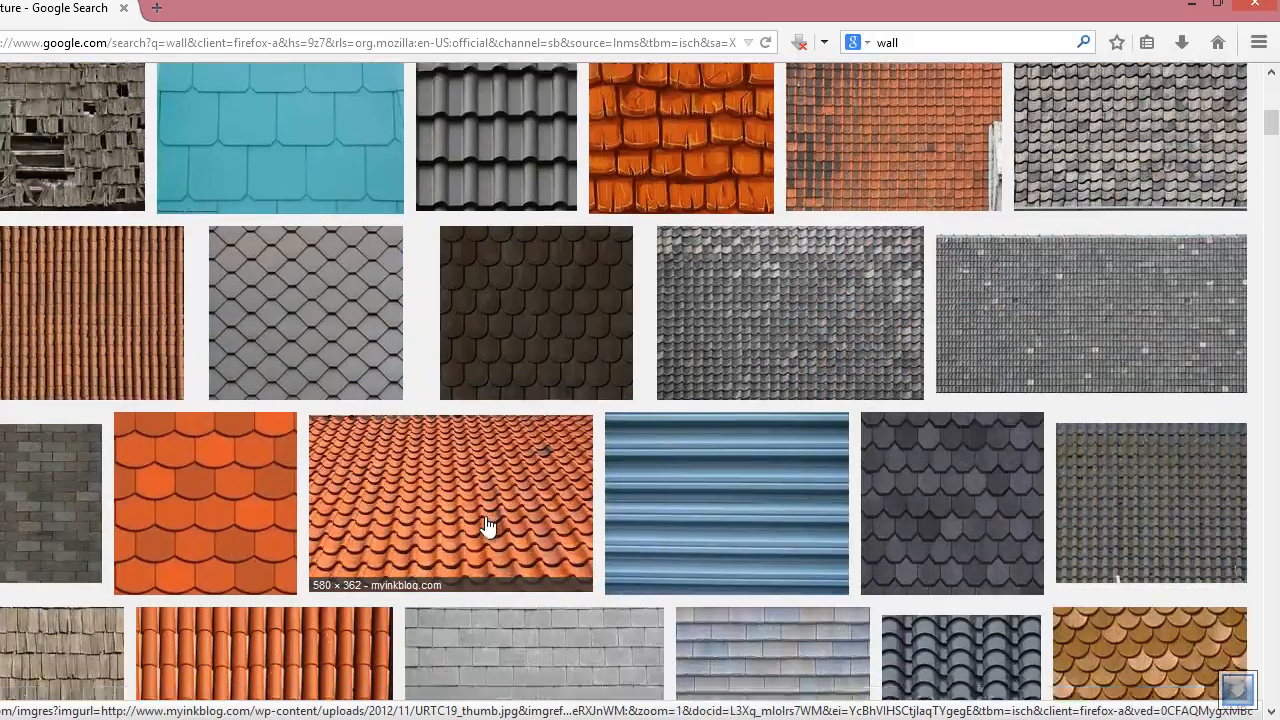
pyautogui.scroll(-2, 487, 527)
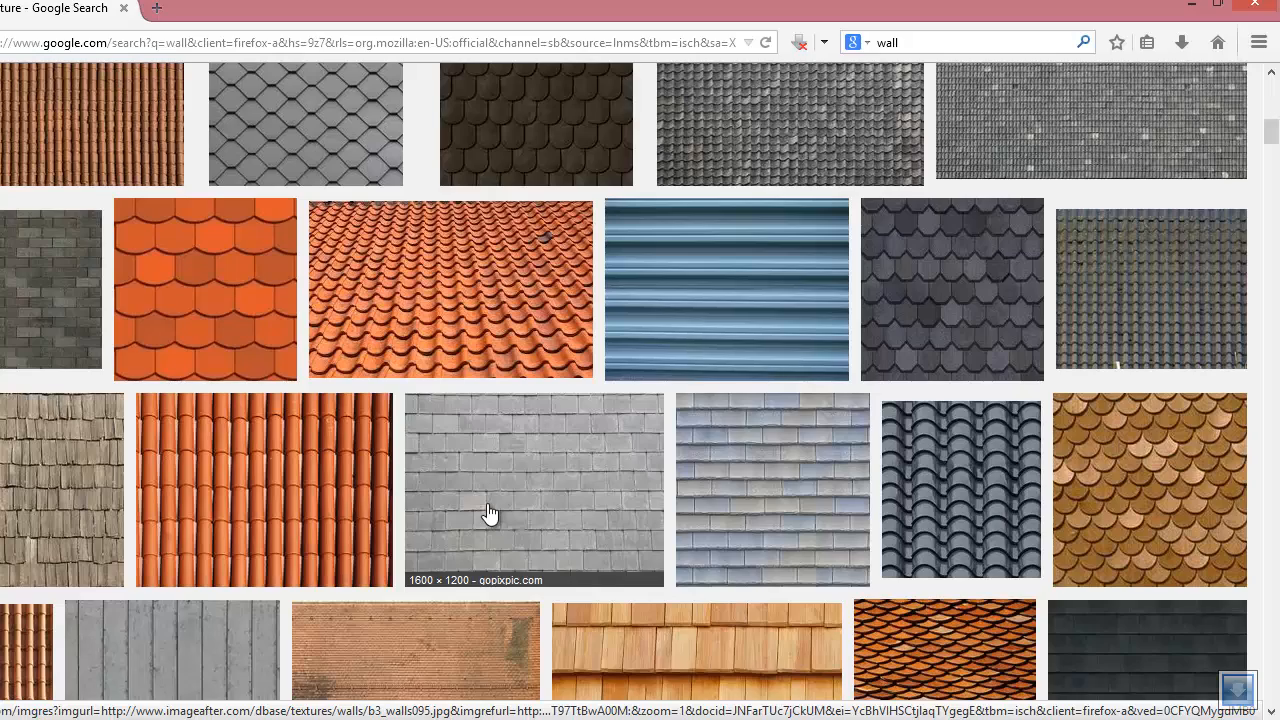
pyautogui.scroll(-1, 489, 513)
pyautogui.scroll(-2, 489, 513)
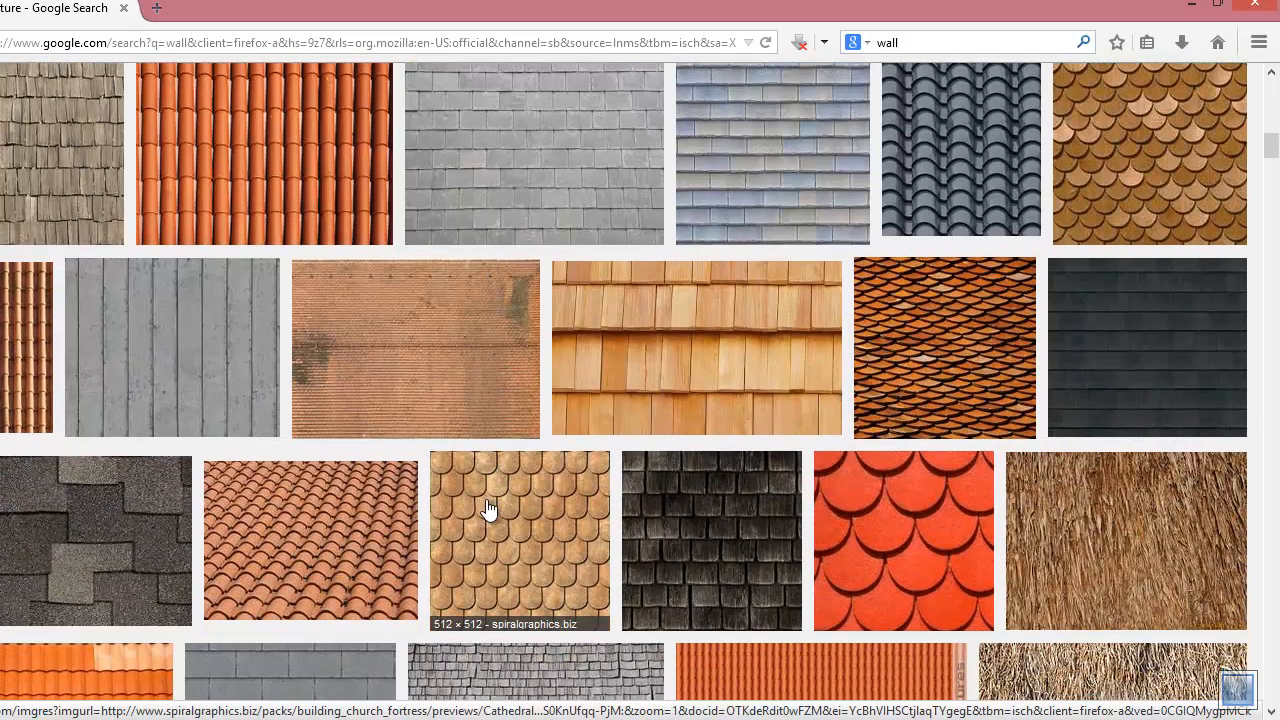
pyautogui.scroll(-2, 489, 510)
pyautogui.scroll(-2, 489, 510)
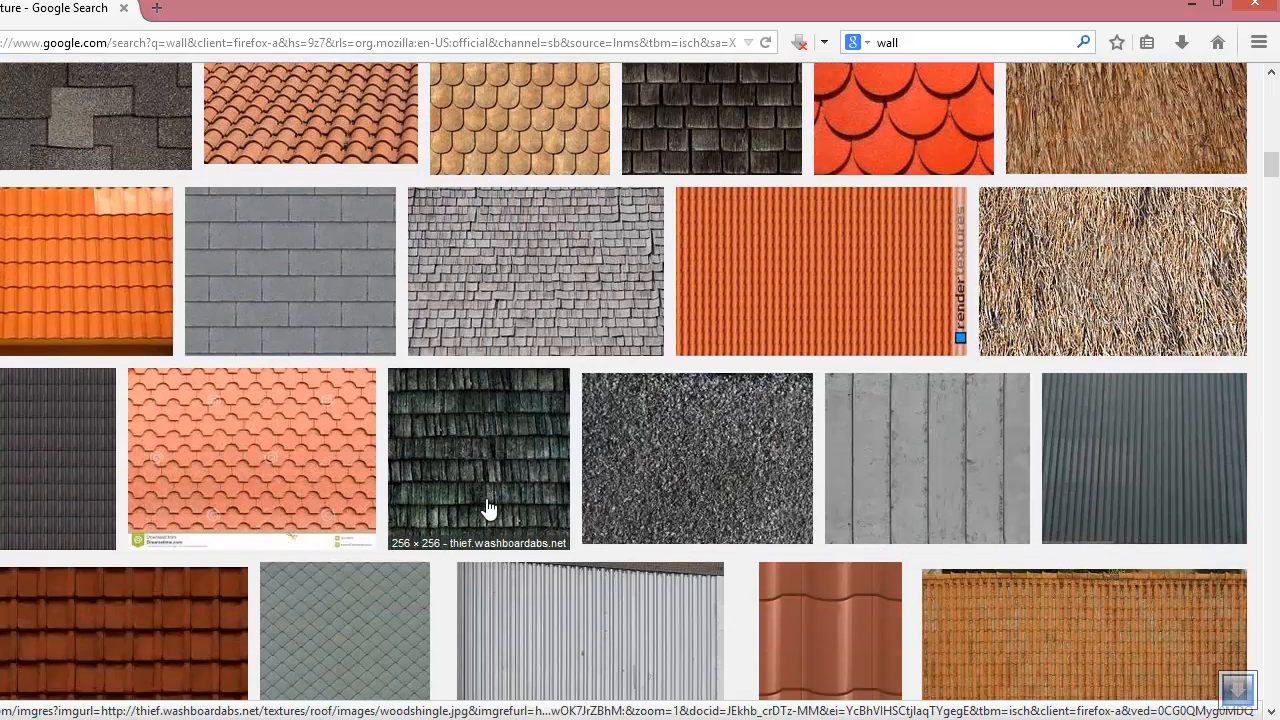
pyautogui.scroll(1, 481, 484)
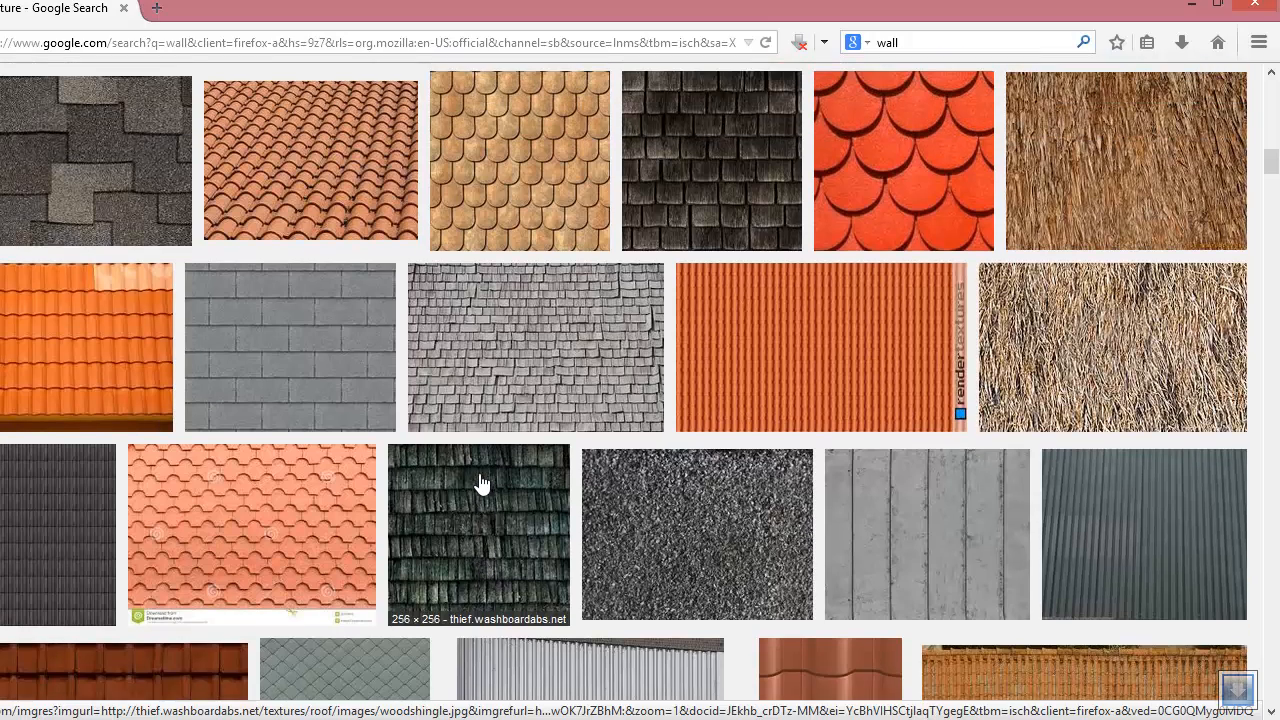
pyautogui.scroll(-1, 265, 503)
pyautogui.scroll(-2, 265, 503)
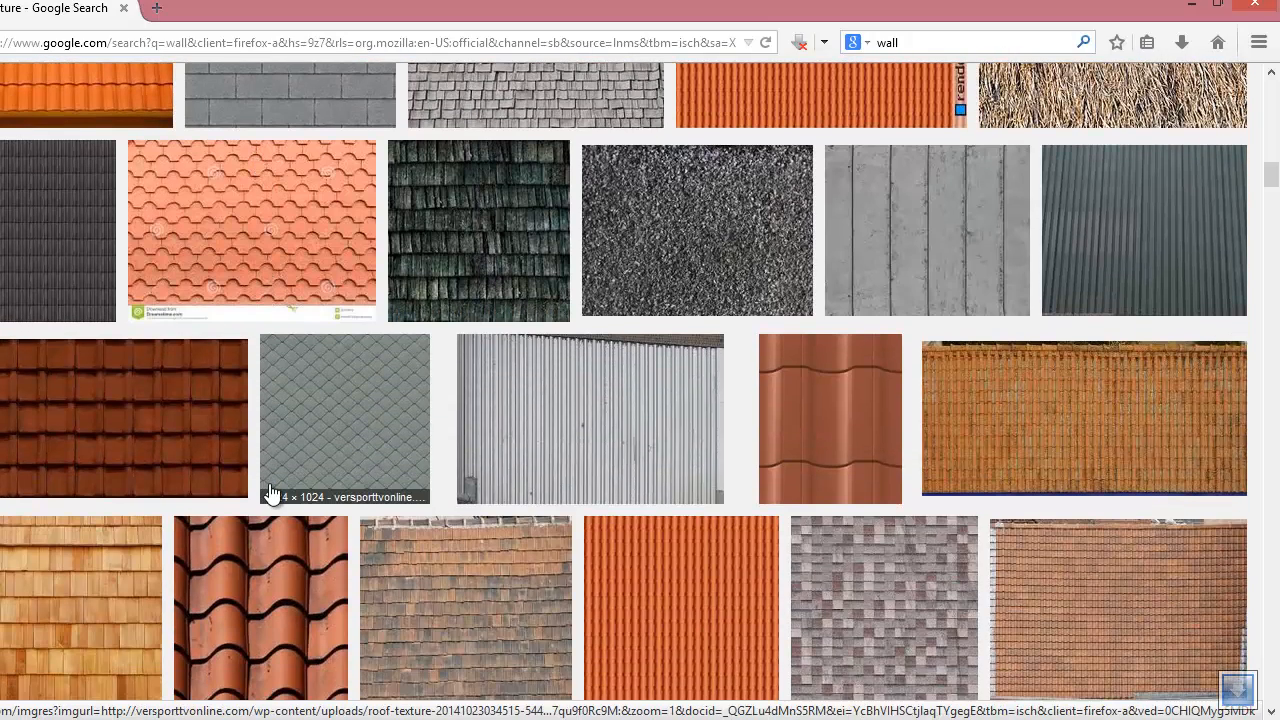
pyautogui.scroll(2, 279, 487)
pyautogui.click(496, 296)
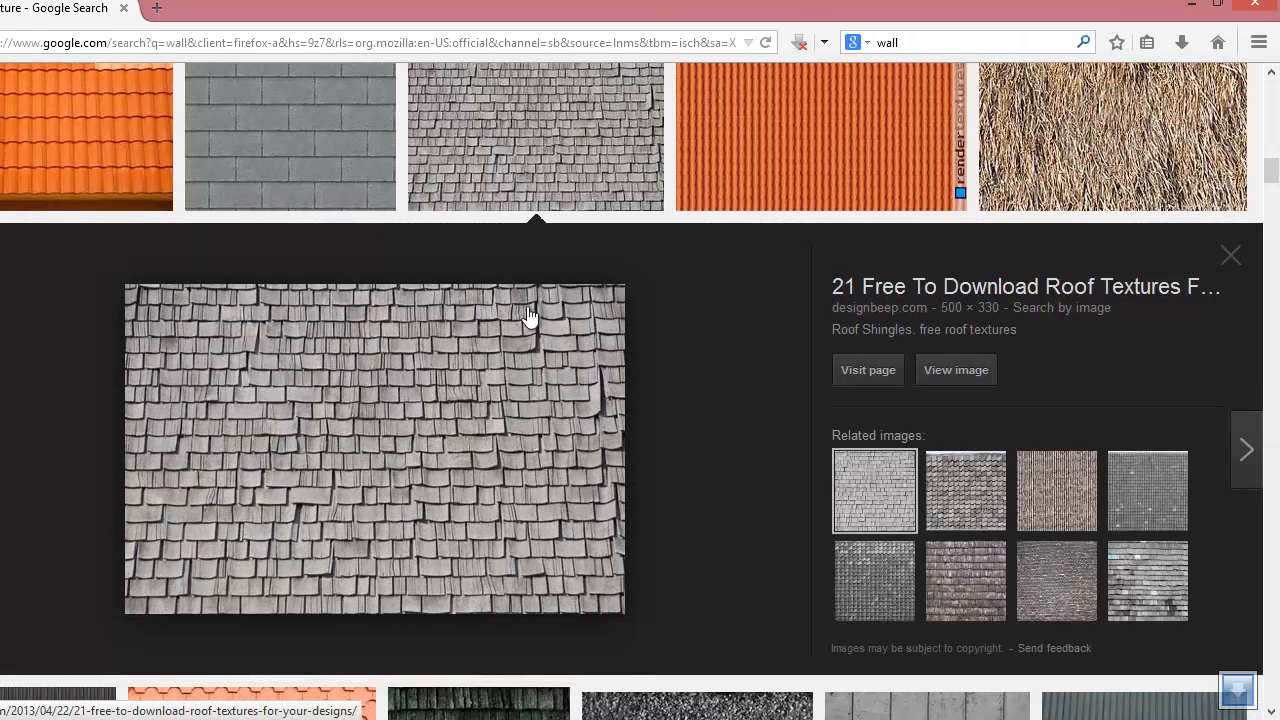
pyautogui.click(952, 375)
# Copy the shingle image and paste it into Photoshop's House UV.psd as a new layer above the window layer.
pyautogui.rightClick(658, 372)
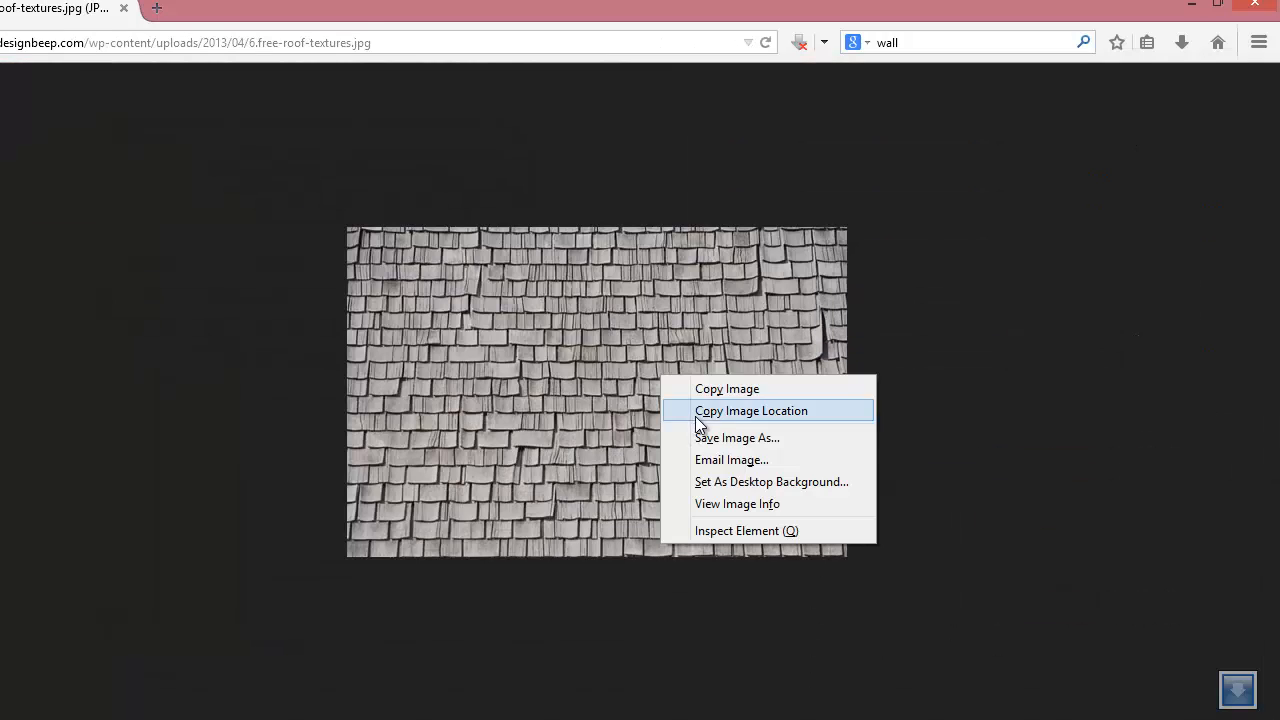
pyautogui.click(723, 389)
pyautogui.hotkey('alt', 'Tab')
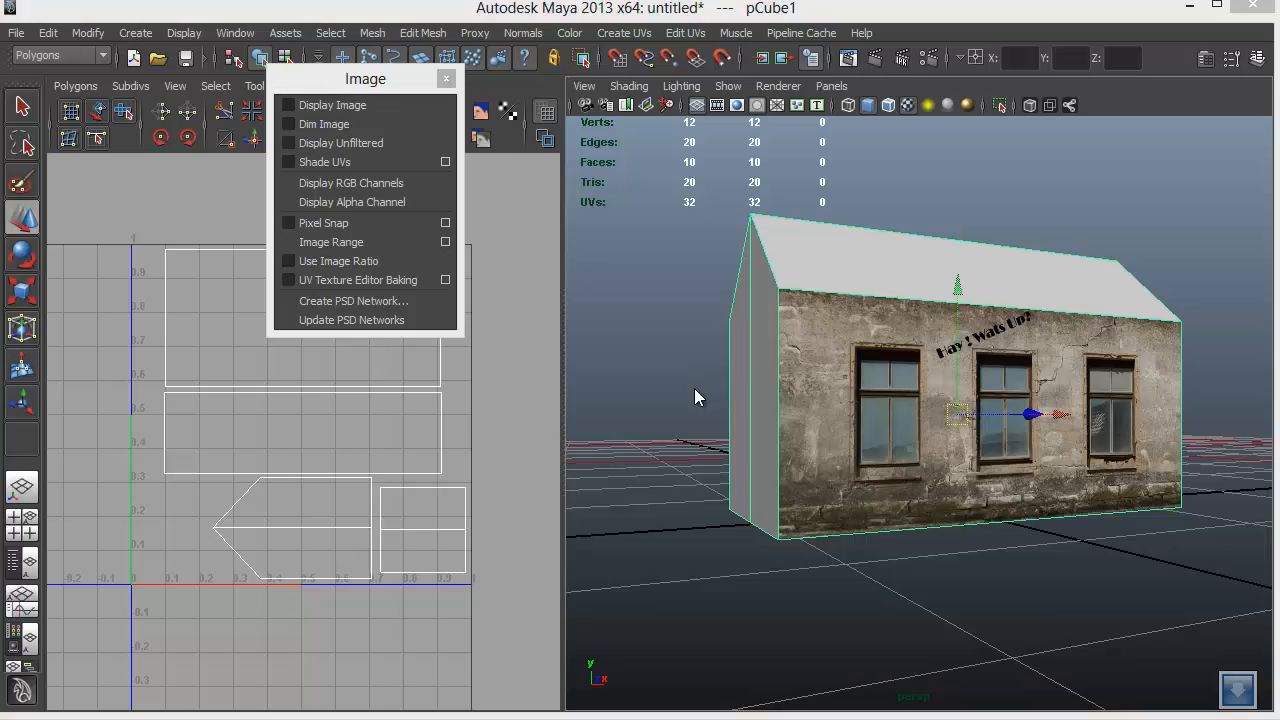
pyautogui.hotkey('alt', 'Tab')
pyautogui.hotkey('alt', 'Tab')
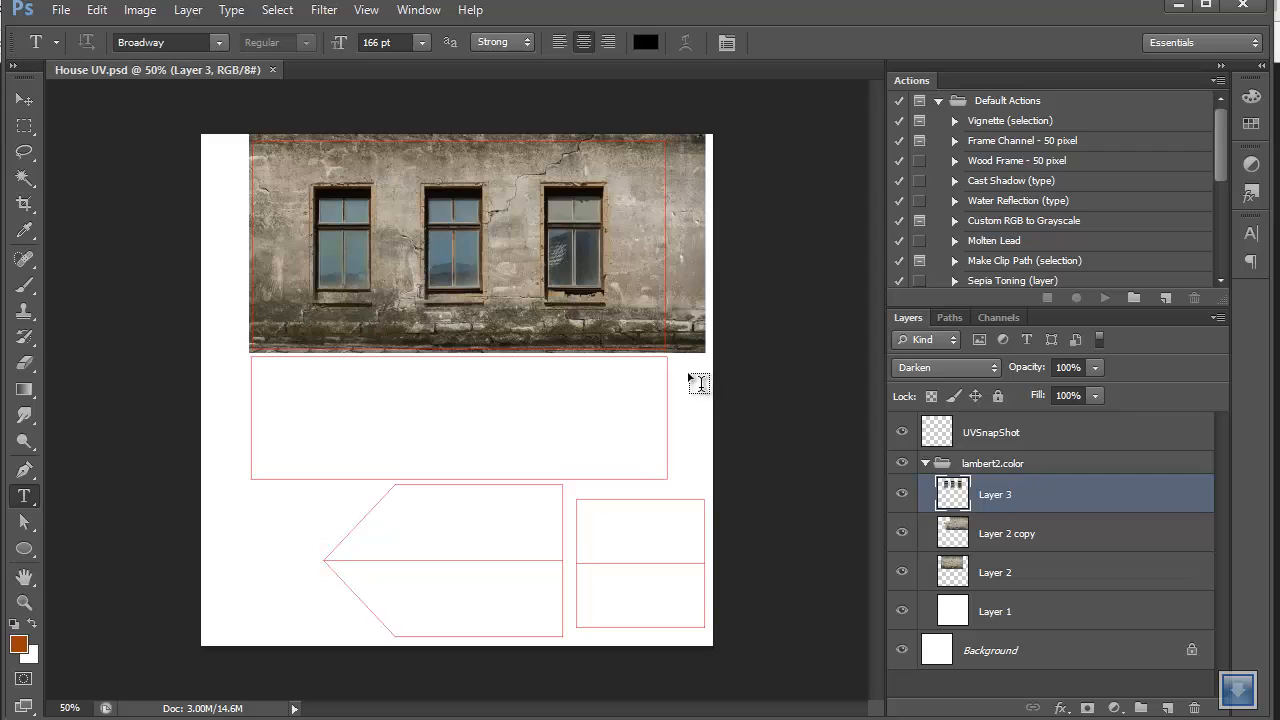
pyautogui.hotkey('ctrl', 'v')
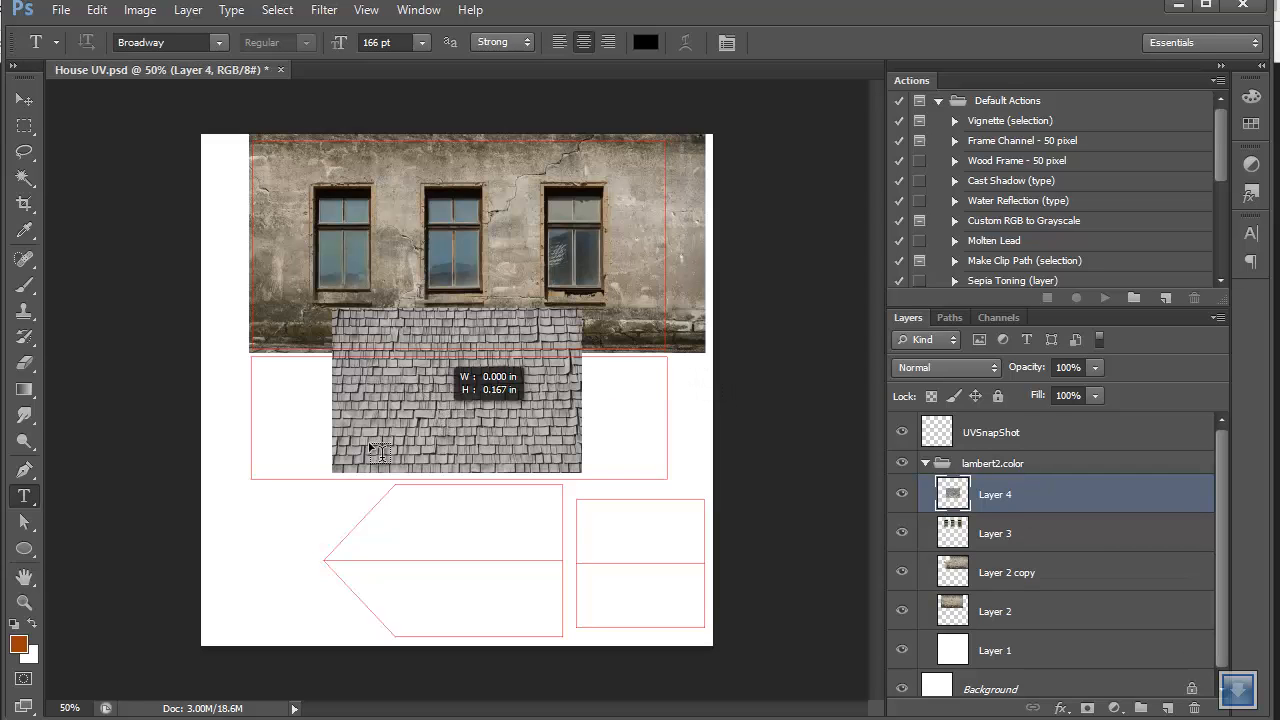
pyautogui.click(348, 445)
pyautogui.click(23, 99)
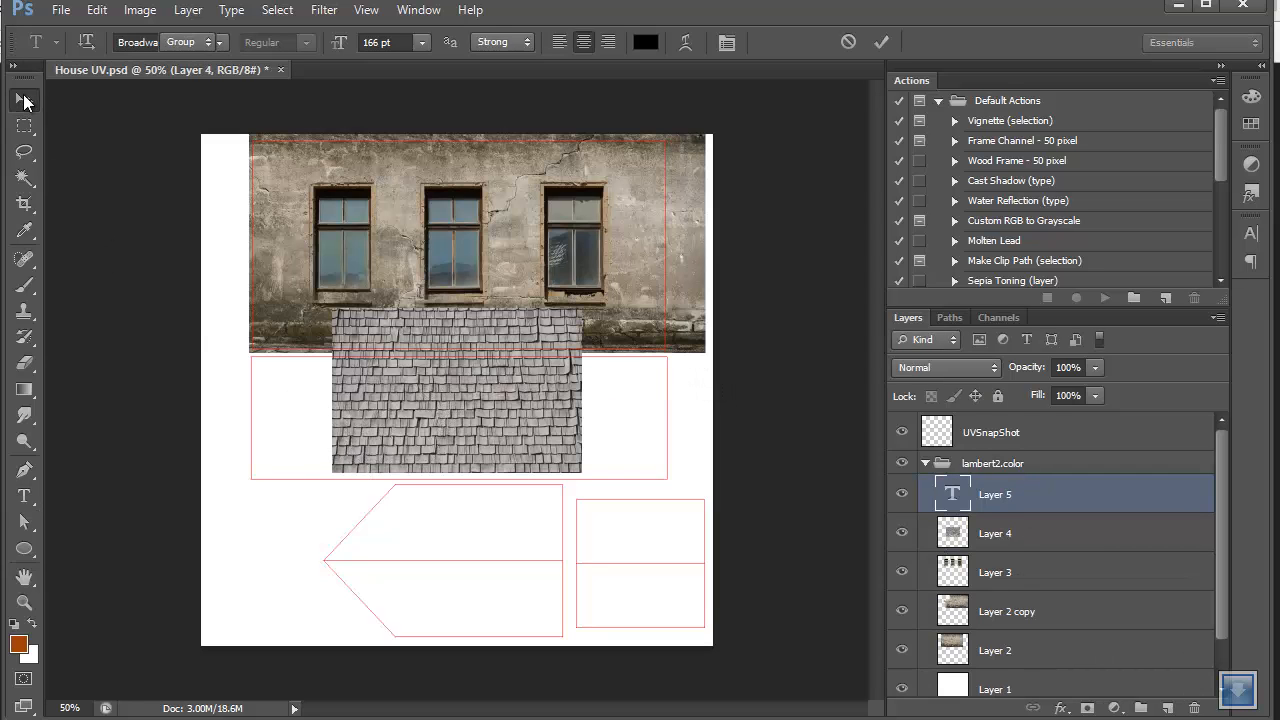
pyautogui.moveTo(400, 411); pyautogui.dragTo(317, 447)
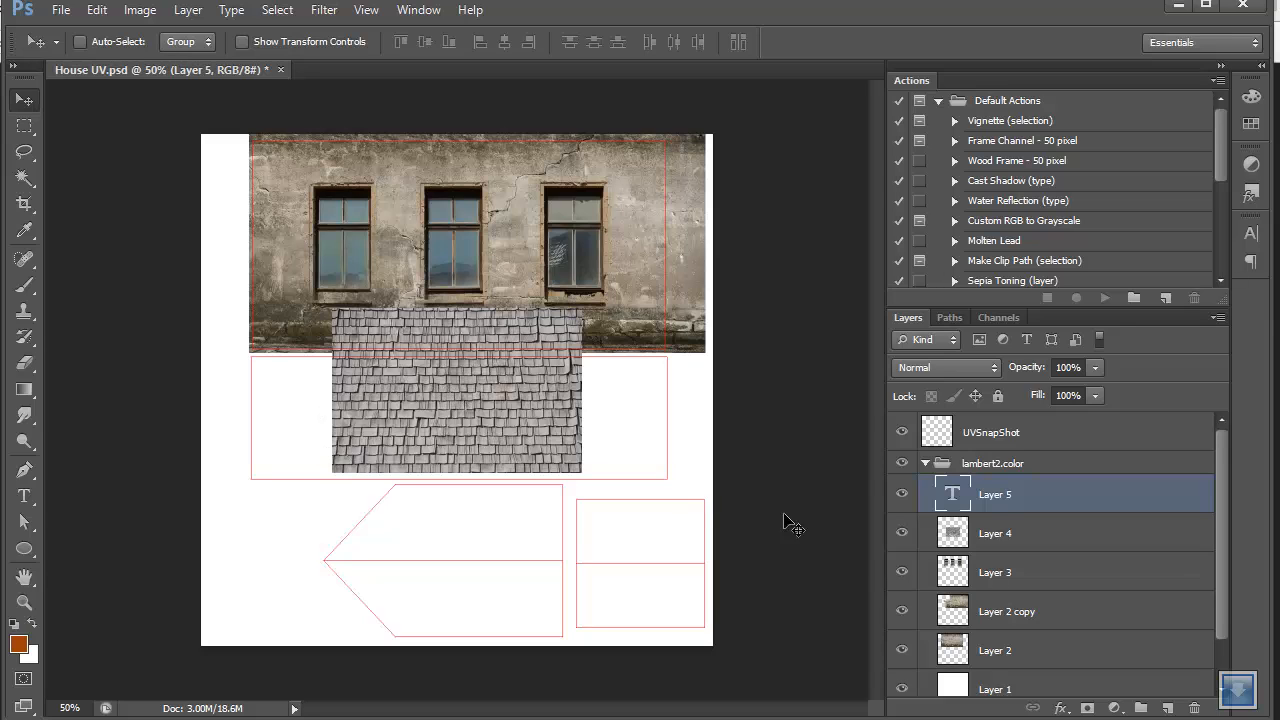
pyautogui.click(985, 534)
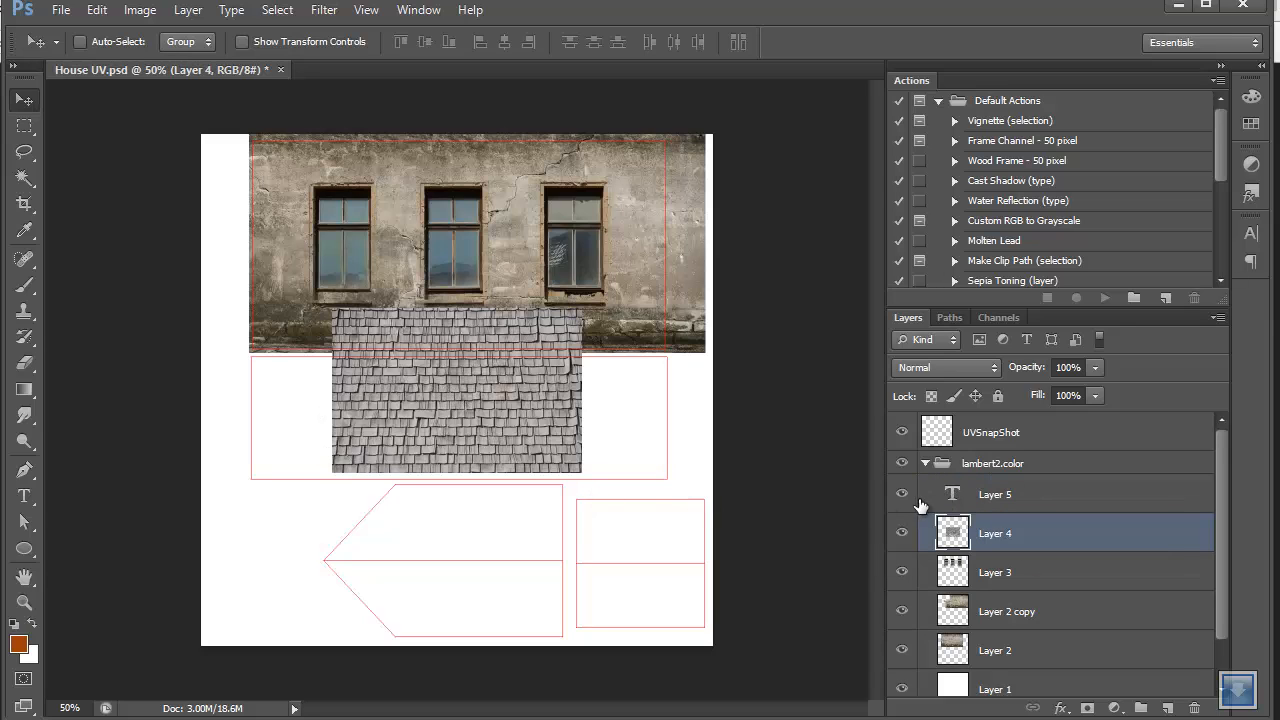
pyautogui.moveTo(1011, 500); pyautogui.dragTo(1194, 707)
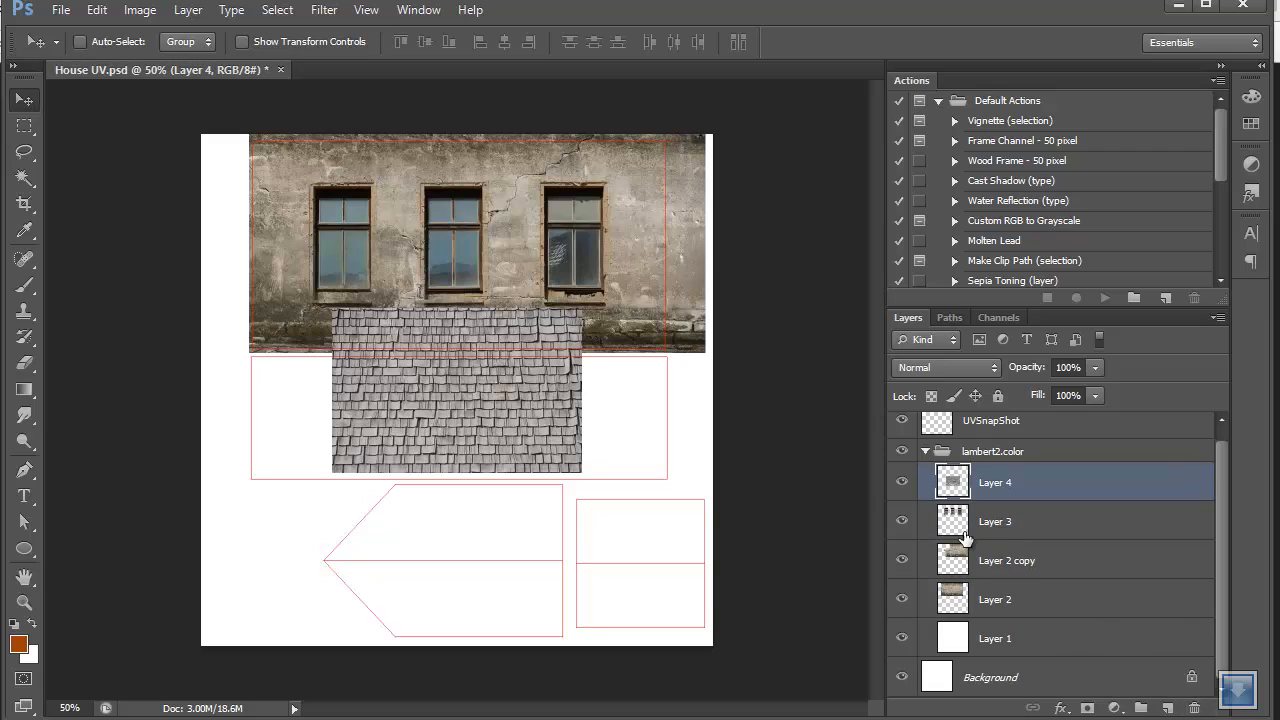
# Fit the shingle layer to the start of the roof UV strip, then duplicate it and shift the copy across to cover the rest.
pyautogui.moveTo(414, 394); pyautogui.dragTo(333, 436)
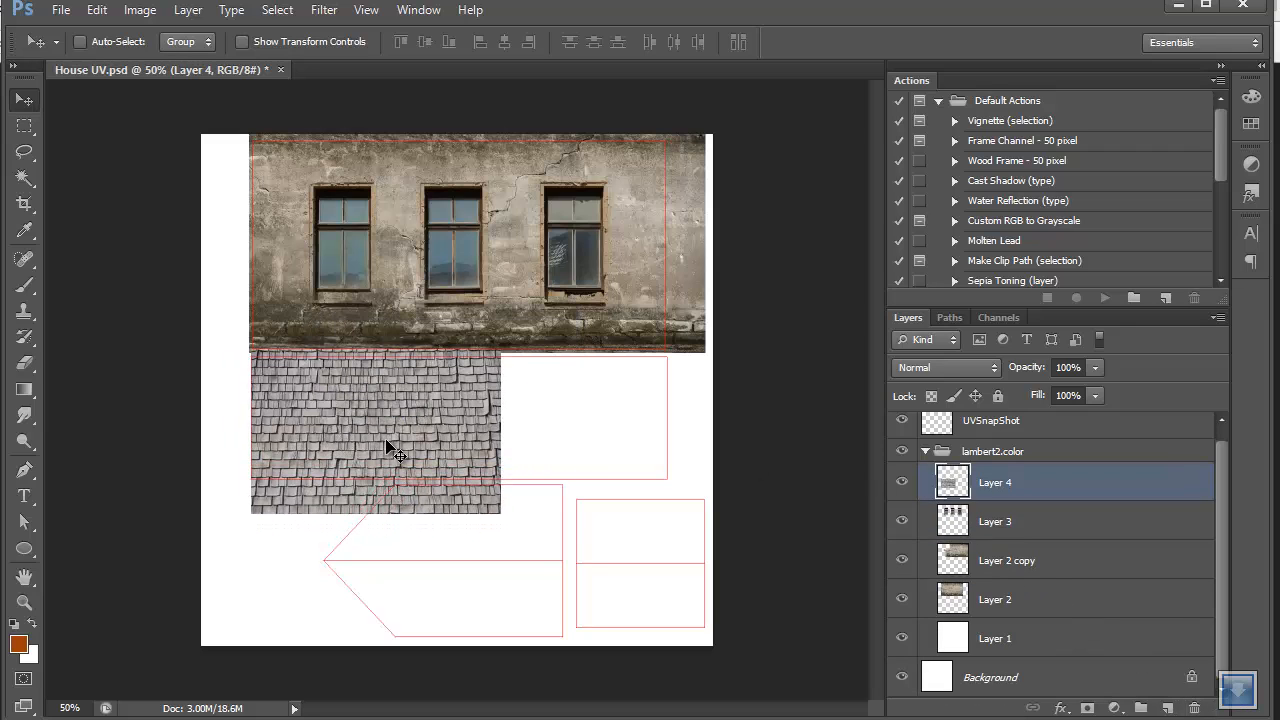
pyautogui.hotkey('ctrl', 'j')
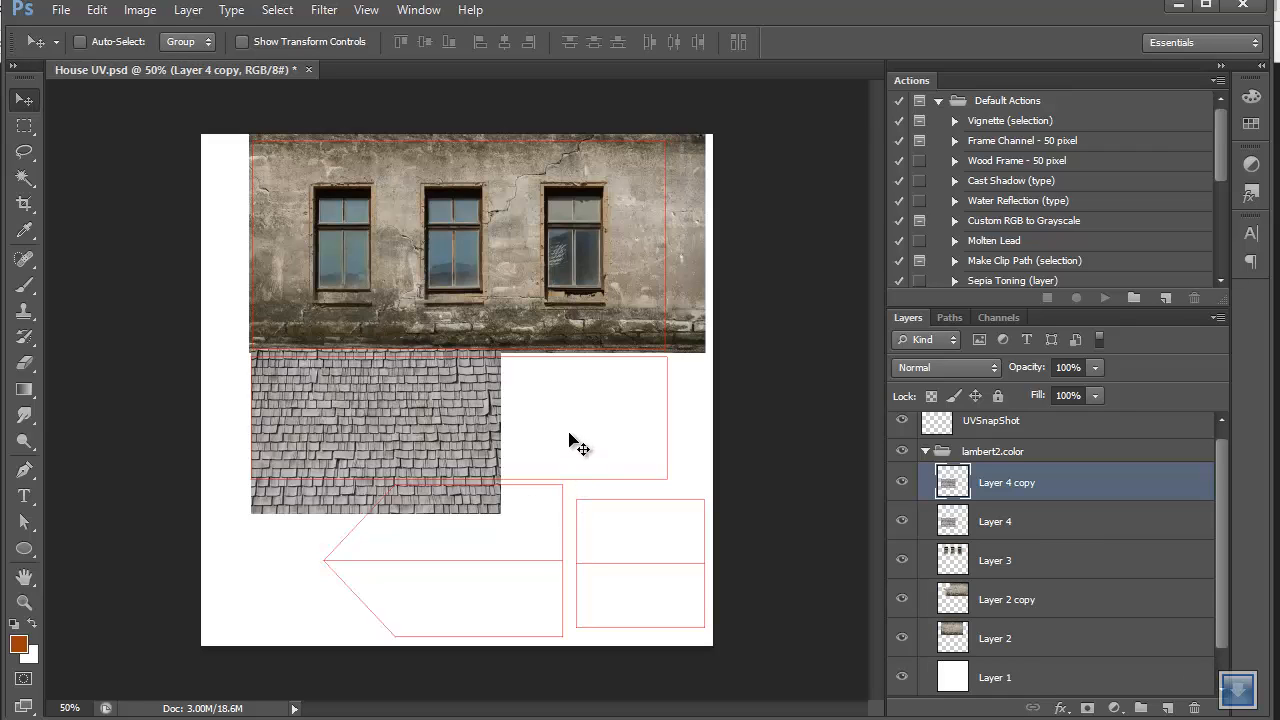
pyautogui.moveTo(400, 453); pyautogui.dragTo(595, 447)
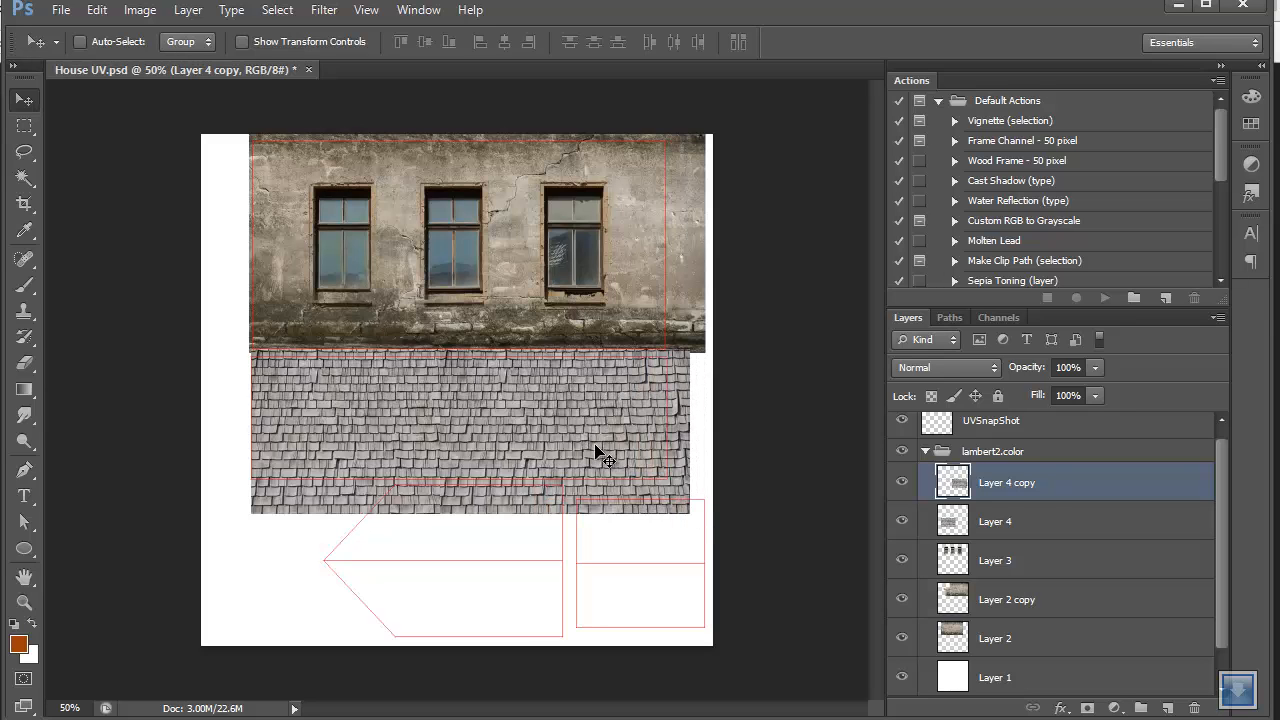
# Save House UV.psd and switch to Maya.
pyautogui.hotkey('alt', 'Tab')
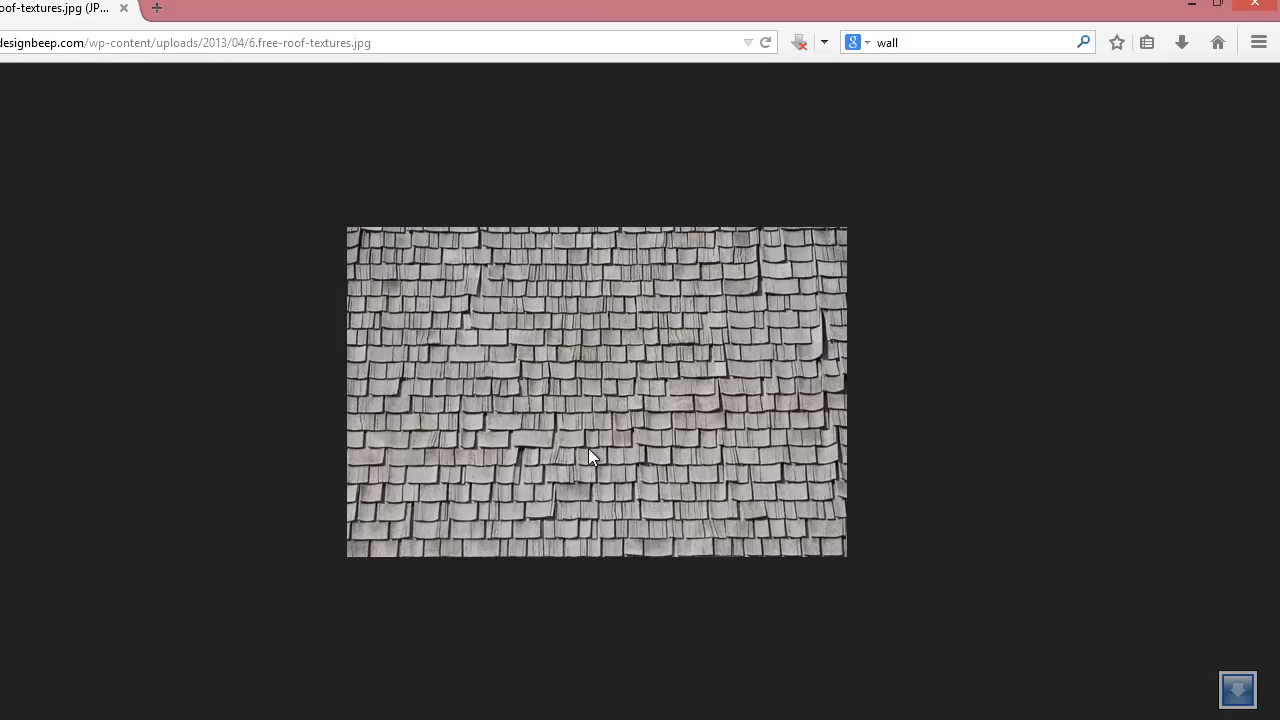
pyautogui.hotkey('alt', 'Tab')
pyautogui.hotkey('alt', 'Tab')
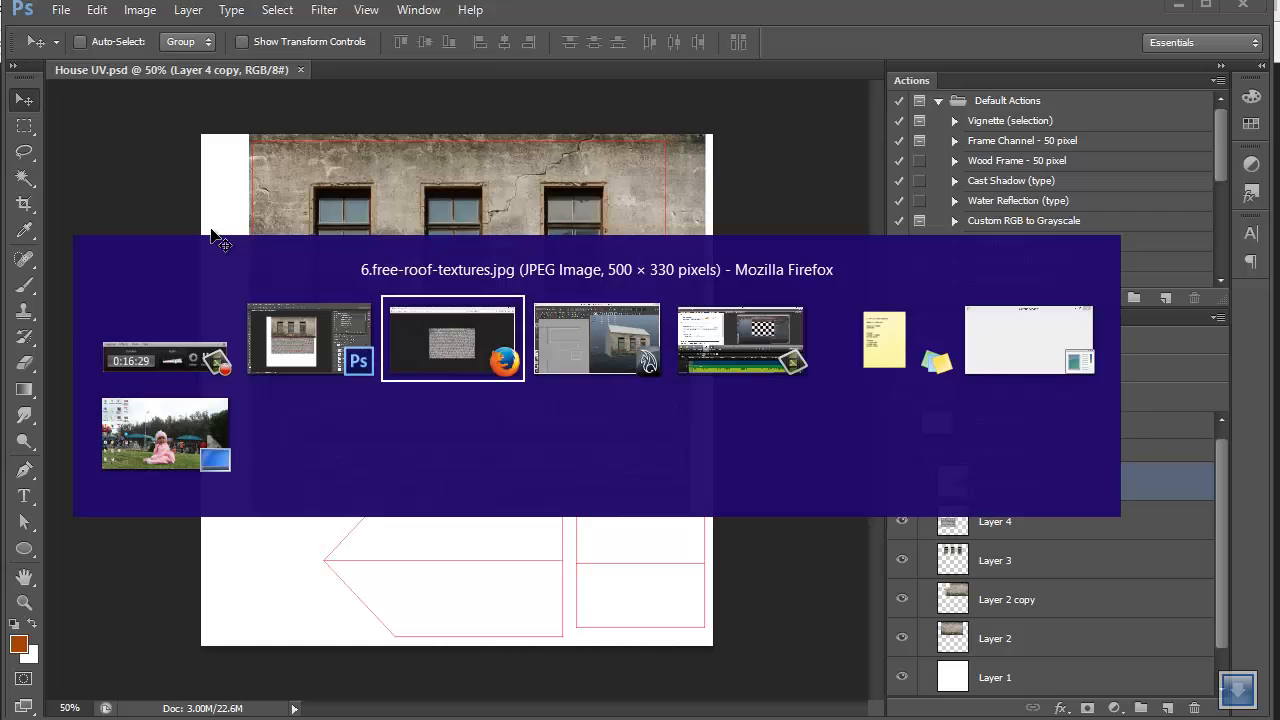
# Update the house's PSD networks and orbit around the model to inspect the shingled roof and the end wall.
pyautogui.keyDown('alt'); pyautogui.moveTo(630, 330); pyautogui.dragTo(689, 371); pyautogui.keyUp('alt')
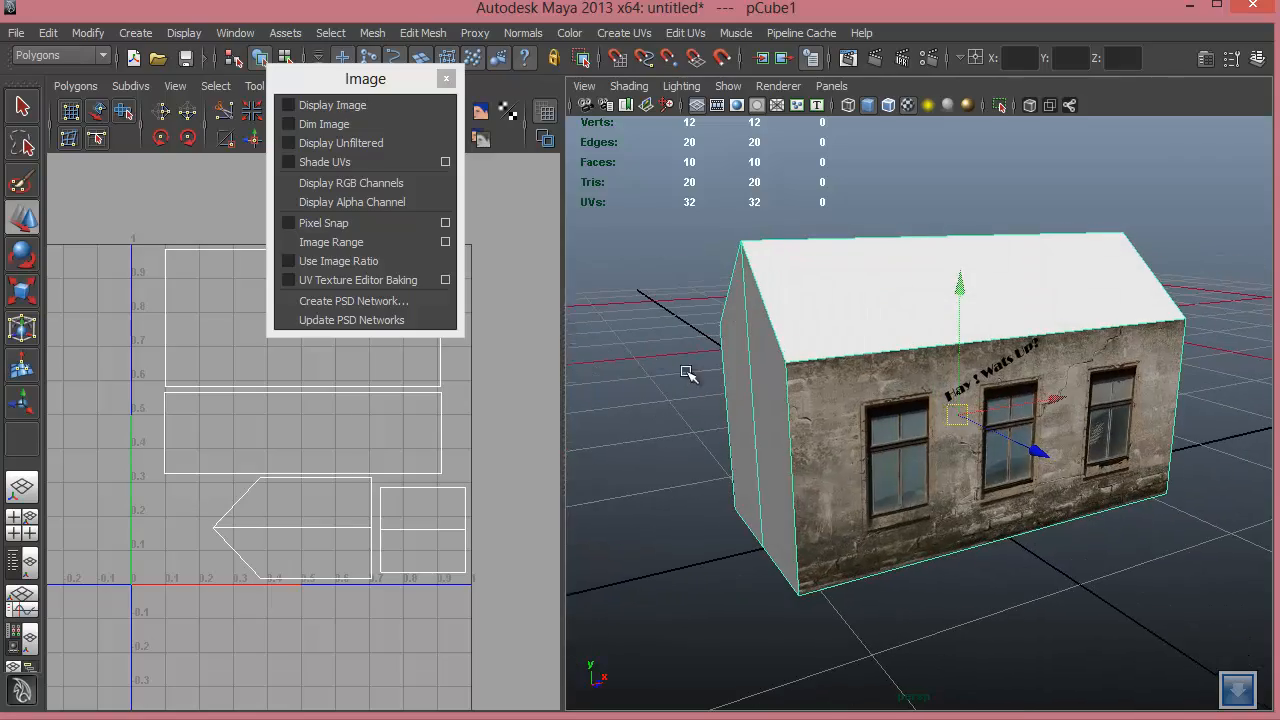
pyautogui.click(343, 322)
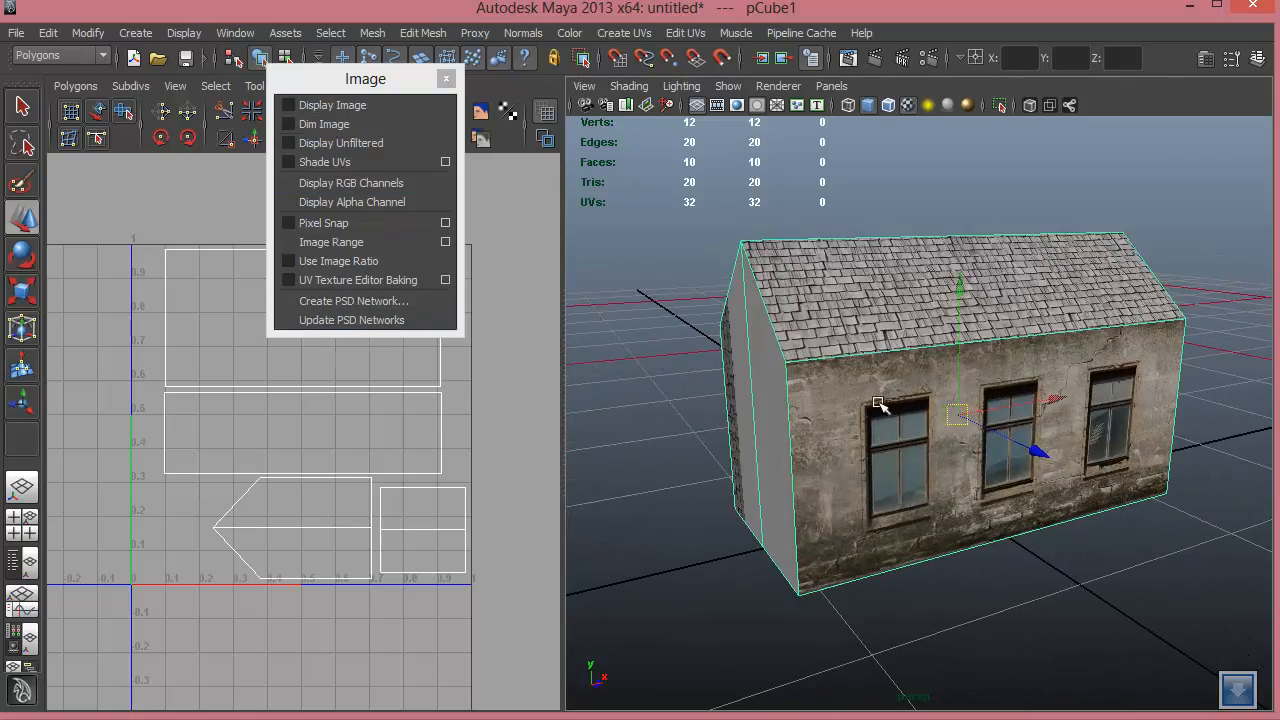
pyautogui.keyDown('alt'); pyautogui.moveTo(878, 403); pyautogui.dragTo(871, 443); pyautogui.keyUp('alt')
pyautogui.keyDown('alt'); pyautogui.moveTo(889, 394); pyautogui.dragTo(903, 354); pyautogui.keyUp('alt')
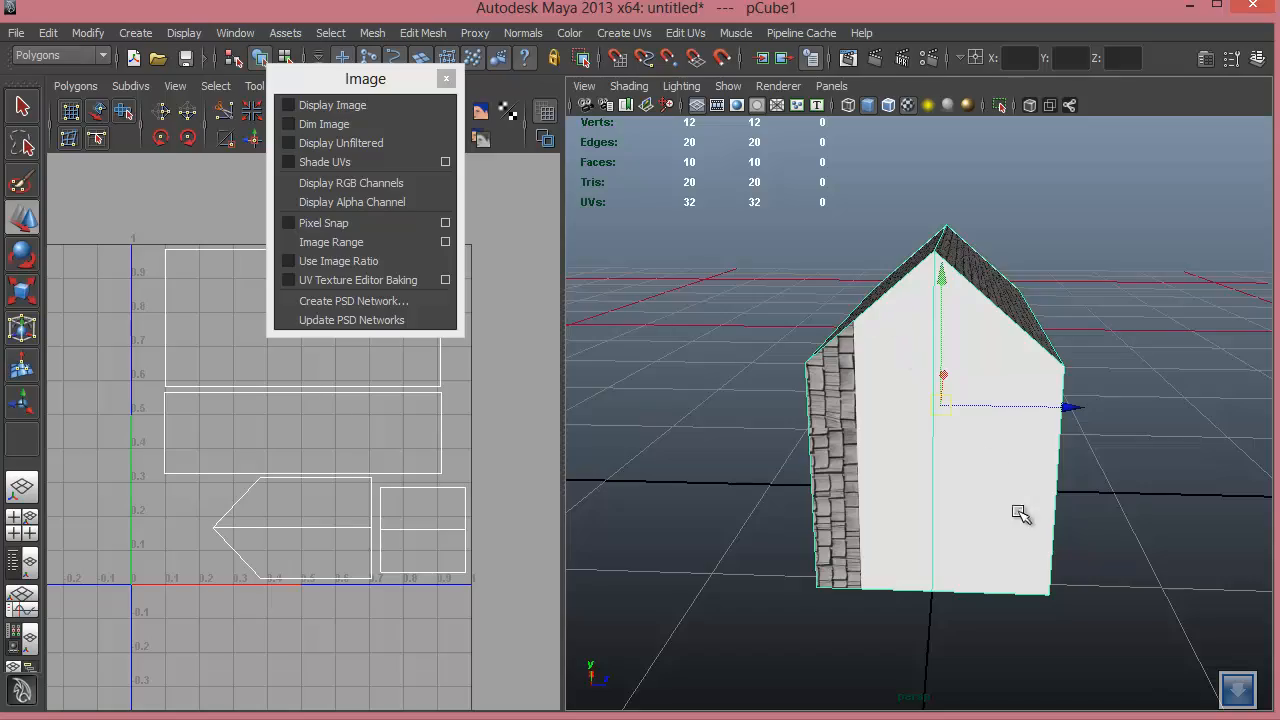
pyautogui.keyDown('alt'); pyautogui.moveTo(1020, 513); pyautogui.dragTo(937, 500); pyautogui.keyUp('alt')
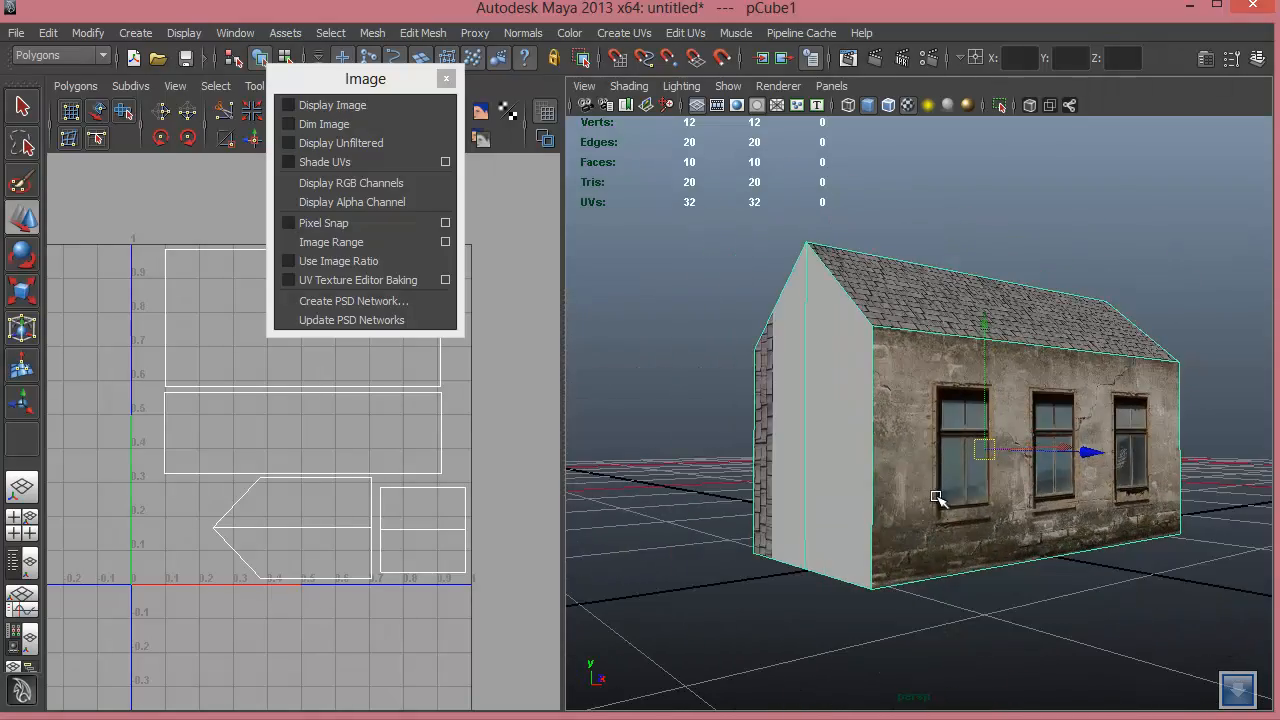
# Back in Photoshop, duplicate the wall image on Layer 2, raise the copy above the shingle layers and place it over the gable UV outline.
pyautogui.hotkey('alt', 'Tab')
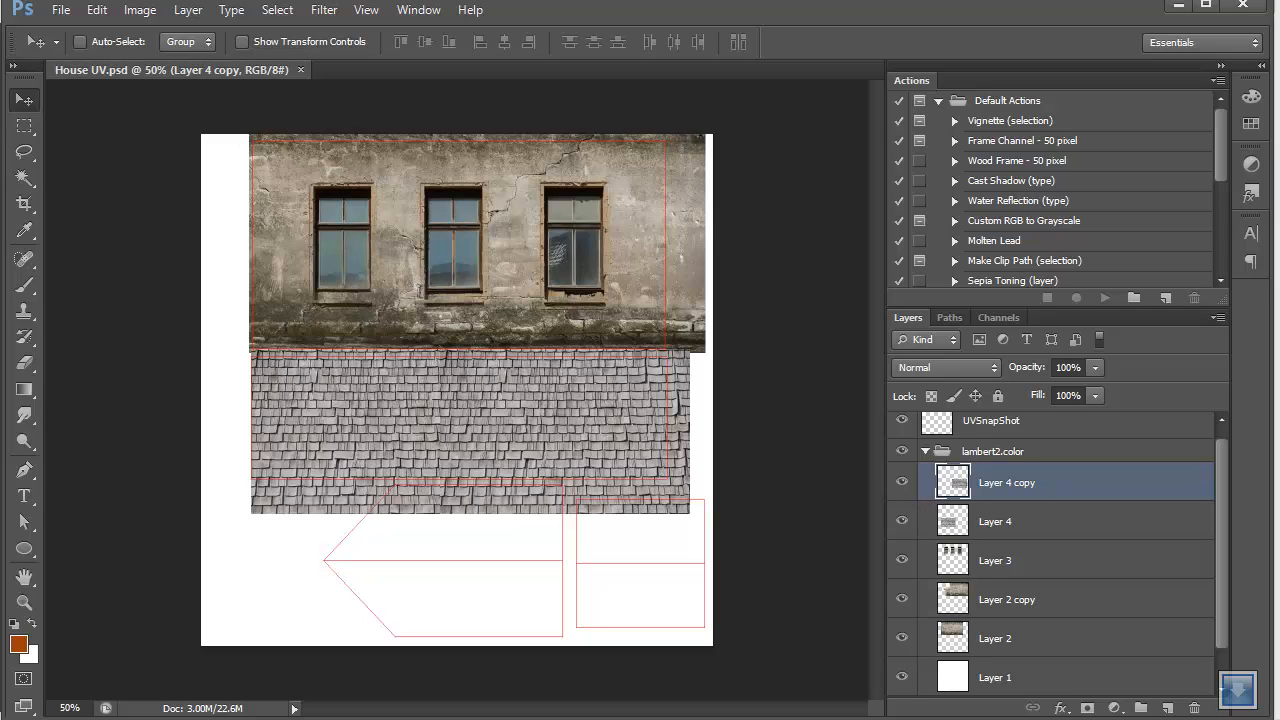
pyautogui.click(989, 599)
pyautogui.click(991, 640)
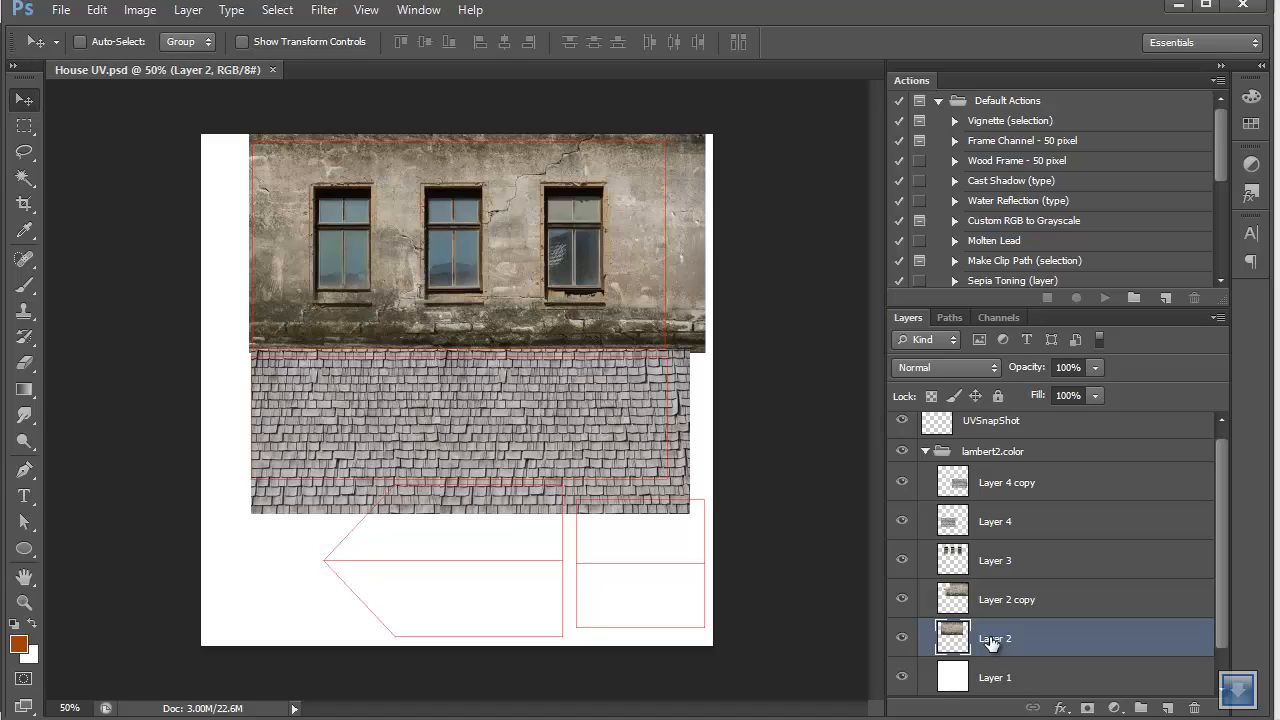
pyautogui.hotkey('ctrl', 'j')
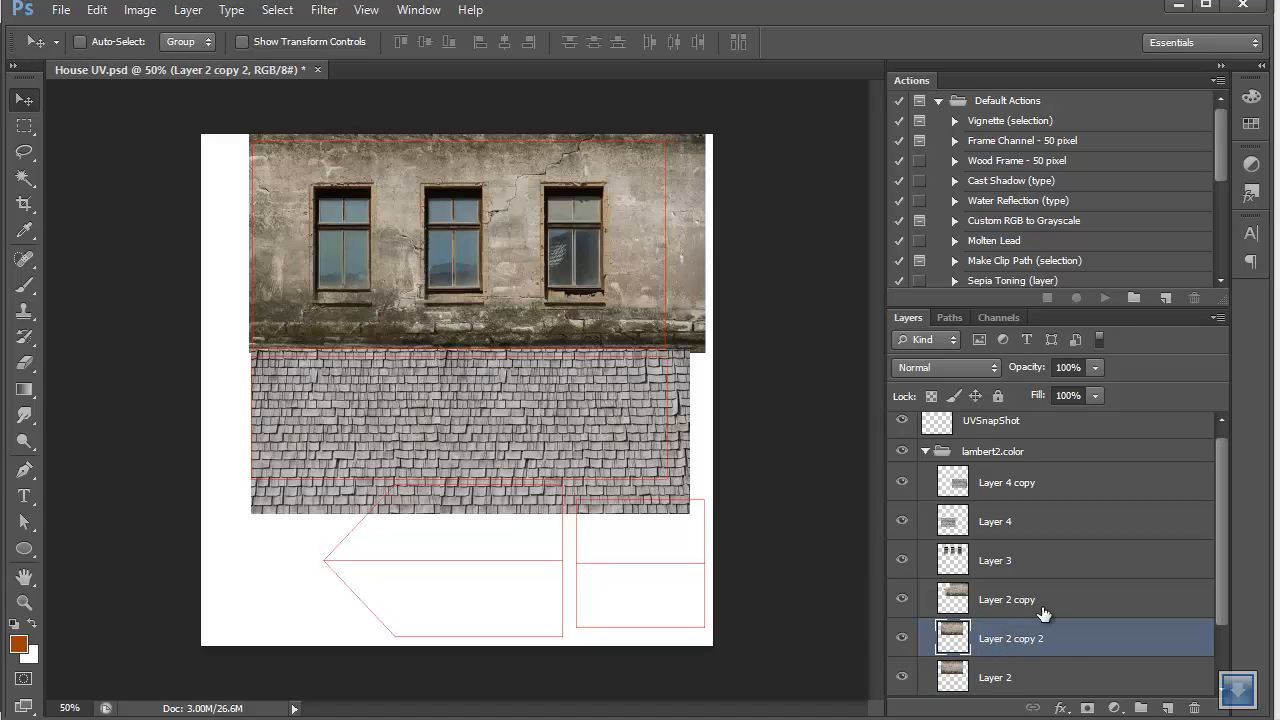
pyautogui.moveTo(1048, 650); pyautogui.dragTo(1037, 465)
pyautogui.moveTo(486, 277); pyautogui.dragTo(515, 563)
pyautogui.press('t')
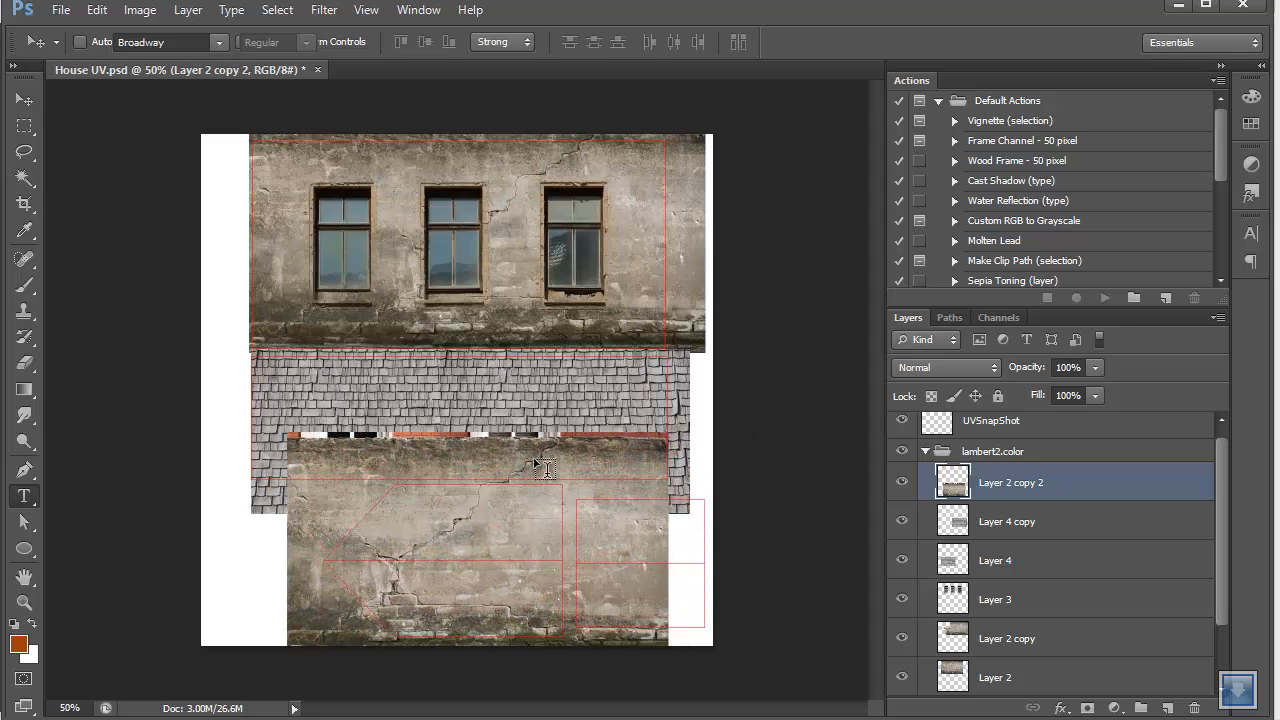
pyautogui.click(22, 100)
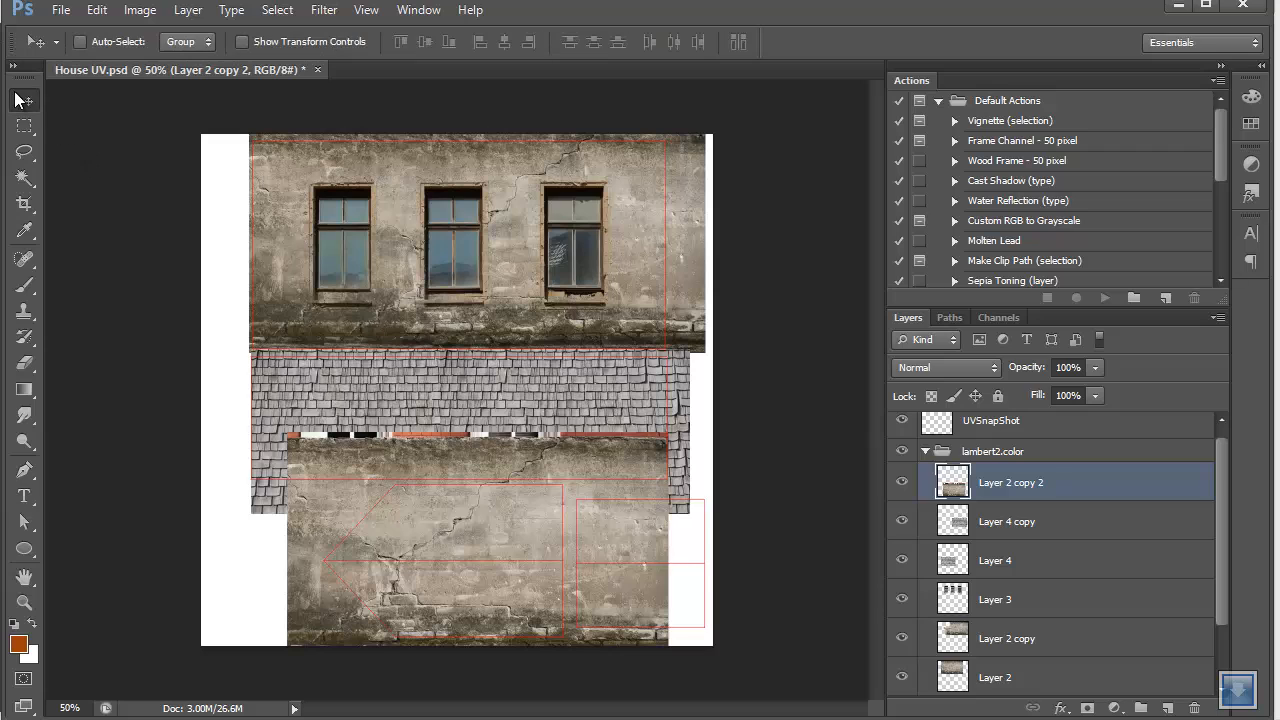
# Free Transform the wall copy, rotating it -90° and moving it down onto the gable UV outline.
pyautogui.hotkey('ctrl', 't')
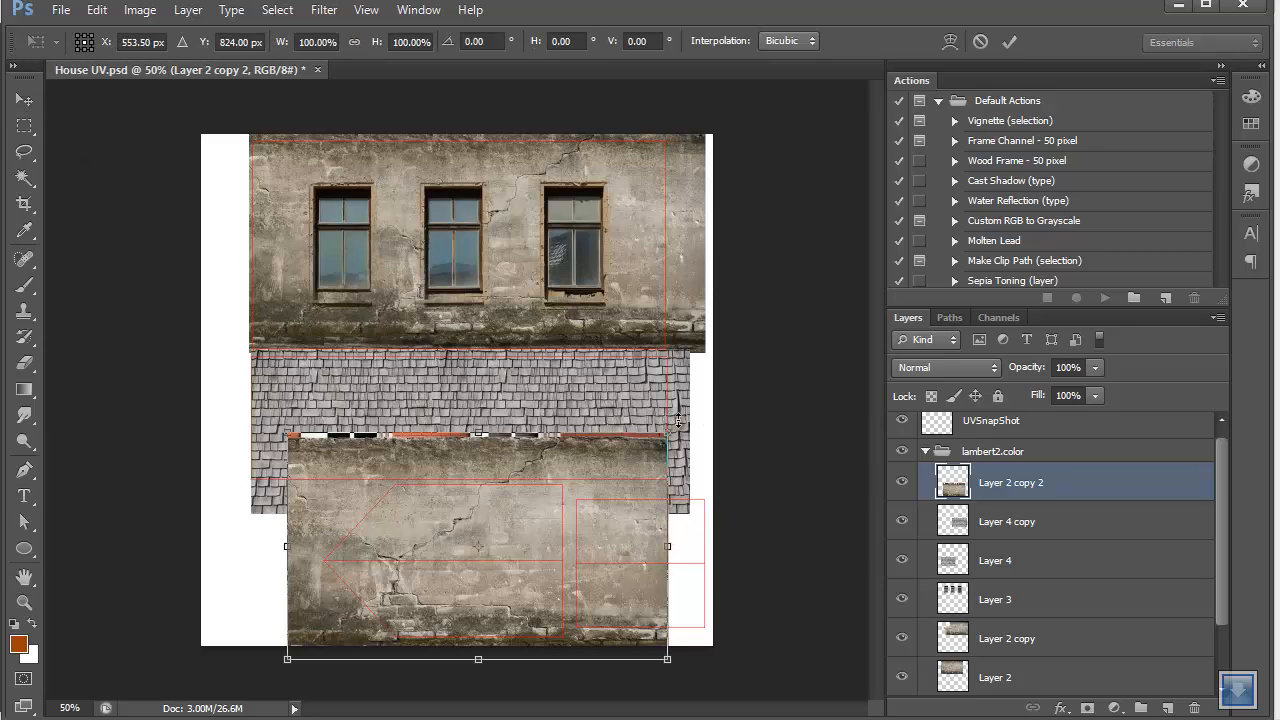
pyautogui.moveTo(678, 421); pyautogui.dragTo(679, 377)
pyautogui.hotkey('ctrl', 'z')
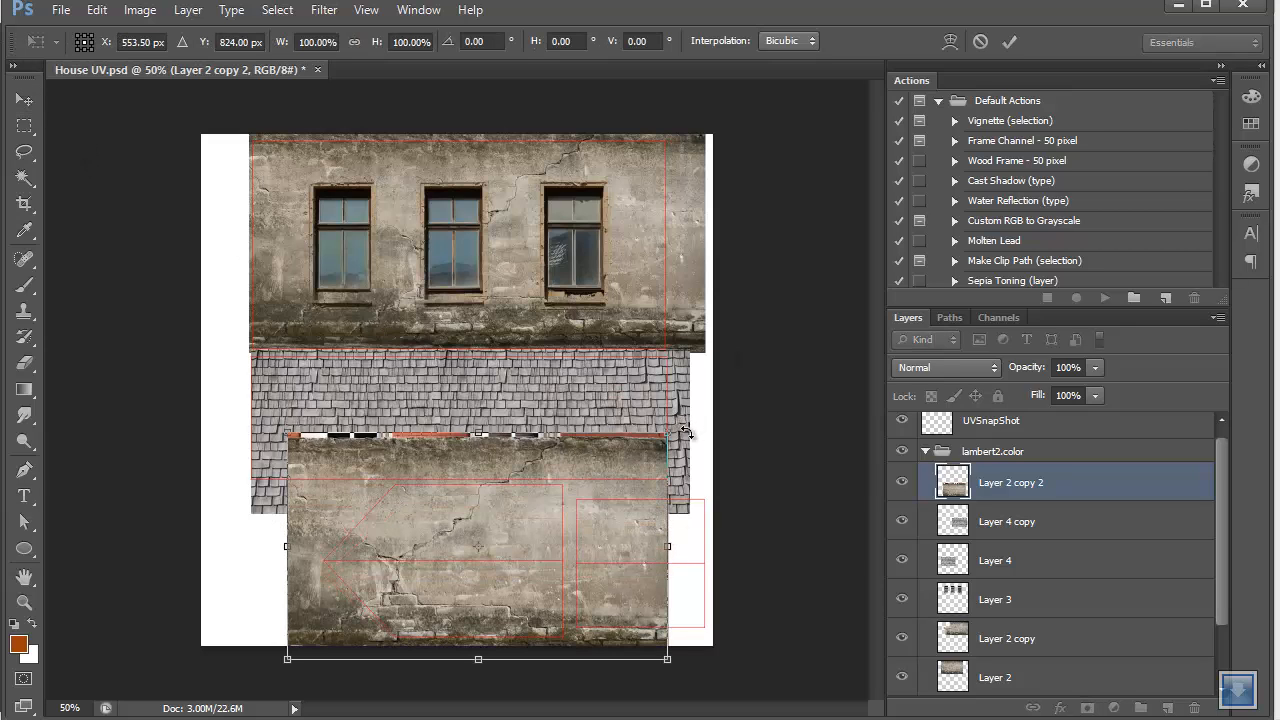
pyautogui.moveTo(690, 430); pyautogui.dragTo(366, 356)
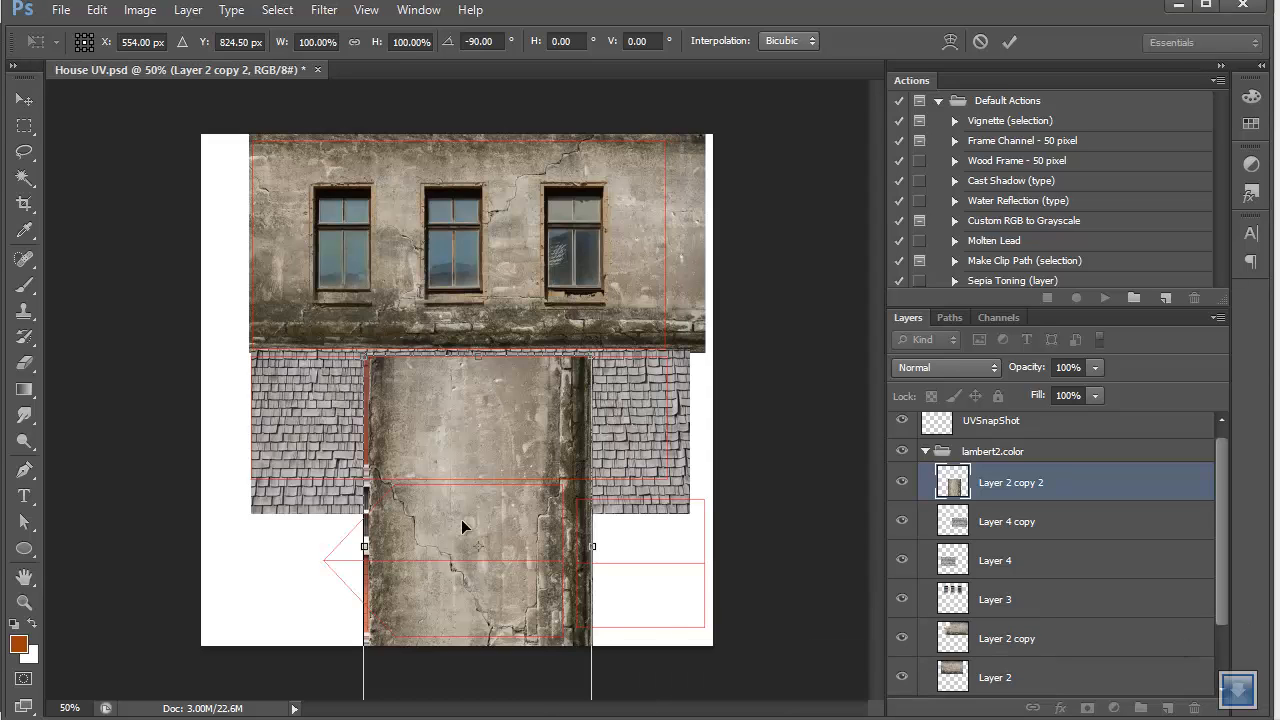
pyautogui.moveTo(461, 519)
pyautogui.mouseDown()
pyautogui.moveTo(461, 611)
pyautogui.moveTo(448, 530)
pyautogui.moveTo(431, 545)
pyautogui.moveTo(451, 563)
pyautogui.moveTo(461, 520)
pyautogui.mouseUp()
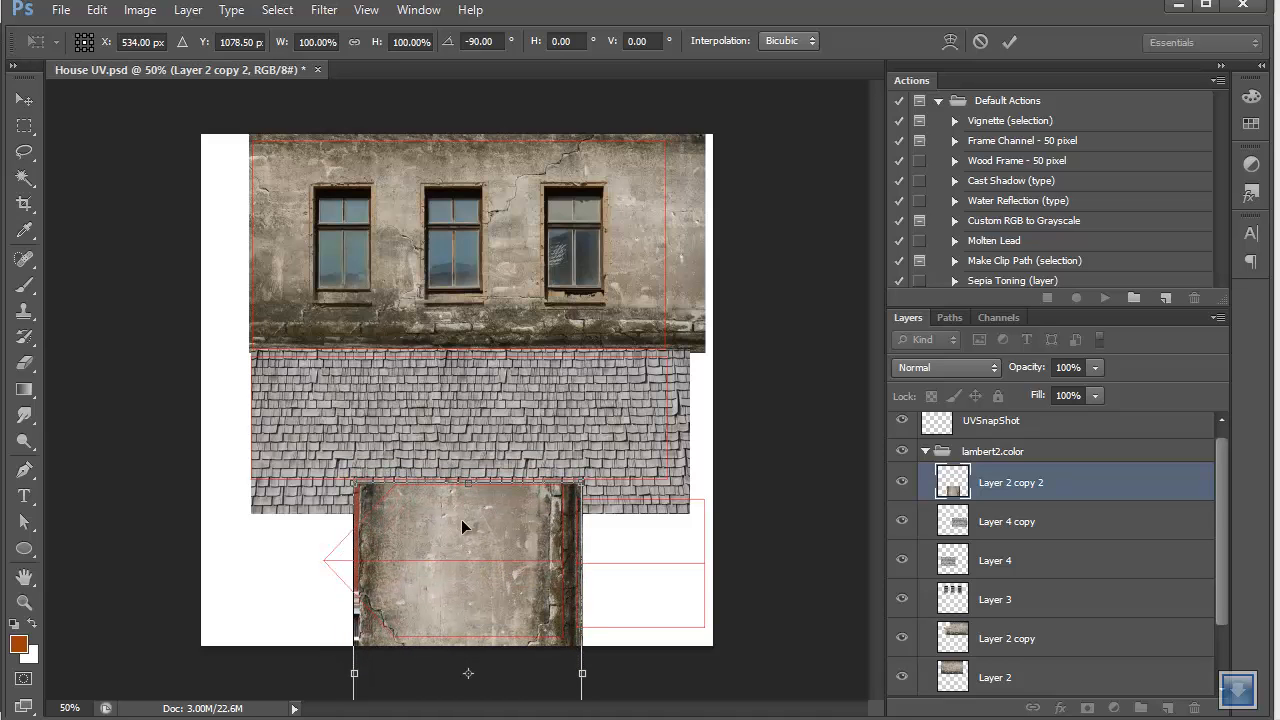
# Fine-position the rotated wall copy against the gable outline's upper and base edges, at about X 499 px, Y 1080.5 px.
pyautogui.hotkey('ctrl', '+')
pyautogui.hotkey('ctrl', '+')
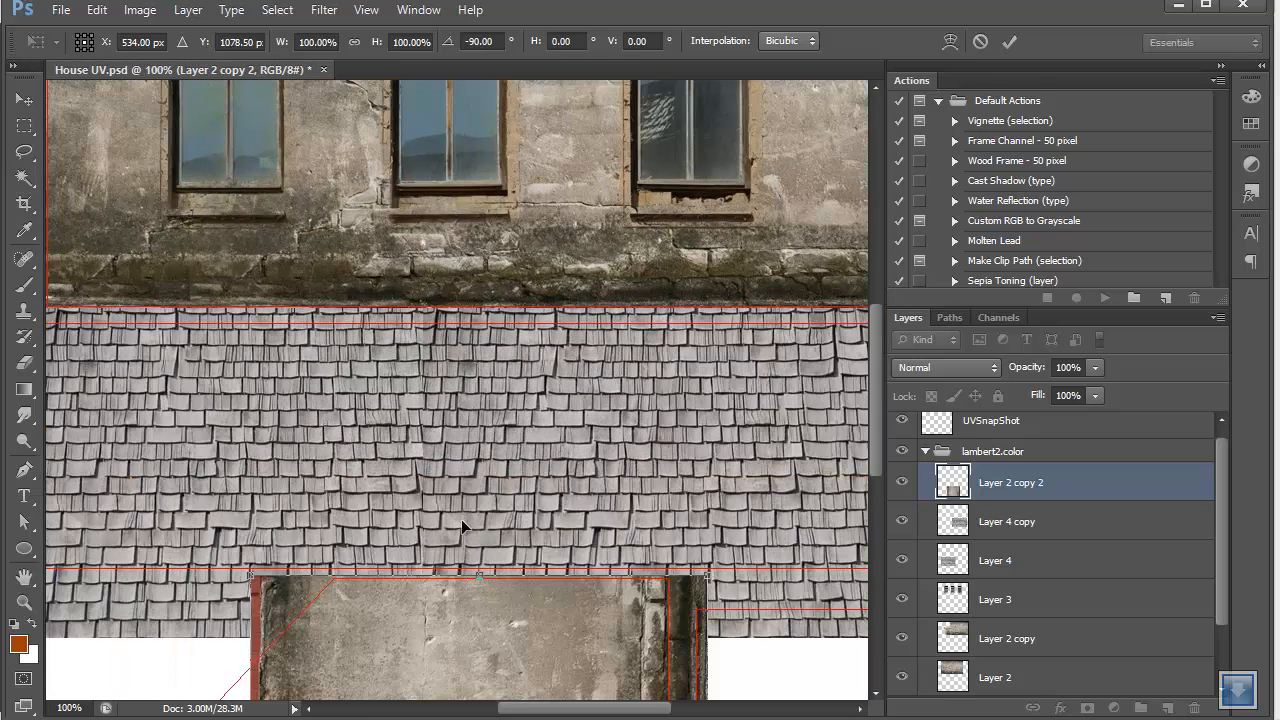
pyautogui.press('Up')
pyautogui.press('Up')
pyautogui.press('Up')
pyautogui.press('Up')
pyautogui.press('Up')
pyautogui.press('Up')
pyautogui.press('Up')
pyautogui.press('Up')
pyautogui.press('Up')
pyautogui.press('Up')
pyautogui.press('Up')
pyautogui.press('Up')
pyautogui.press('Up')
pyautogui.press('Up')
pyautogui.press('Up')
pyautogui.press('Up')
pyautogui.press('Up')
pyautogui.press('Up')
pyautogui.press('Up')
pyautogui.press('Up')
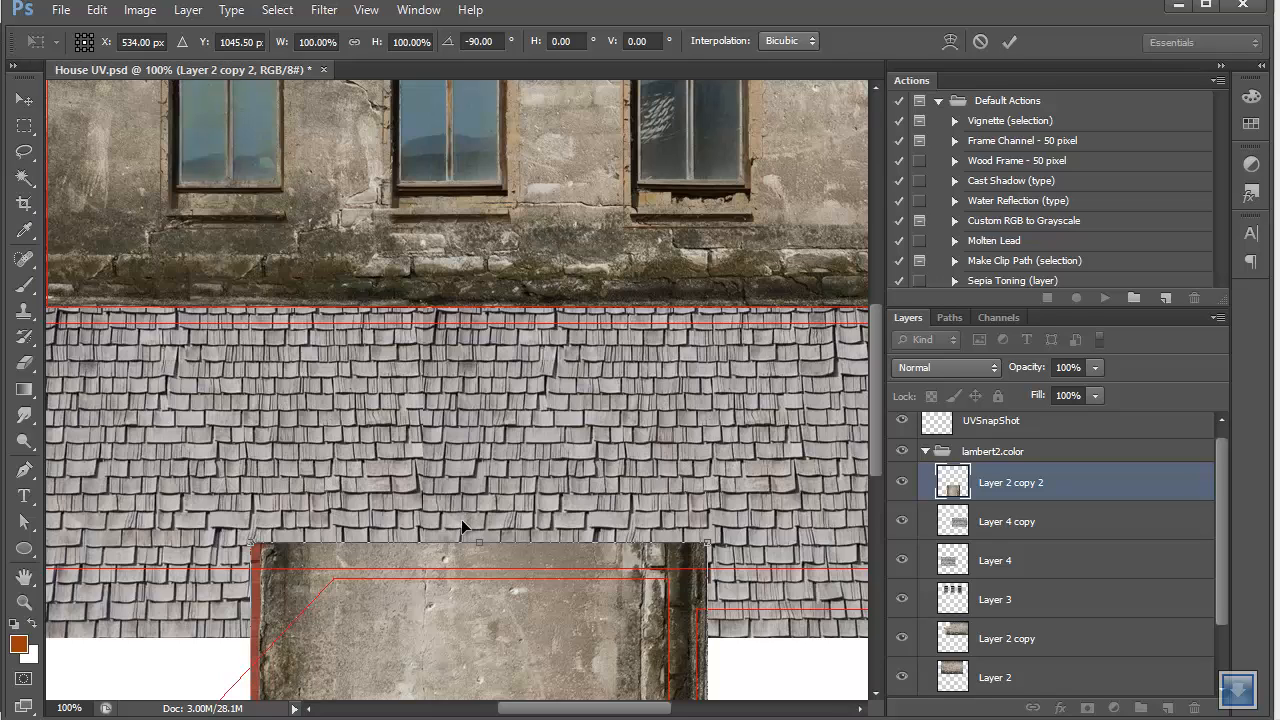
pyautogui.press('Down')
pyautogui.press('Down')
pyautogui.press('Down')
pyautogui.press('Down')
pyautogui.press('Down')
pyautogui.press('Down')
pyautogui.press('Down')
pyautogui.press('Down')
pyautogui.press('Down')
pyautogui.press('Down')
pyautogui.press('Down')
pyautogui.press('Down')
pyautogui.press('Down')
pyautogui.press('Down')
pyautogui.press('Down')
pyautogui.press('Down')
pyautogui.press('Down')
pyautogui.press('Down')
pyautogui.press('Down')
pyautogui.press('Down')
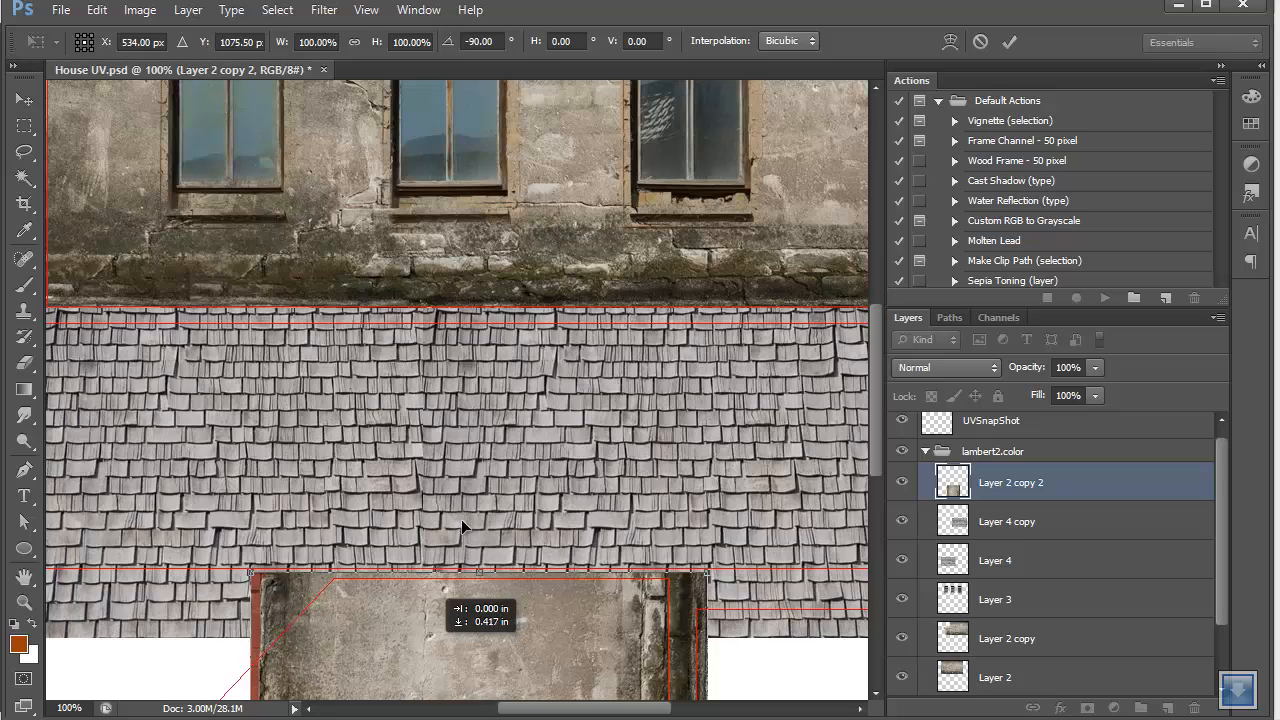
pyautogui.scroll(-5, 461, 519)
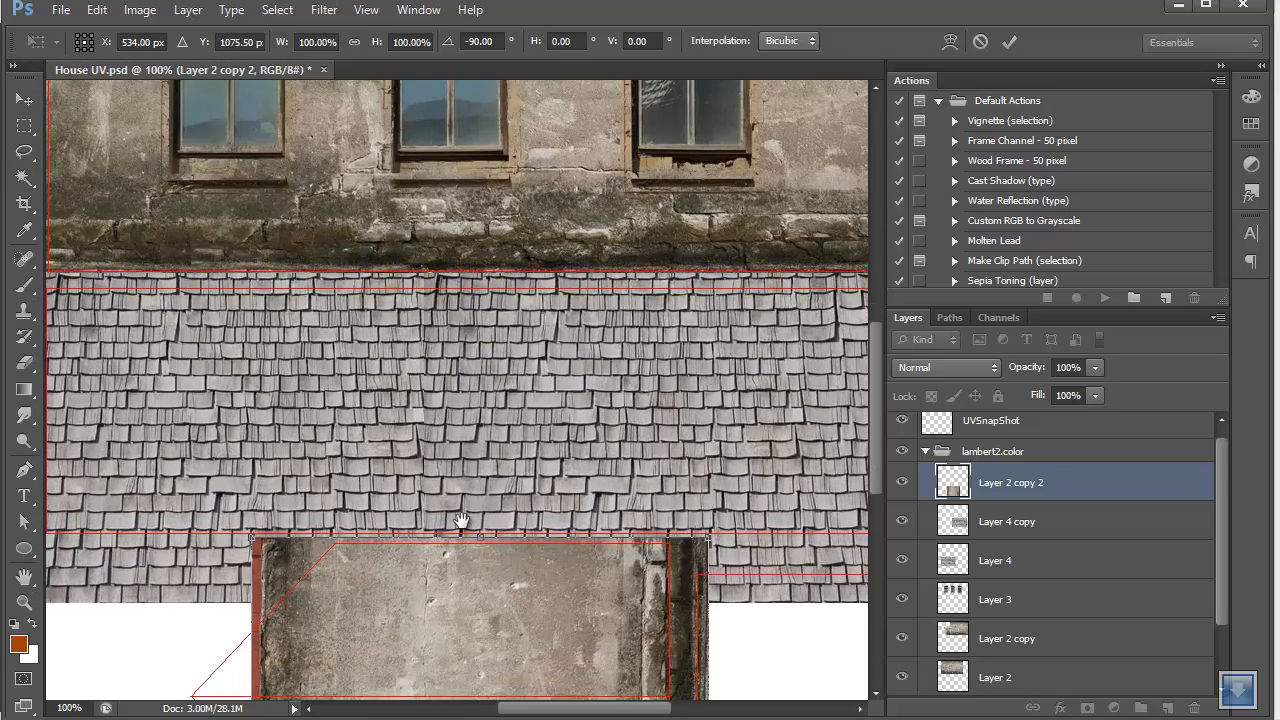
pyautogui.scroll(-1, 461, 520)
pyautogui.moveTo(461, 519)
pyautogui.mouseDown()
pyautogui.moveTo(426, 522)
pyautogui.moveTo(461, 519)
pyautogui.mouseUp()
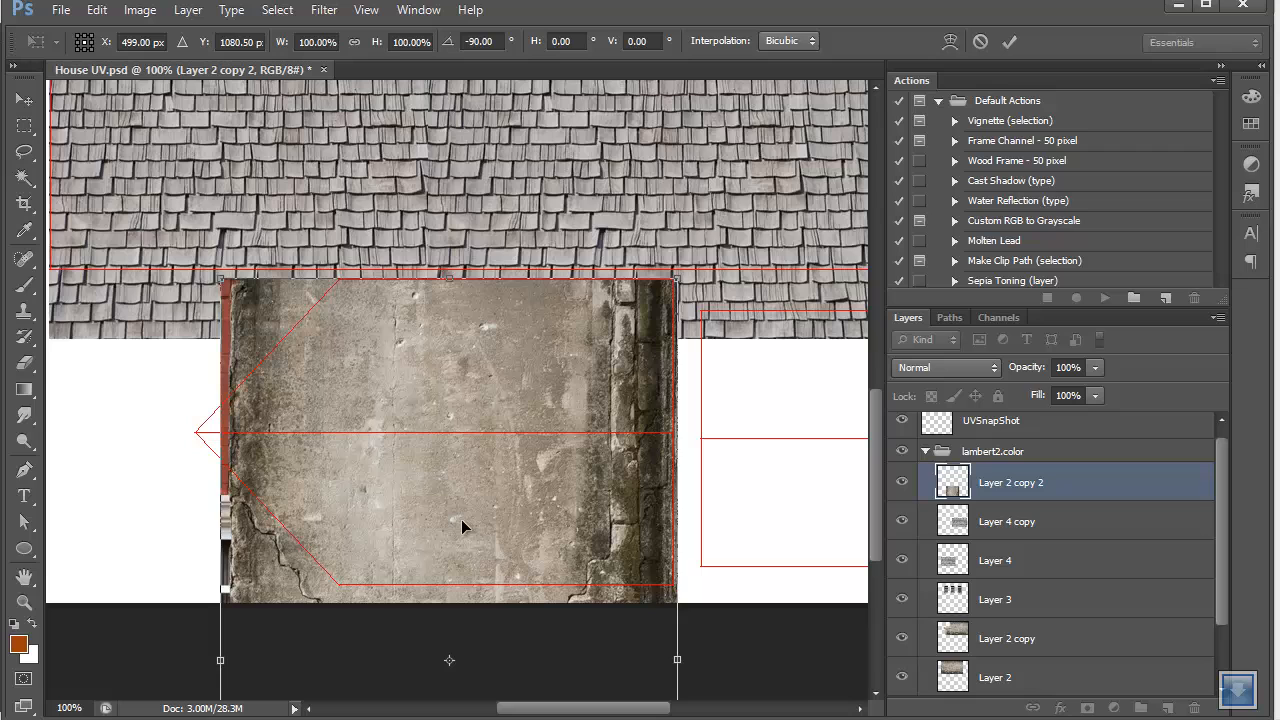
# Enlarge the wall copy from its outer corner toward the gable's pointed end and apply the transform.
pyautogui.hotkey('ctrl', '-')
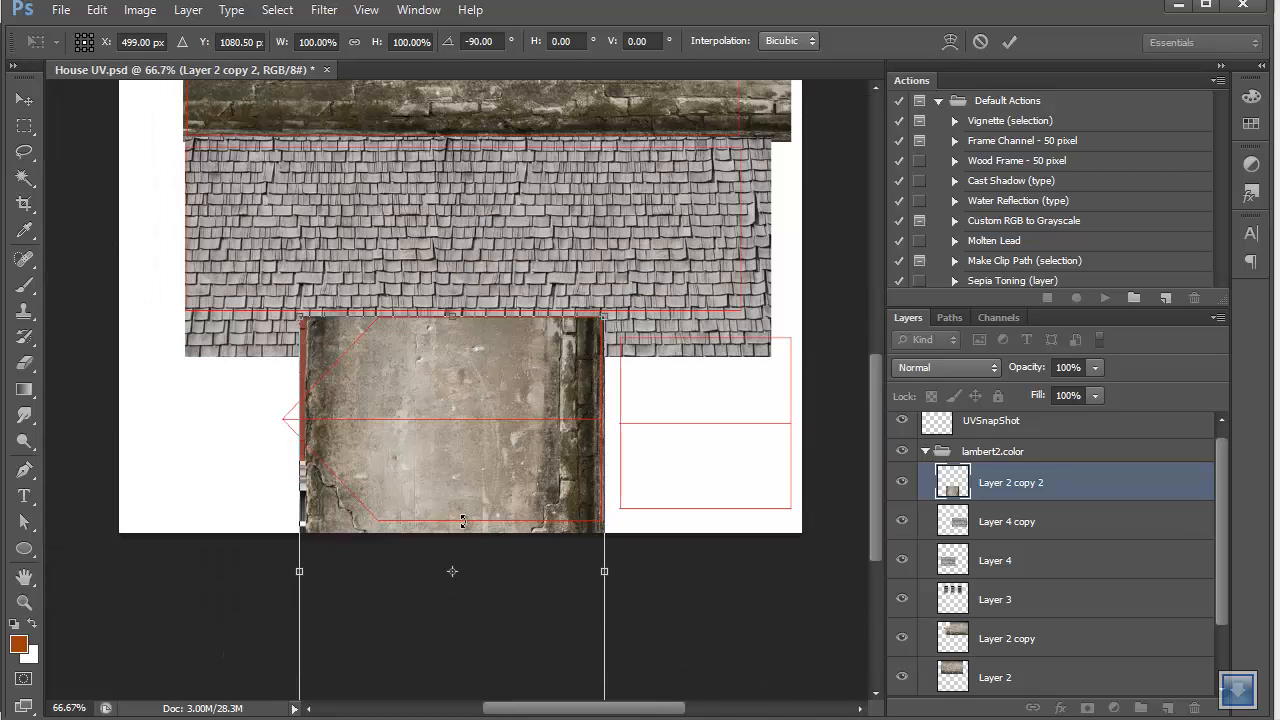
pyautogui.scroll(-5, 461, 520)
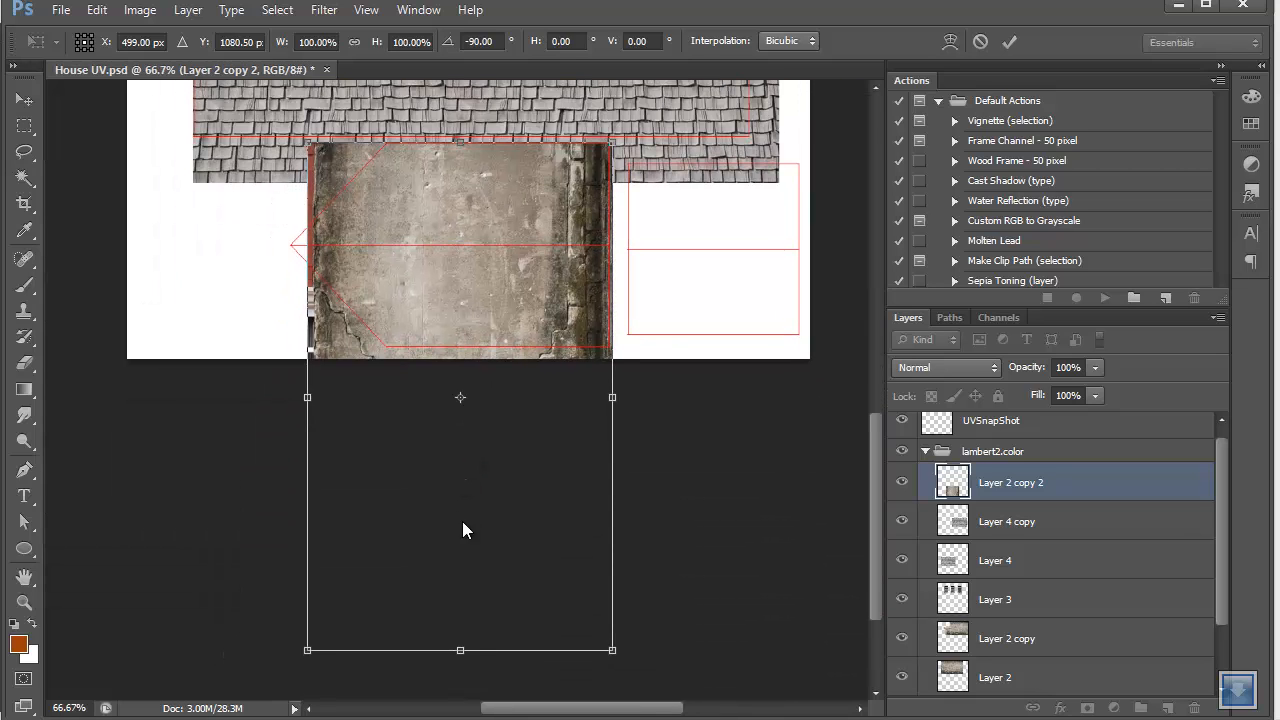
pyautogui.moveTo(307, 650); pyautogui.dragTo(282, 690)
pyautogui.press('Return')
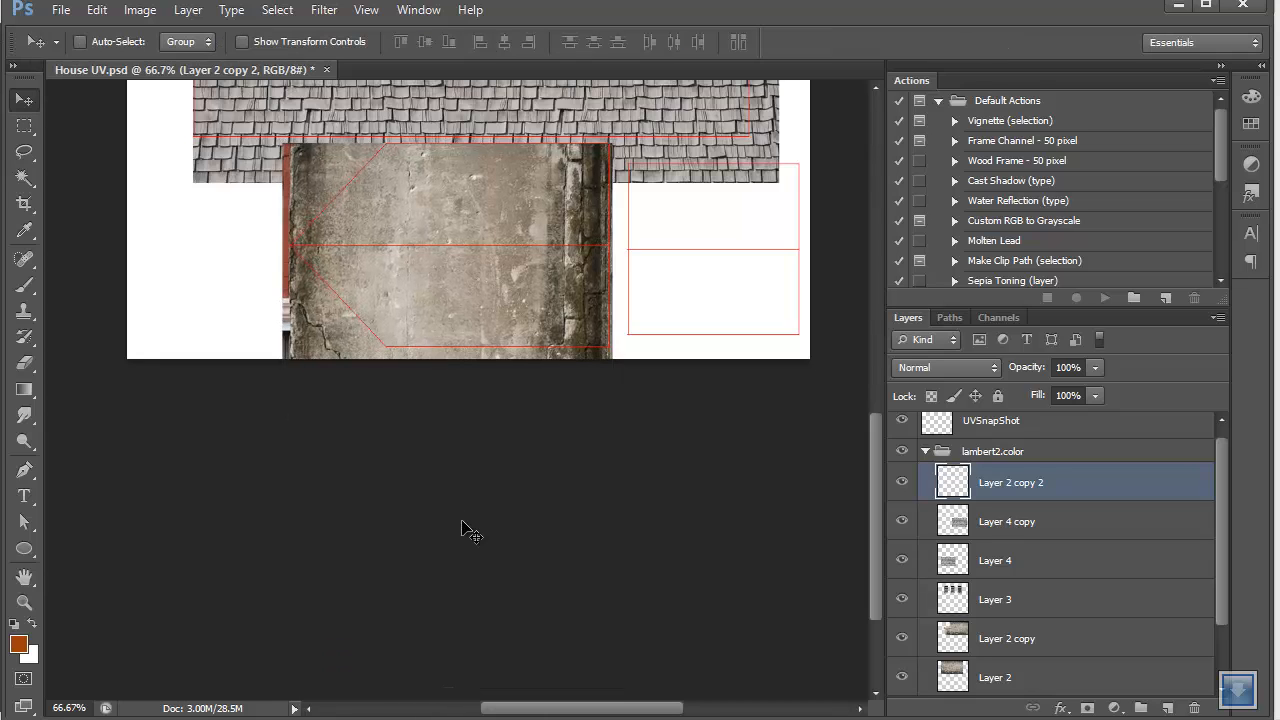
pyautogui.moveTo(461, 520); pyautogui.dragTo(453, 627)
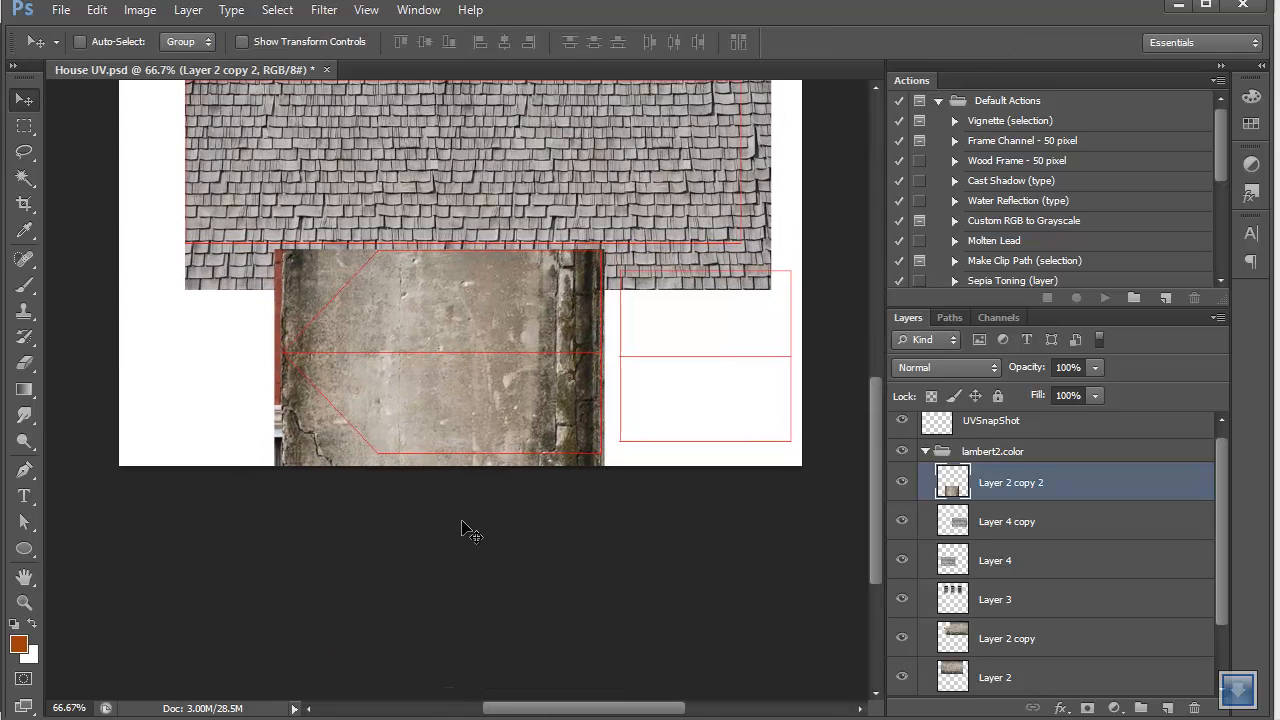
# Switch to the browser, bring up the "old door texture" image results and open the preview of designbeep.com's weathered wooden door in a stone wall.
pyautogui.hotkey('alt', 'Tab')
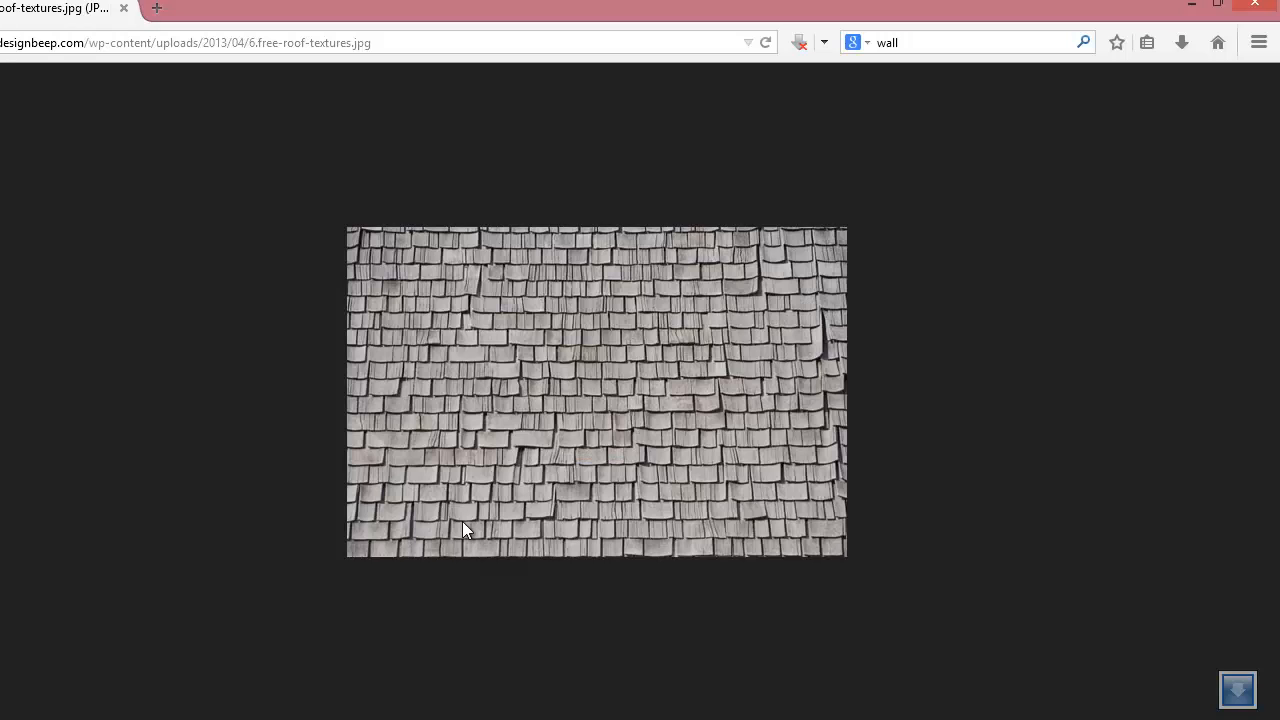
pyautogui.hotkey('alt', 'Left')
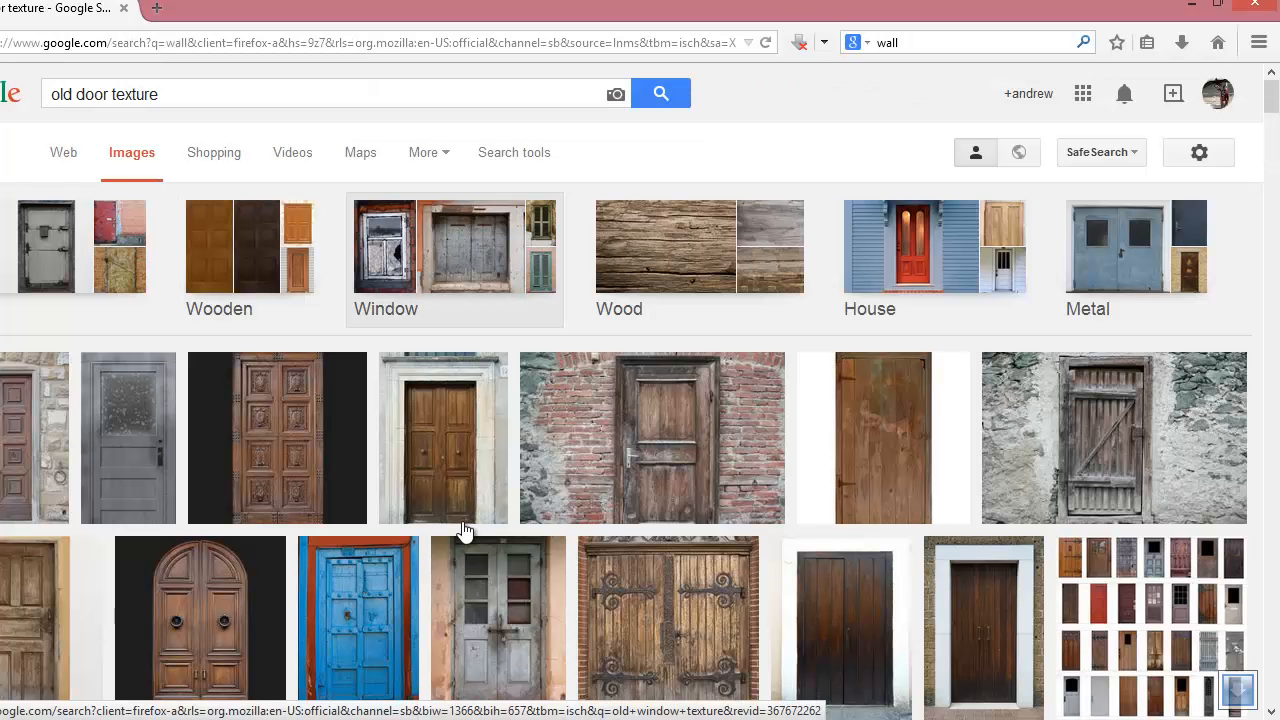
pyautogui.scroll(-2, 463, 530)
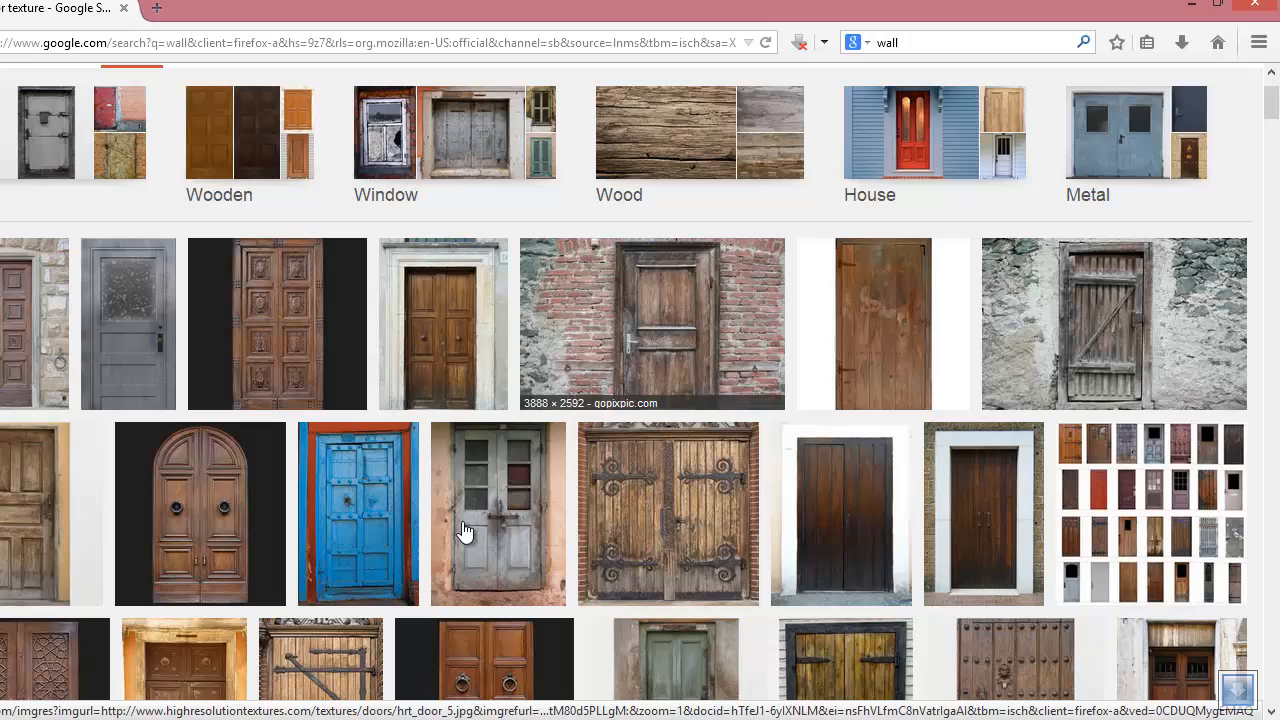
pyautogui.press('Return')
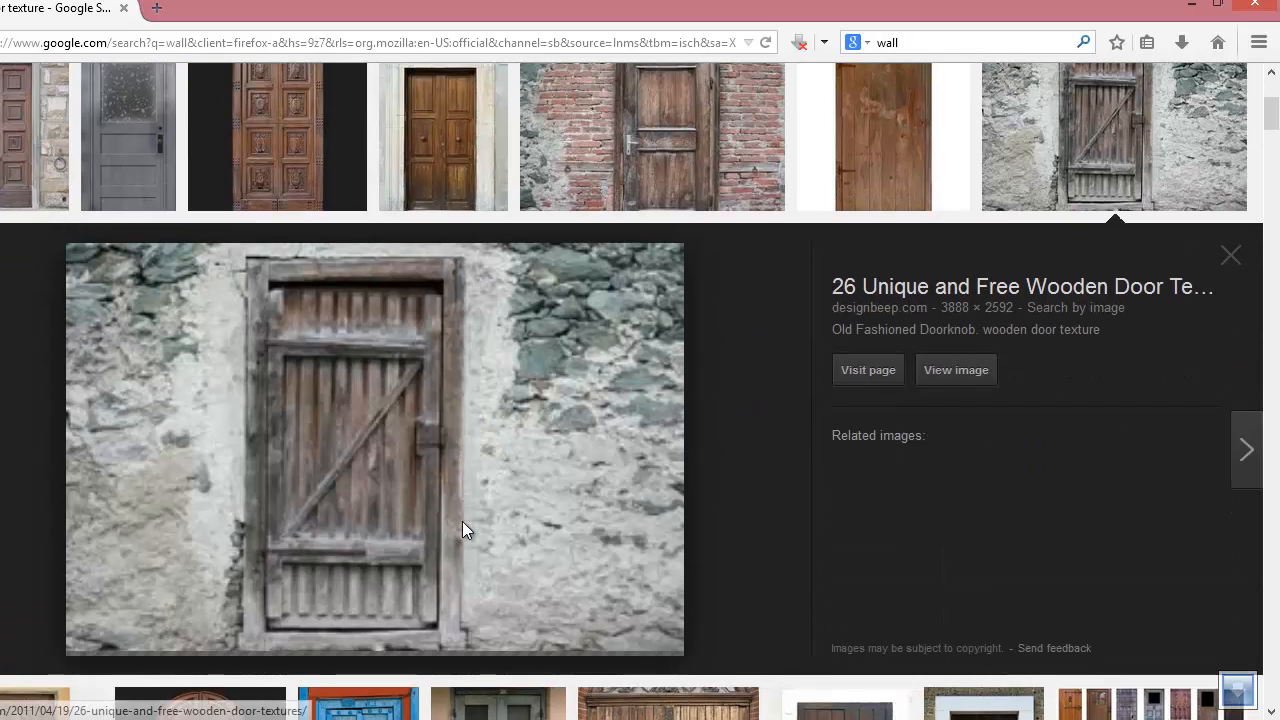
# Open the wooden door photo at full size, copy the image and paste it into House UV.psd in Photoshop as a new layer.
pyautogui.click(463, 522)
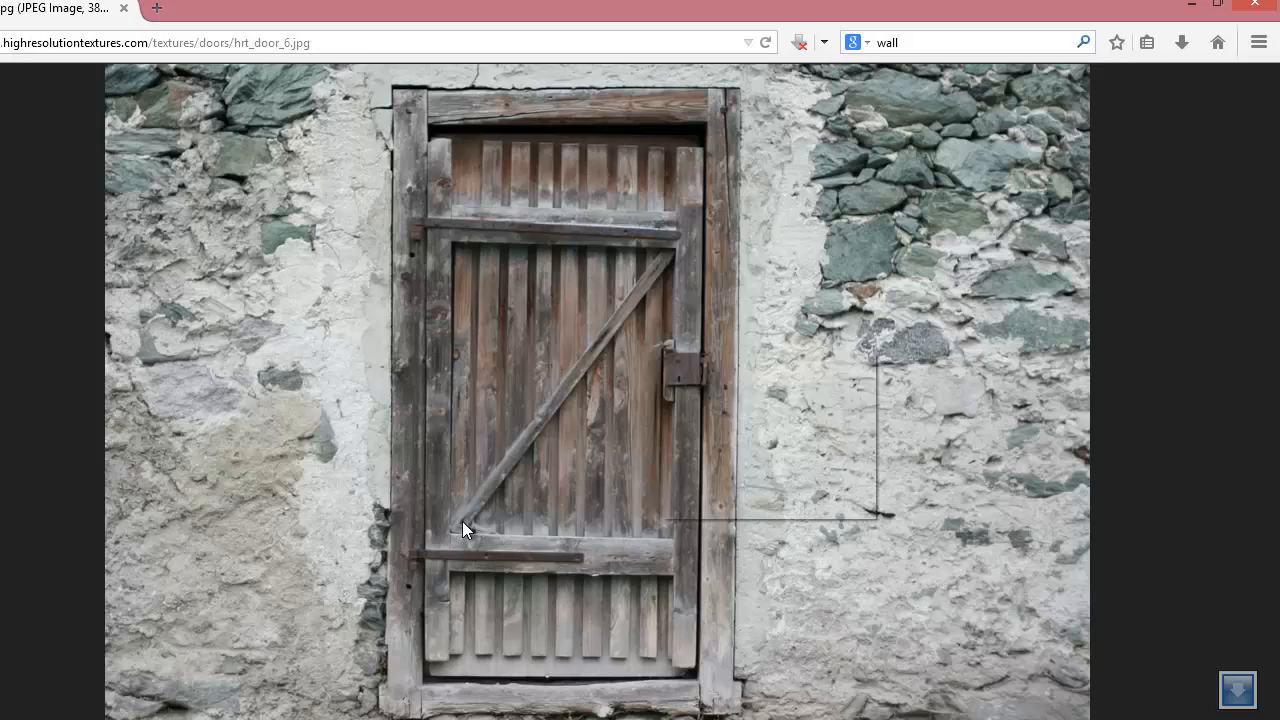
pyautogui.rightClick(658, 350)
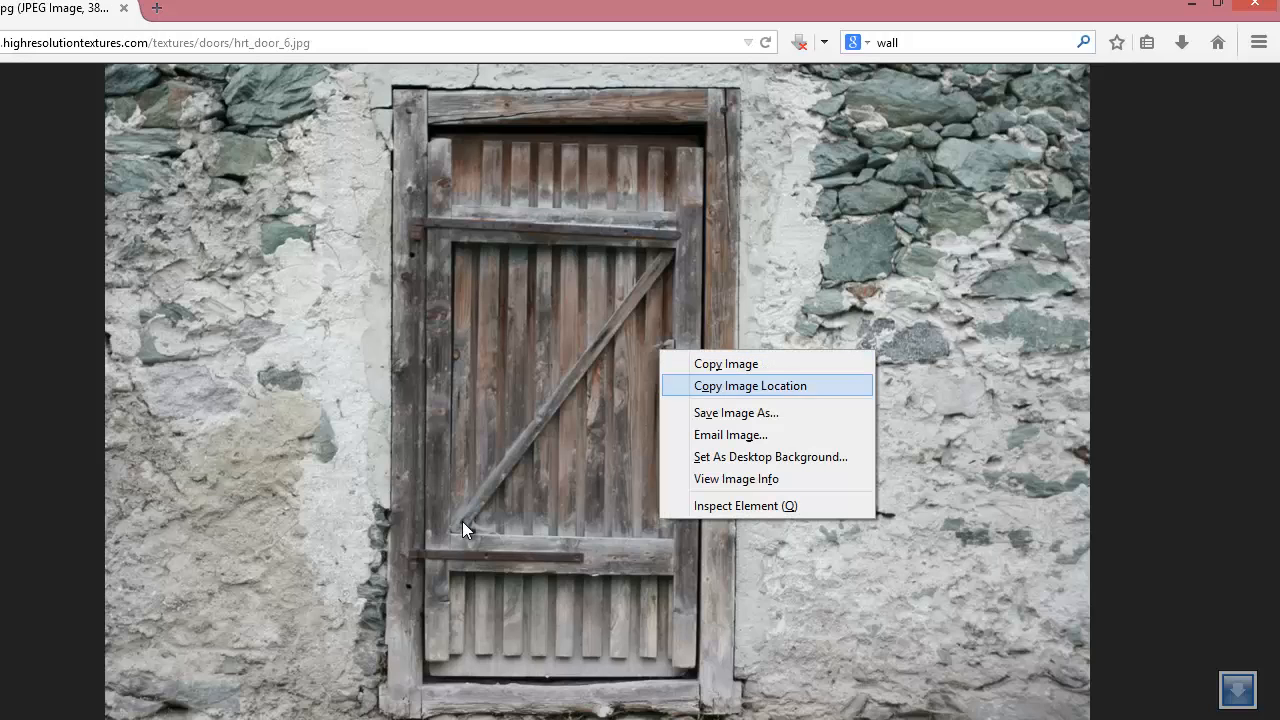
pyautogui.click(726, 364)
pyautogui.hotkey('alt', 'Tab')
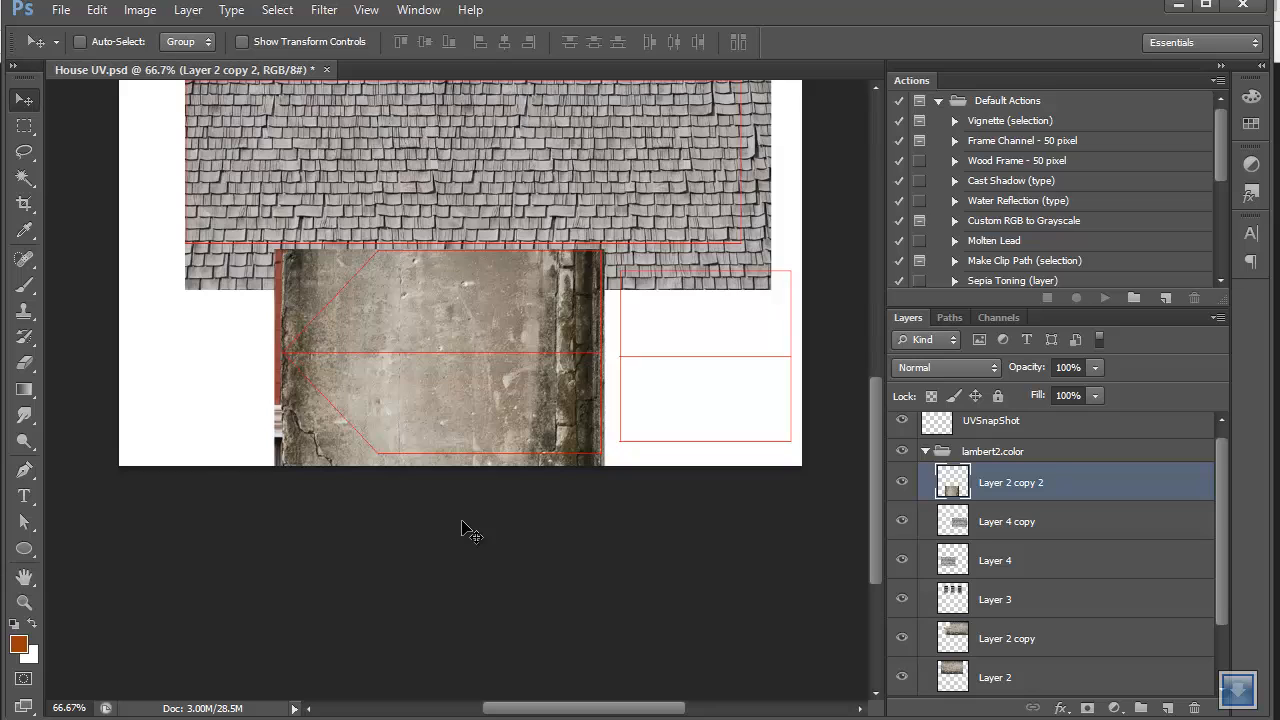
pyautogui.hotkey('ctrl', 'v')
# Free Transform the pasted door image, scaling it down proportionally to about 14.9% with its outer corner kept fixed.
pyautogui.hotkey('ctrl', '-')
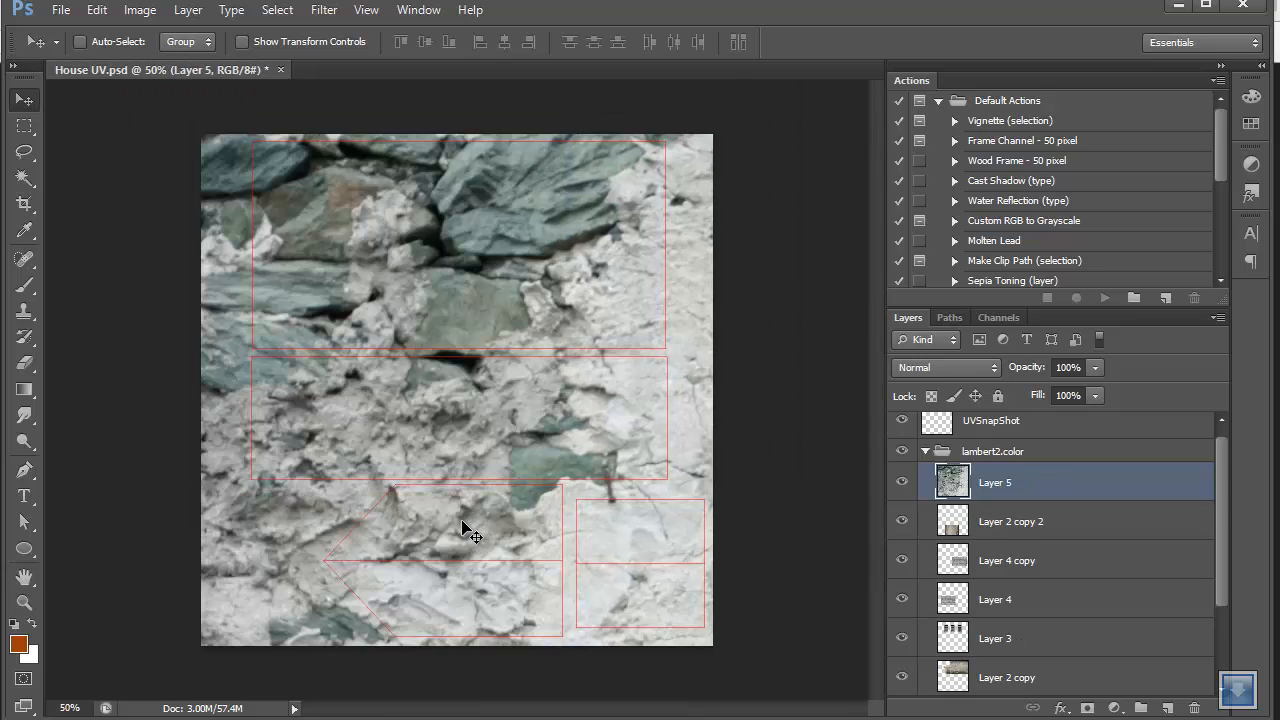
pyautogui.hotkey('ctrl', '-')
pyautogui.hotkey('ctrl', '-')
pyautogui.hotkey('ctrl', '-')
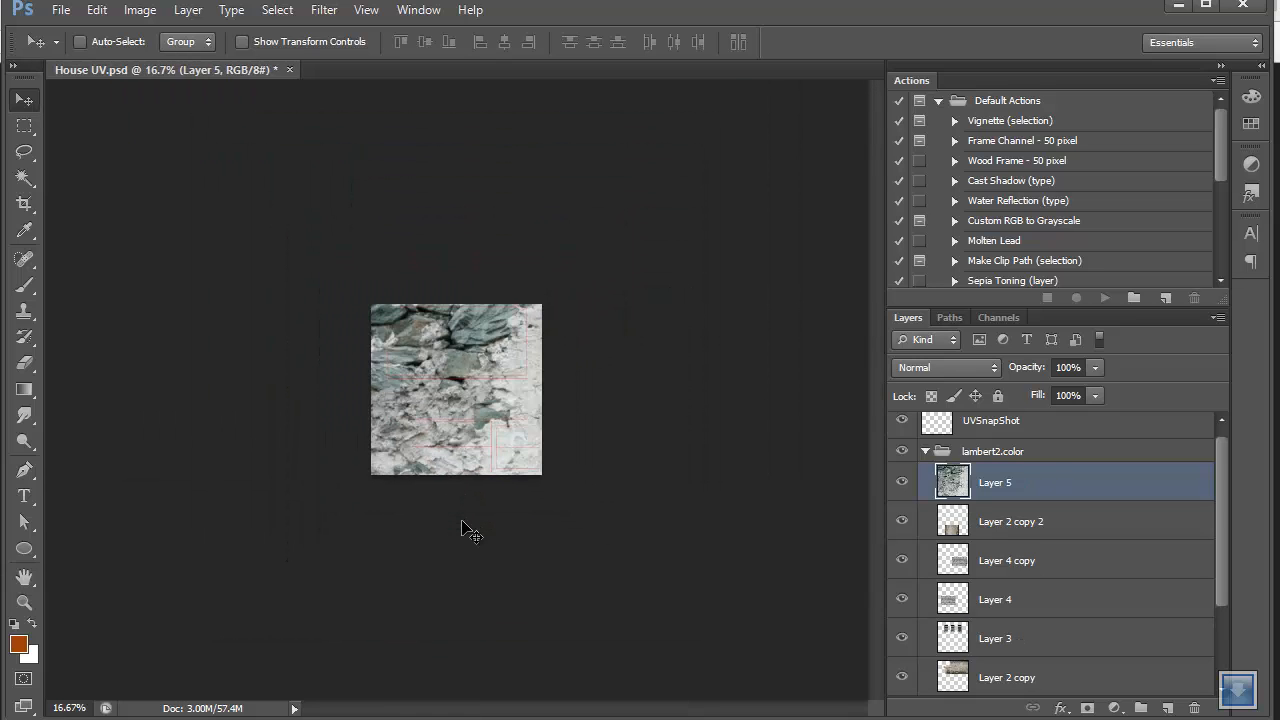
pyautogui.hotkey('ctrl', 't')
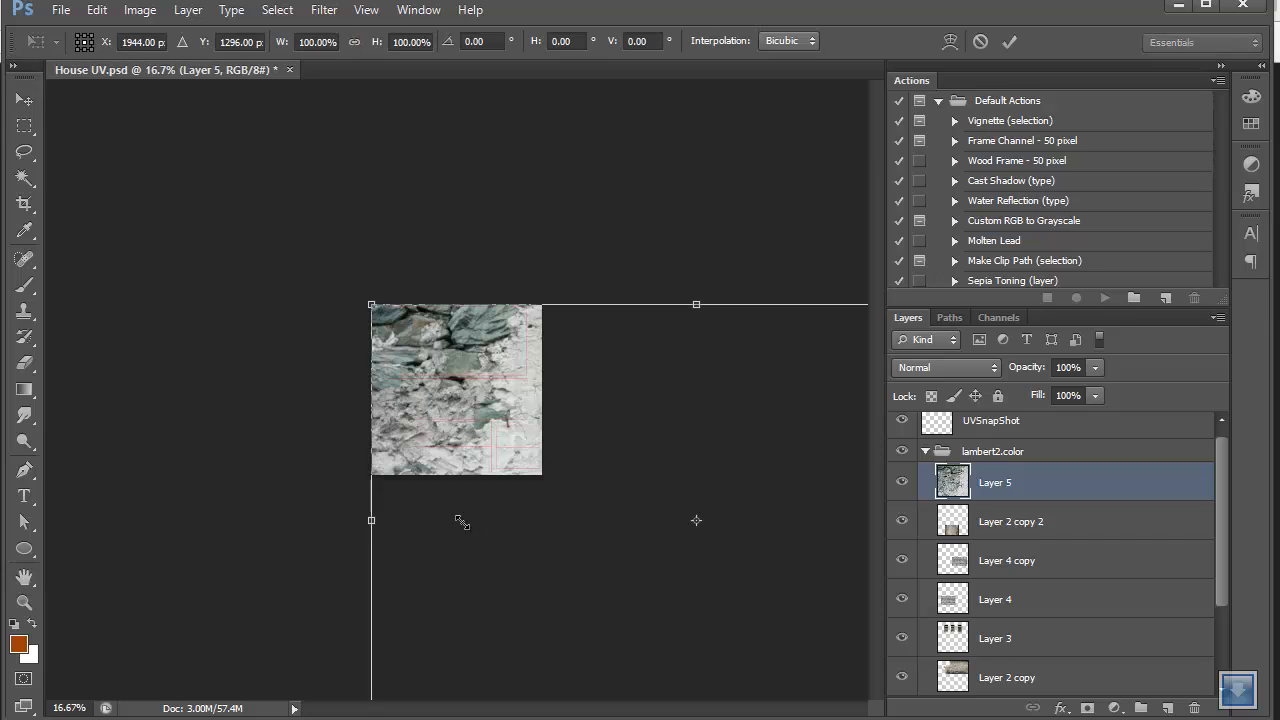
pyautogui.moveTo(371, 304)
pyautogui.keyDown('shift'); pyautogui.mouseDown()
pyautogui.moveTo(699, 514)
pyautogui.moveTo(494, 417)
pyautogui.moveTo(466, 426)
pyautogui.mouseUp(); pyautogui.keyUp('shift')
# Rotate the door image -90° and scale it down further to about 10.8%, over the gable outline's base end.
pyautogui.hotkey('ctrl', '+')
pyautogui.hotkey('ctrl', '+')
pyautogui.hotkey('ctrl', '+')
pyautogui.hotkey('ctrl', '+')
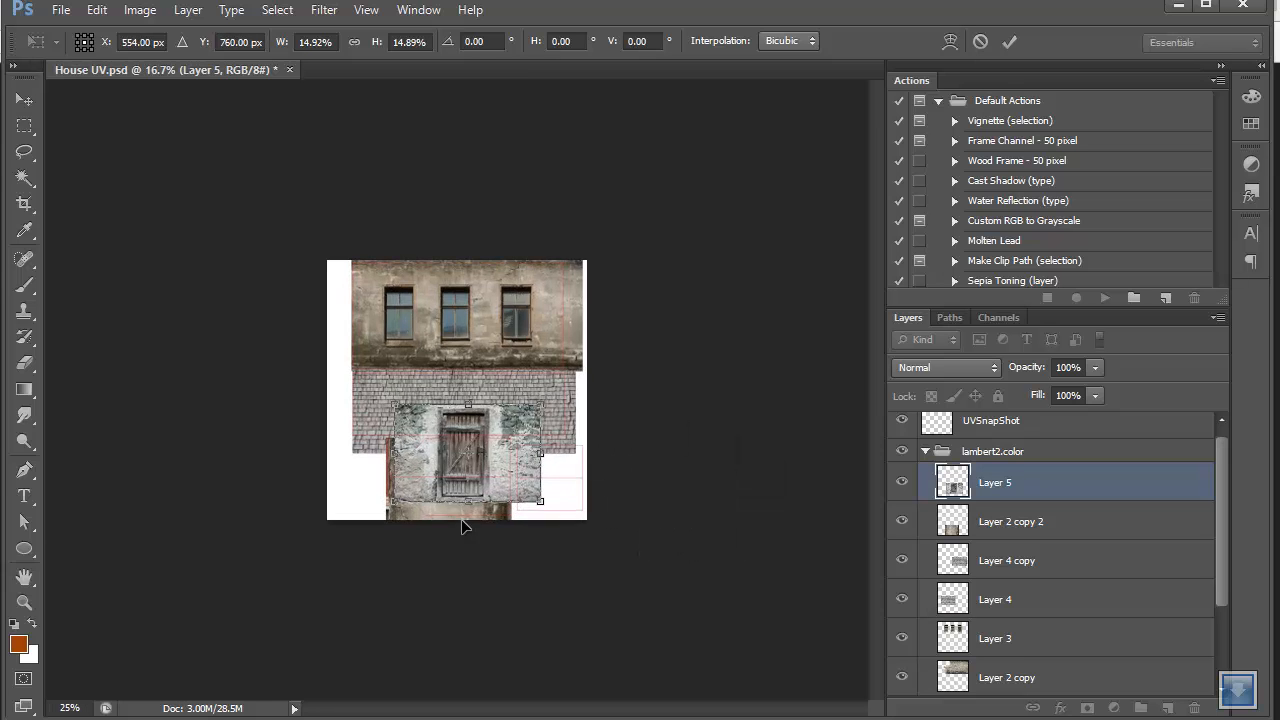
pyautogui.scroll(-7, 461, 520)
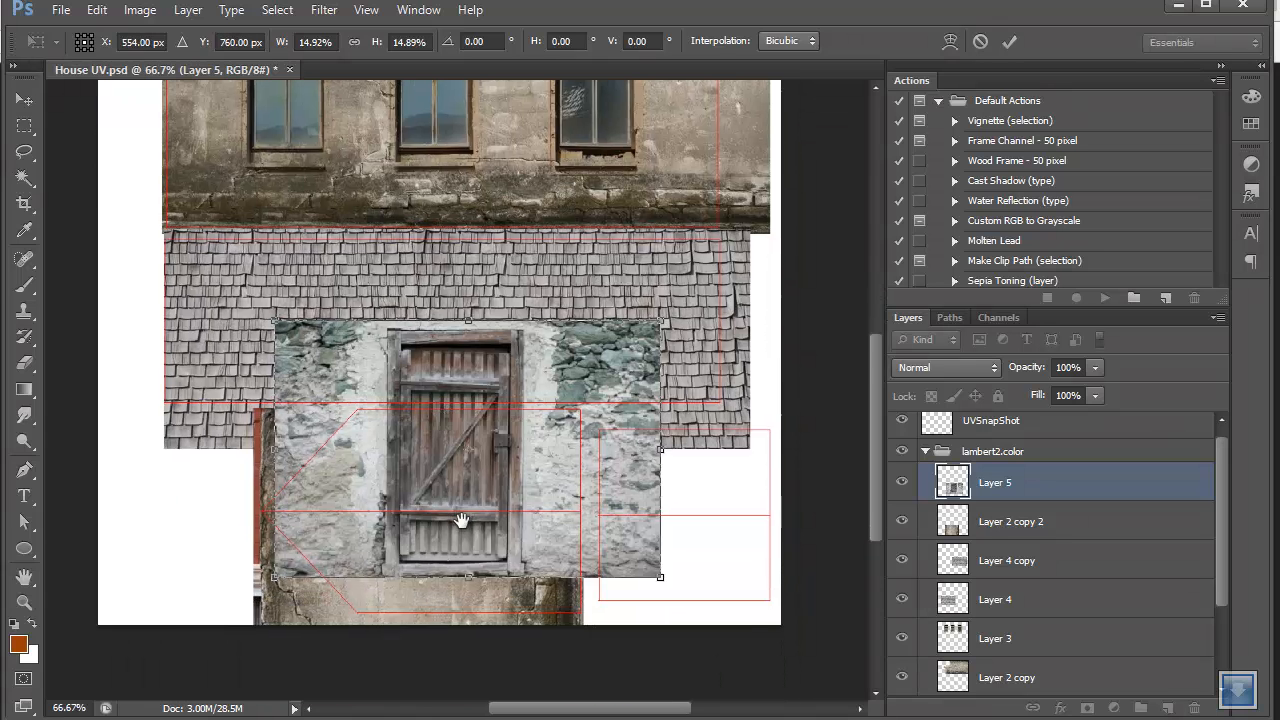
pyautogui.scroll(2, 461, 520)
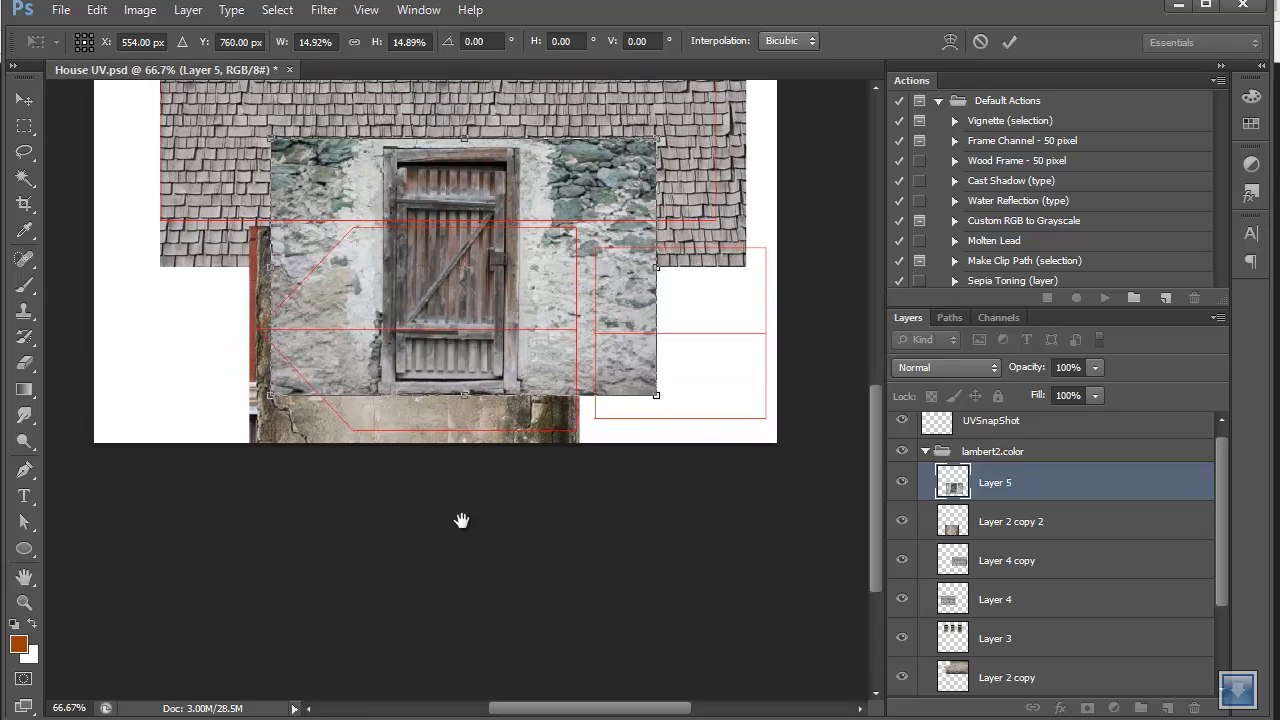
pyautogui.keyDown('shift'); pyautogui.moveTo(674, 129); pyautogui.dragTo(356, 402); pyautogui.keyUp('shift')
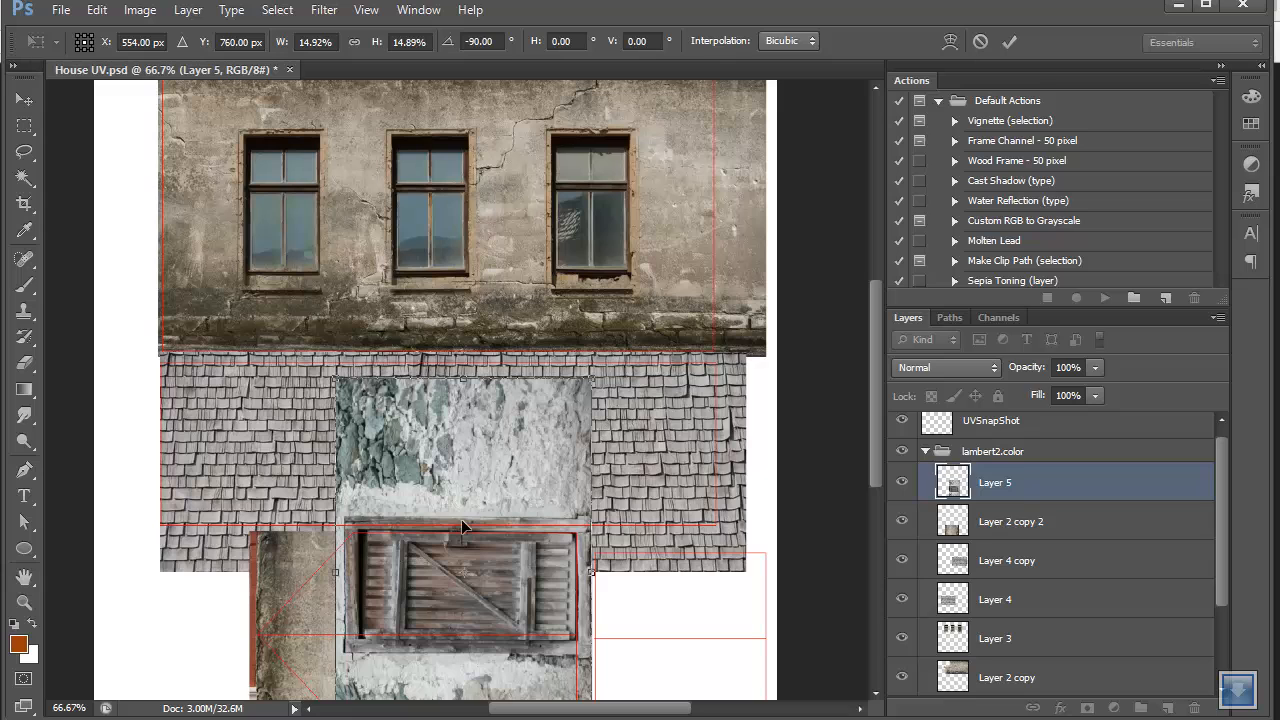
pyautogui.scroll(-3, 461, 520)
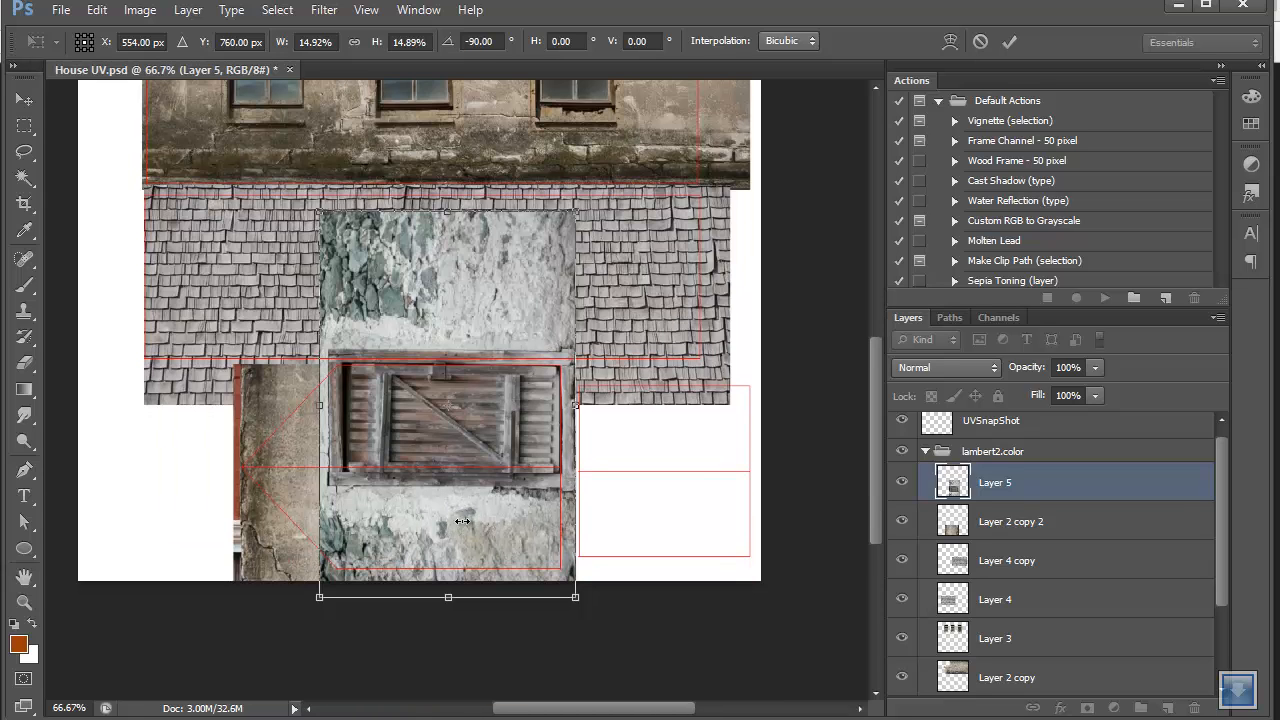
pyautogui.keyDown('shift'); pyautogui.moveTo(319, 210); pyautogui.dragTo(390, 318); pyautogui.keyUp('shift')
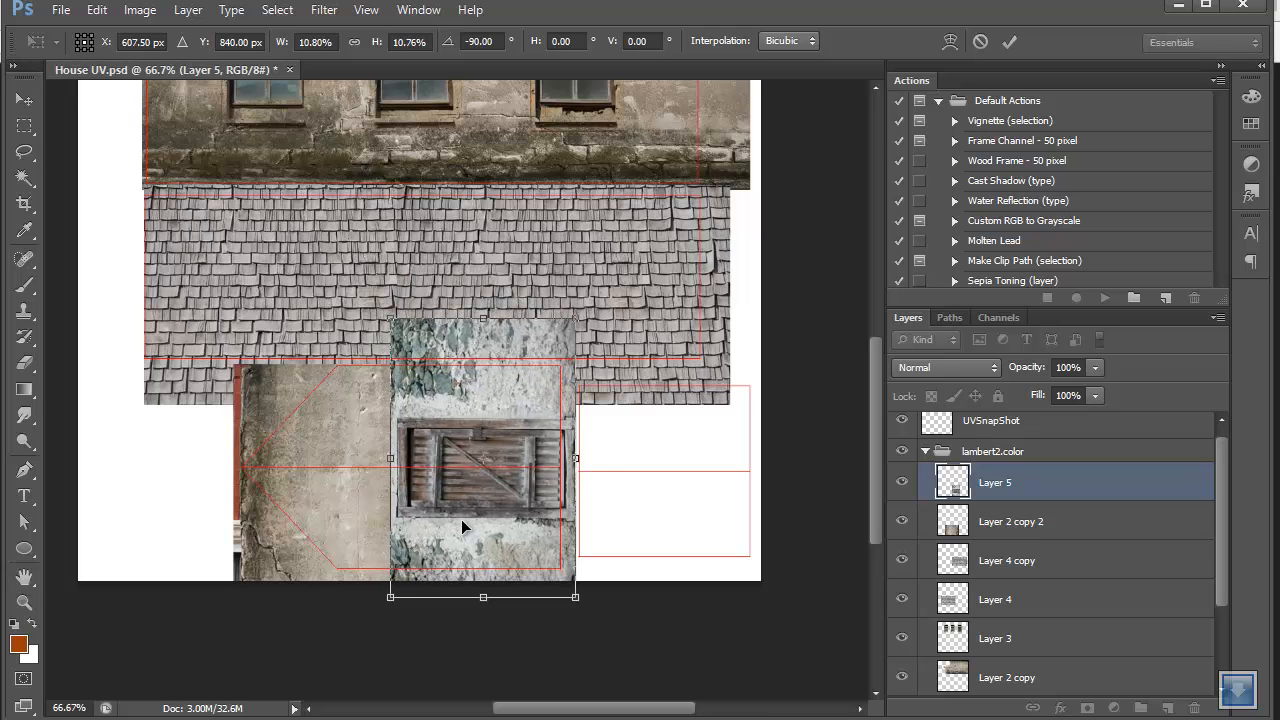
# Fine-position the door image against the gable outline's base edge at X 585.5 px, Y 849 px and apply the transform.
pyautogui.press('Left')
pyautogui.press('Left')
pyautogui.press('Left')
pyautogui.press('Left')
pyautogui.press('Left')
pyautogui.press('Left')
pyautogui.press('Left')
pyautogui.press('Left')
pyautogui.press('Left')
pyautogui.press('Left')
pyautogui.press('Left')
pyautogui.press('Left')
pyautogui.press('Left')
pyautogui.press('Left')
pyautogui.press('Left')
pyautogui.press('Left')
pyautogui.press('Left')
pyautogui.press('Left')
pyautogui.press('Left')
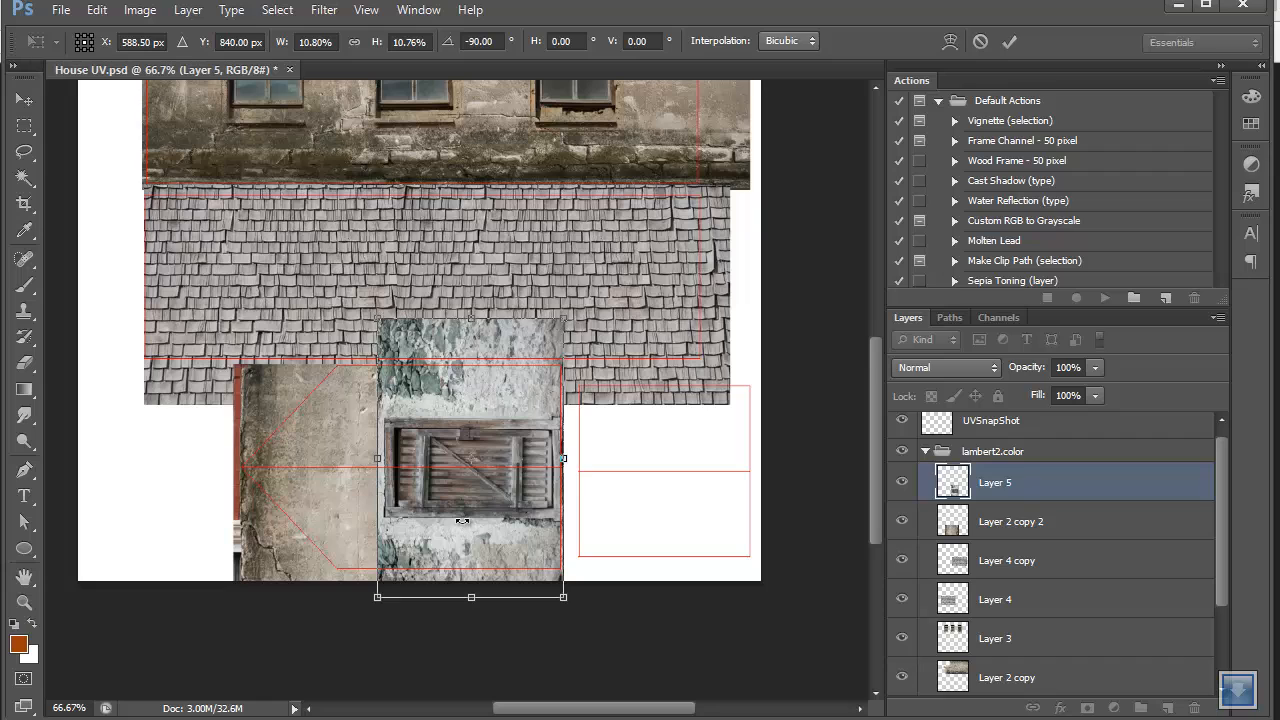
pyautogui.press('Down')
pyautogui.press('Down')
pyautogui.press('Down')
pyautogui.press('Down')
pyautogui.press('Down')
pyautogui.press('Down')
pyautogui.press('Down')
pyautogui.press('Down')
pyautogui.press('Down')
pyautogui.press('Left')
pyautogui.press('Left')
pyautogui.press('Left')
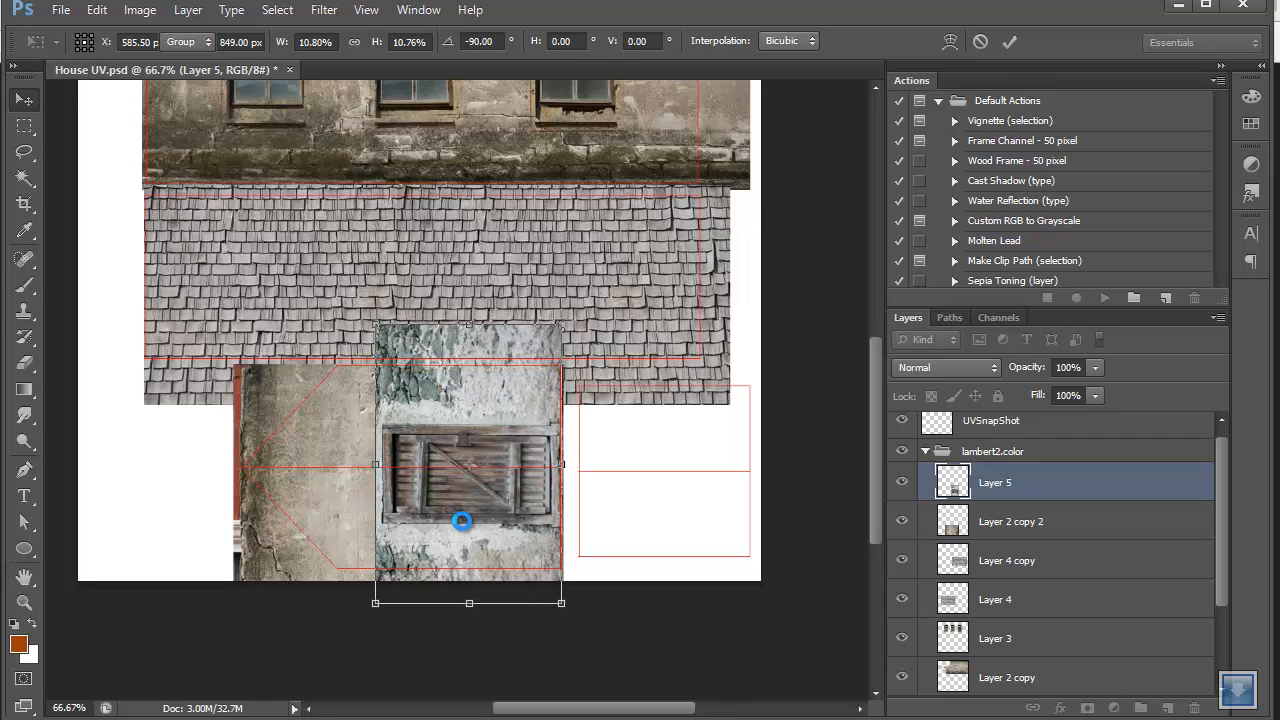
pyautogui.press('Return')
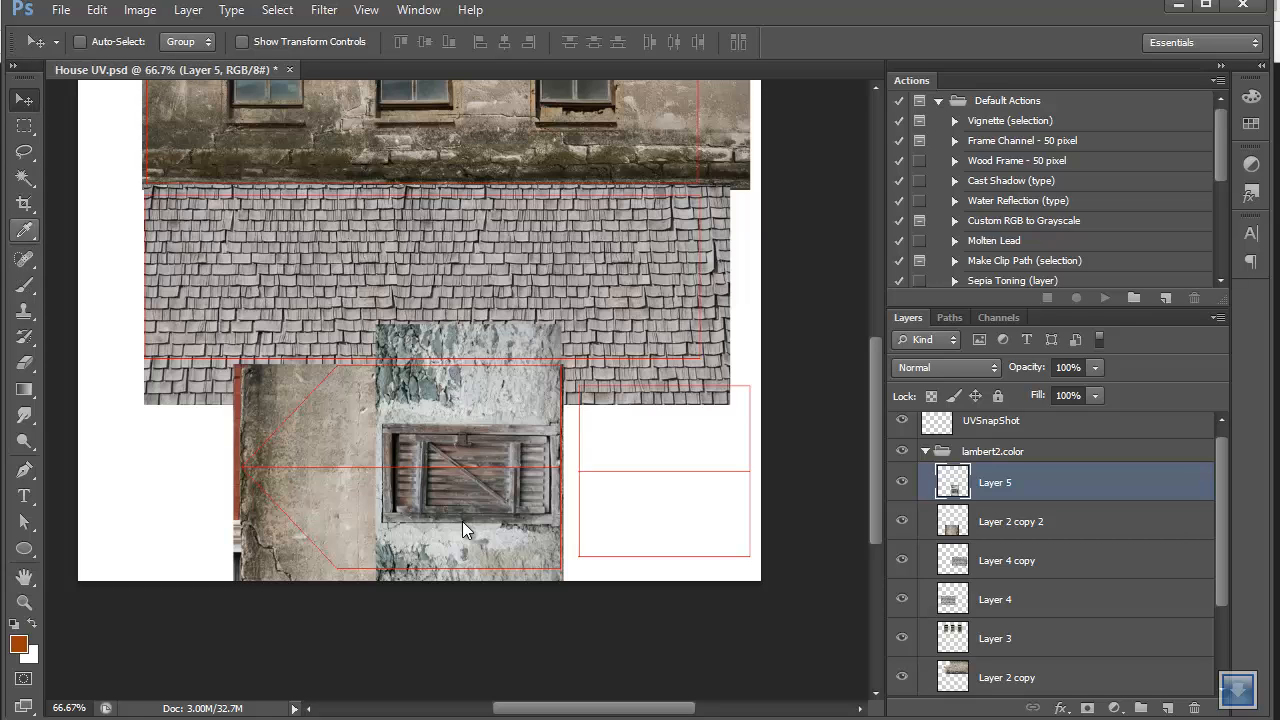
# Erase the stone wall and pale plaster along the door frame's long side facing the roof texture, using the 60 px Eraser.
pyautogui.press('e')
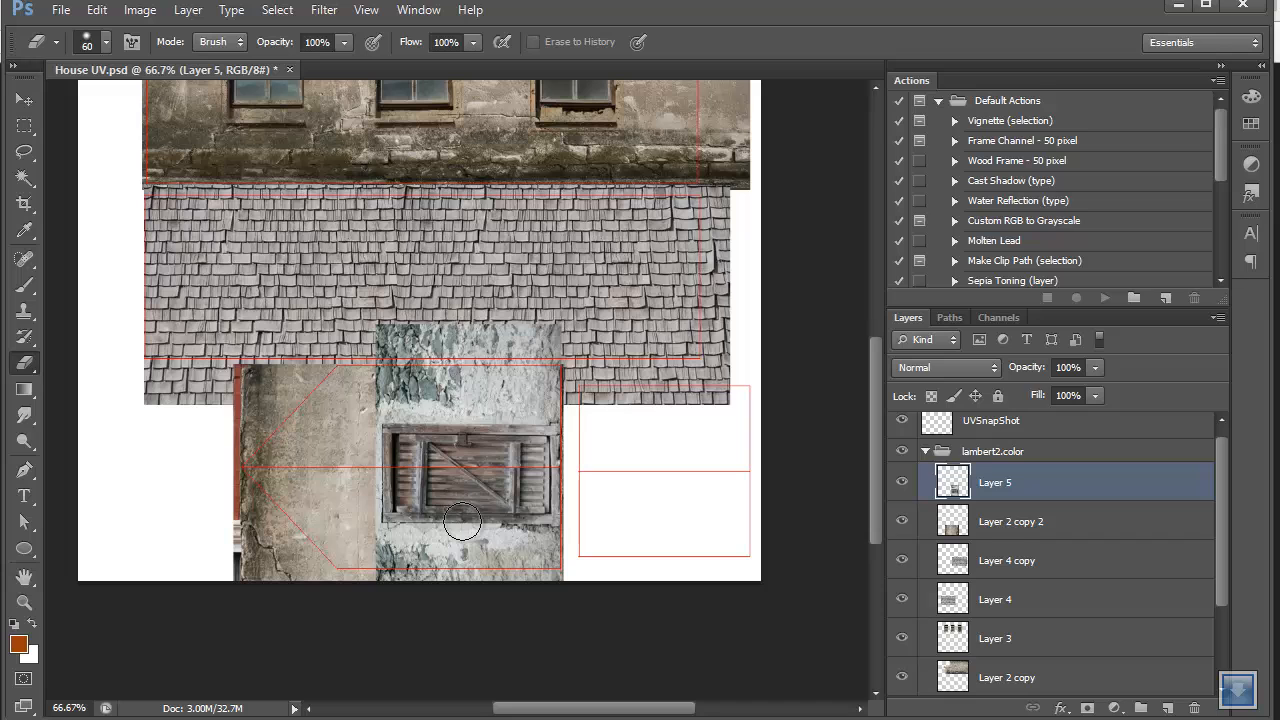
pyautogui.moveTo(384, 386)
pyautogui.mouseDown()
pyautogui.moveTo(532, 384)
pyautogui.moveTo(386, 364)
pyautogui.mouseUp()
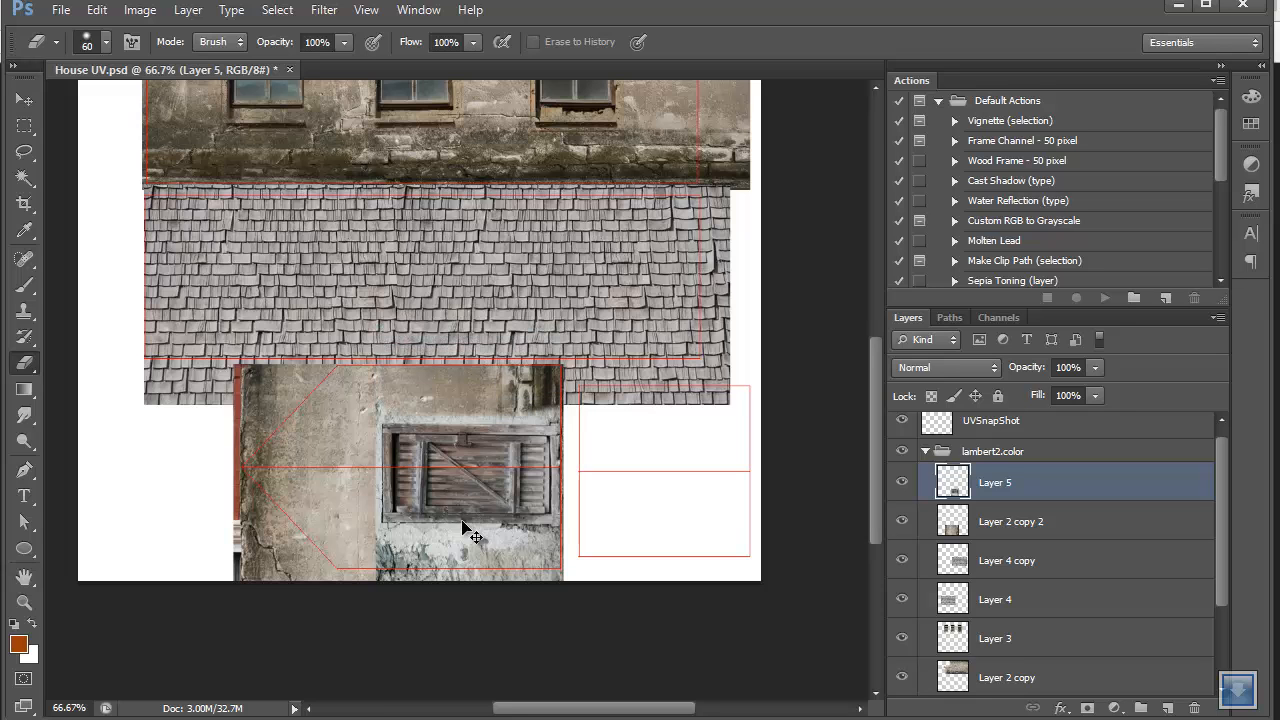
pyautogui.keyDown('alt'); pyautogui.scroll(5, 470, 530); pyautogui.keyUp('alt')
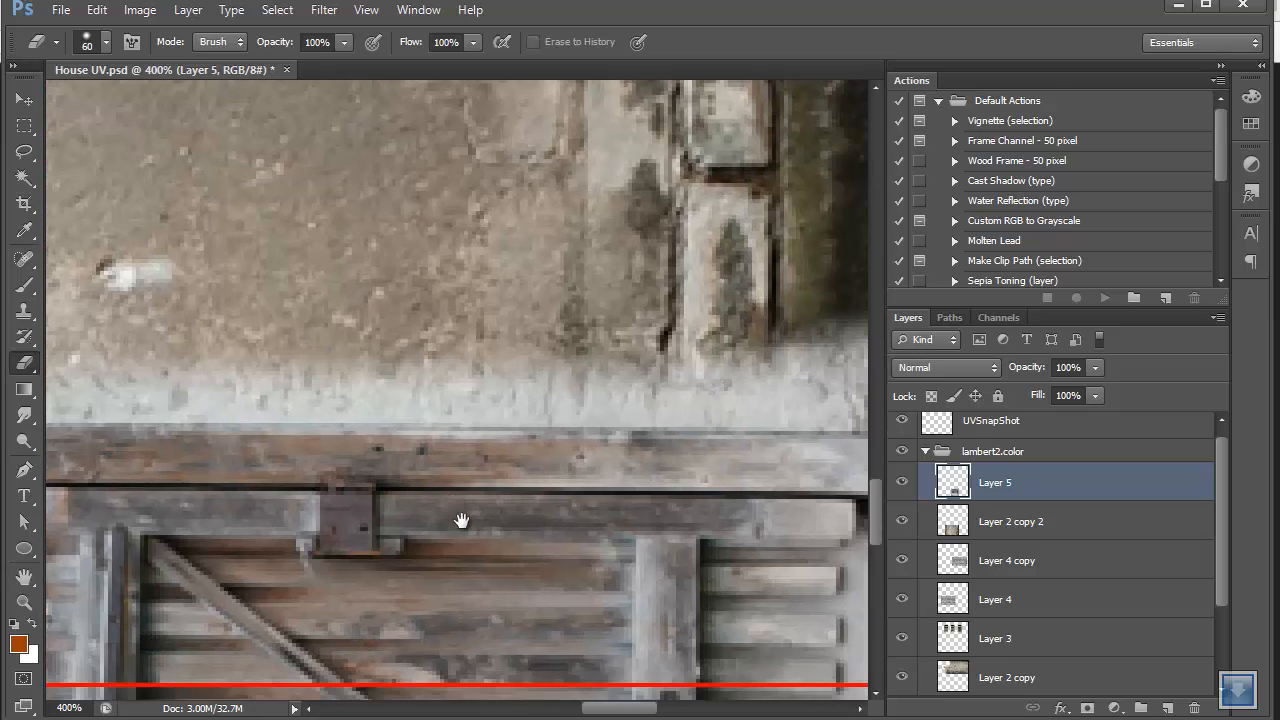
pyautogui.moveTo(461, 521)
pyautogui.mouseDown()
pyautogui.moveTo(286, 416)
pyautogui.moveTo(297, 439)
pyautogui.mouseUp()
pyautogui.moveTo(785, 265); pyautogui.dragTo(735, 292)
pyautogui.hotkey('ctrl', 'z')
pyautogui.moveTo(692, 165)
pyautogui.mouseDown()
pyautogui.moveTo(658, 238)
pyautogui.moveTo(635, 248)
pyautogui.moveTo(362, 236)
pyautogui.moveTo(578, 235)
pyautogui.mouseUp()
pyautogui.moveTo(461, 521)
pyautogui.mouseDown()
pyautogui.moveTo(778, 527)
pyautogui.moveTo(959, 549)
pyautogui.moveTo(385, 518)
pyautogui.mouseUp()
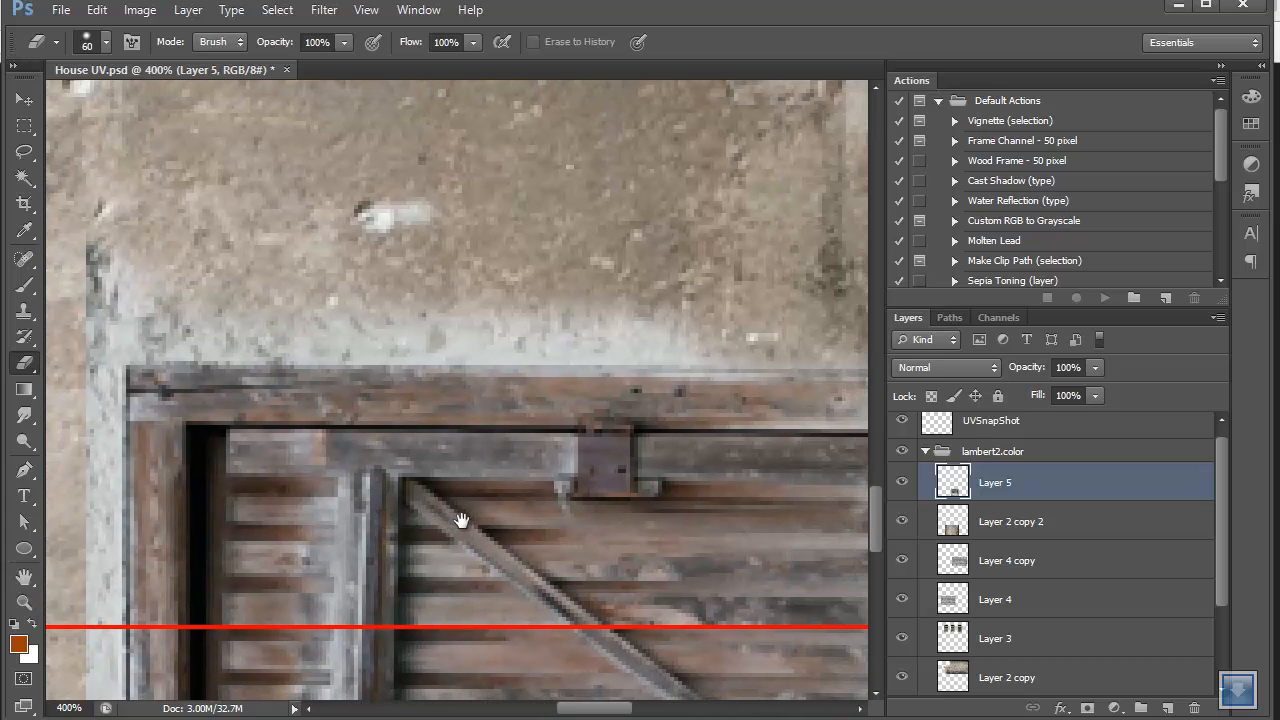
pyautogui.moveTo(655, 258); pyautogui.dragTo(300, 252)
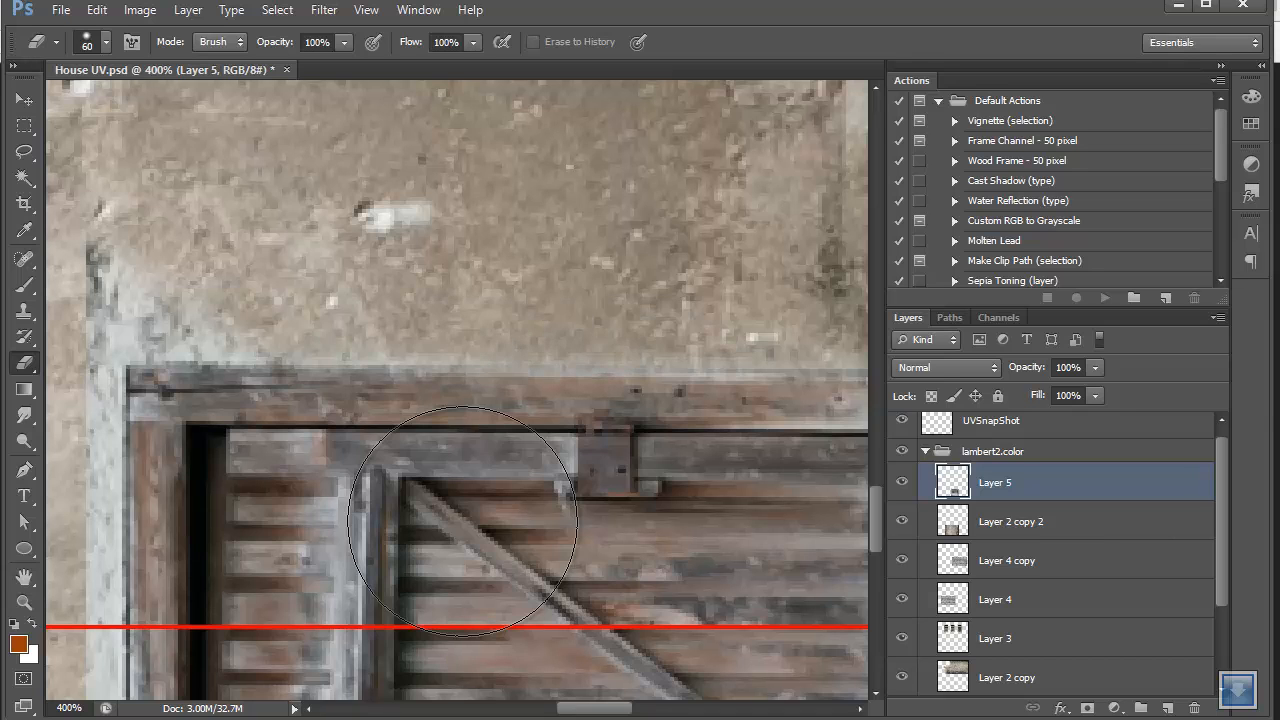
# Erase the pale plaster around the door frame's top end, facing the gable's point, including the corner.
pyautogui.moveTo(461, 521); pyautogui.dragTo(718, 516)
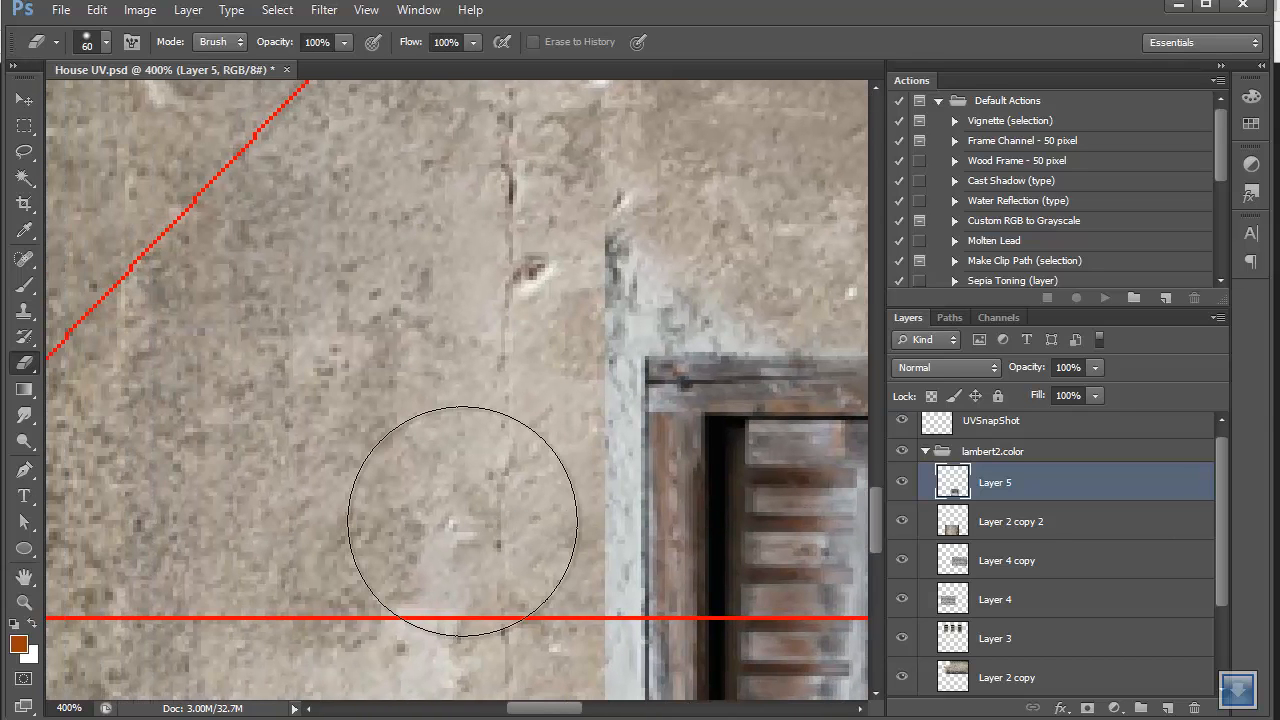
pyautogui.moveTo(697, 242); pyautogui.dragTo(608, 244)
pyautogui.moveTo(462, 521)
pyautogui.mouseDown()
pyautogui.moveTo(331, 383)
pyautogui.moveTo(300, 317)
pyautogui.mouseUp()
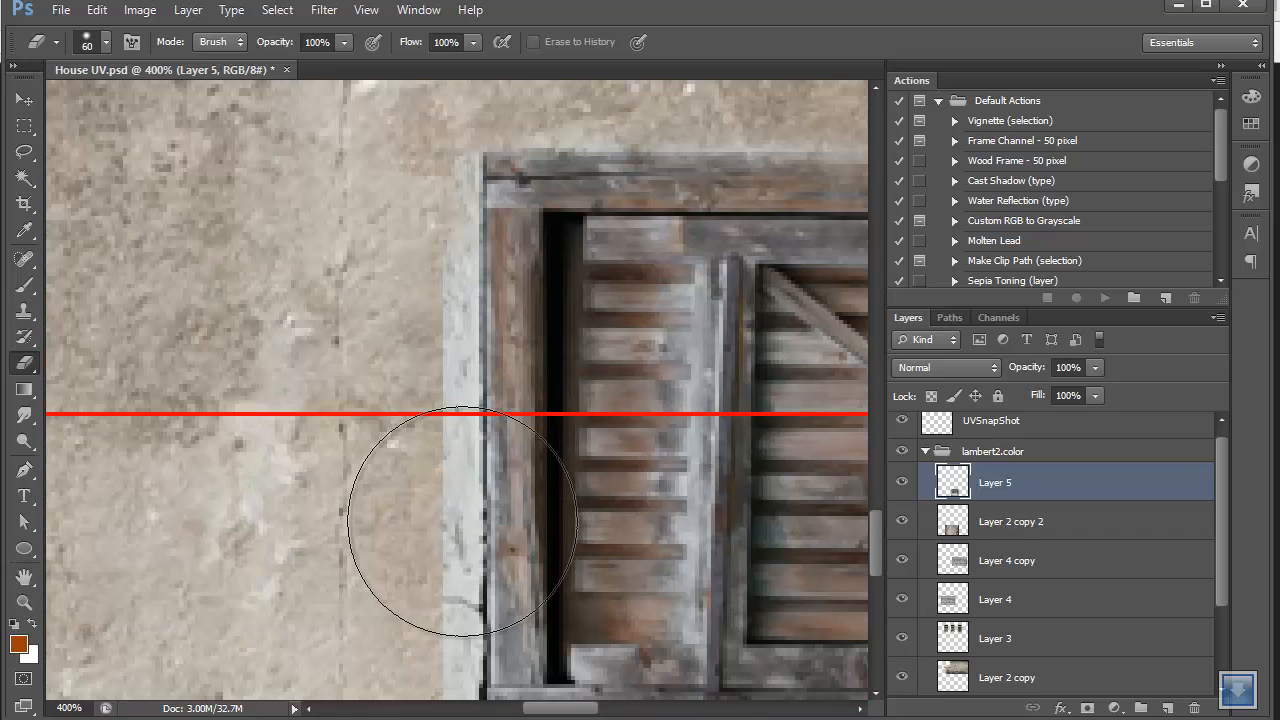
pyautogui.moveTo(408, 335); pyautogui.dragTo(406, 415)
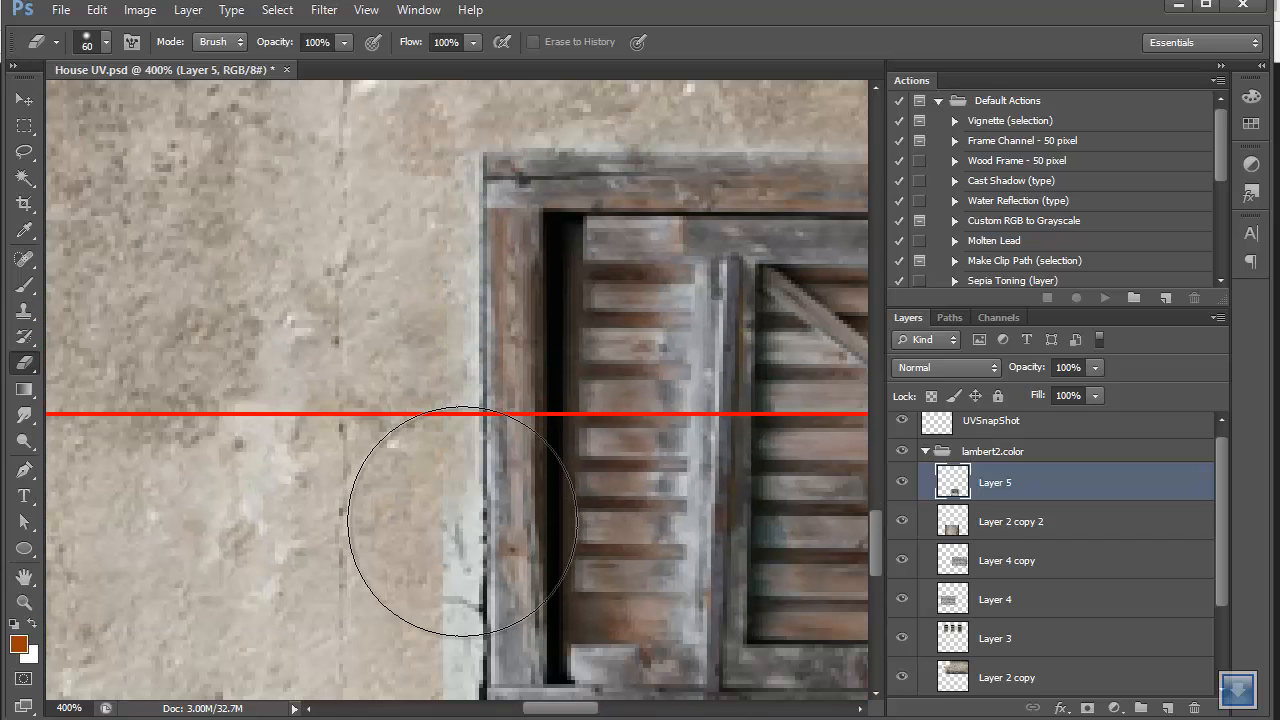
pyautogui.moveTo(462, 521); pyautogui.dragTo(412, 264)
pyautogui.moveTo(362, 215); pyautogui.dragTo(362, 385)
pyautogui.moveTo(364, 470); pyautogui.dragTo(372, 582)
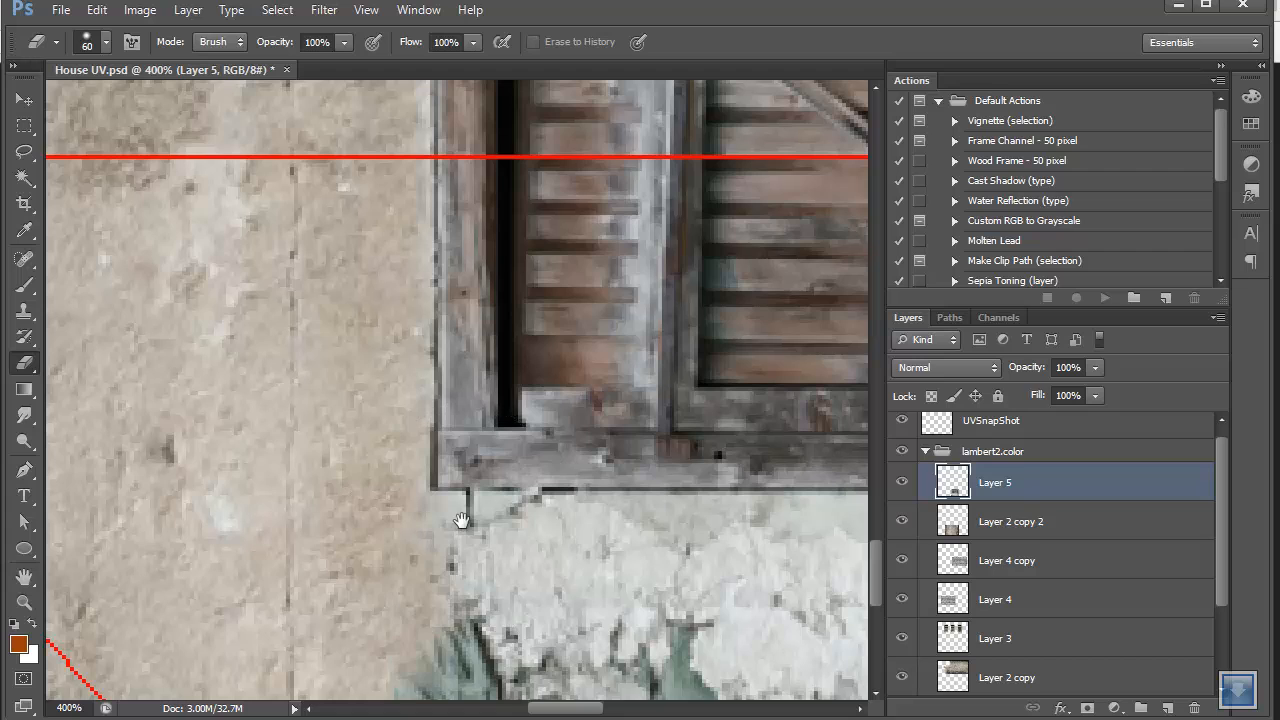
# Erase the remaining stone wall along the door frame's other long side, out to the gable outline's base edge.
pyautogui.moveTo(462, 521); pyautogui.dragTo(305, 273)
pyautogui.moveTo(300, 345)
pyautogui.mouseDown()
pyautogui.moveTo(318, 560)
pyautogui.moveTo(450, 590)
pyautogui.moveTo(670, 485)
pyautogui.mouseUp()
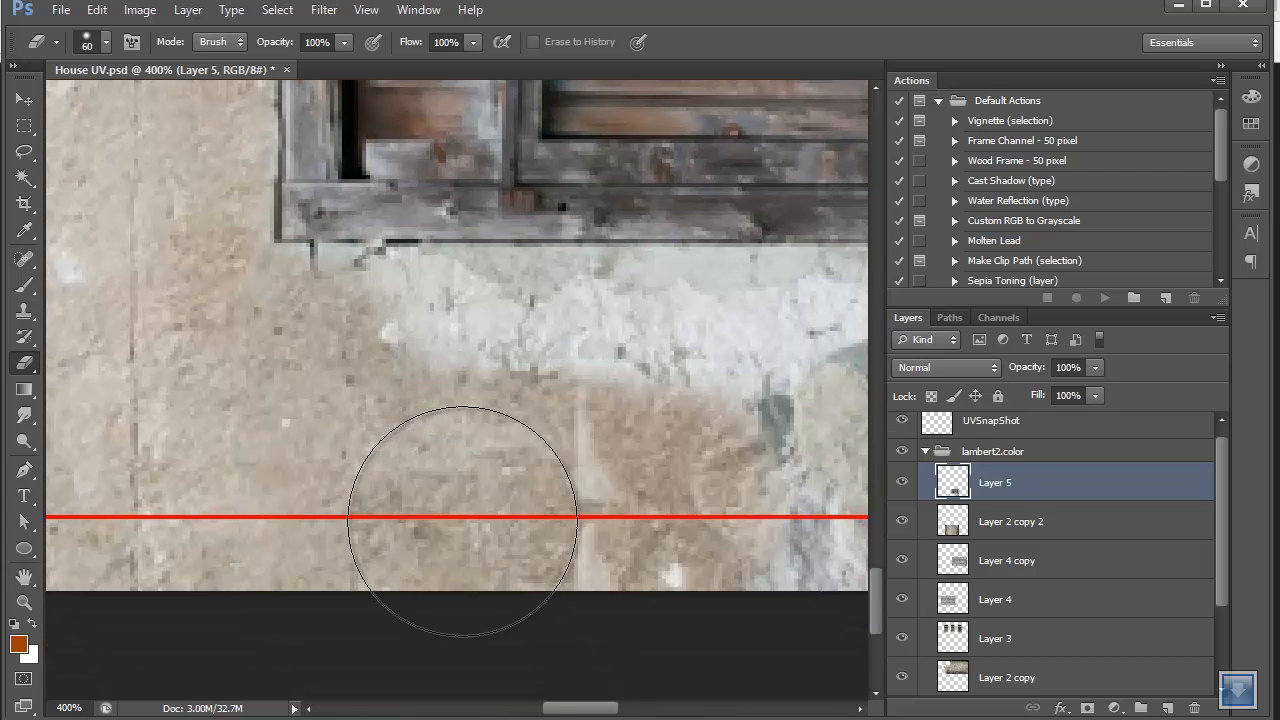
pyautogui.moveTo(365, 335); pyautogui.dragTo(475, 340)
pyautogui.moveTo(360, 275)
pyautogui.mouseDown()
pyautogui.moveTo(490, 290)
pyautogui.moveTo(685, 345)
pyautogui.moveTo(260, 327)
pyautogui.mouseUp()
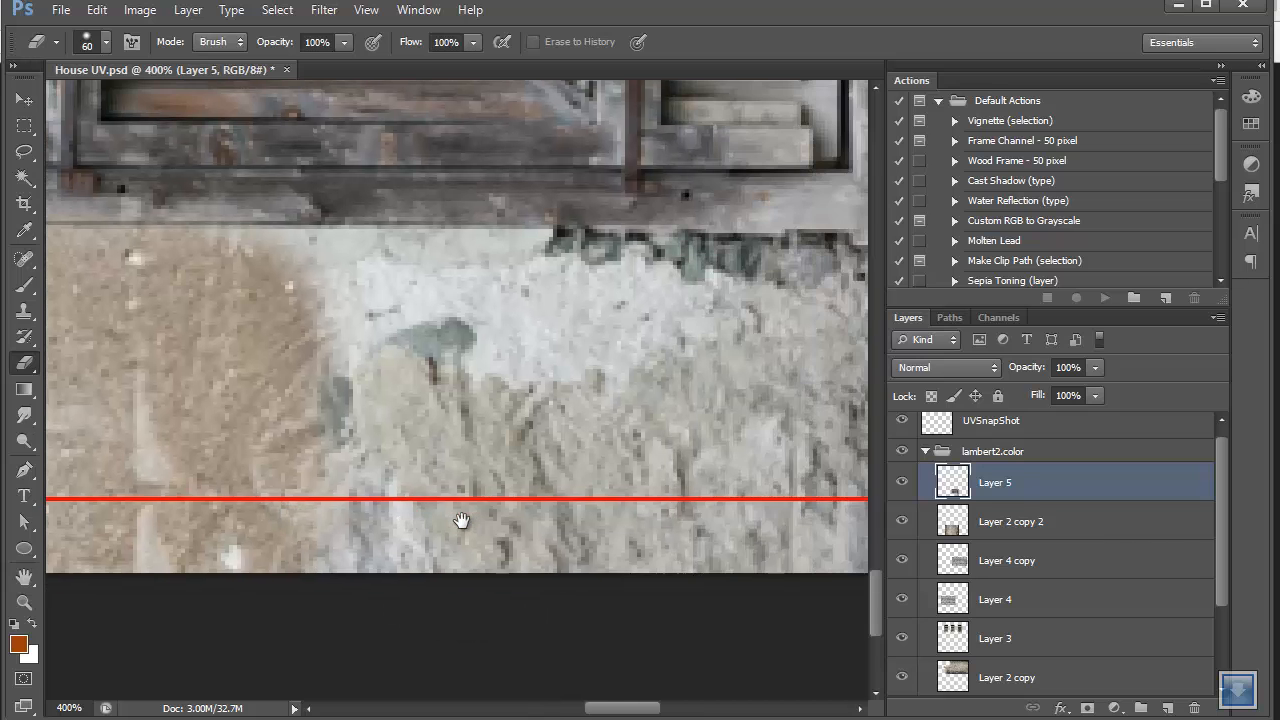
pyautogui.moveTo(422, 513); pyautogui.dragTo(462, 521)
pyautogui.moveTo(325, 320); pyautogui.dragTo(700, 375)
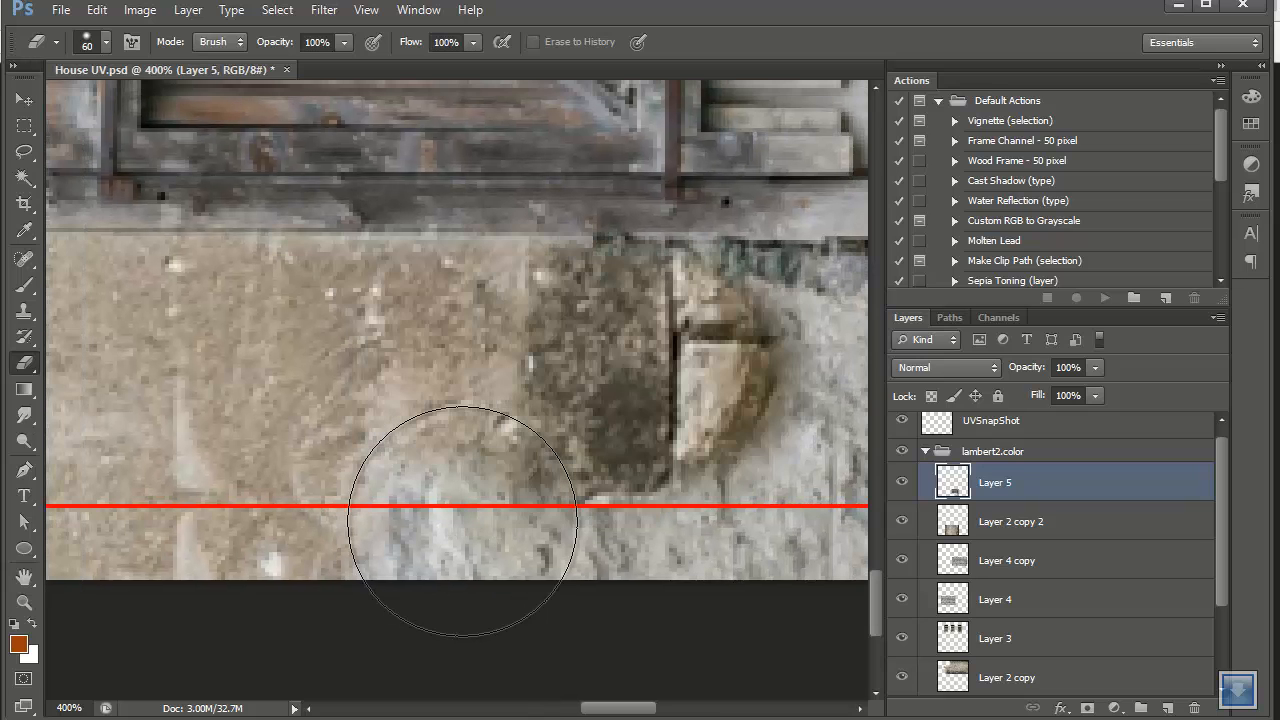
pyautogui.moveTo(460, 470)
pyautogui.mouseDown()
pyautogui.moveTo(540, 560)
pyautogui.moveTo(800, 500)
pyautogui.moveTo(462, 521)
pyautogui.mouseUp()
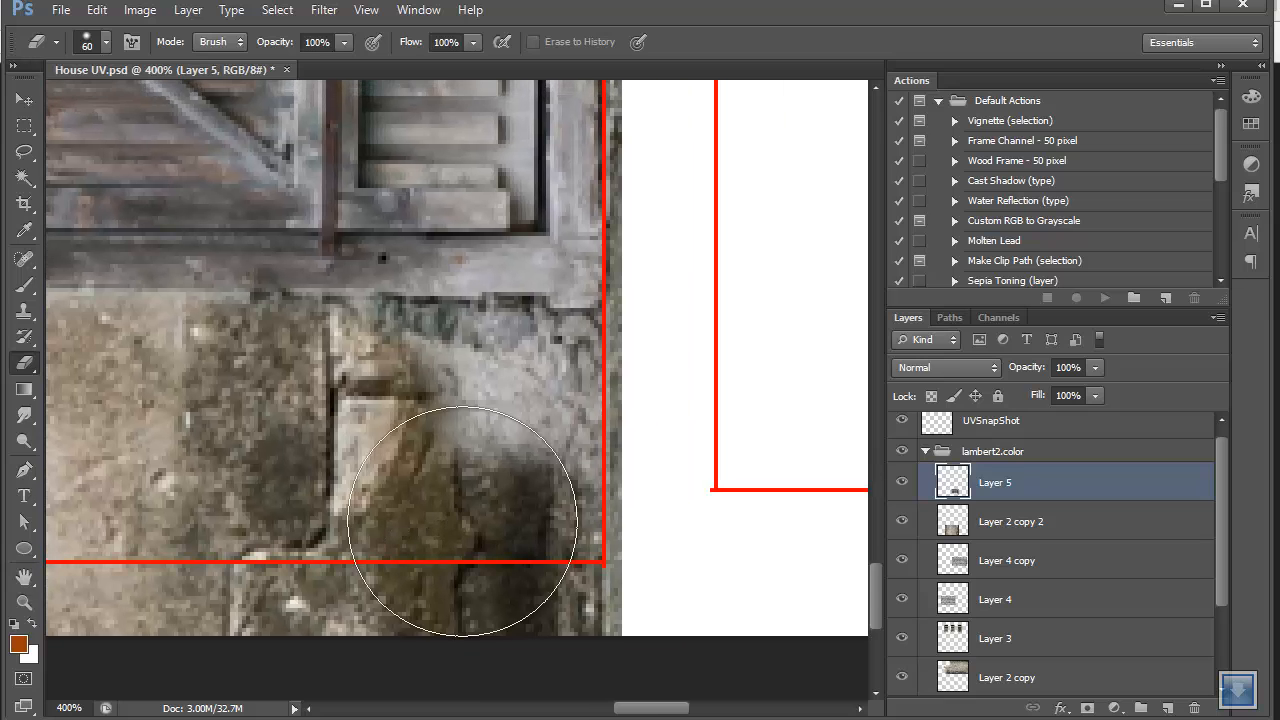
pyautogui.moveTo(477, 385); pyautogui.dragTo(540, 388)
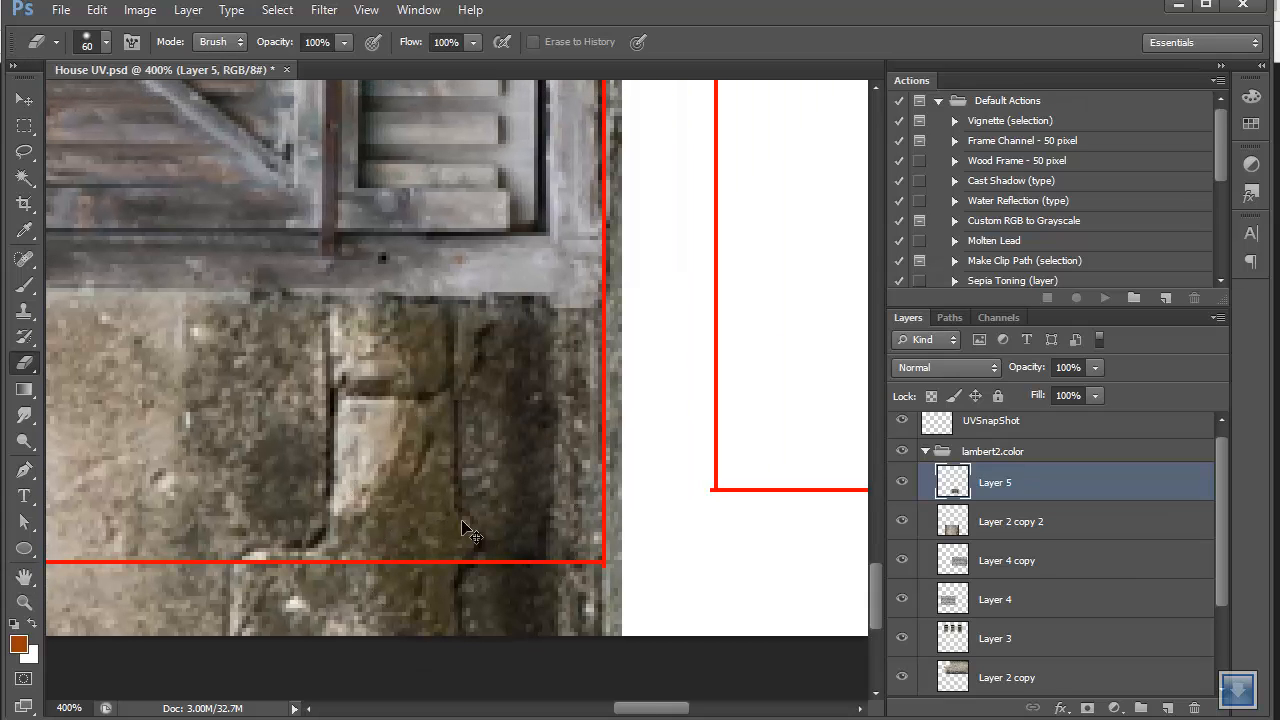
# Save House UV.psd, switch to Maya and update the PSD networks to reload the house texture.
pyautogui.hotkey('ctrl', '-')
pyautogui.hotkey('ctrl', '-')
pyautogui.hotkey('ctrl', '-')
pyautogui.hotkey('ctrl', '-')
pyautogui.hotkey('ctrl', '-')
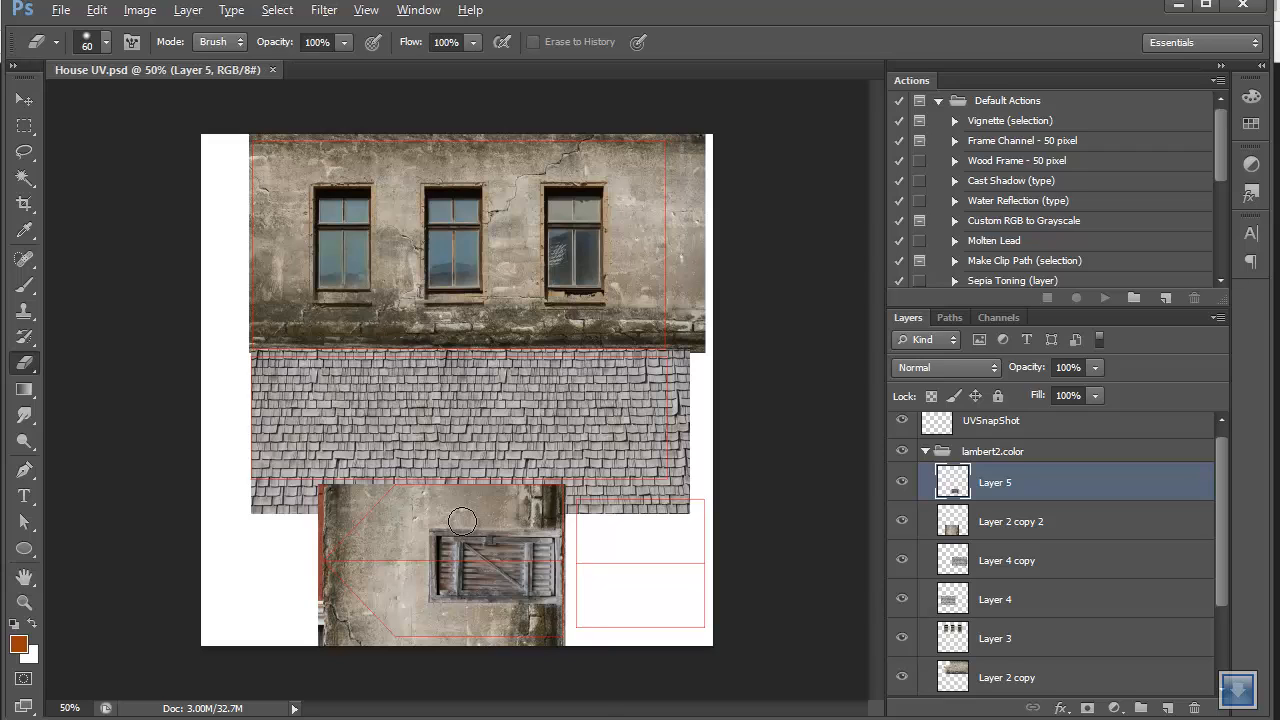
pyautogui.hotkey('alt', 'Tab')
pyautogui.hotkey('alt', 'Tab')
pyautogui.hotkey('alt', 'Tab')
pyautogui.press('Tab')
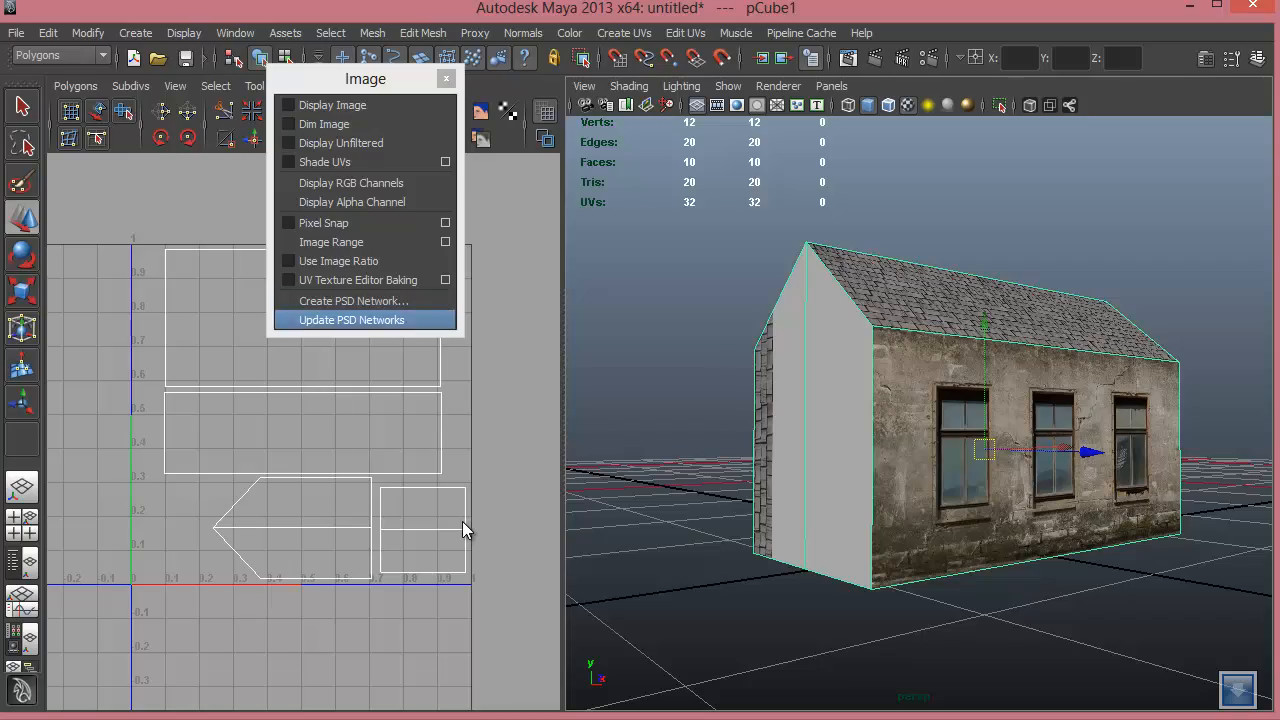
pyautogui.click(352, 320)
# Examine the textured house in the perspective view, checking the gable door, windowed side wall and roof from several angles.
pyautogui.keyDown('alt'); pyautogui.moveTo(880, 450); pyautogui.dragTo(1060, 452); pyautogui.keyUp('alt')
pyautogui.keyDown('alt'); pyautogui.moveTo(1060, 452); pyautogui.dragTo(980, 341, button='middle'); pyautogui.keyUp('alt')
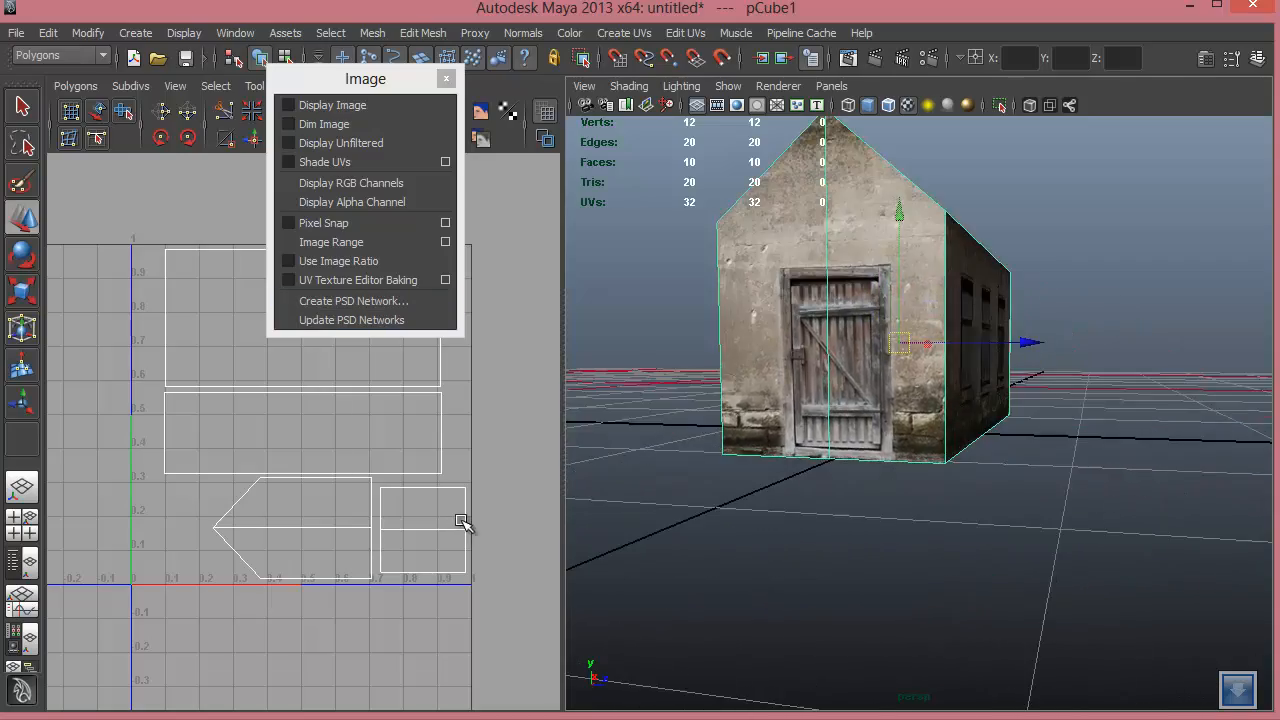
pyautogui.keyDown('alt'); pyautogui.moveTo(980, 341); pyautogui.dragTo(900, 341); pyautogui.keyUp('alt')
pyautogui.keyDown('alt'); pyautogui.moveTo(900, 341); pyautogui.dragTo(870, 375, button='middle'); pyautogui.keyUp('alt')
pyautogui.moveTo(870, 375)
pyautogui.keyDown('alt'); pyautogui.mouseDown()
pyautogui.moveTo(720, 375)
pyautogui.moveTo(710, 420)
pyautogui.moveTo(800, 500)
pyautogui.moveTo(880, 370)
pyautogui.moveTo(1070, 365)
pyautogui.moveTo(1210, 375)
pyautogui.moveTo(1268, 395)
pyautogui.mouseUp(); pyautogui.keyUp('alt')
pyautogui.moveTo(850, 400)
pyautogui.keyDown('alt'); pyautogui.mouseDown()
pyautogui.moveTo(935, 402)
pyautogui.moveTo(1040, 375)
pyautogui.mouseUp(); pyautogui.keyUp('alt')
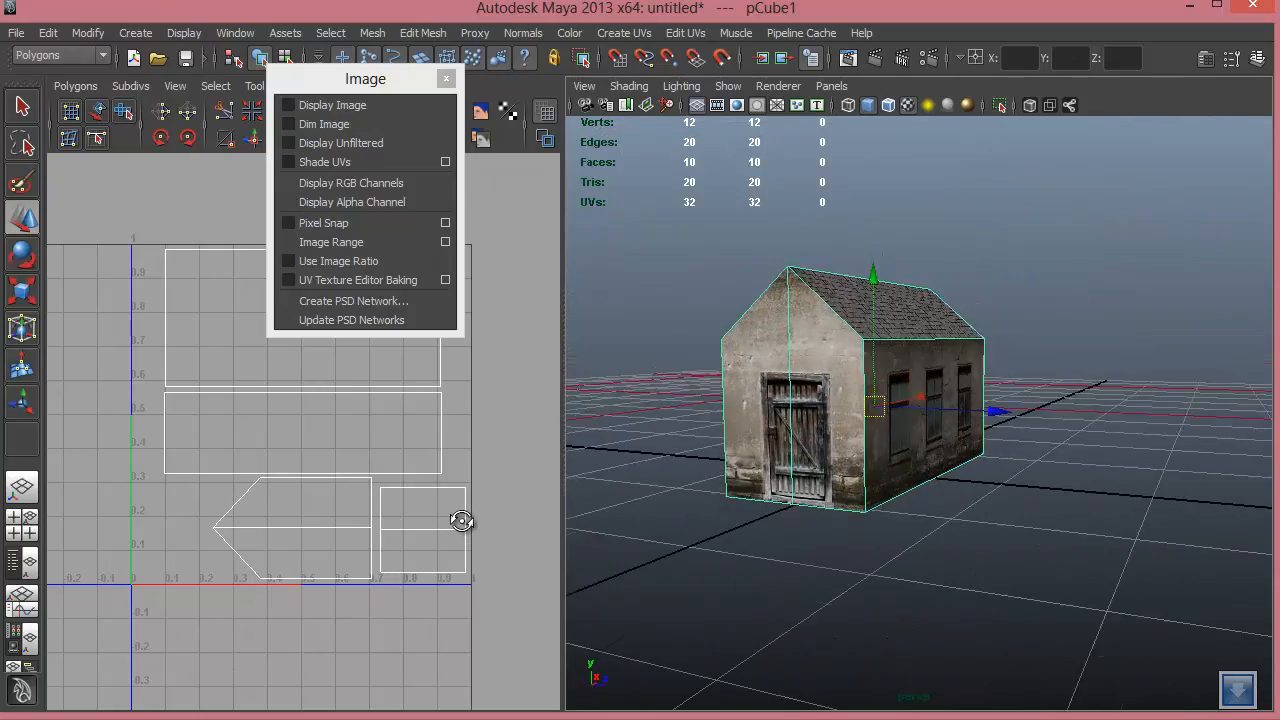
pyautogui.scroll(2, 1040, 375)
pyautogui.keyDown('alt'); pyautogui.moveTo(865, 405); pyautogui.dragTo(930, 409, button='middle'); pyautogui.keyUp('alt')
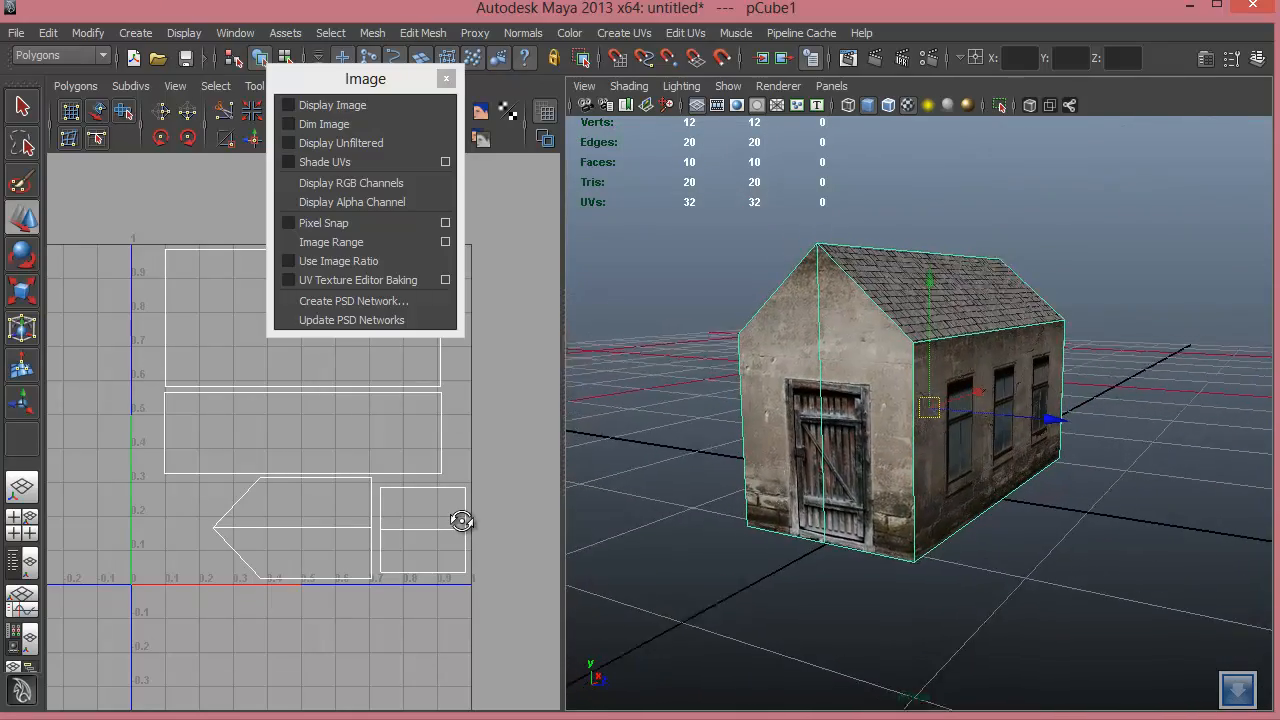